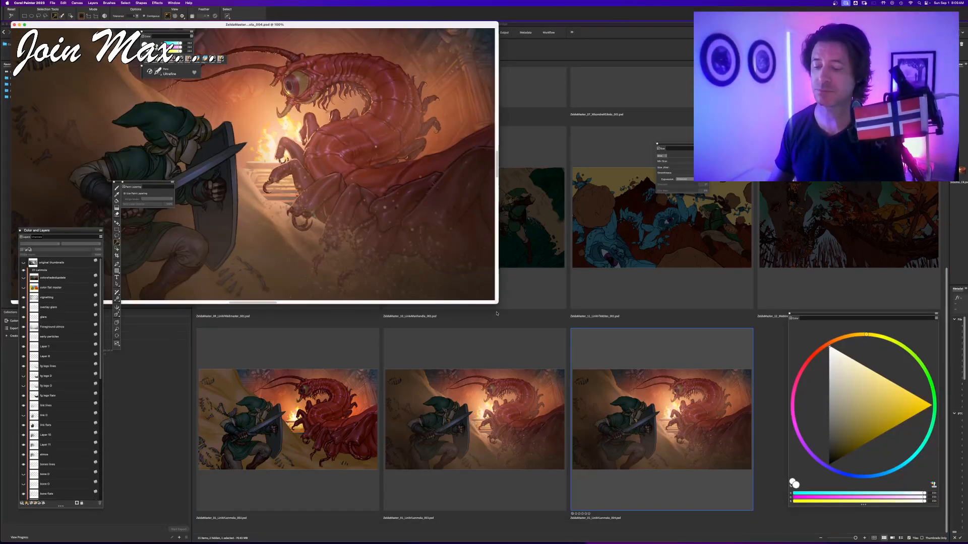
- Enlarge the document window to nearly full screen and fill it with the warrior-and-monster painting
{"action": "left_click_drag", "start_coordinate": [496, 303], "coordinate": [946, 541]}
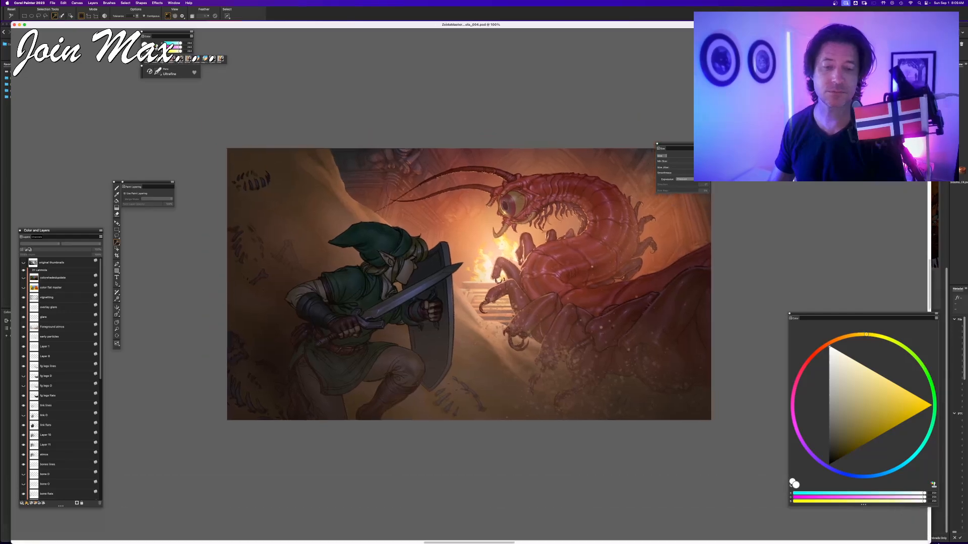
{"action": "left_click_drag", "start_coordinate": [488, 280], "coordinate": [457, 321]}
{"action": "key", "text": "super+plus"}
{"action": "mouse_move", "coordinate": [456, 365]}
{"action": "left_mouse_down"}
{"action": "mouse_move", "coordinate": [461, 272]}
{"action": "mouse_move", "coordinate": [452, 346]}
{"action": "left_mouse_up"}
{"action": "key", "text": "super+plus"}
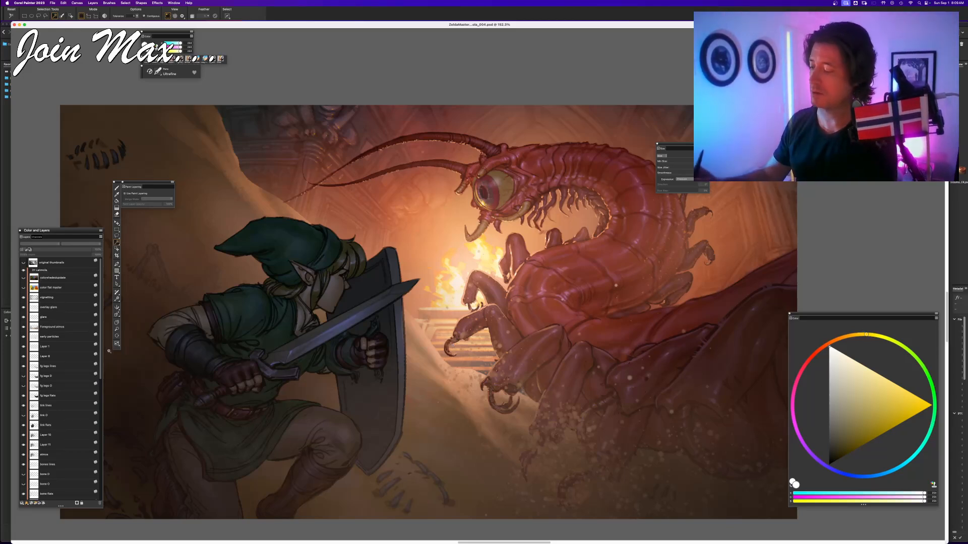
- Hide the fire layer directly above bg smoke, comparing the painting with and without it
{"action": "scroll", "coordinate": [103, 379], "scroll_direction": "down", "scroll_amount": 5}
{"action": "scroll", "coordinate": [102, 378], "scroll_direction": "down", "scroll_amount": 4}
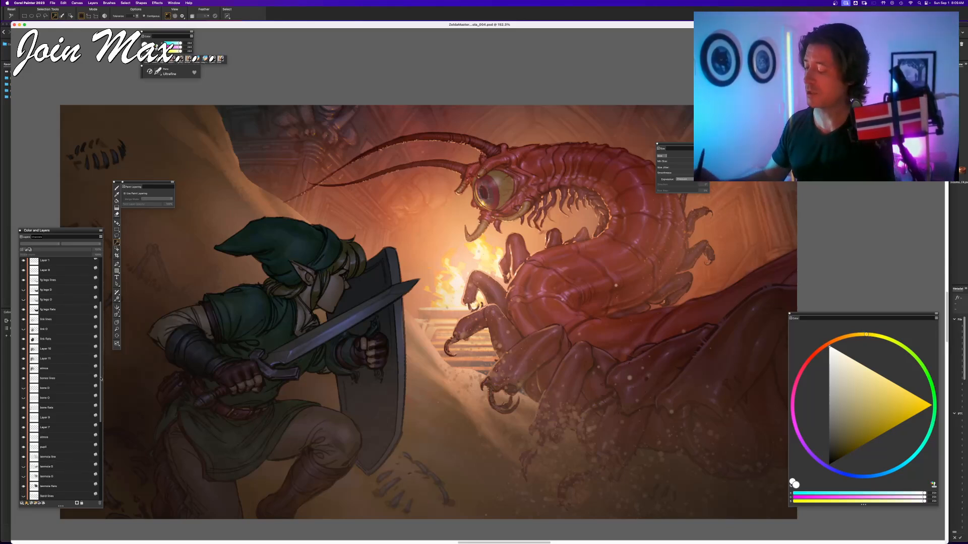
{"action": "scroll", "coordinate": [100, 379], "scroll_direction": "down", "scroll_amount": 15}
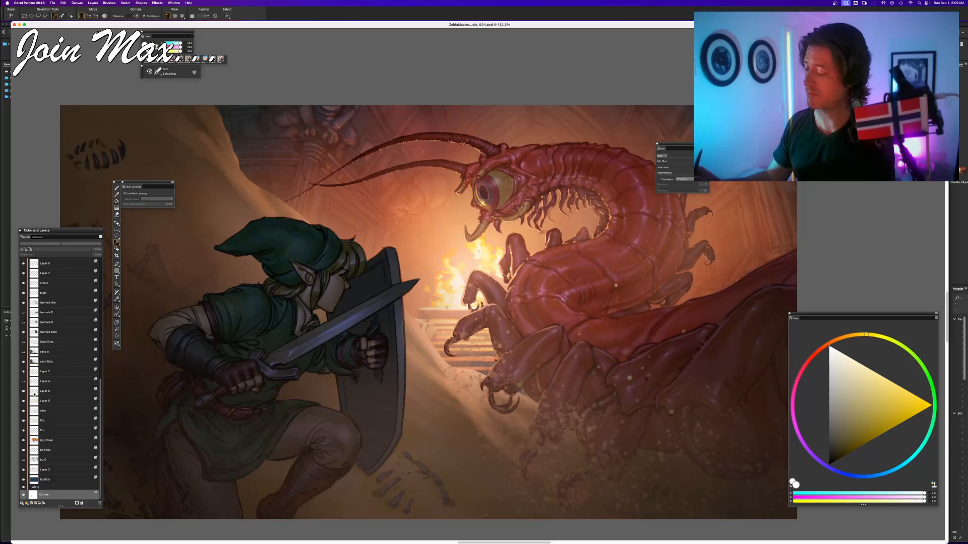
{"action": "left_click", "coordinate": [24, 431]}
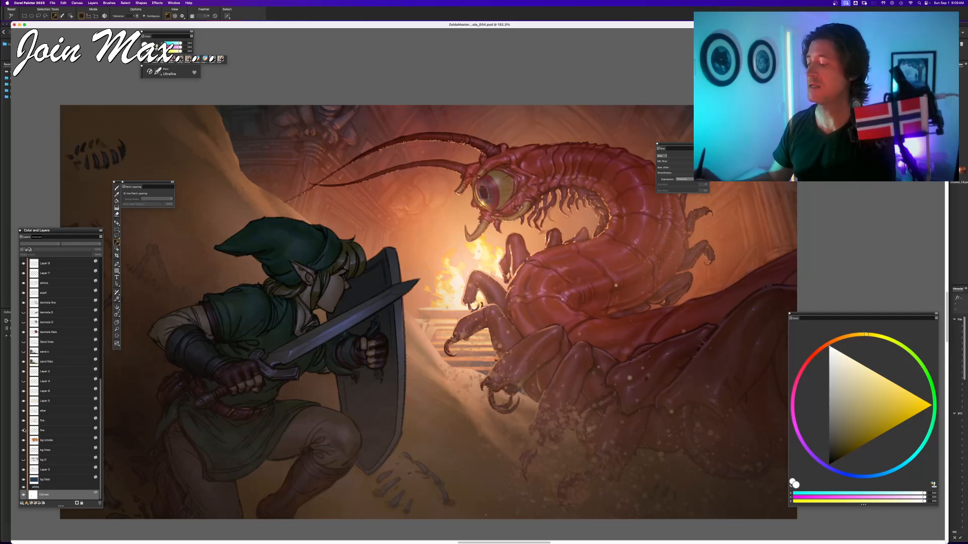
{"action": "left_click", "coordinate": [24, 431]}
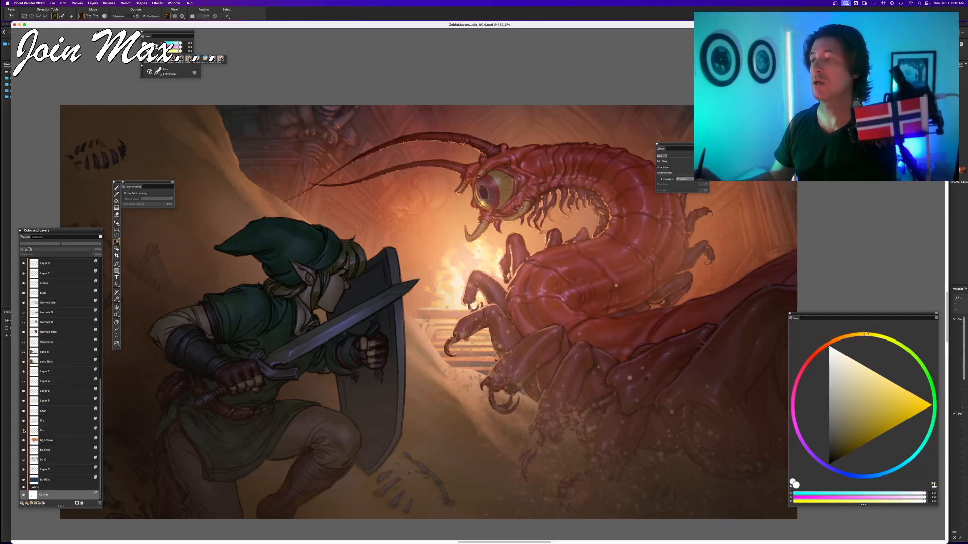
{"action": "left_click", "coordinate": [23, 431]}
{"action": "left_click", "coordinate": [23, 430]}
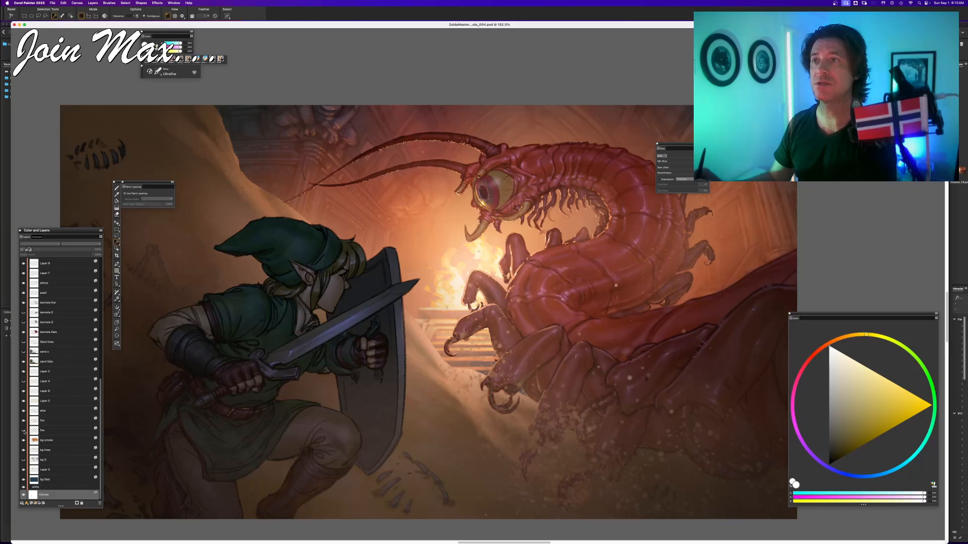
{"action": "left_click", "coordinate": [24, 430]}
{"action": "left_click", "coordinate": [45, 430]}
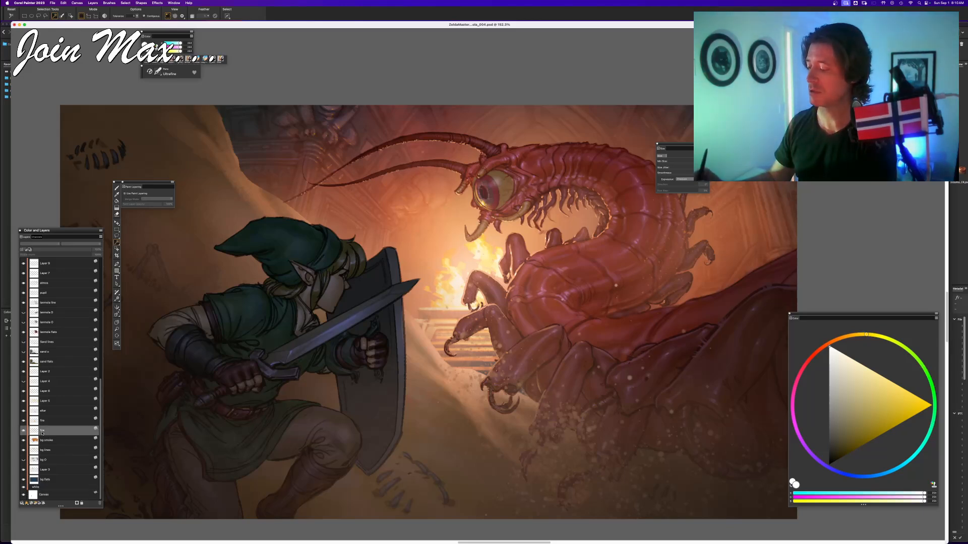
{"action": "left_click", "coordinate": [23, 432]}
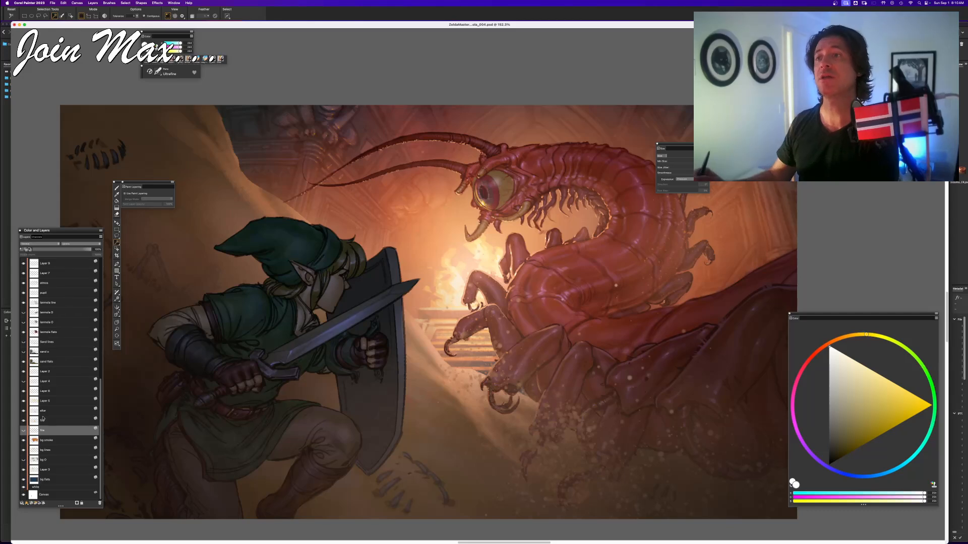
- Compare the painting with and without the altar layer, leave that layer hidden, and switch to the Brush tool
{"action": "left_click", "coordinate": [23, 412]}
{"action": "left_click", "coordinate": [24, 411]}
{"action": "left_click", "coordinate": [24, 413]}
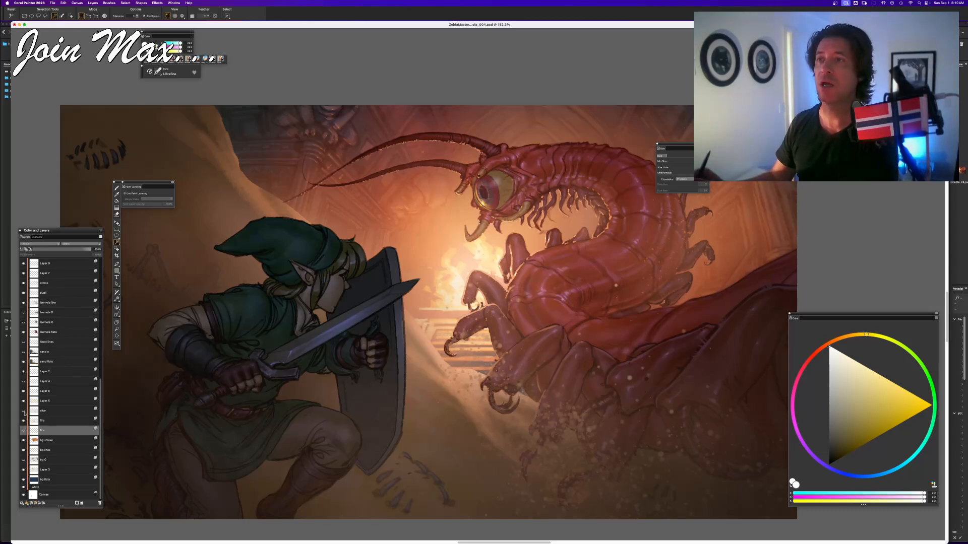
{"action": "left_click", "coordinate": [23, 412]}
{"action": "left_click", "coordinate": [24, 412]}
{"action": "left_click", "coordinate": [24, 412]}
{"action": "left_click", "coordinate": [24, 412]}
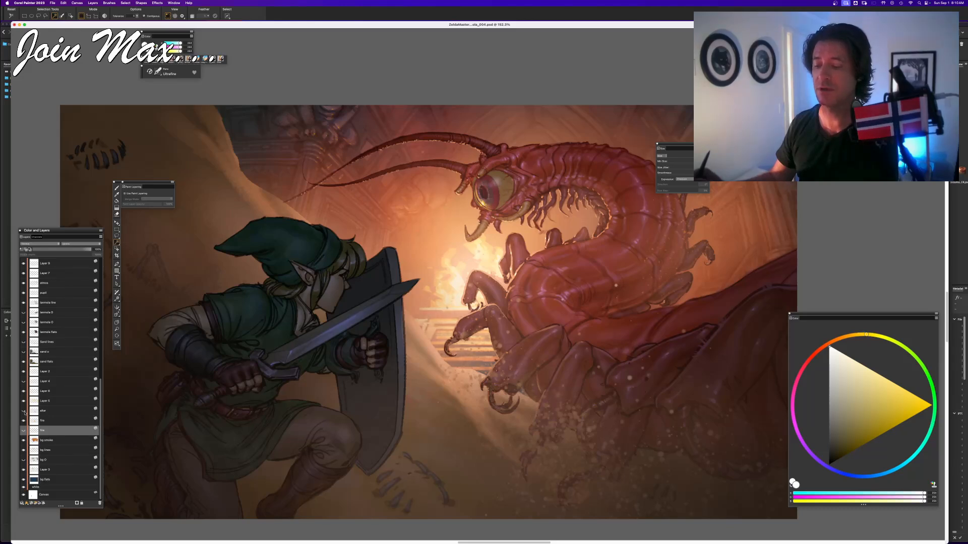
{"action": "left_click", "coordinate": [25, 413]}
{"action": "left_click", "coordinate": [23, 413]}
{"action": "key", "text": "b"}
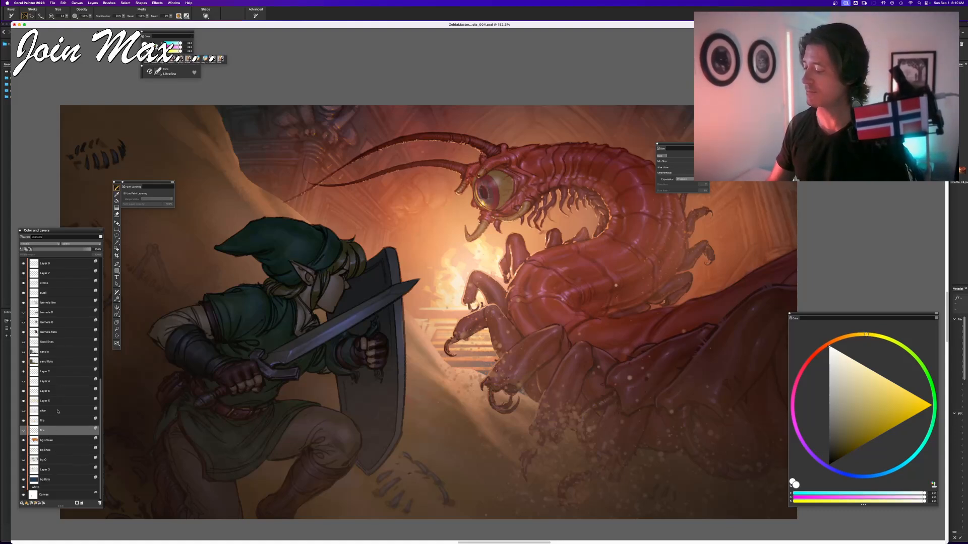
- Compare the background with the bg lines layer hidden and shown, examining the line art in the upper part of the painting
{"action": "left_click", "coordinate": [23, 450]}
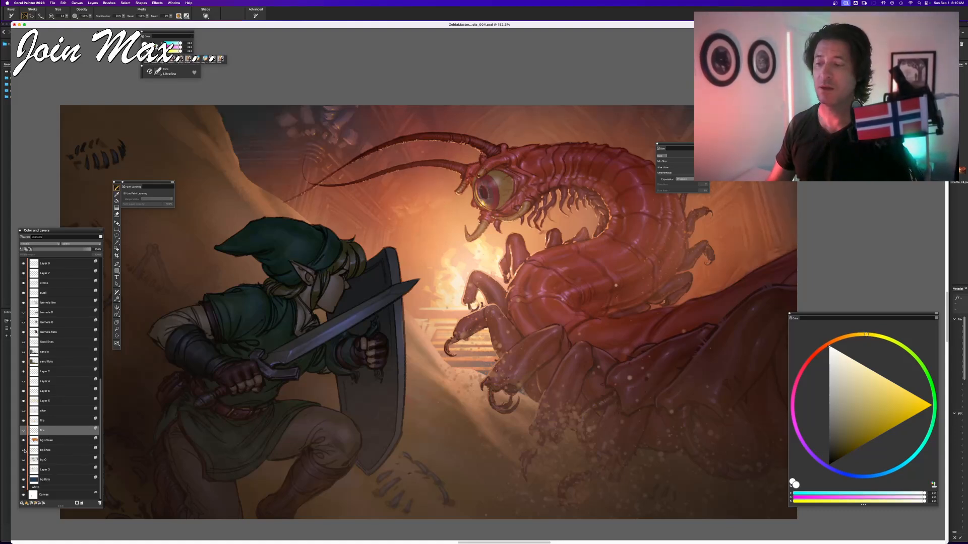
{"action": "left_click_drag", "start_coordinate": [407, 347], "coordinate": [348, 447]}
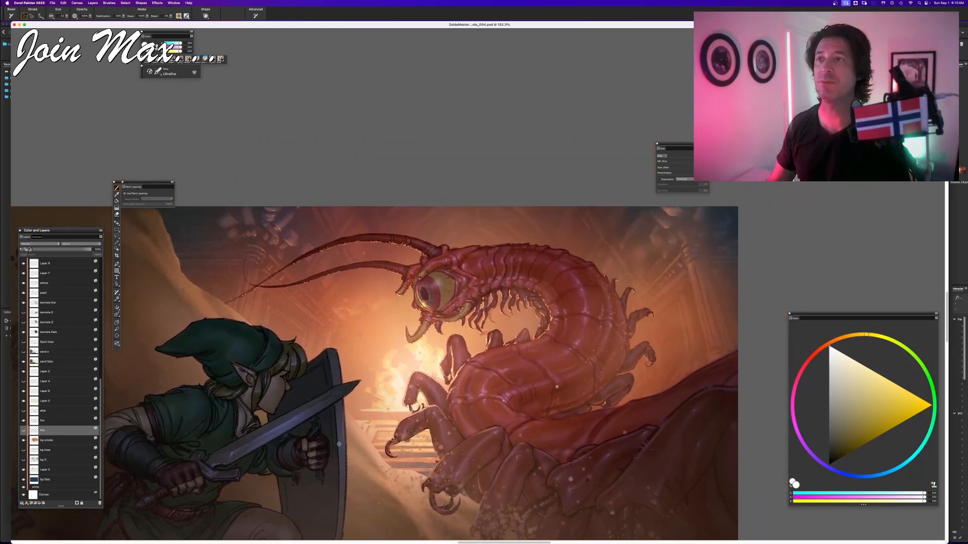
{"action": "left_click", "coordinate": [23, 450]}
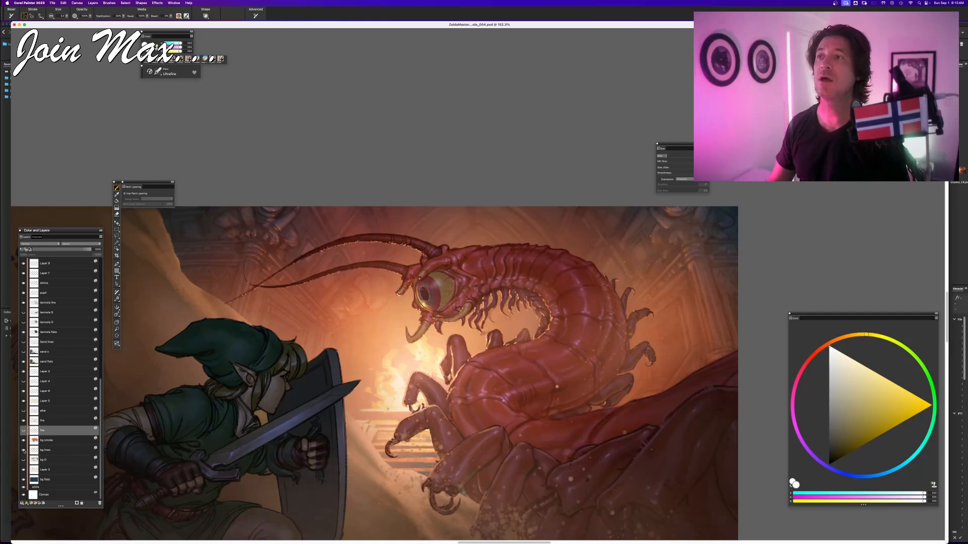
{"action": "left_click", "coordinate": [24, 451]}
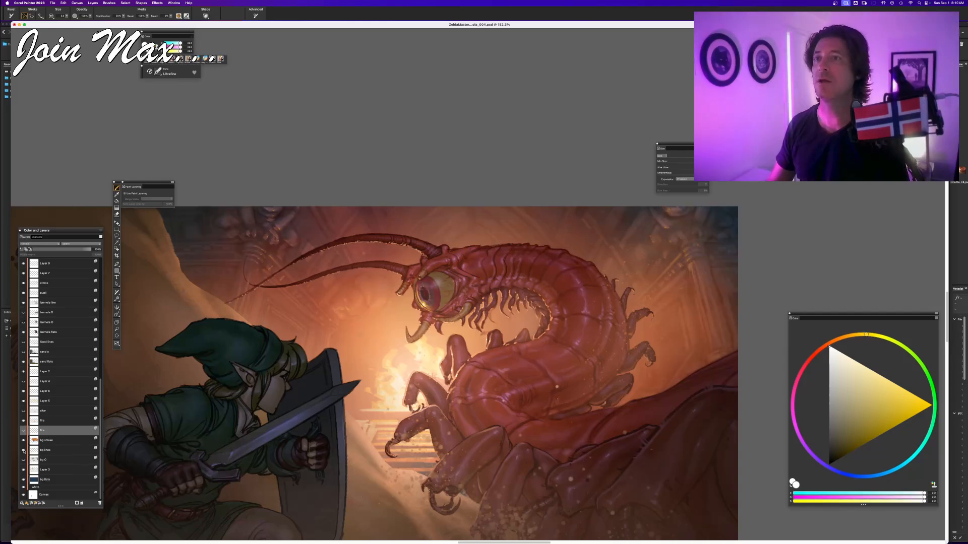
- Try several opacity levels on the bg lines layer and leave its opacity slightly reduced
{"action": "left_click", "coordinate": [41, 452]}
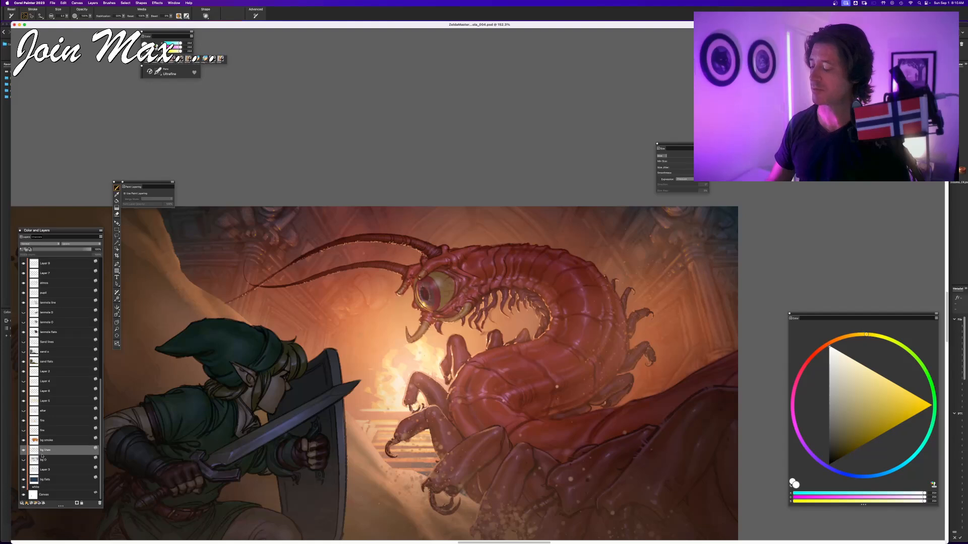
{"action": "left_click", "coordinate": [59, 249]}
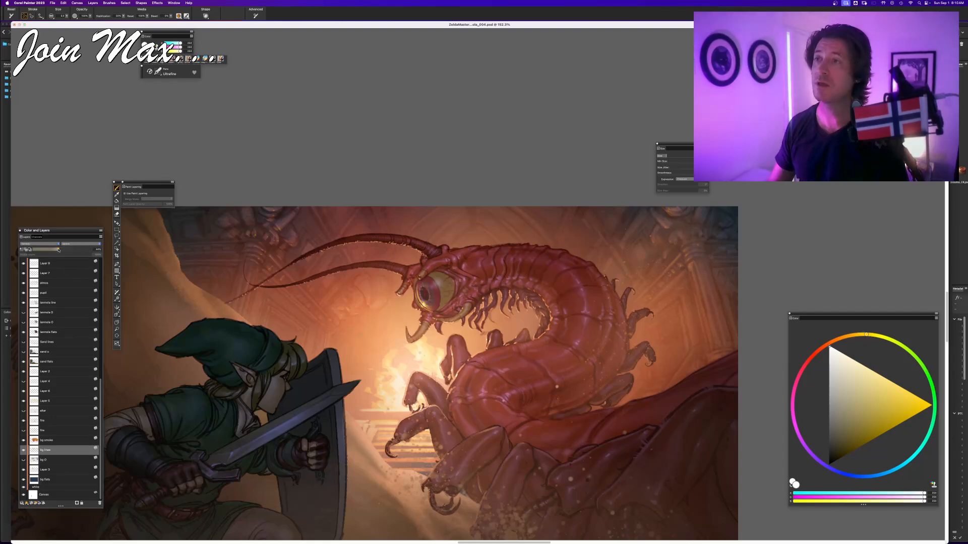
{"action": "left_click_drag", "start_coordinate": [60, 249], "coordinate": [73, 249]}
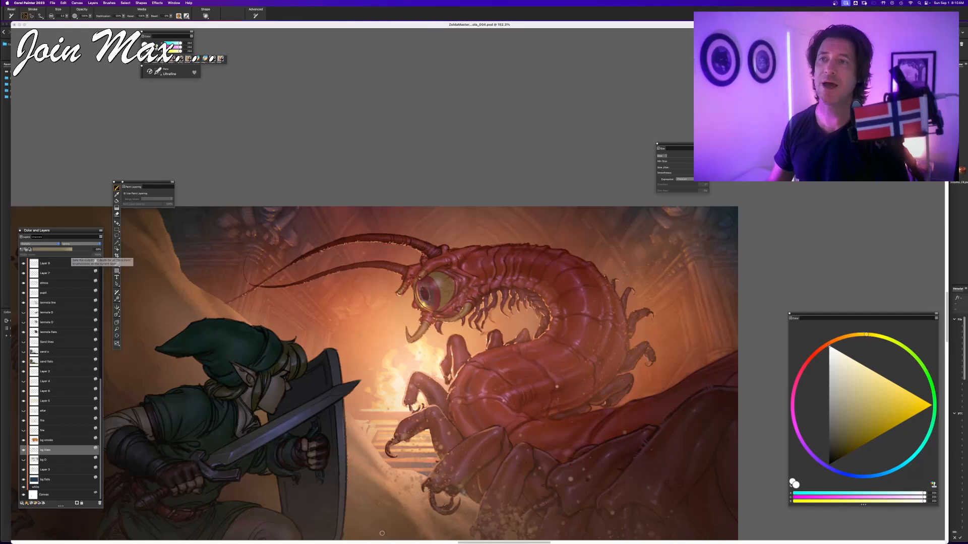
{"action": "left_click", "coordinate": [84, 250]}
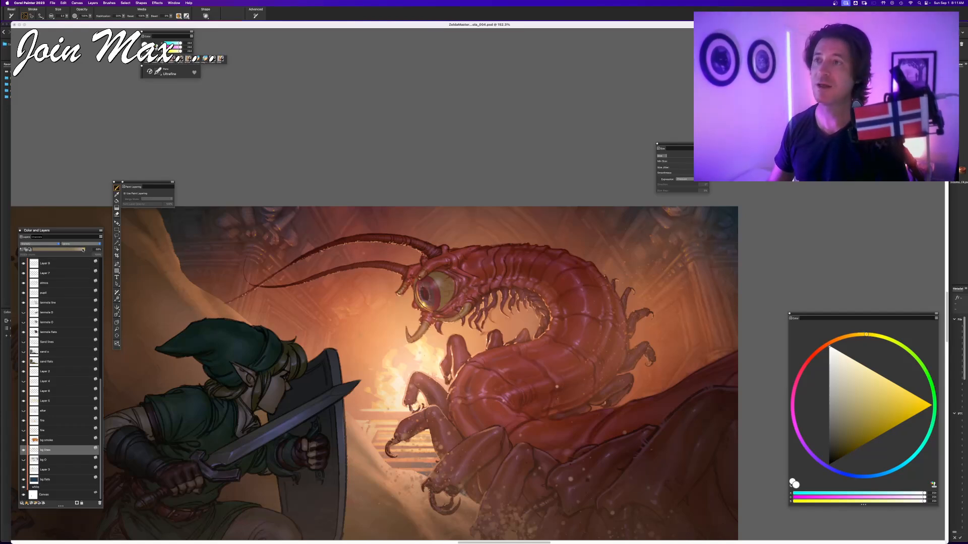
- Compare different opacities for the link lines layer and leave it slightly below full opacity
{"action": "left_click_drag", "start_coordinate": [435, 506], "coordinate": [469, 405]}
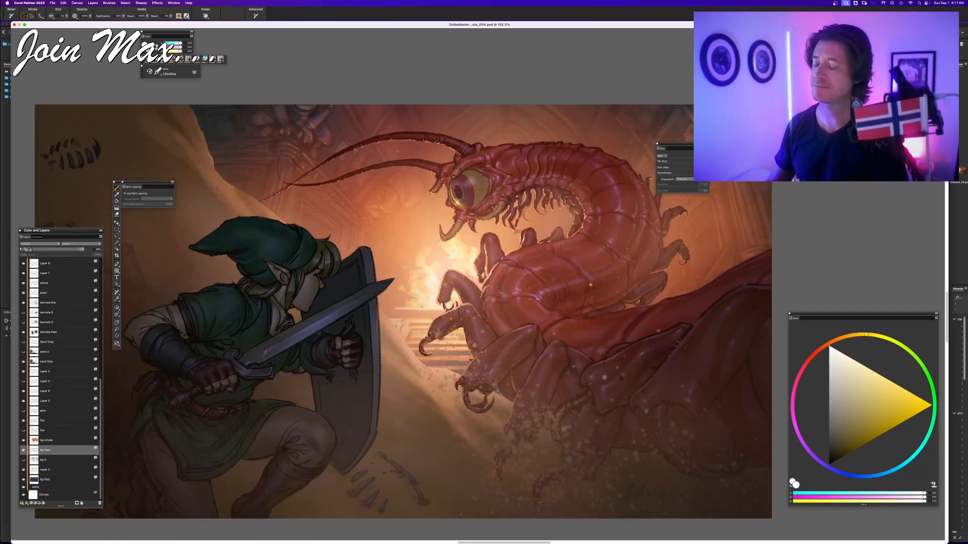
{"action": "scroll", "coordinate": [61, 376], "scroll_direction": "up", "scroll_amount": 4}
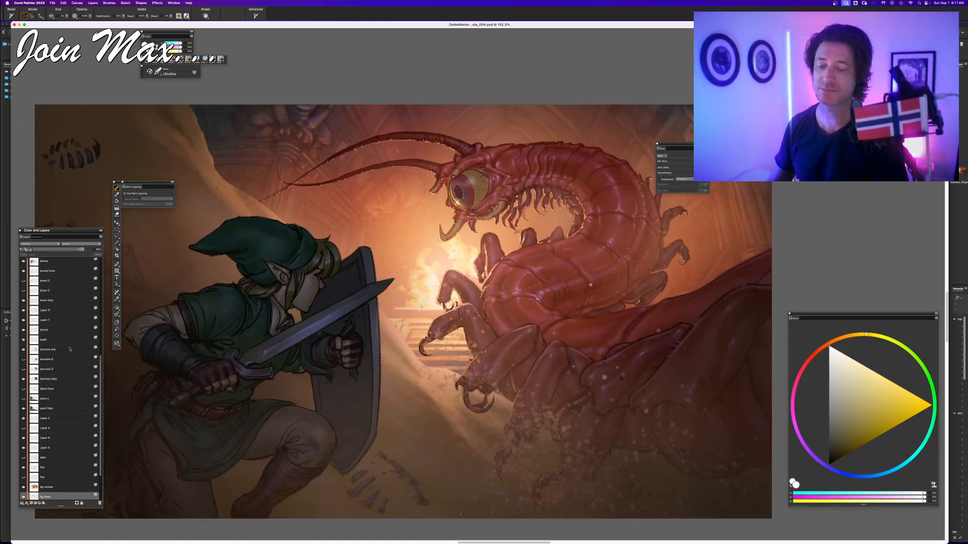
{"action": "scroll", "coordinate": [69, 348], "scroll_direction": "down", "scroll_amount": 1}
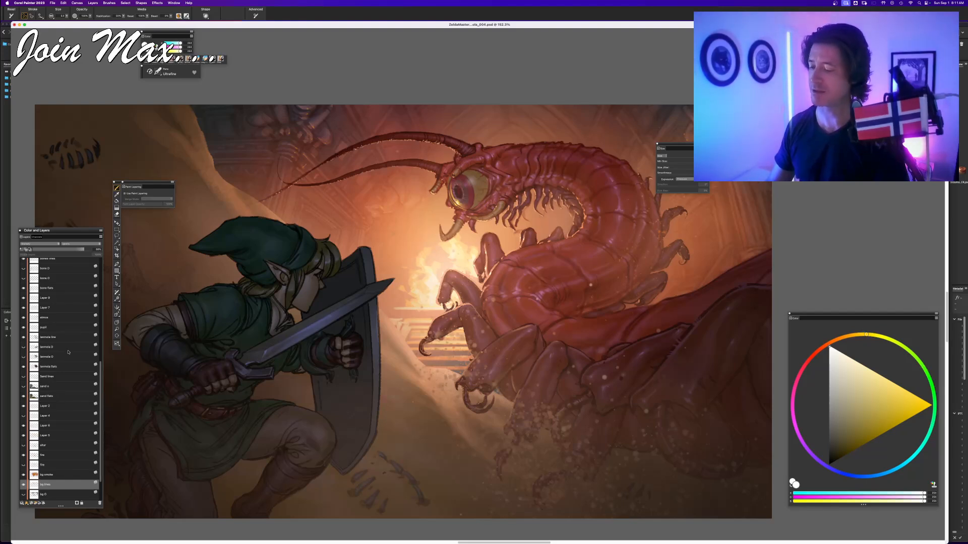
{"action": "scroll", "coordinate": [371, 361], "scroll_direction": "up", "scroll_amount": 2}
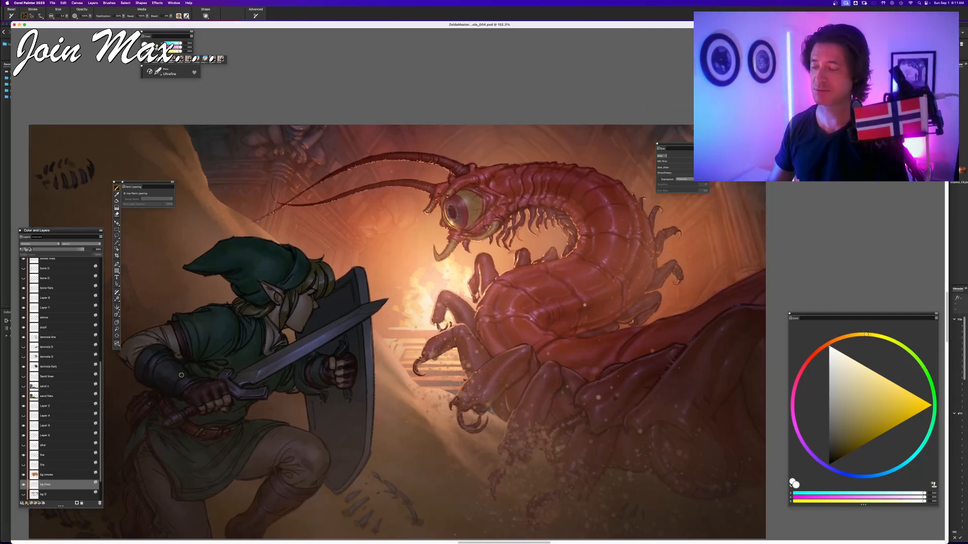
{"action": "scroll", "coordinate": [64, 345], "scroll_direction": "up", "scroll_amount": 10}
{"action": "scroll", "coordinate": [61, 303], "scroll_direction": "down", "scroll_amount": 1}
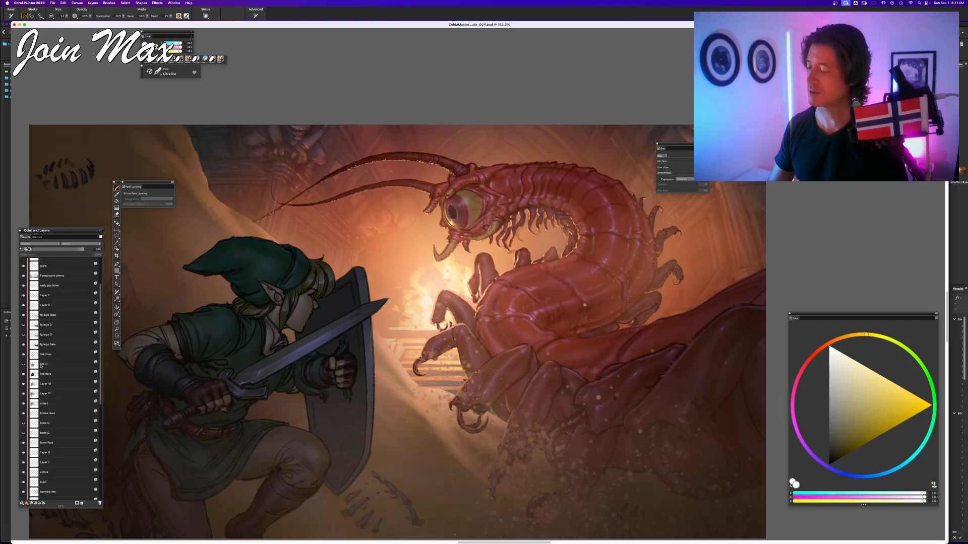
{"action": "left_click", "coordinate": [54, 355]}
{"action": "left_click_drag", "start_coordinate": [82, 249], "coordinate": [68, 250]}
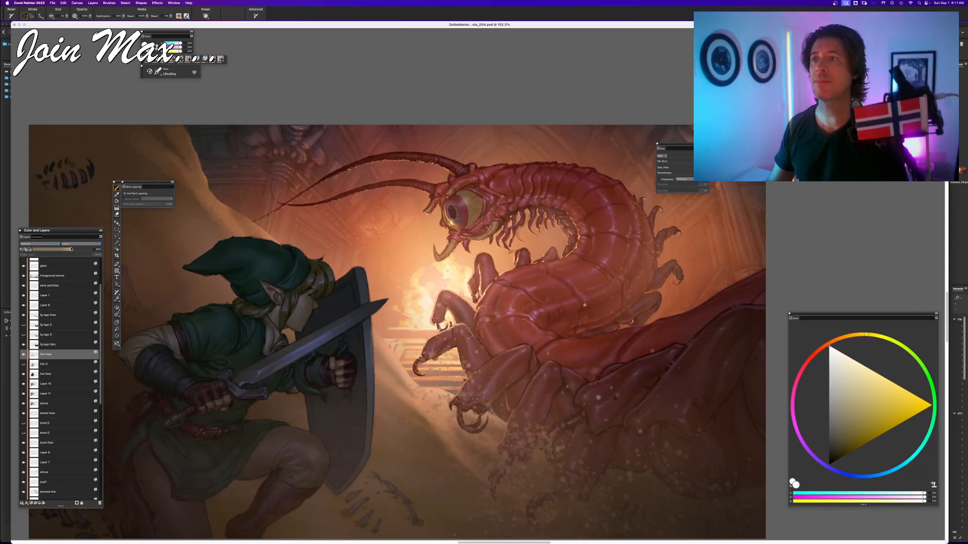
{"action": "mouse_move", "coordinate": [71, 249]}
{"action": "left_mouse_down"}
{"action": "mouse_move", "coordinate": [121, 250]}
{"action": "mouse_move", "coordinate": [72, 250]}
{"action": "left_mouse_up"}
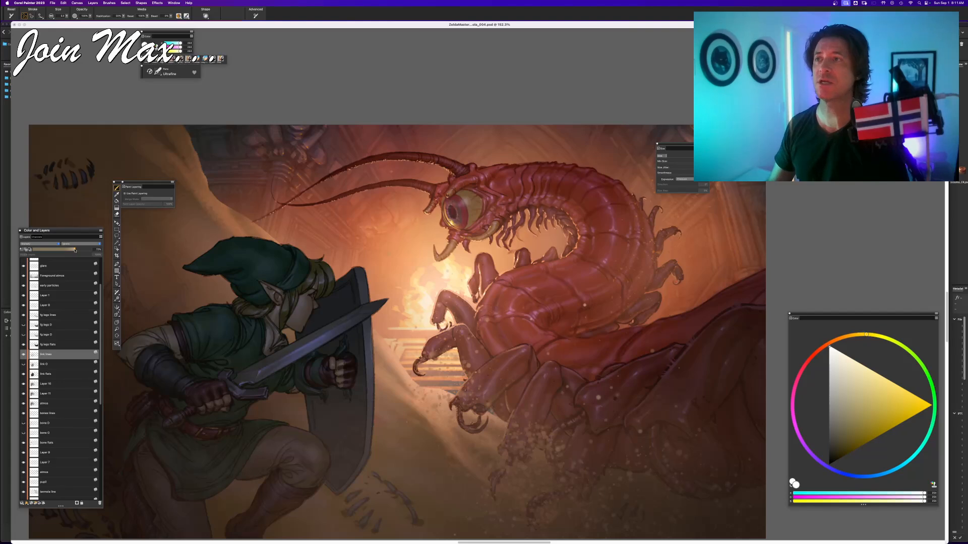
{"action": "left_click_drag", "start_coordinate": [223, 382], "coordinate": [239, 342]}
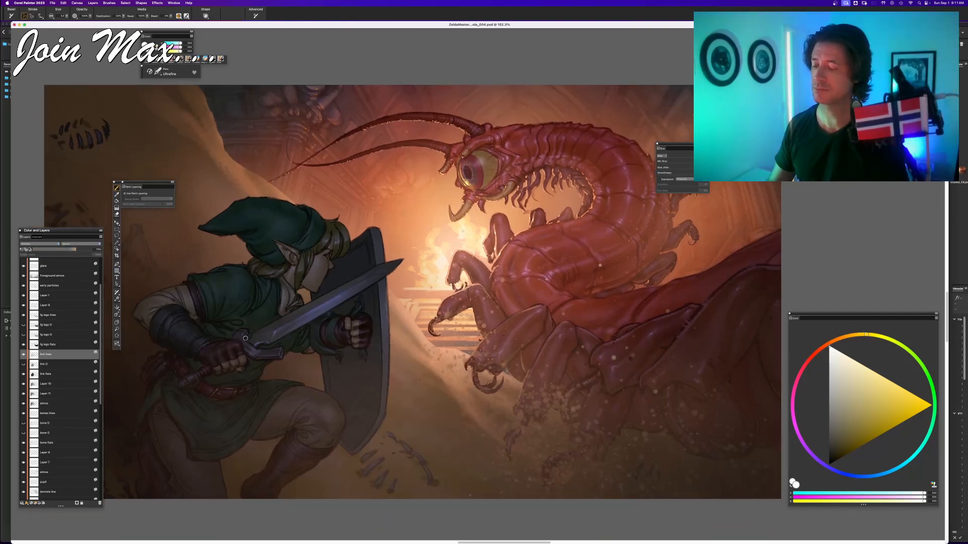
{"action": "left_click", "coordinate": [91, 250]}
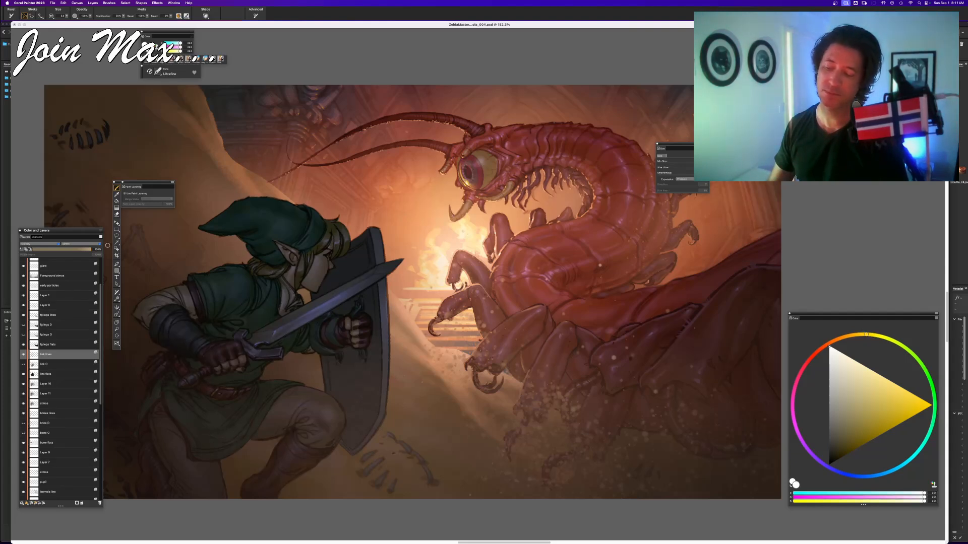
{"action": "left_click", "coordinate": [79, 249]}
- Try reduced opacities on the fg legs lines layer, then set it to 100%
{"action": "scroll", "coordinate": [35, 332], "scroll_direction": "up", "scroll_amount": 1}
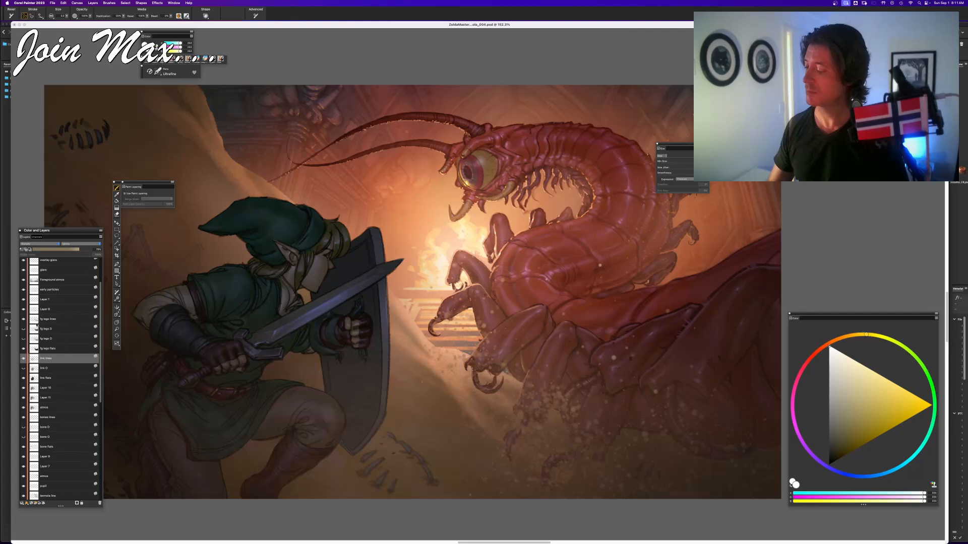
{"action": "left_click", "coordinate": [38, 319]}
{"action": "left_click", "coordinate": [65, 250]}
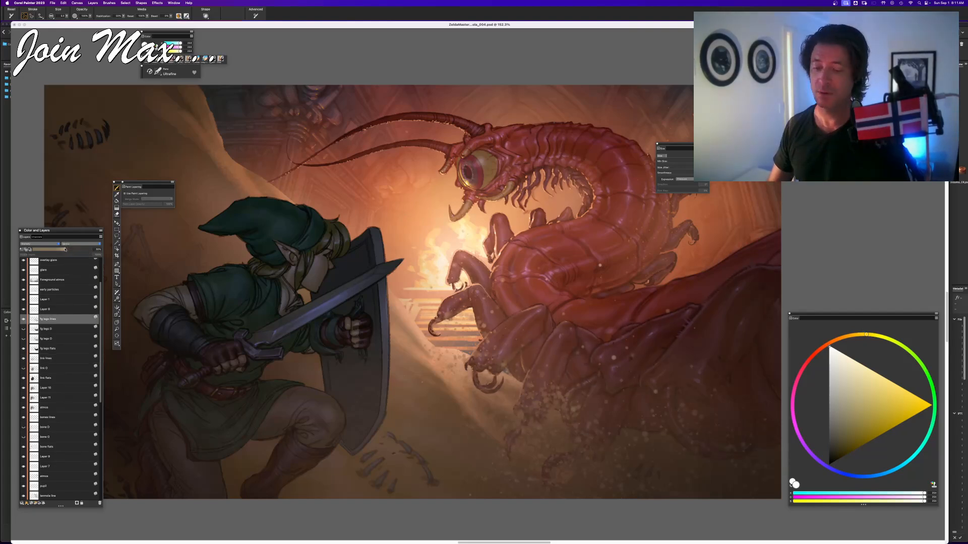
{"action": "left_click_drag", "start_coordinate": [69, 249], "coordinate": [73, 249]}
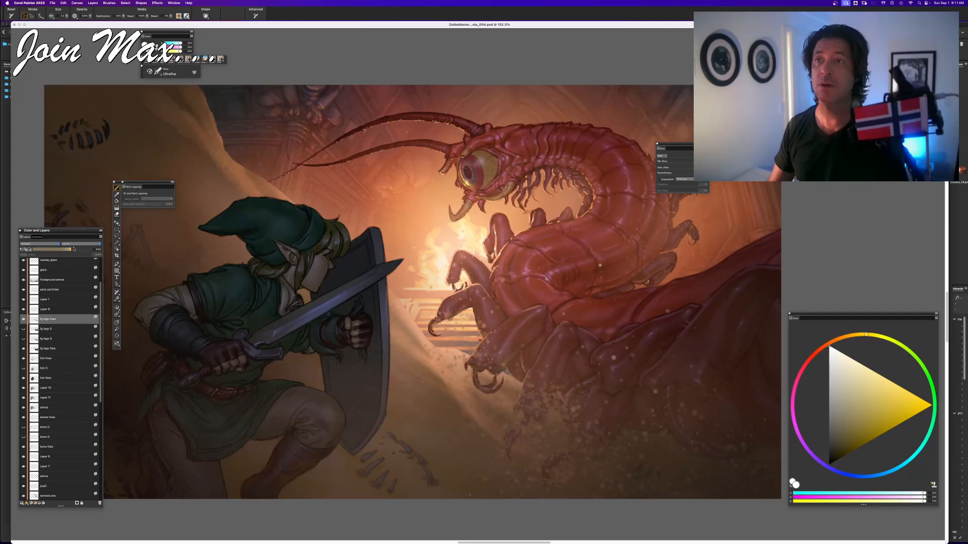
{"action": "left_click_drag", "start_coordinate": [73, 248], "coordinate": [107, 250]}
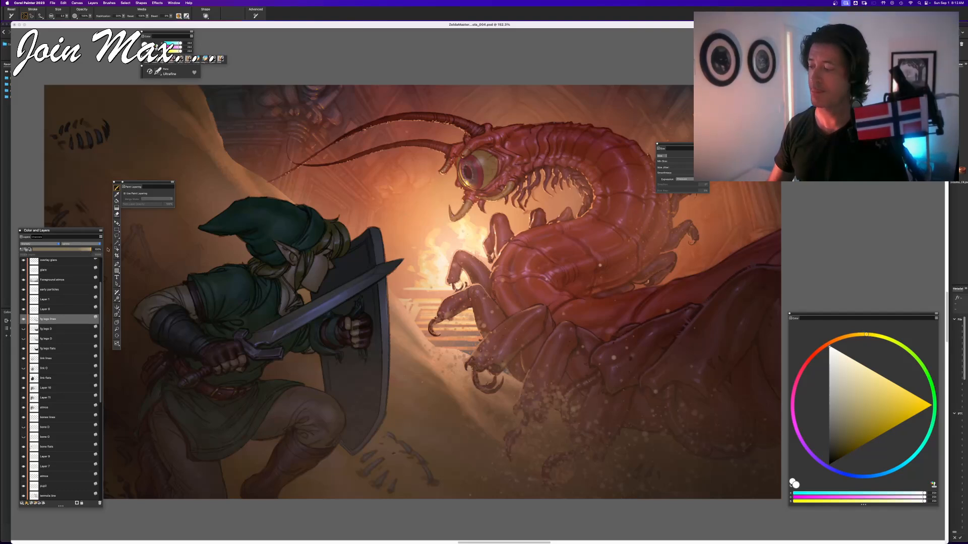
- Choose a dark, muted red as the painting colour
{"action": "left_click", "coordinate": [812, 355]}
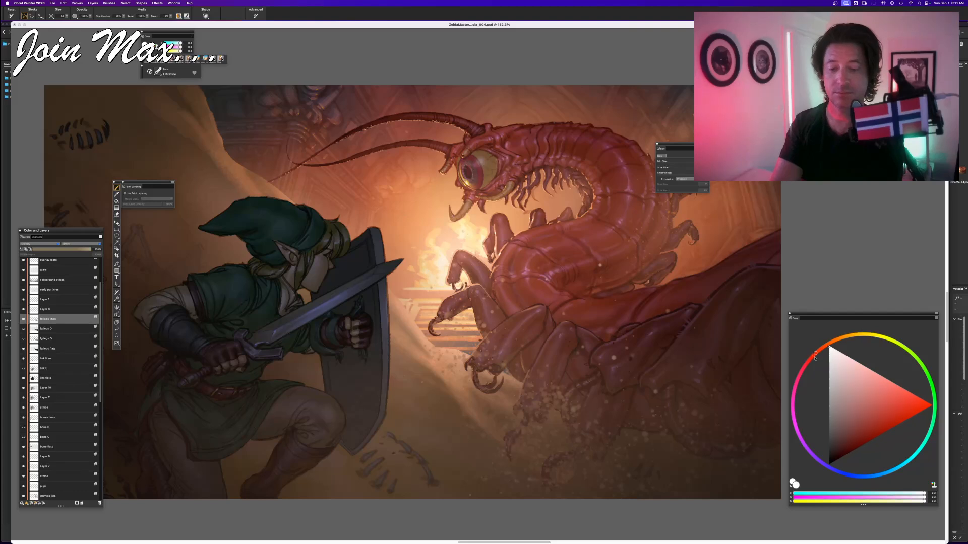
{"action": "left_click", "coordinate": [860, 429]}
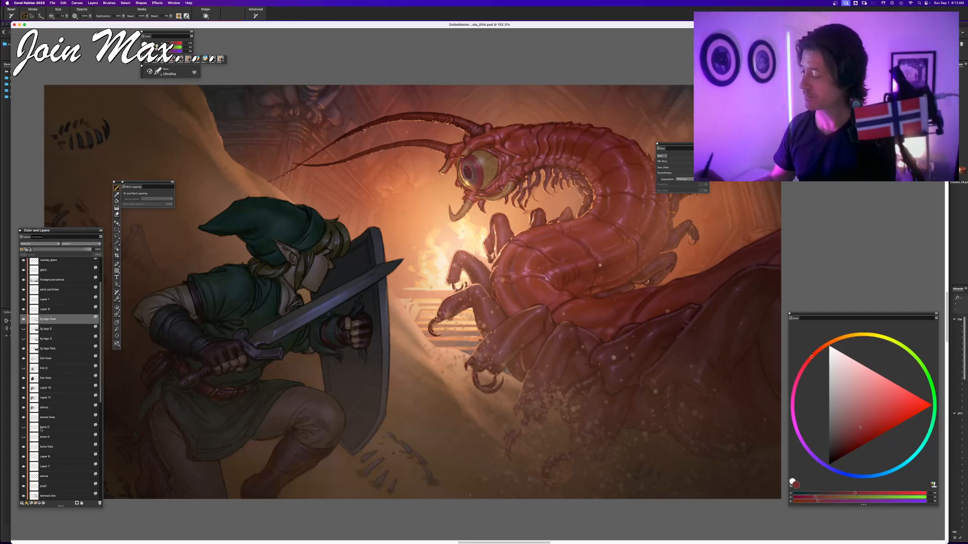
- Make the link lines layer active and sample the green from the character's hat, darkening it to near black
{"action": "left_click", "coordinate": [45, 358]}
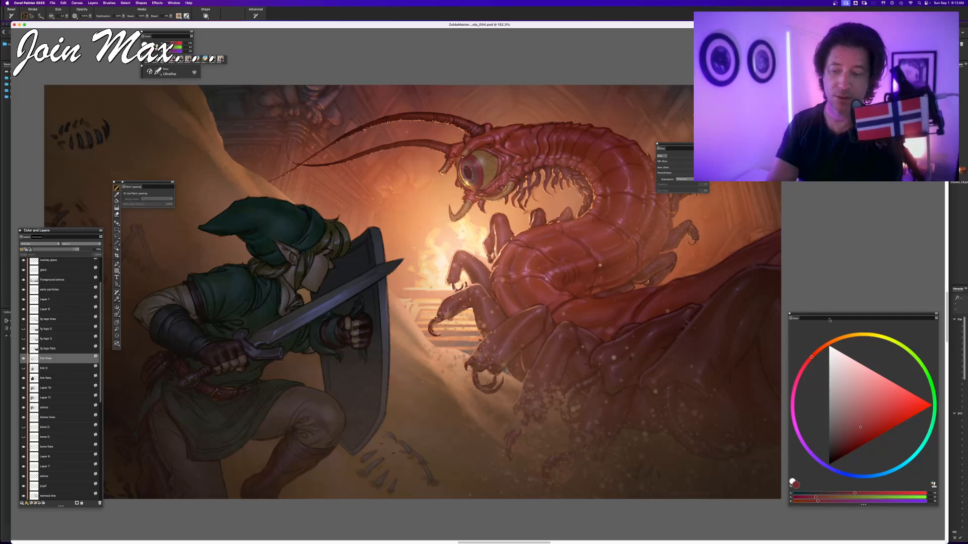
{"action": "left_click", "coordinate": [276, 207], "text": "alt"}
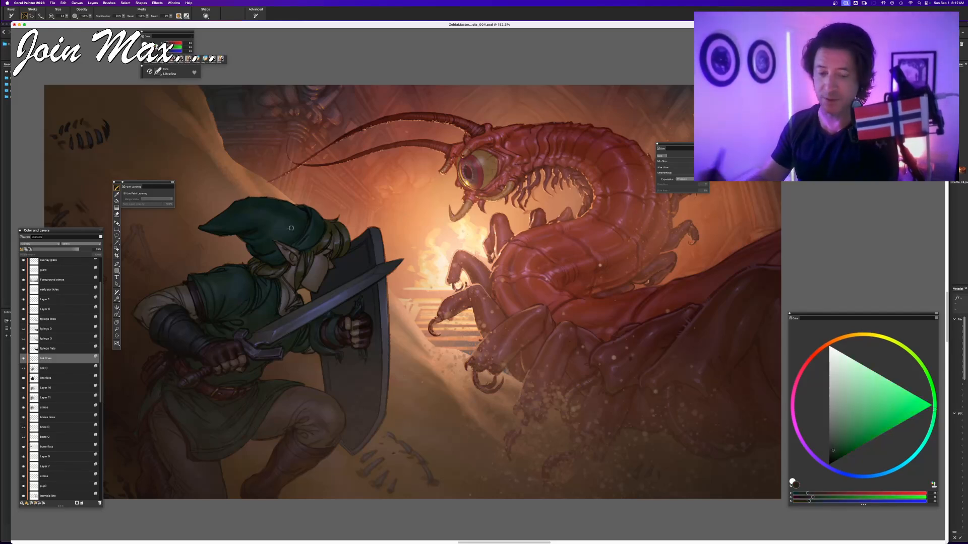
{"action": "left_click_drag", "start_coordinate": [832, 451], "coordinate": [833, 460]}
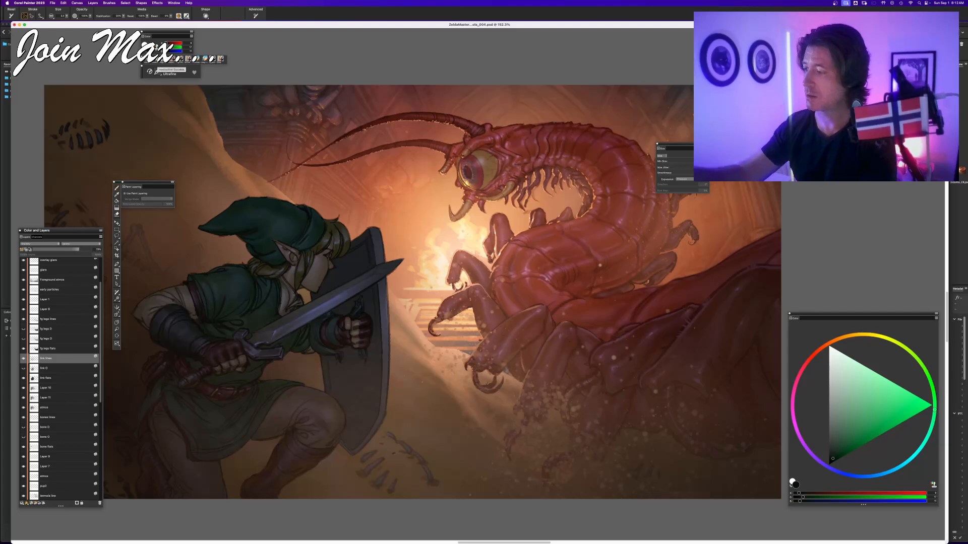
- Set the link lines layer to 100% opacity, lighten the dark green slightly, and switch to the BigCityPro brush variant that follows airbrush01
{"action": "left_click", "coordinate": [157, 60]}
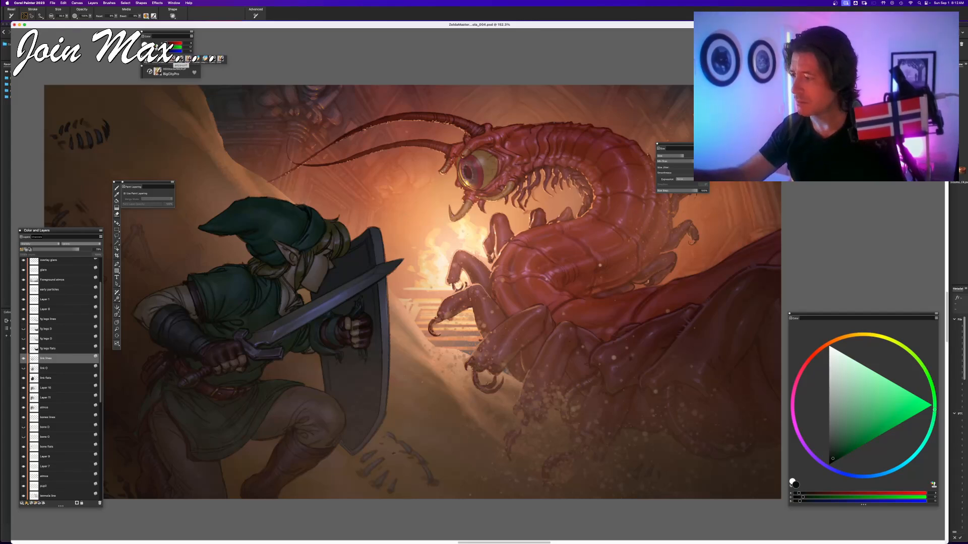
{"action": "left_click", "coordinate": [180, 59]}
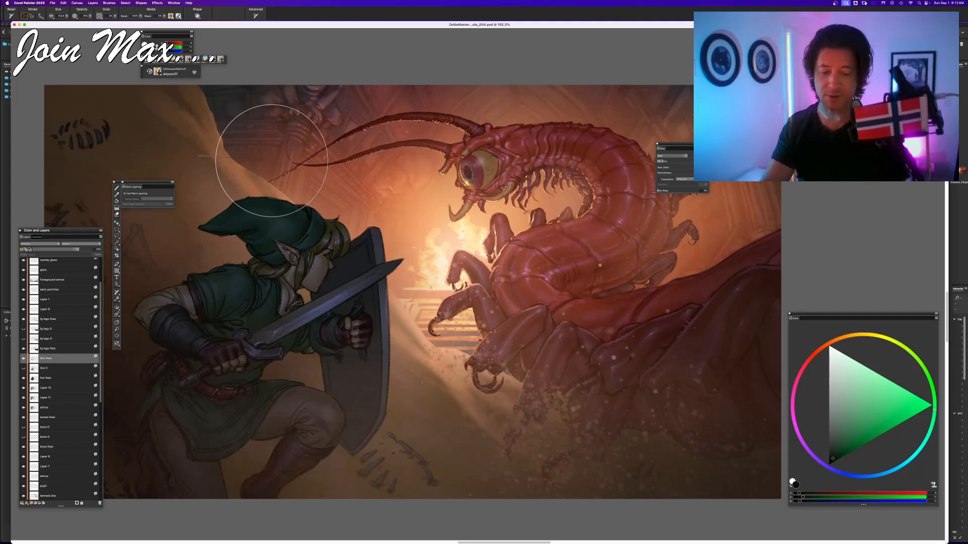
{"action": "left_click_drag", "start_coordinate": [833, 455], "coordinate": [838, 443]}
{"action": "left_click_drag", "start_coordinate": [77, 249], "coordinate": [95, 254]}
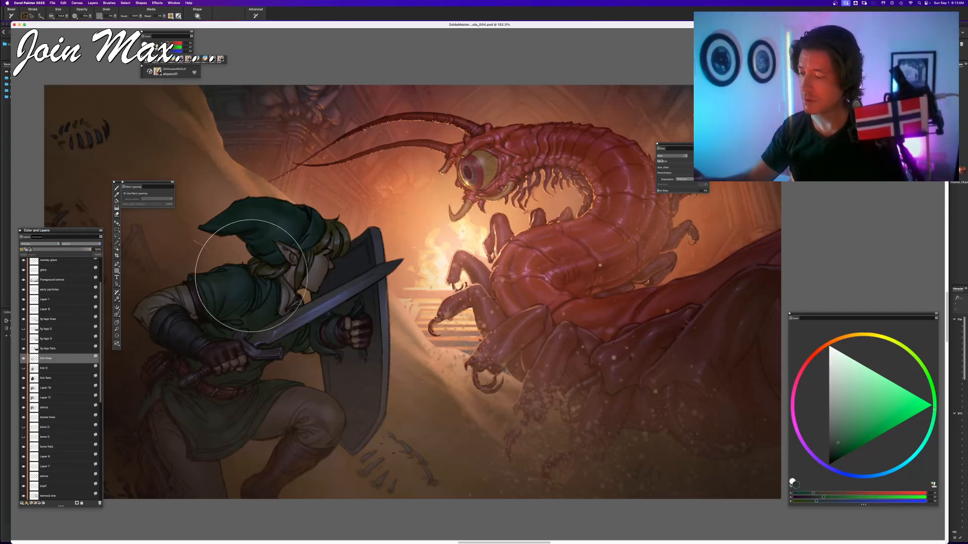
{"action": "left_click", "coordinate": [188, 59]}
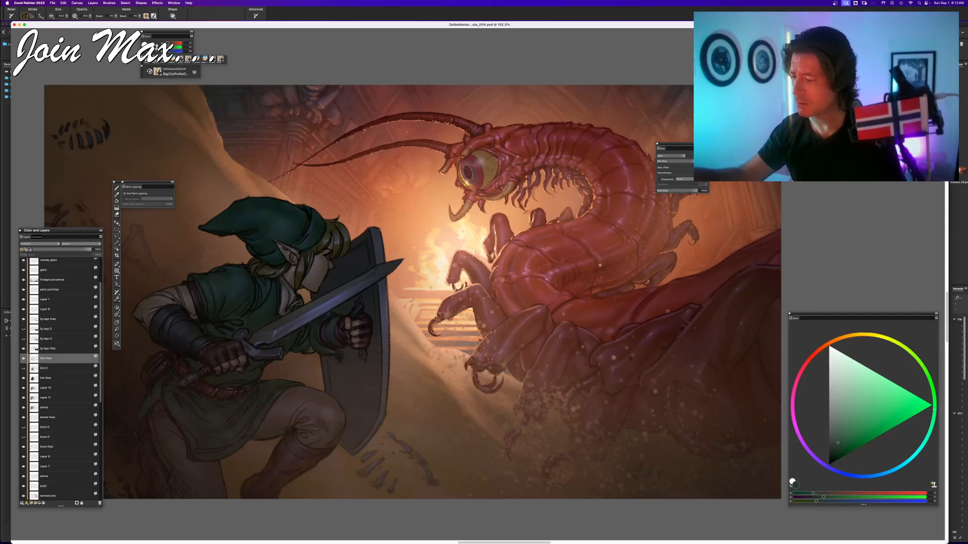
- Try recolouring the hat's line art with a bright green, tone the green down, and undo the strokes
{"action": "left_click", "coordinate": [894, 386]}
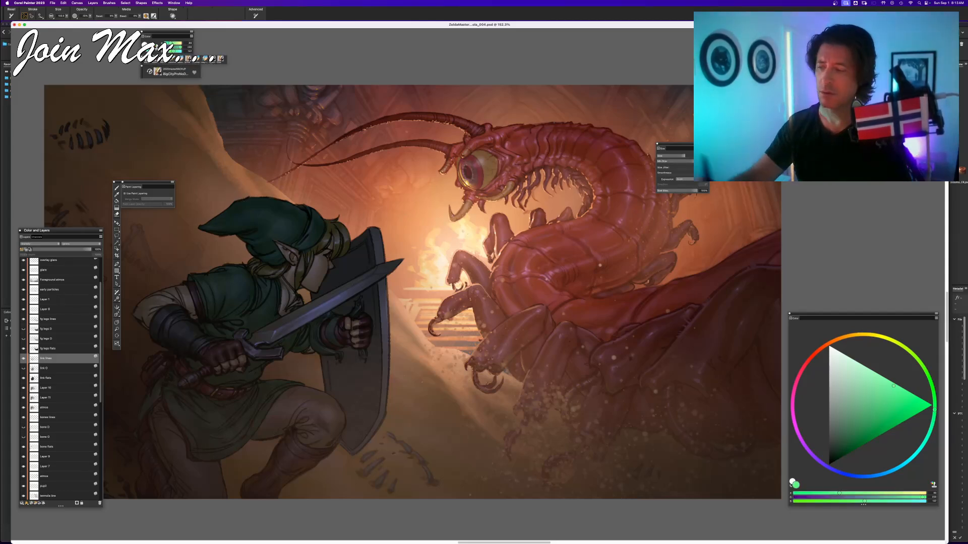
{"action": "left_click_drag", "start_coordinate": [225, 265], "coordinate": [247, 265]}
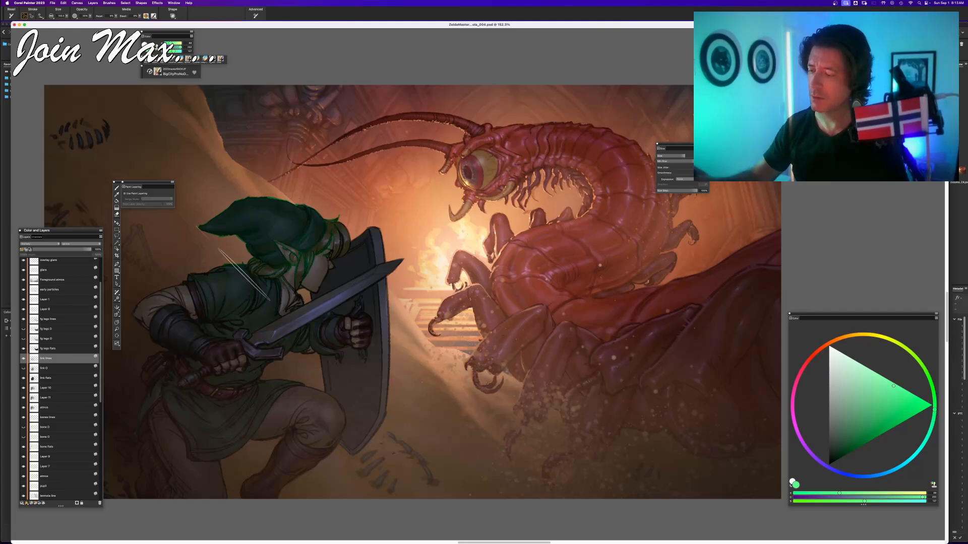
{"action": "left_click_drag", "start_coordinate": [849, 431], "coordinate": [866, 418]}
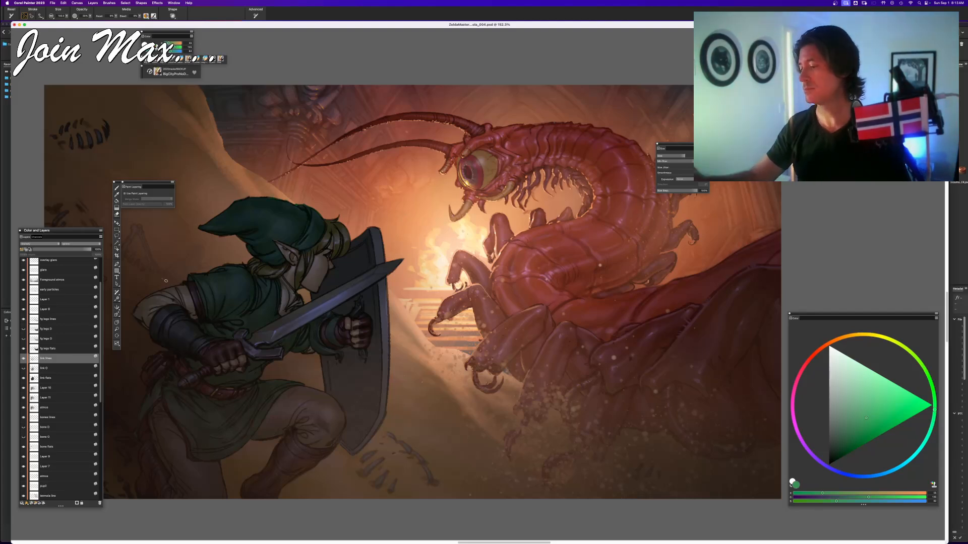
{"action": "left_click_drag", "start_coordinate": [857, 427], "coordinate": [845, 439]}
{"action": "key", "text": "super+z"}
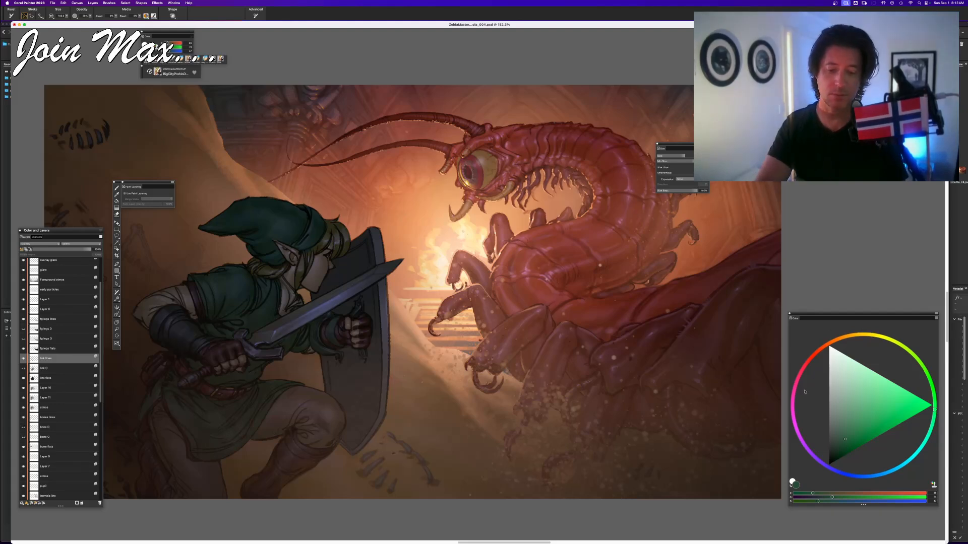
- Choose a dark, slightly yellower green and brush it over the line art of the character's hat
{"action": "left_click_drag", "start_coordinate": [827, 348], "coordinate": [829, 342]}
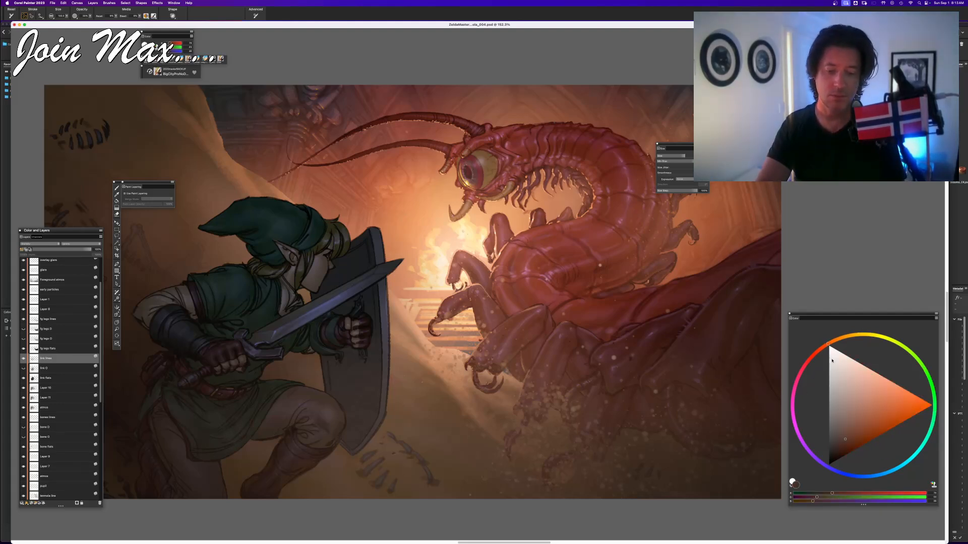
{"action": "left_click", "coordinate": [921, 377]}
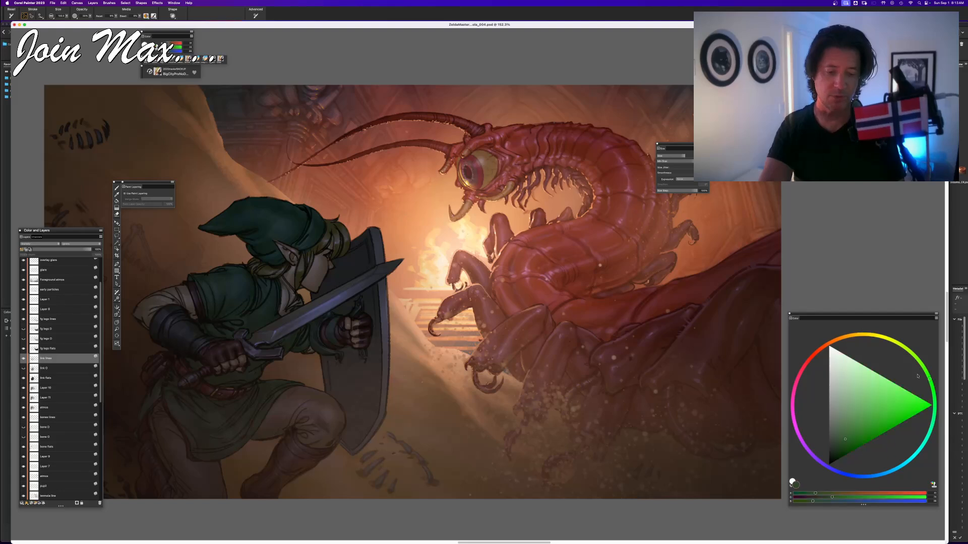
{"action": "left_click", "coordinate": [838, 439]}
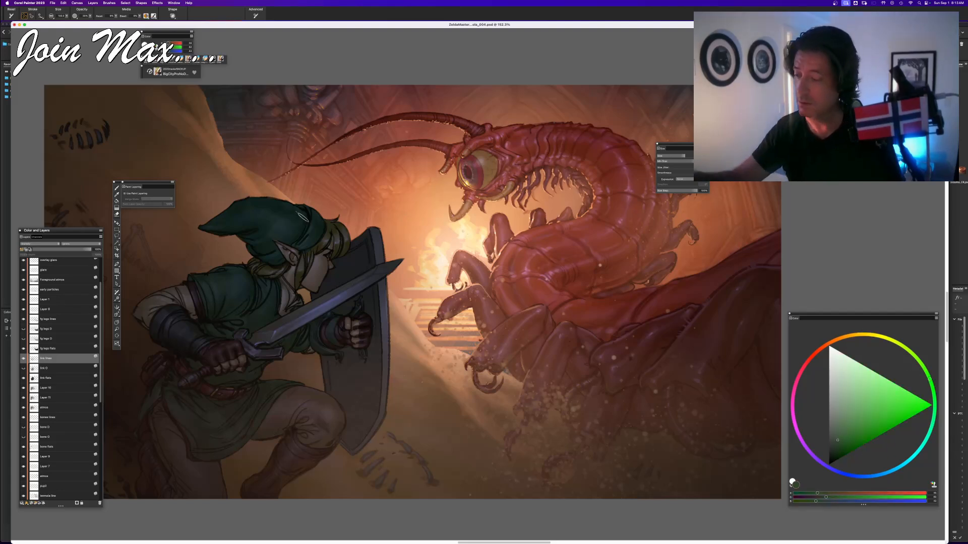
{"action": "left_click_drag", "start_coordinate": [290, 225], "coordinate": [263, 199]}
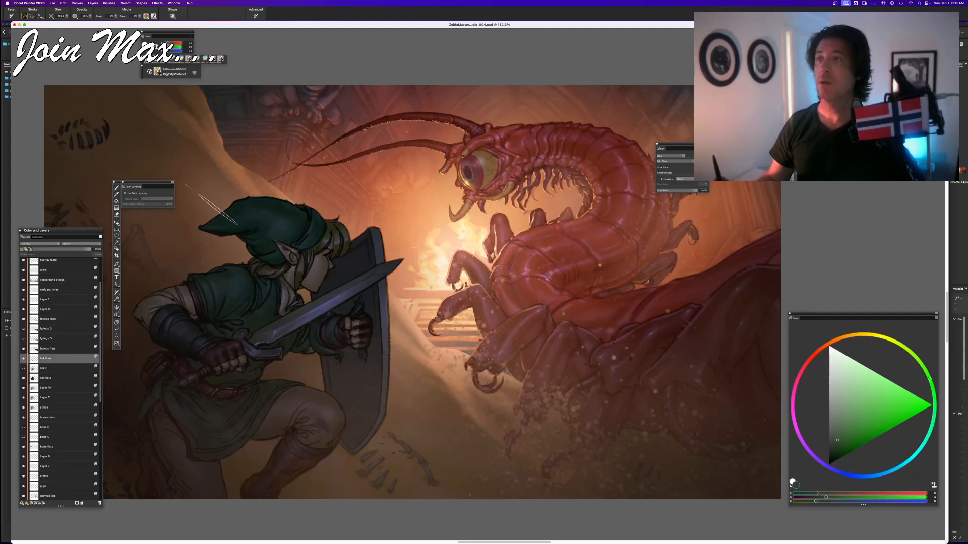
- Lower the link lines layer's opacity slightly below full and check the lines at different magnifications
{"action": "left_click_drag", "start_coordinate": [92, 250], "coordinate": [82, 251]}
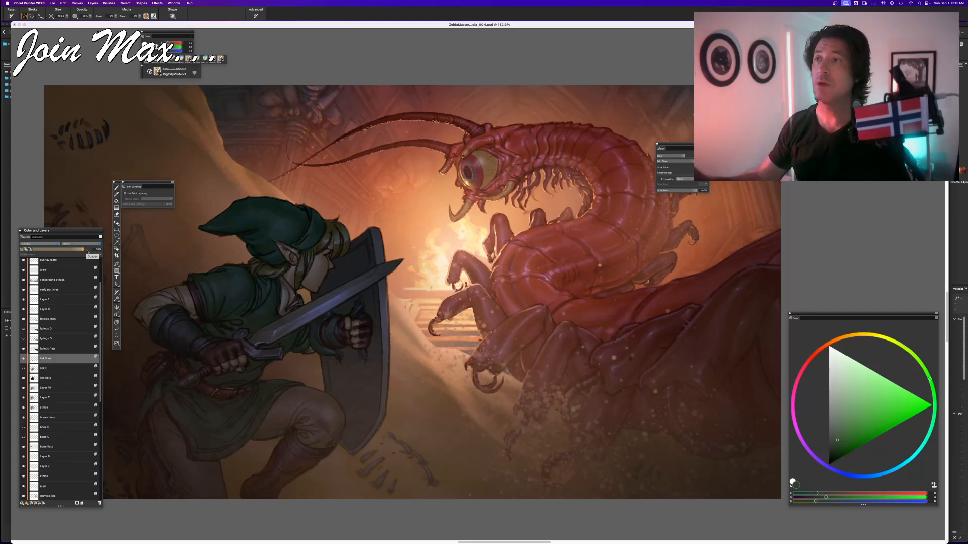
{"action": "left_click", "coordinate": [83, 250]}
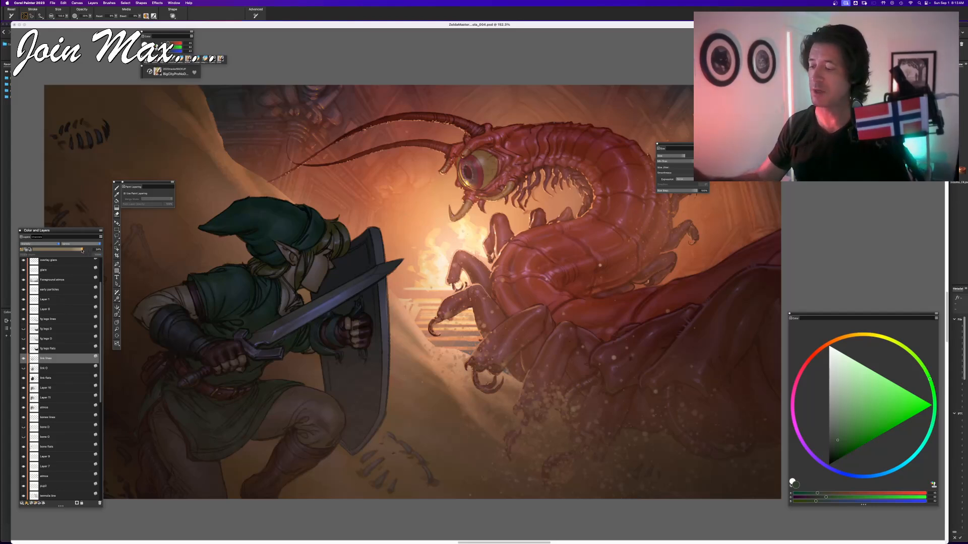
{"action": "left_click_drag", "start_coordinate": [81, 250], "coordinate": [80, 250]}
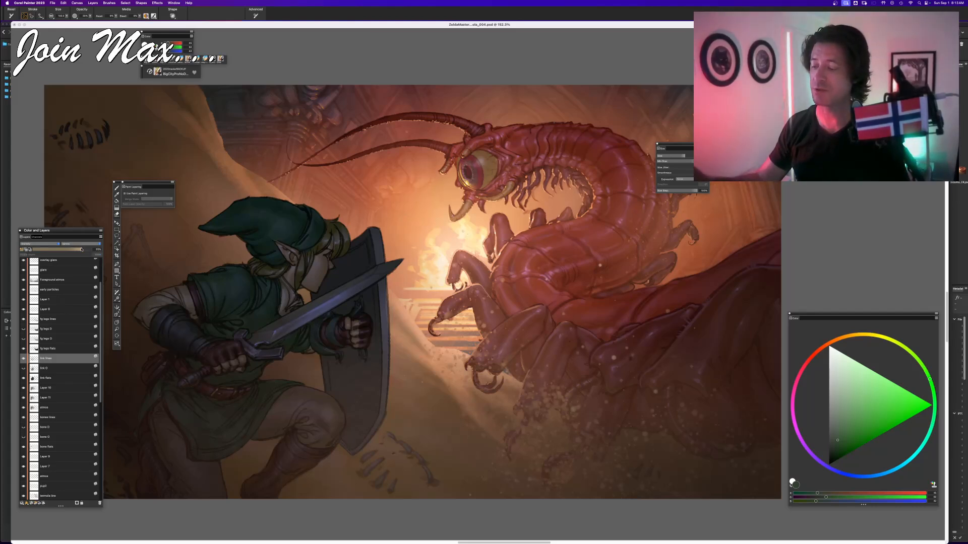
{"action": "key", "text": "super+minus"}
{"action": "key", "text": "super+equal"}
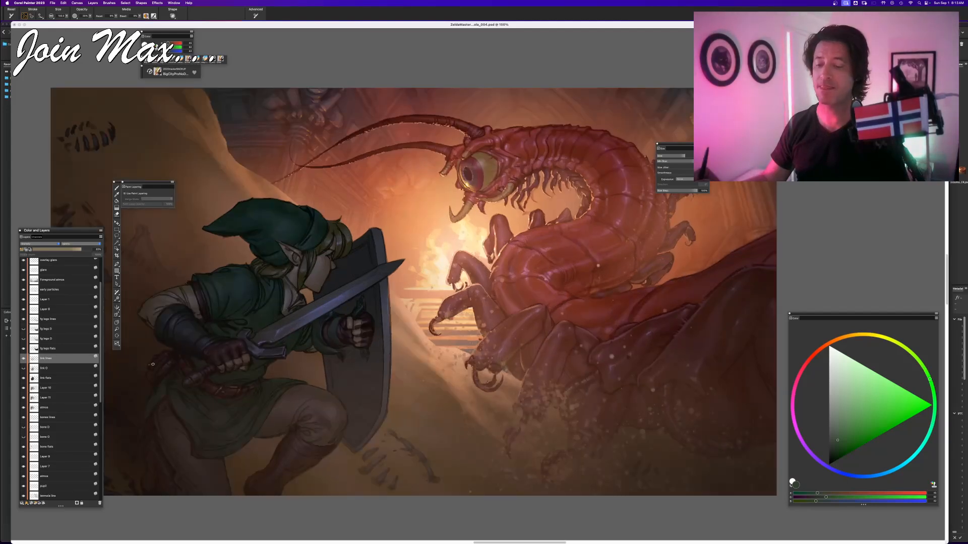
- Reduce the fg legs lines layer's opacity slightly and compare the whole painting from afar and close up
{"action": "left_click", "coordinate": [45, 319]}
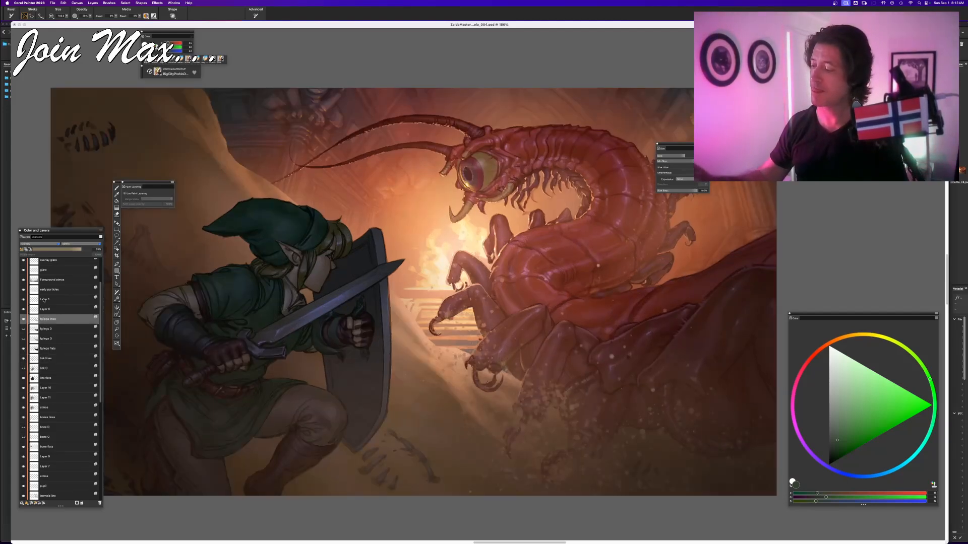
{"action": "left_click_drag", "start_coordinate": [81, 250], "coordinate": [83, 252]}
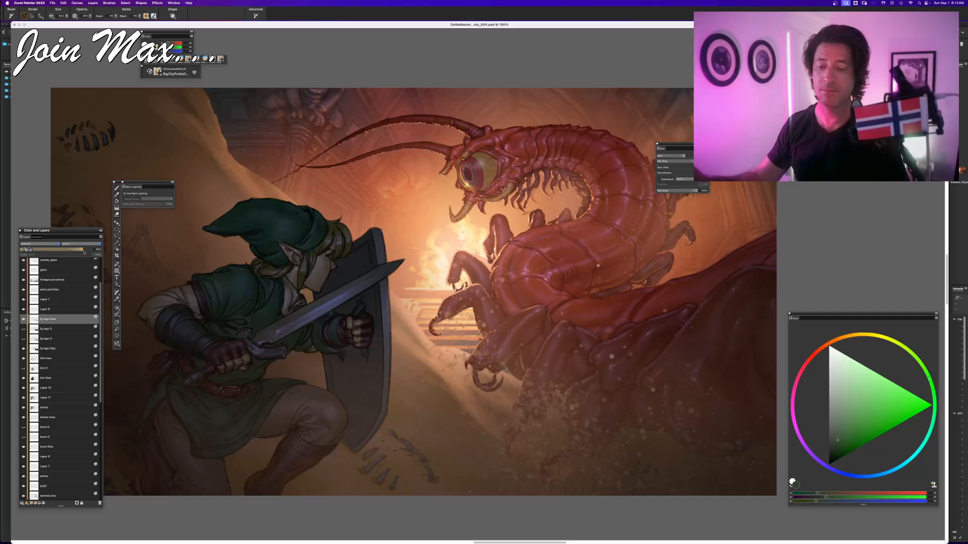
{"action": "key", "text": "super+minus"}
{"action": "key", "text": "super+minus"}
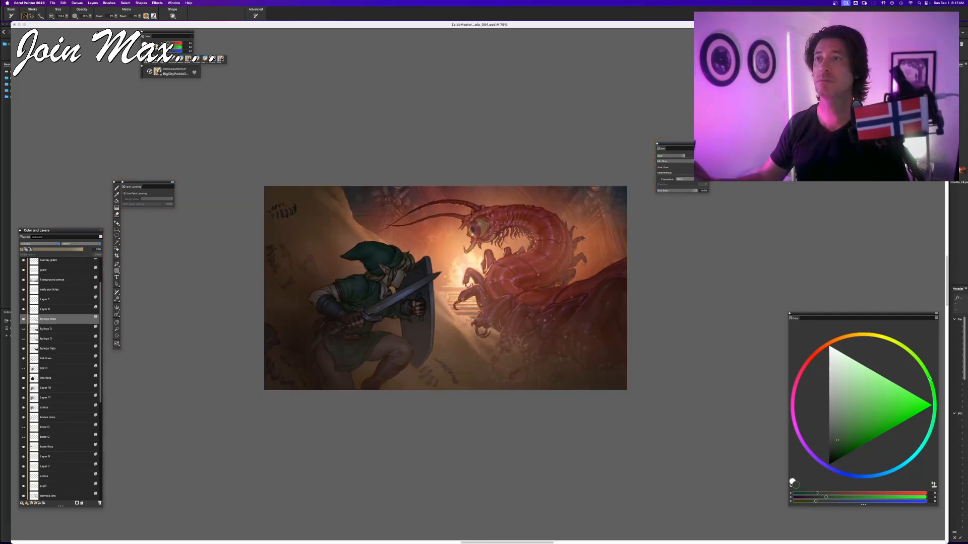
{"action": "key", "text": "super+plus"}
{"action": "key", "text": "super+plus"}
{"action": "left_click_drag", "start_coordinate": [244, 458], "coordinate": [264, 483]}
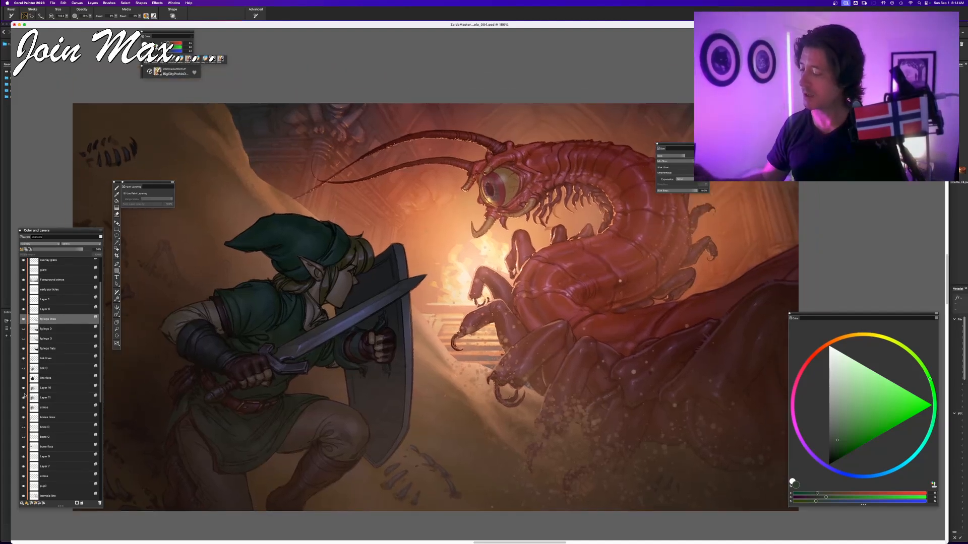
- Toggle Layer 10 off and on to compare its effect on the character, leaving it visible
{"action": "left_click", "coordinate": [23, 388]}
{"action": "left_click", "coordinate": [23, 388]}
{"action": "left_click", "coordinate": [23, 388]}
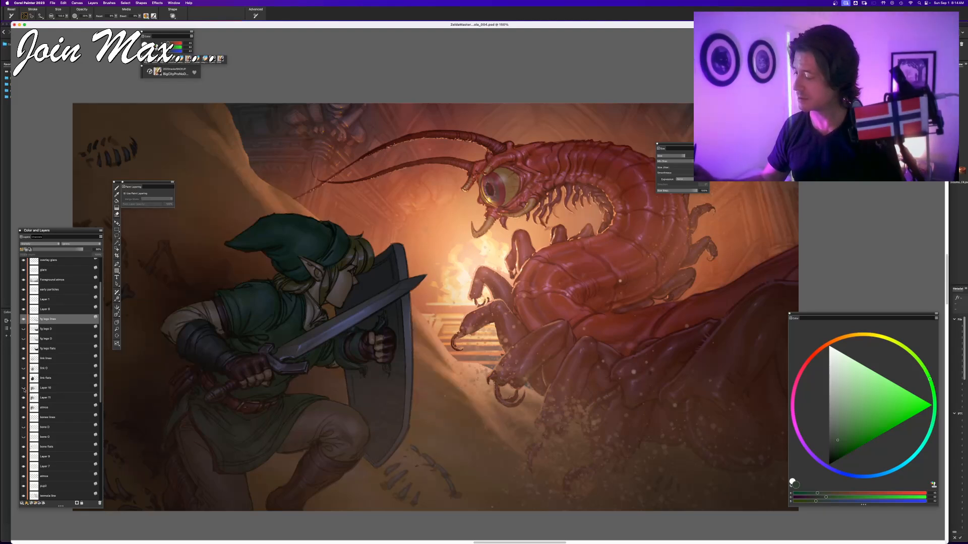
{"action": "left_click", "coordinate": [23, 389]}
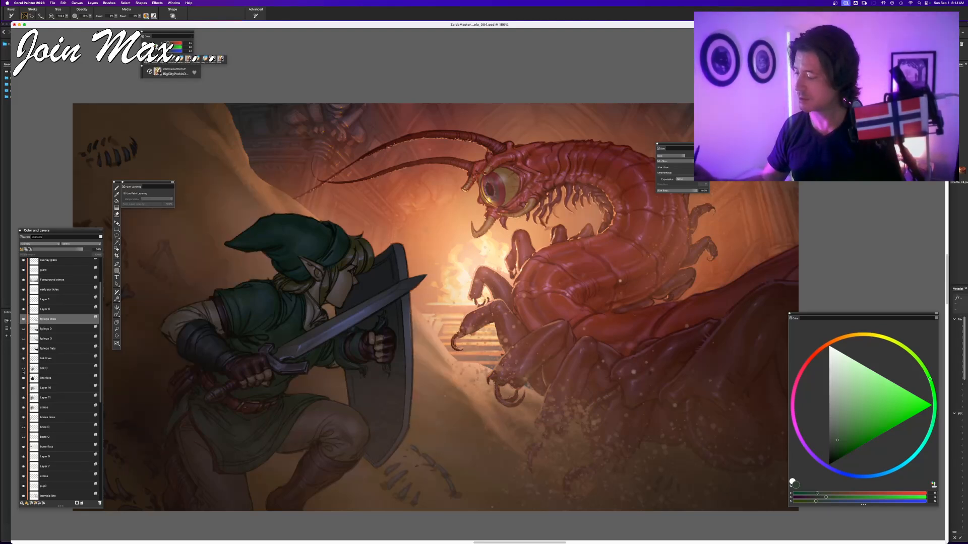
- Toggle the hidden shading layer between link lines and link flats to compare its effect, and leave it visible
{"action": "left_click", "coordinate": [23, 368]}
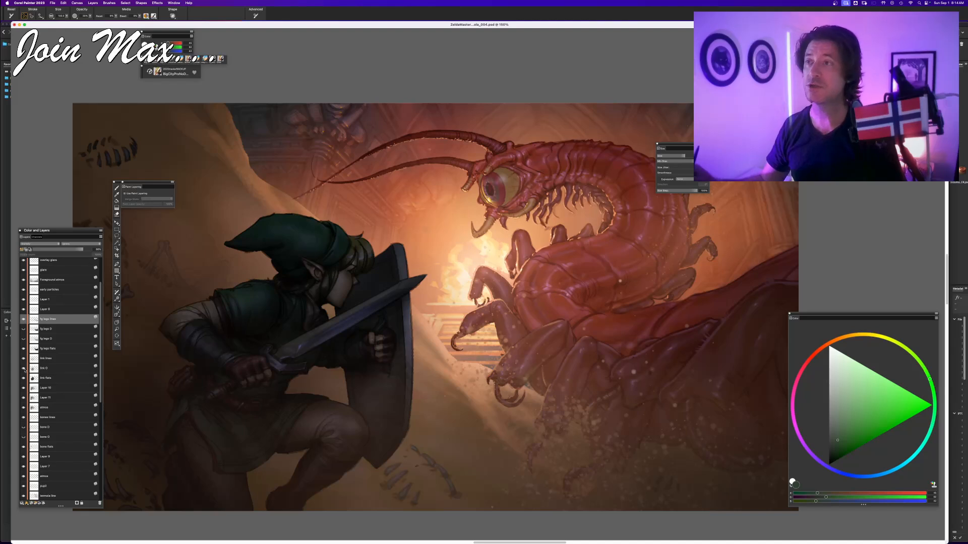
{"action": "left_click", "coordinate": [23, 369]}
{"action": "left_click", "coordinate": [23, 368]}
{"action": "left_click", "coordinate": [23, 369]}
{"action": "left_click", "coordinate": [23, 369]}
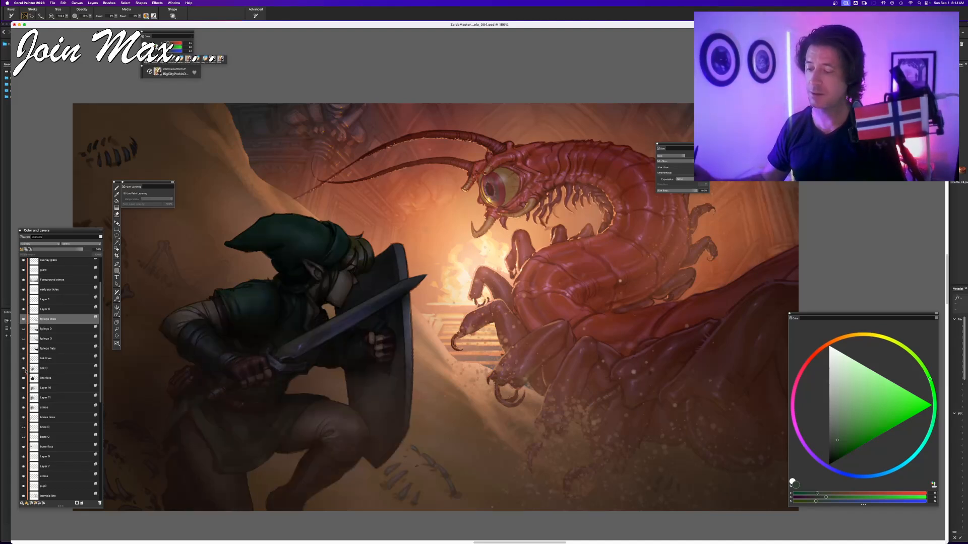
- Change the blend mode of the shading layer above link flats to Overlay and check the painting zoomed out
{"action": "left_click", "coordinate": [40, 368]}
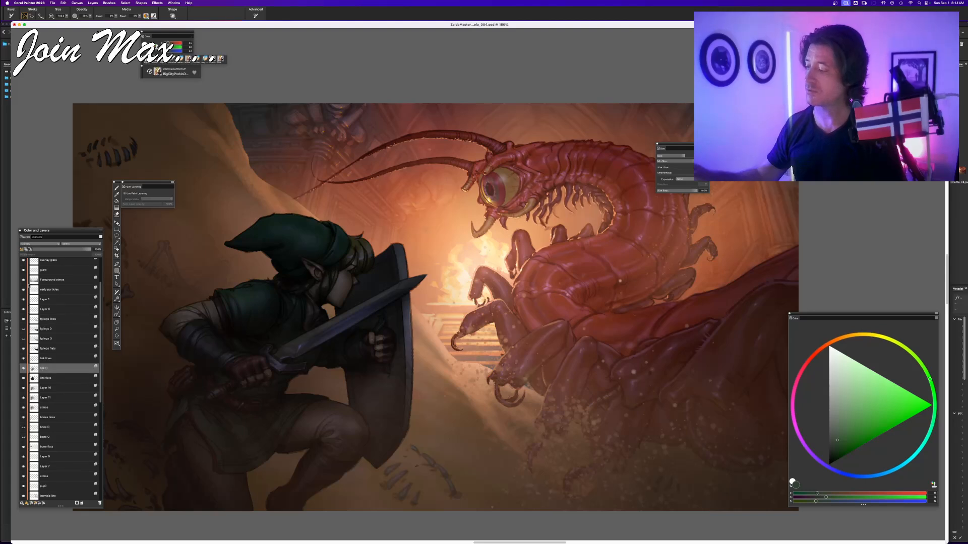
{"action": "left_click", "coordinate": [27, 244]}
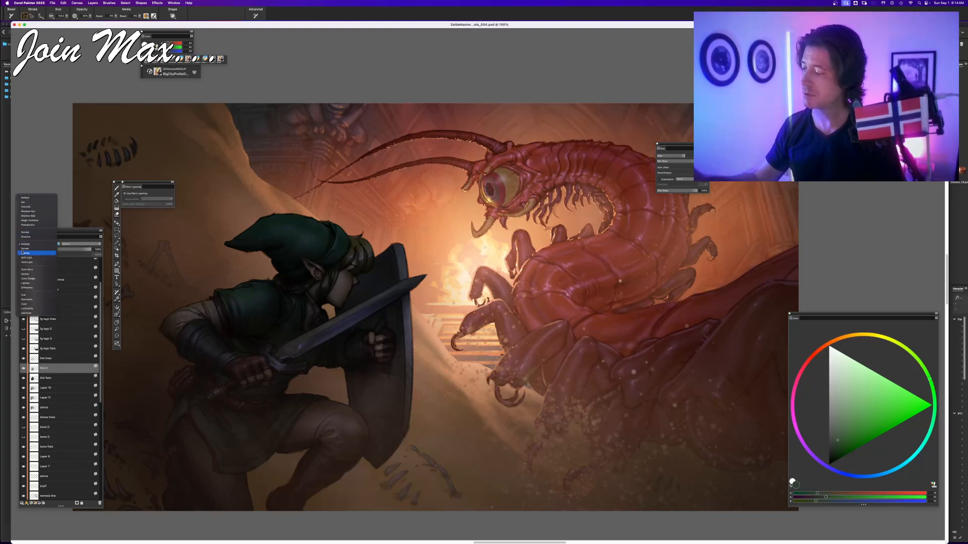
{"action": "left_click", "coordinate": [25, 252]}
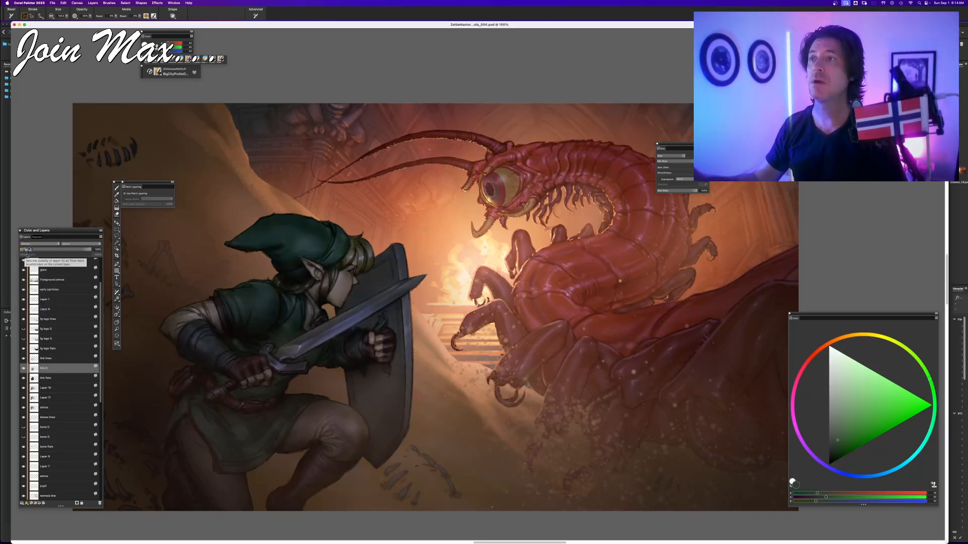
{"action": "key", "text": "super+minus"}
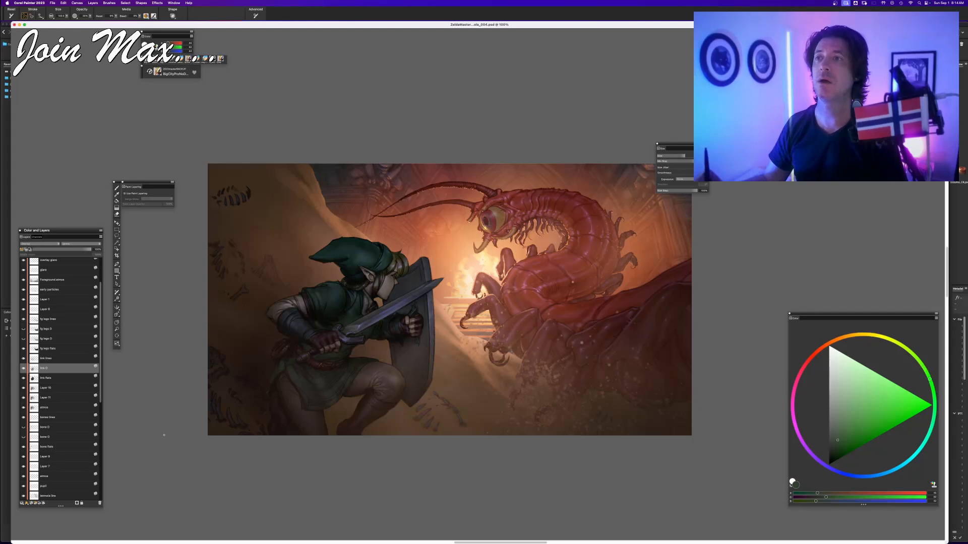
{"action": "key", "text": "super+equal"}
- Try reduced opacities on the Overlay shading layer above link flats, then set it back to 100%
{"action": "left_click_drag", "start_coordinate": [91, 249], "coordinate": [63, 251]}
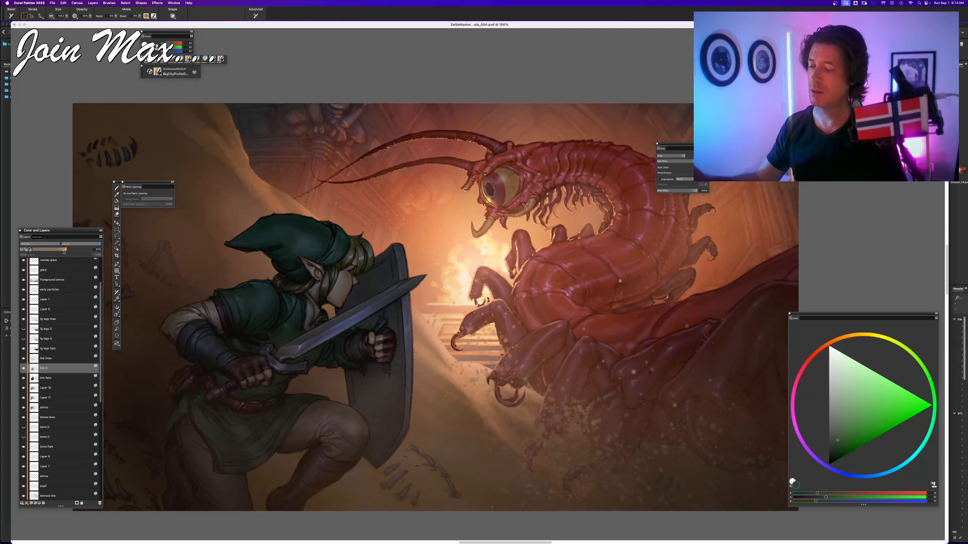
{"action": "left_click_drag", "start_coordinate": [62, 249], "coordinate": [66, 251]}
{"action": "key", "text": "super+minus"}
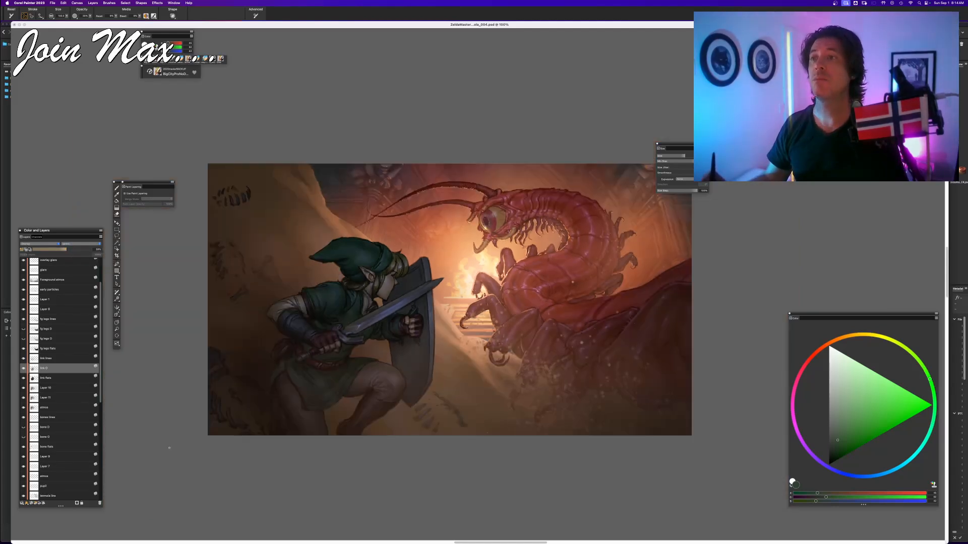
{"action": "key", "text": "super+plus"}
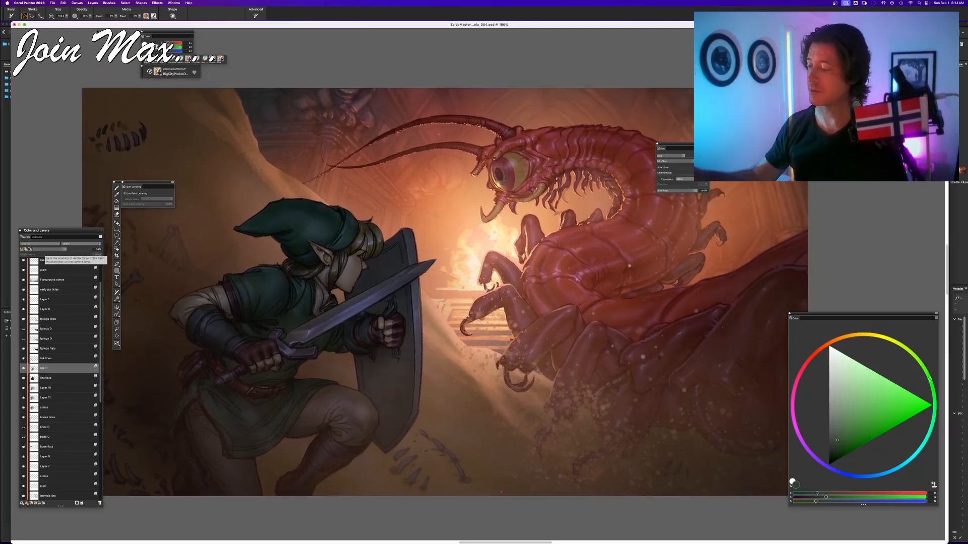
{"action": "left_click_drag", "start_coordinate": [66, 250], "coordinate": [92, 251]}
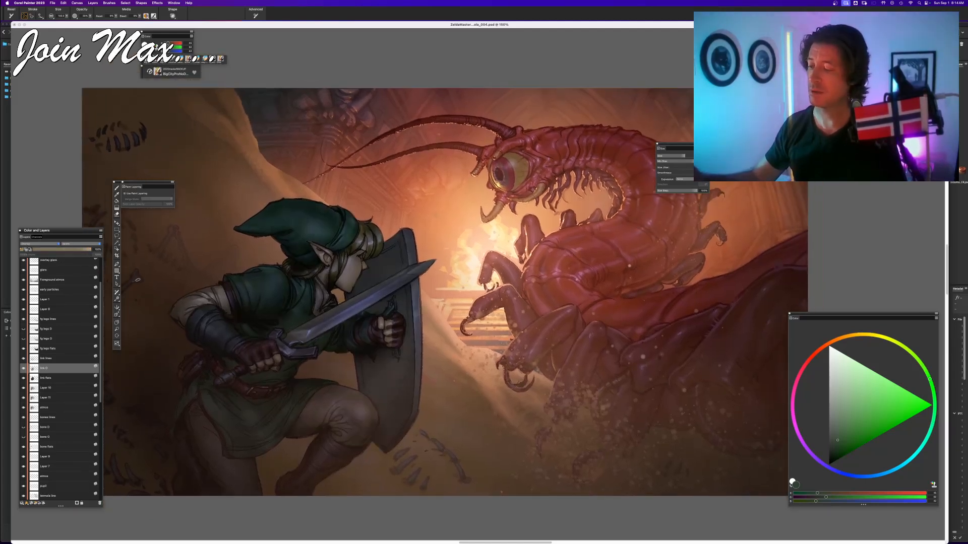
- Switch the shading layer above link flats to a darkening blend mode, lower its opacity and check the painting zoomed out
{"action": "left_click", "coordinate": [30, 244]}
{"action": "left_click", "coordinate": [26, 236]}
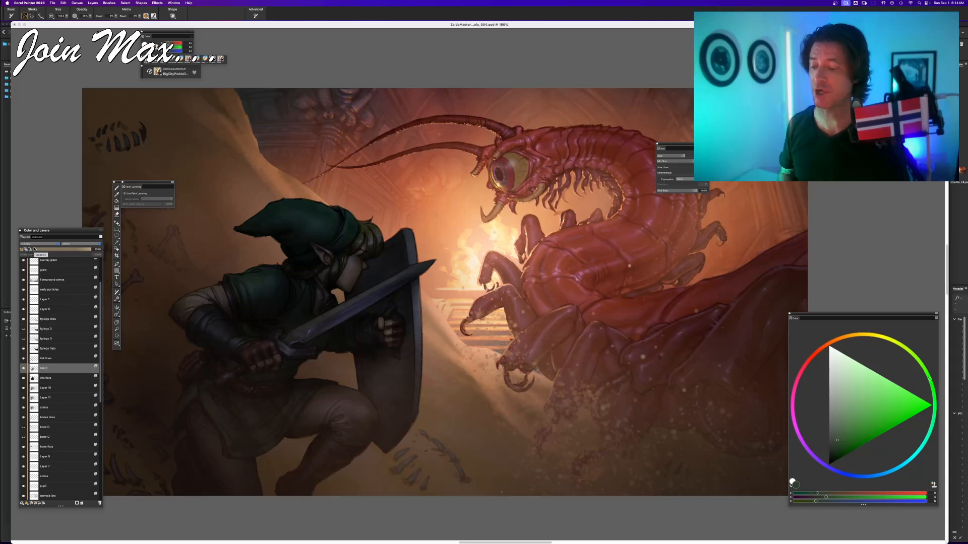
{"action": "left_click_drag", "start_coordinate": [91, 250], "coordinate": [74, 250]}
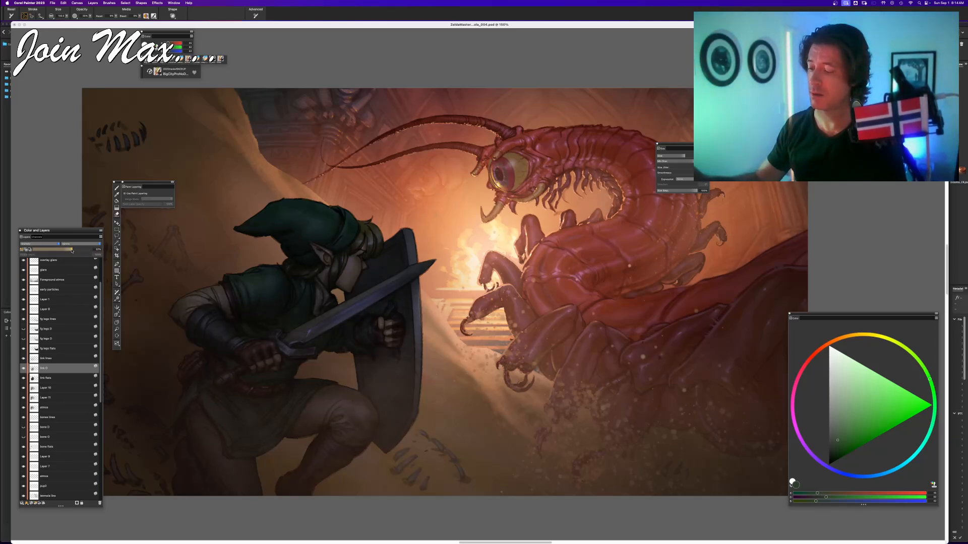
{"action": "key", "text": "super+minus"}
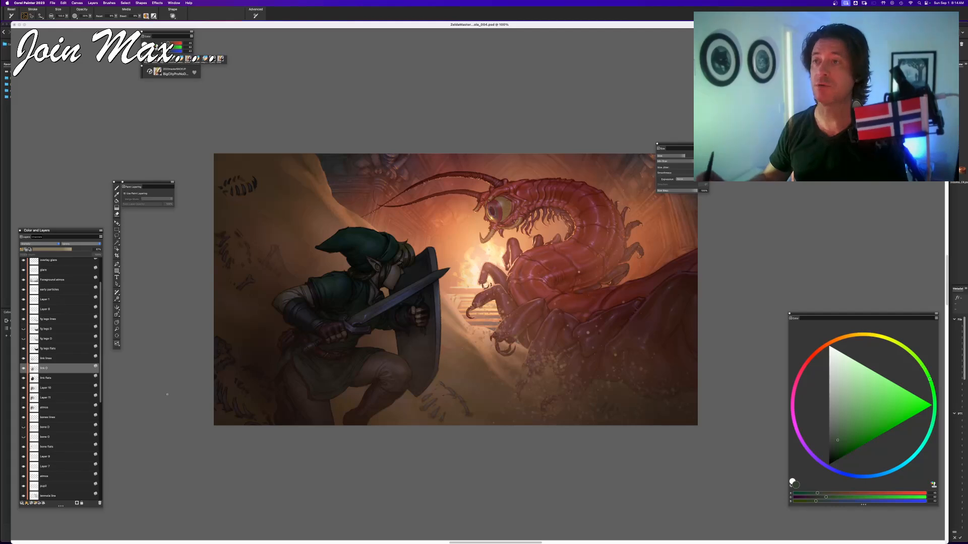
{"action": "key", "text": "super+equal"}
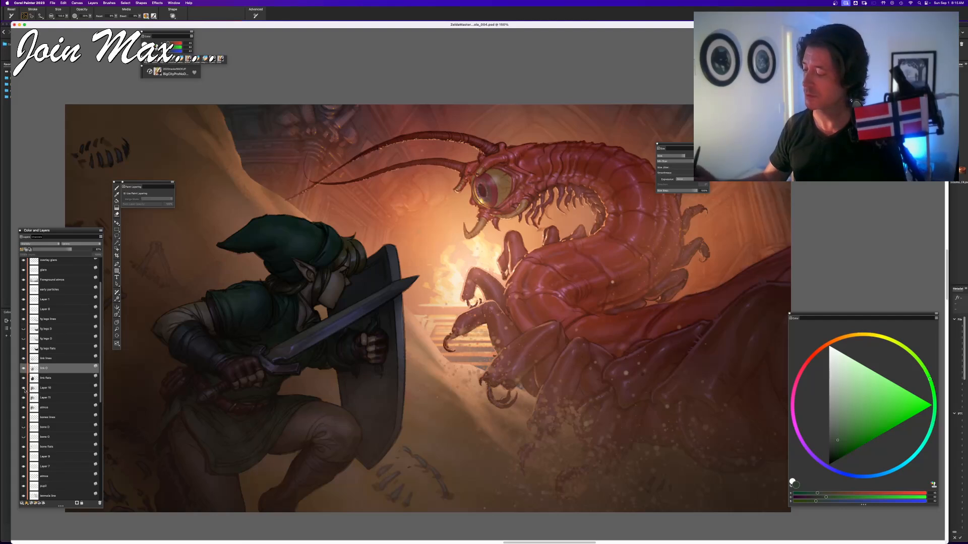
- Lower the opacity of the bones lines layer and show the two hidden bone shading layers below it
{"action": "scroll", "coordinate": [97, 362], "scroll_direction": "down", "scroll_amount": 3}
{"action": "scroll", "coordinate": [99, 384], "scroll_direction": "down", "scroll_amount": 5}
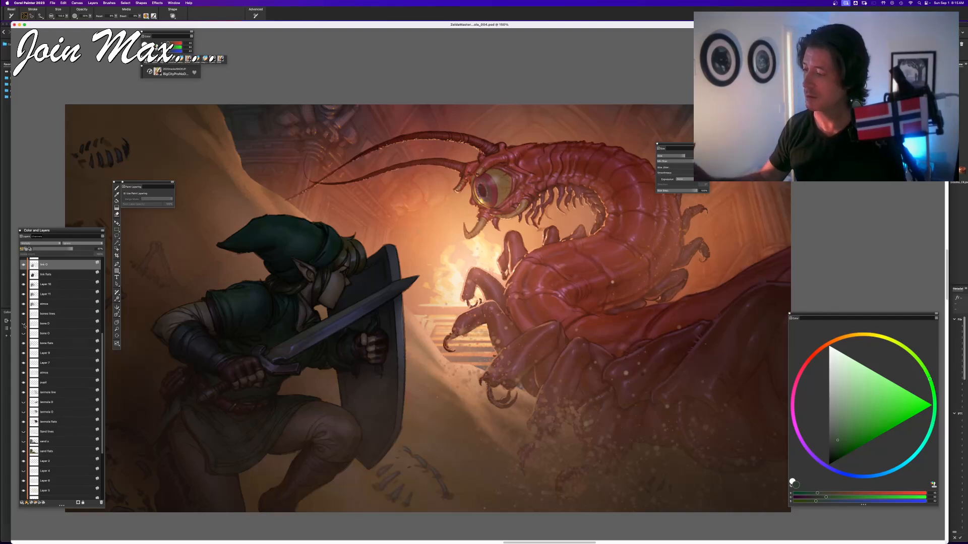
{"action": "left_click", "coordinate": [47, 314]}
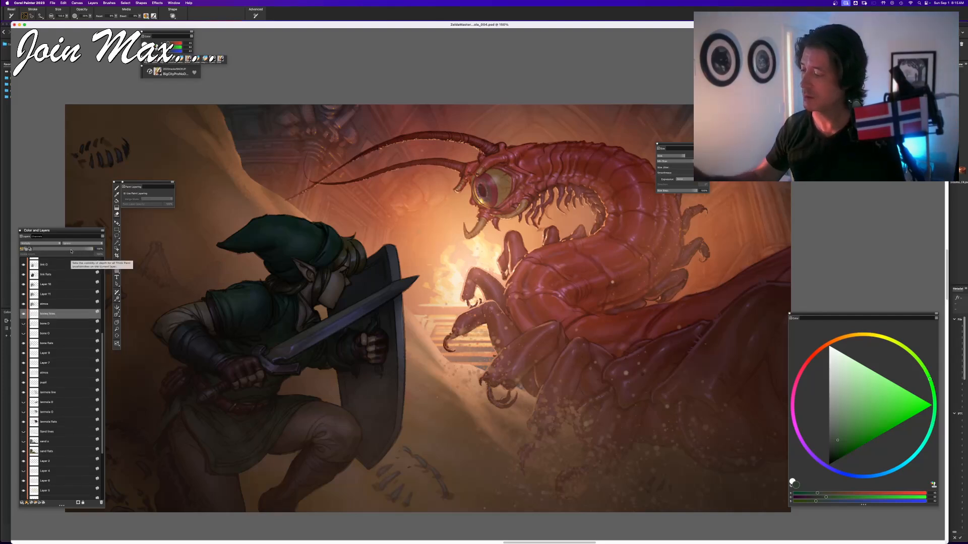
{"action": "key", "text": "super+minus"}
{"action": "left_click_drag", "start_coordinate": [188, 393], "coordinate": [207, 409]}
{"action": "key", "text": "super+equal"}
{"action": "key", "text": "super+minus"}
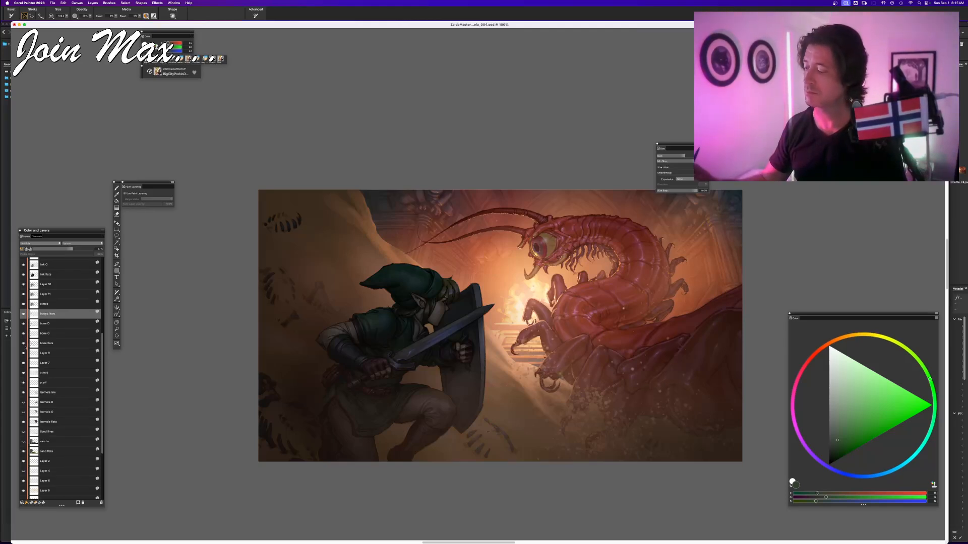
- Toggle the upper shading layer below the lanmola line art to compare its effect on the creature, leaving it hidden
{"action": "left_click", "coordinate": [23, 412]}
{"action": "left_click", "coordinate": [23, 403]}
{"action": "left_click", "coordinate": [23, 403]}
{"action": "left_click", "coordinate": [28, 402]}
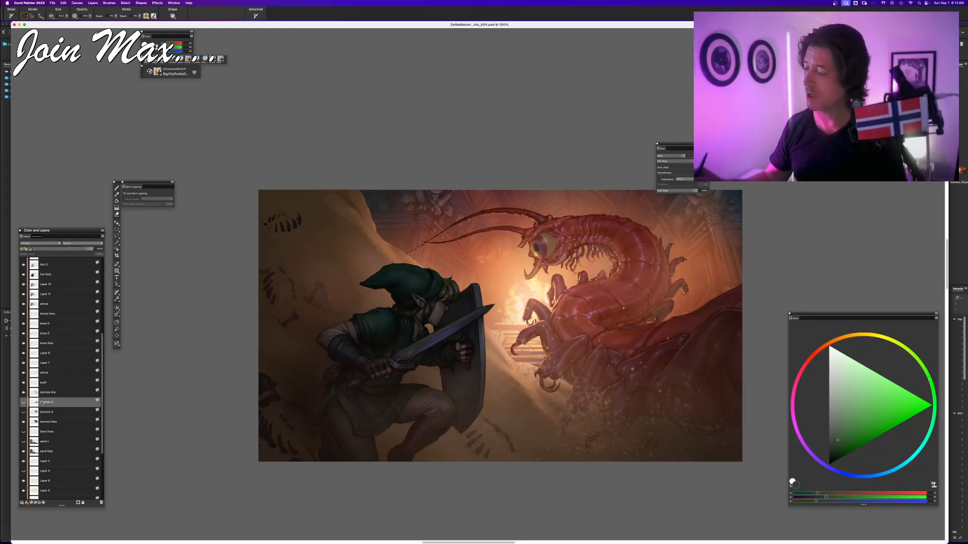
{"action": "left_click", "coordinate": [23, 402]}
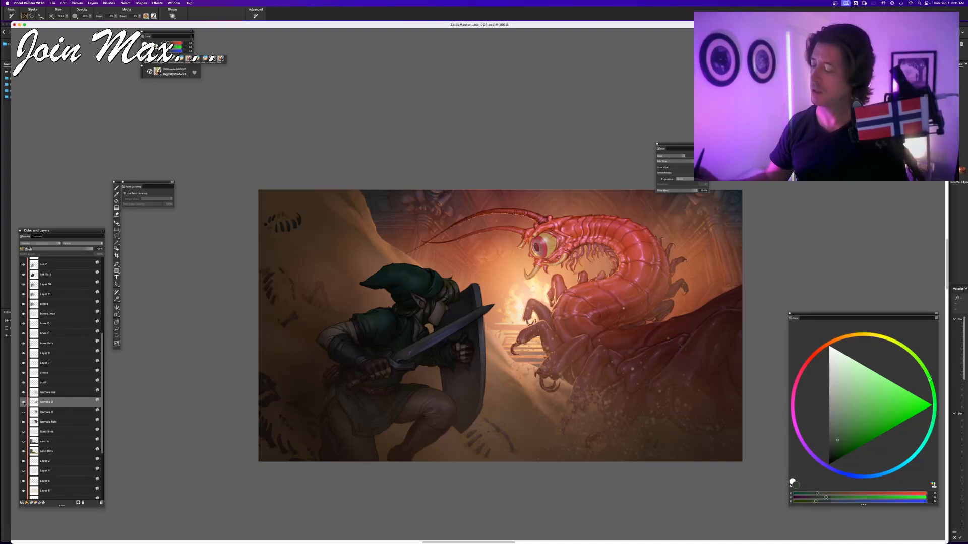
{"action": "left_click", "coordinate": [23, 402]}
- Toggle the shading layer directly above lanmola flats to compare its effect on the creature, and leave it visible
{"action": "left_click", "coordinate": [24, 412]}
{"action": "left_click", "coordinate": [23, 412]}
{"action": "left_click", "coordinate": [23, 412]}
{"action": "left_click", "coordinate": [24, 412]}
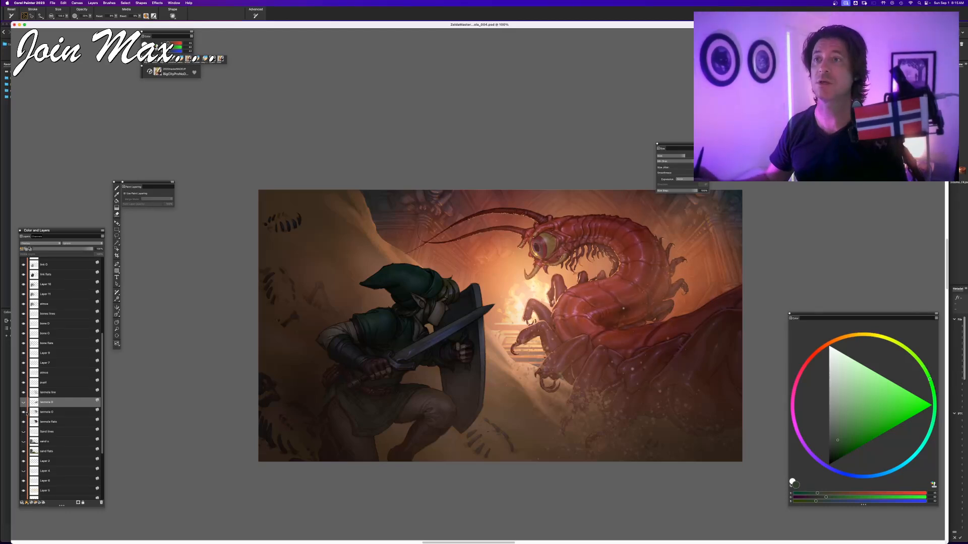
{"action": "left_click", "coordinate": [31, 413]}
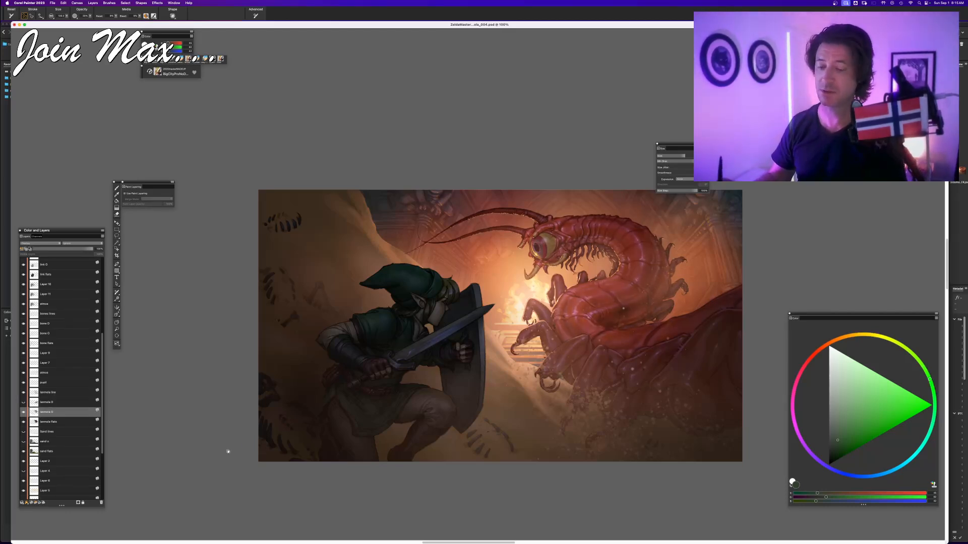
{"action": "left_click_drag", "start_coordinate": [229, 451], "coordinate": [188, 471]}
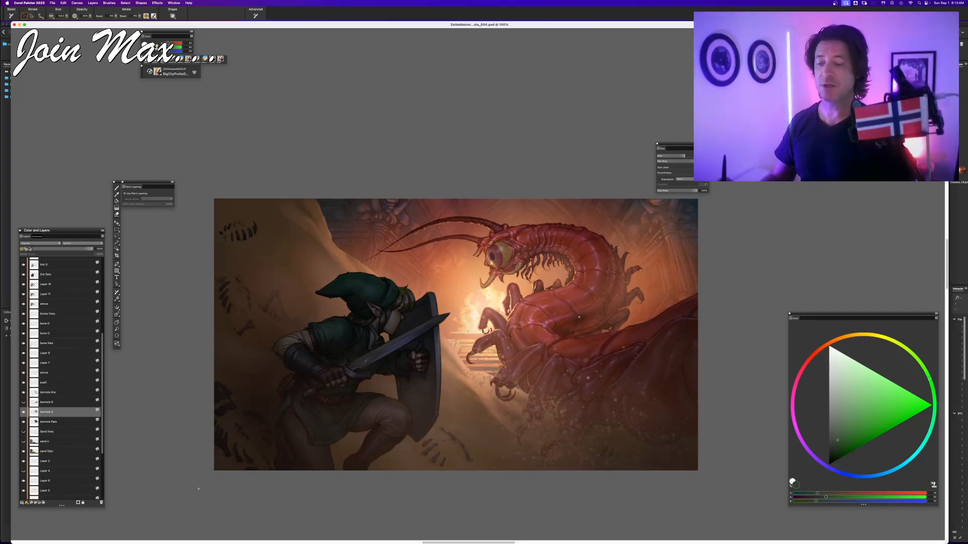
{"action": "left_click_drag", "start_coordinate": [242, 471], "coordinate": [214, 474]}
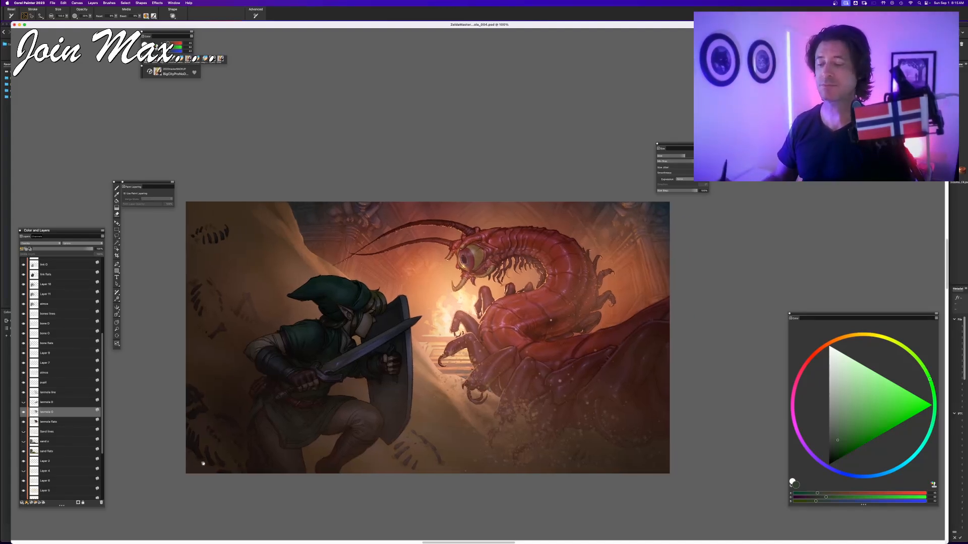
{"action": "left_click", "coordinate": [23, 413]}
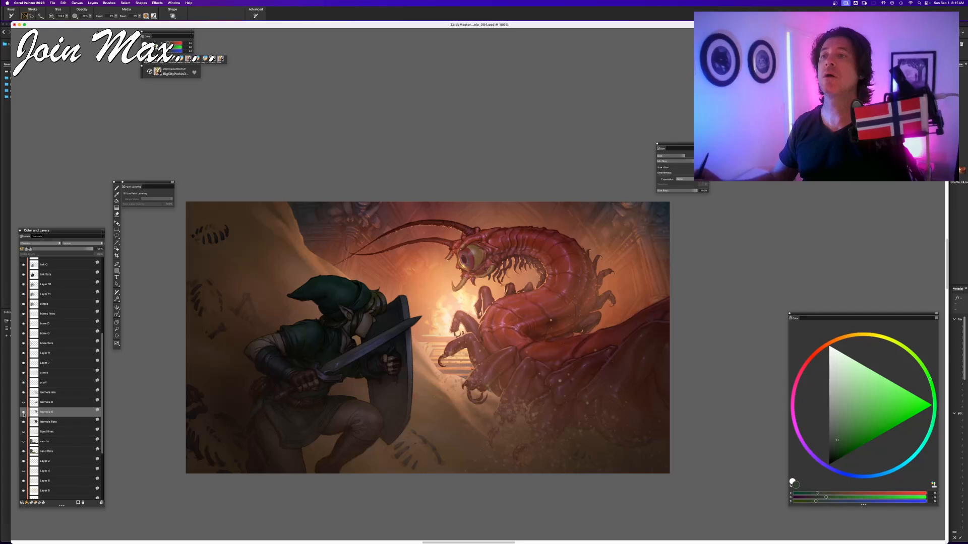
{"action": "left_click", "coordinate": [23, 413]}
{"action": "left_click", "coordinate": [23, 413]}
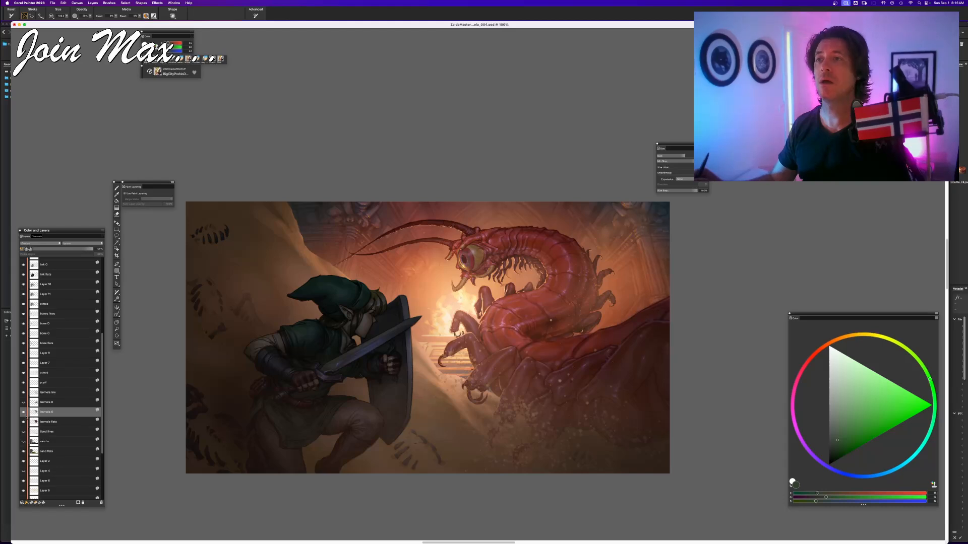
- Show the sand lines layer and the sand shading layer above sand flats, toggling them to compare their effect
{"action": "left_click", "coordinate": [23, 441]}
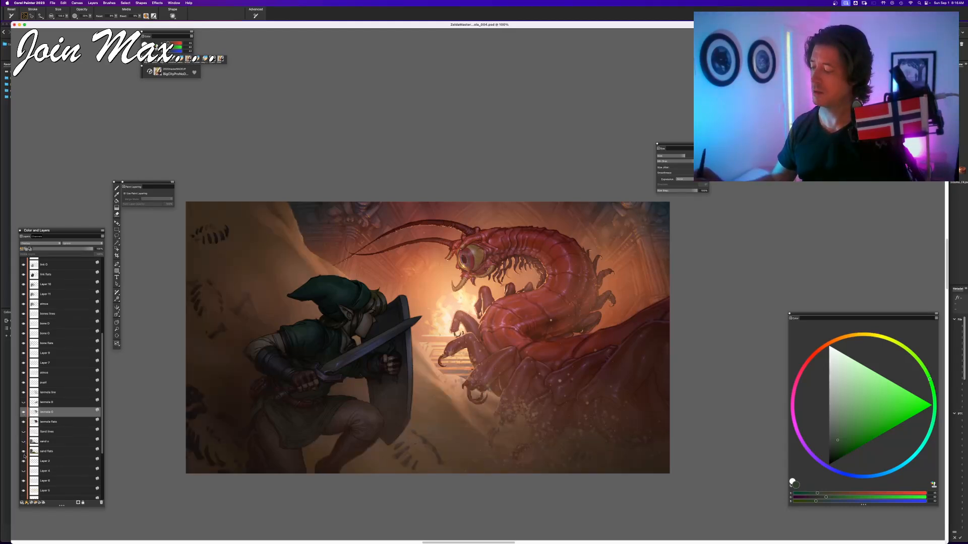
{"action": "left_click", "coordinate": [23, 433]}
{"action": "left_click", "coordinate": [24, 433]}
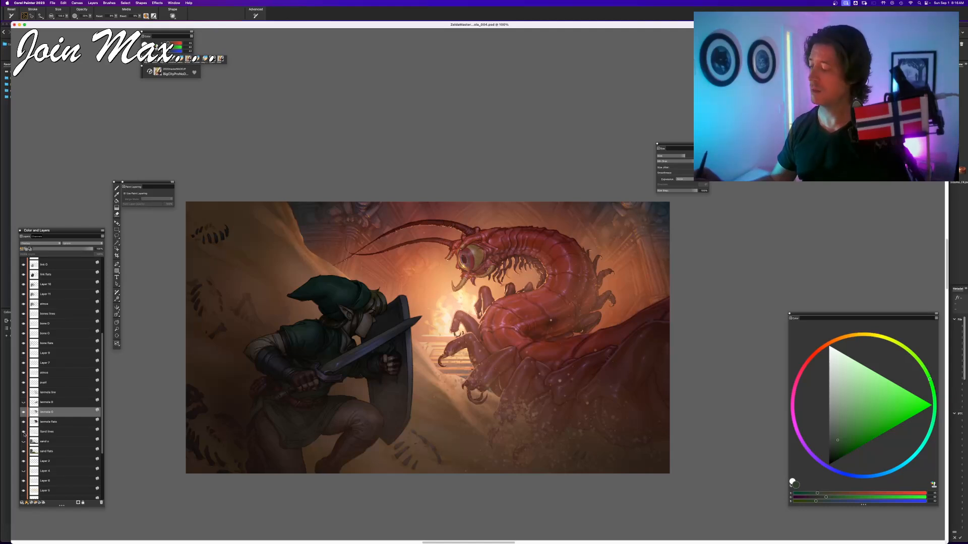
{"action": "left_click", "coordinate": [23, 441]}
{"action": "left_click", "coordinate": [23, 441]}
{"action": "left_click", "coordinate": [23, 441]}
{"action": "left_click", "coordinate": [36, 444]}
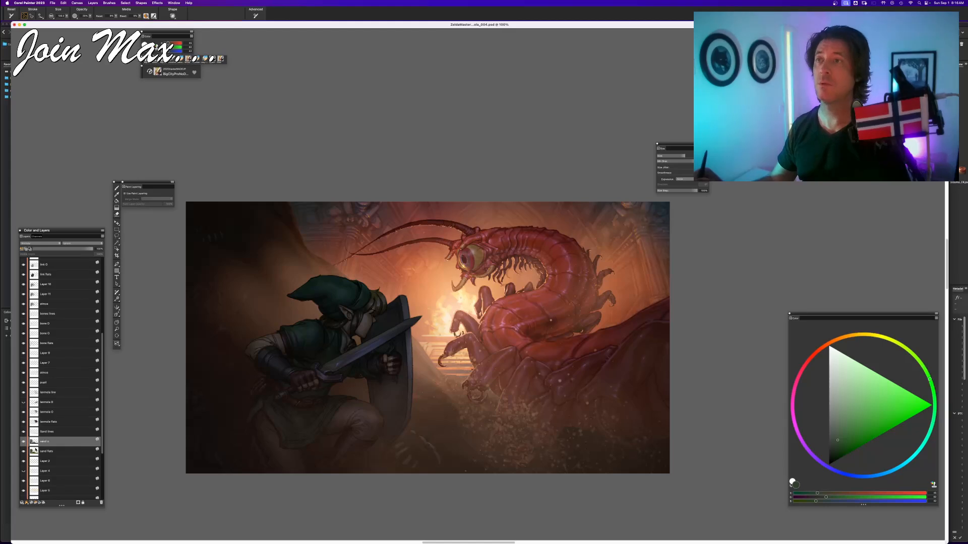
- Lower the opacity of the sand shading layer and check the whole painting zoomed out
{"action": "left_click", "coordinate": [60, 249]}
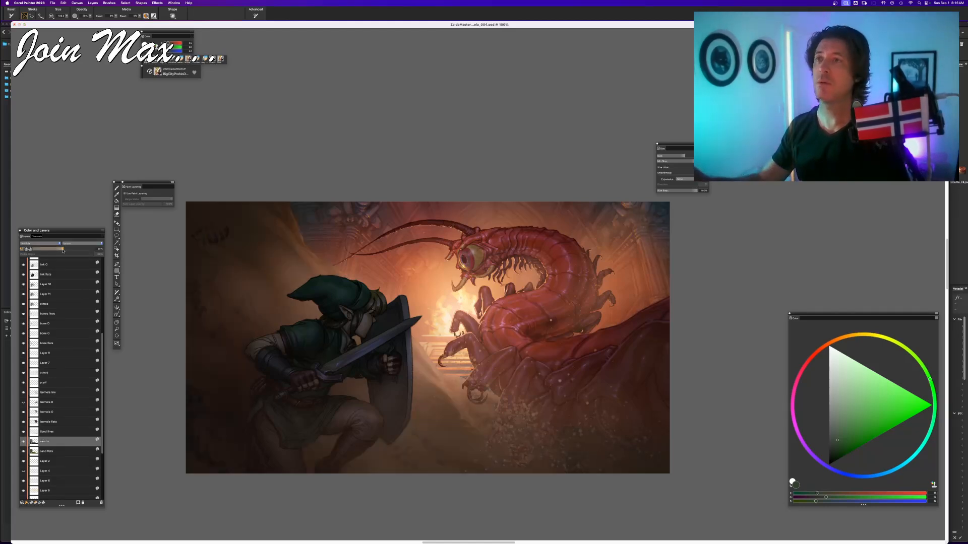
{"action": "left_click_drag", "start_coordinate": [60, 251], "coordinate": [58, 251]}
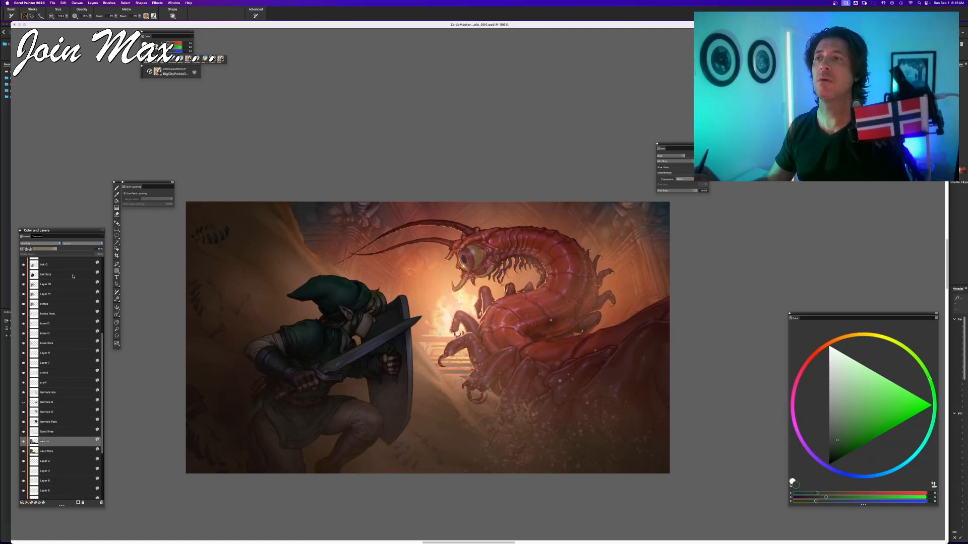
{"action": "key", "text": "super+minus"}
{"action": "key", "text": "super+minus"}
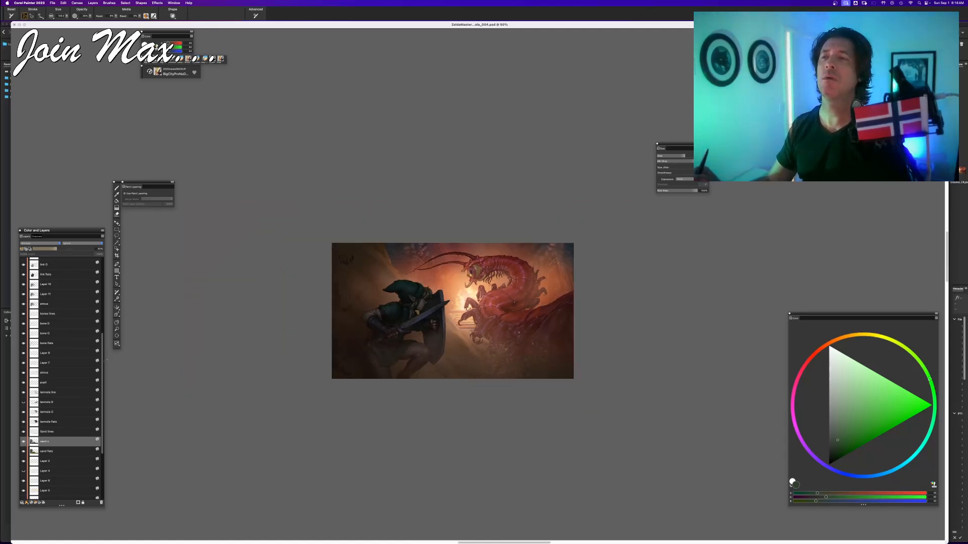
{"action": "key", "text": "super+equal"}
{"action": "key", "text": "super+equal"}
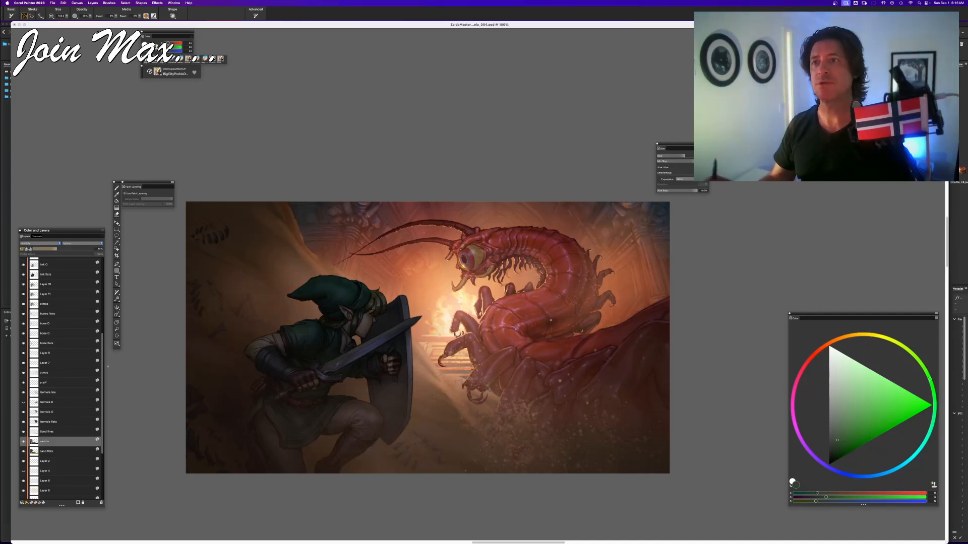
- Examine the character, creature and sand up close and zoomed out to judge the combined shading
{"action": "key", "text": "super+equal"}
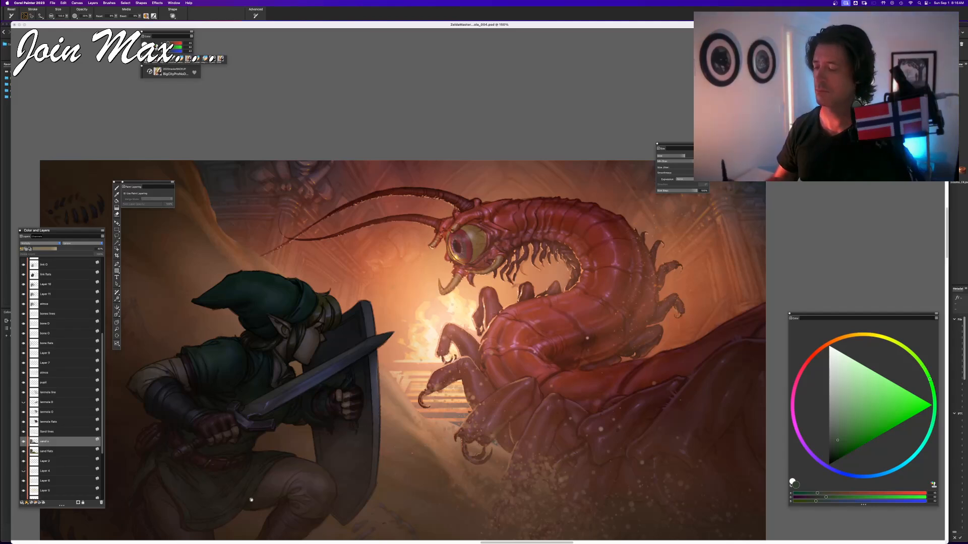
{"action": "scroll", "coordinate": [248, 501], "scroll_direction": "down", "scroll_amount": 3}
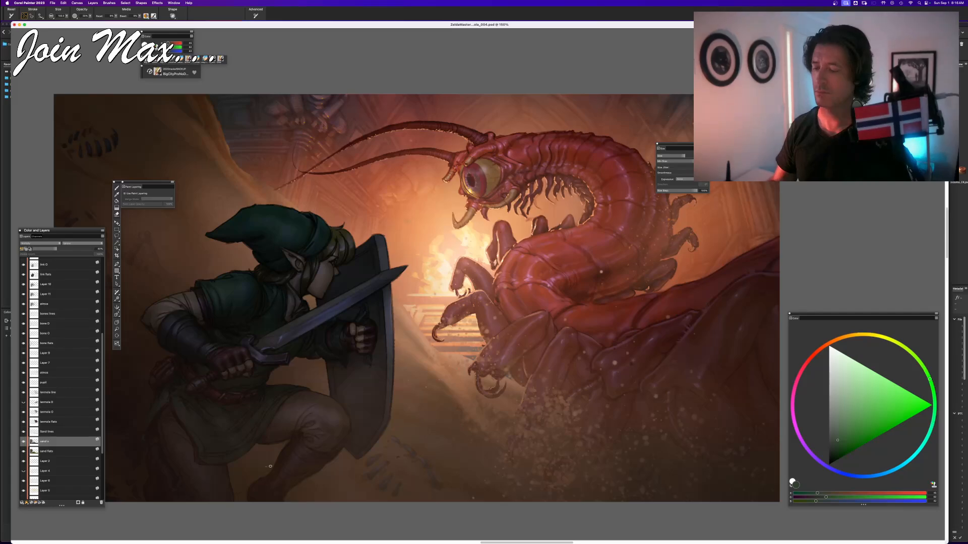
{"action": "key", "text": "super+minus"}
{"action": "key", "text": "super+equal"}
{"action": "key", "text": "super+equal"}
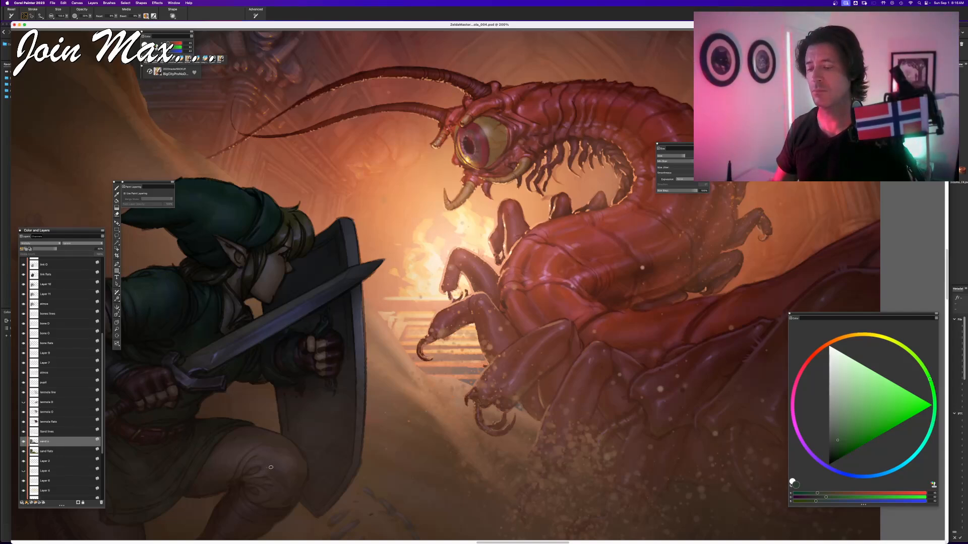
{"action": "key", "text": "super+minus"}
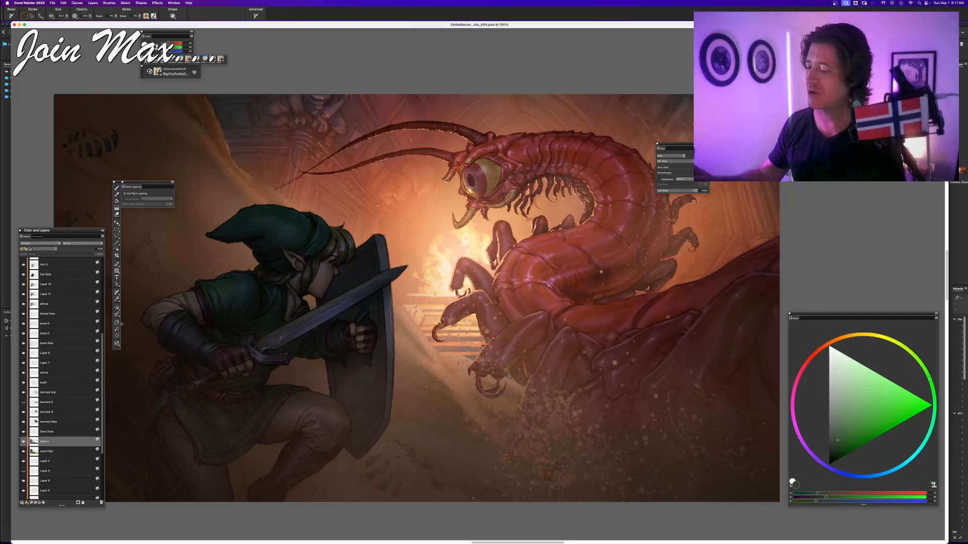
{"action": "key", "text": "space"}
{"action": "key", "text": "super+minus"}
{"action": "left_click_drag", "start_coordinate": [239, 437], "coordinate": [238, 471]}
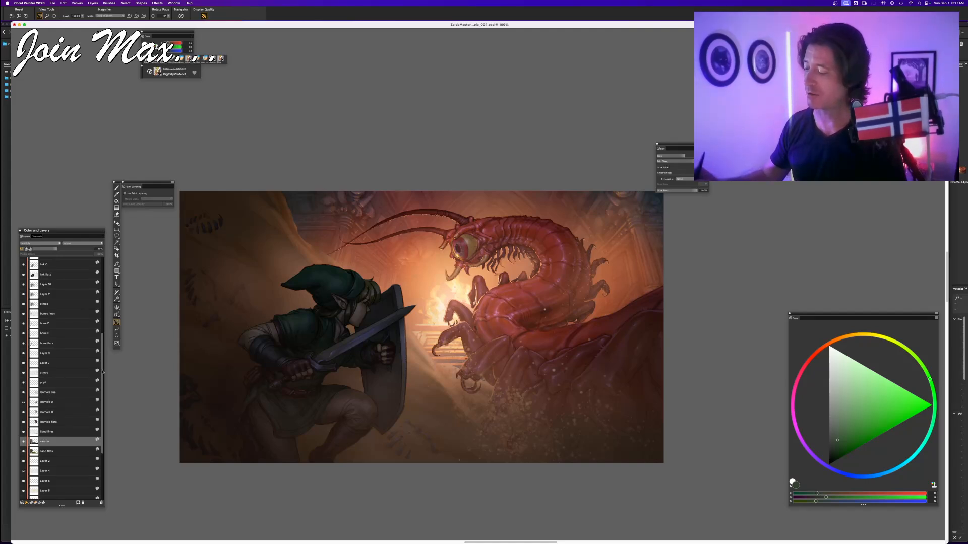
- Show the two hidden shading layers between fg legs lines and fg legs flats, toggling them to compare their effect
{"action": "scroll", "coordinate": [89, 298], "scroll_direction": "up", "scroll_amount": 5}
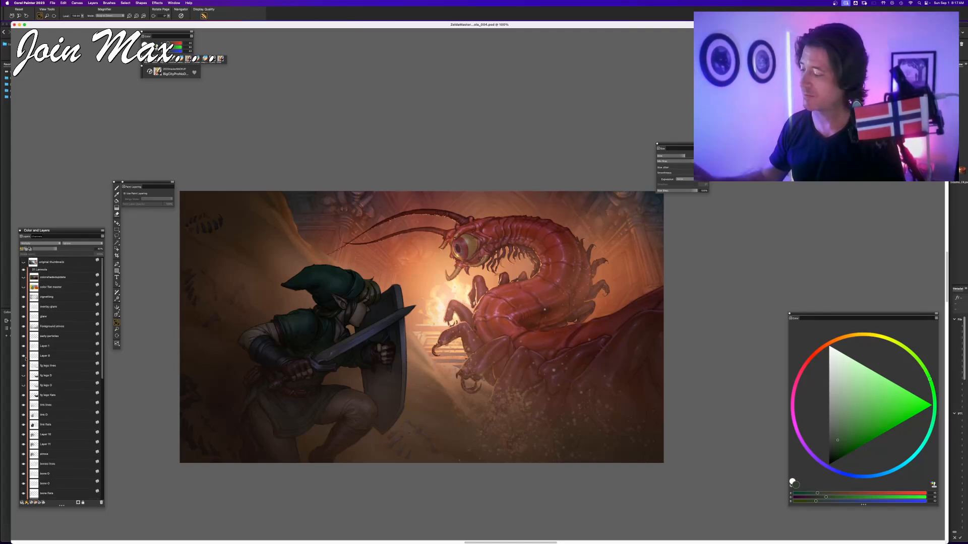
{"action": "left_click", "coordinate": [24, 376]}
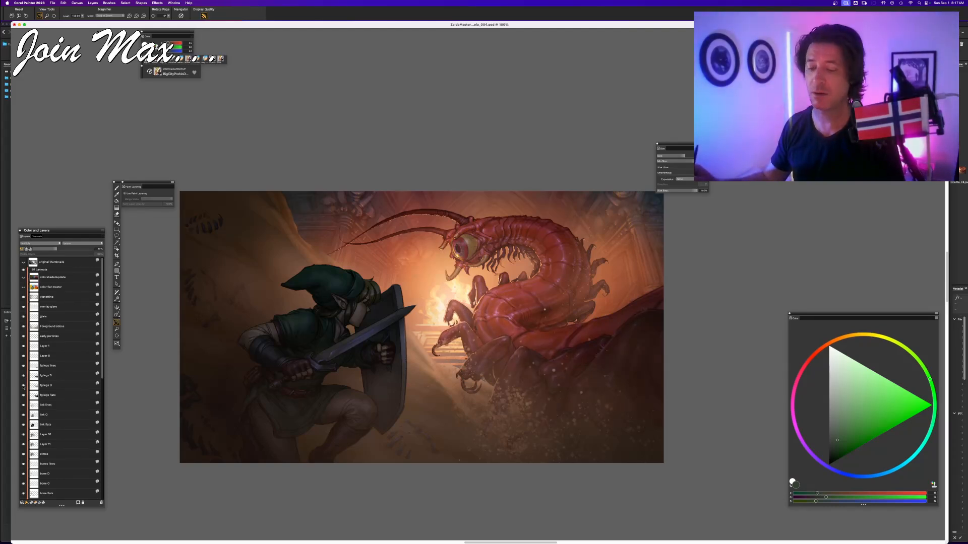
{"action": "left_click", "coordinate": [23, 386]}
{"action": "left_click", "coordinate": [24, 386]}
{"action": "left_click", "coordinate": [24, 386]}
{"action": "left_click", "coordinate": [24, 386]}
{"action": "left_click", "coordinate": [24, 386]}
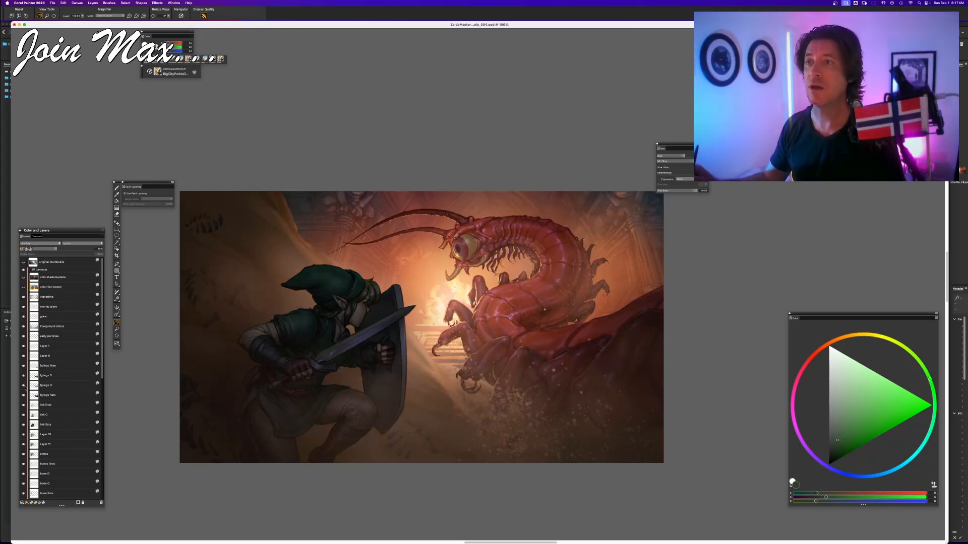
{"action": "left_click", "coordinate": [24, 376]}
{"action": "left_click", "coordinate": [23, 376]}
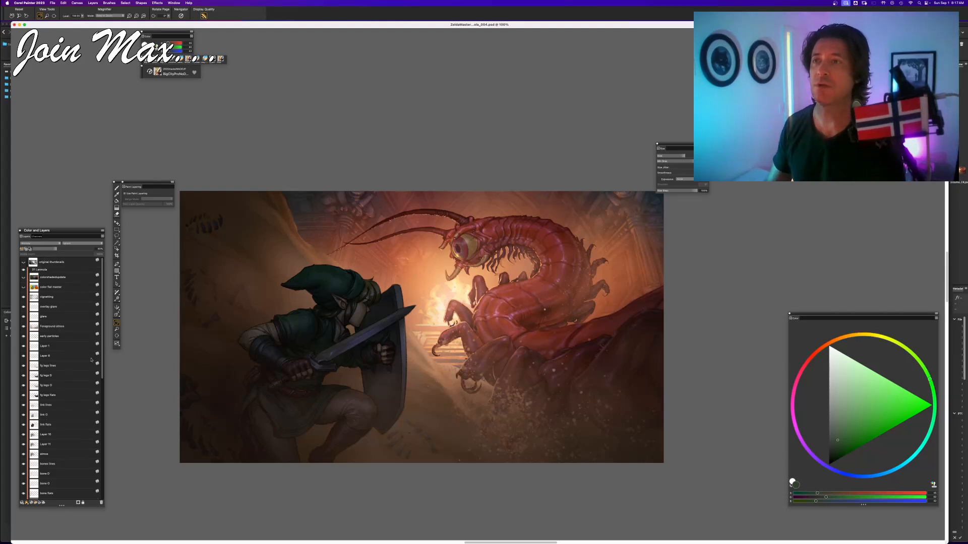
{"action": "scroll", "coordinate": [475, 413], "scroll_direction": "up", "scroll_amount": 2}
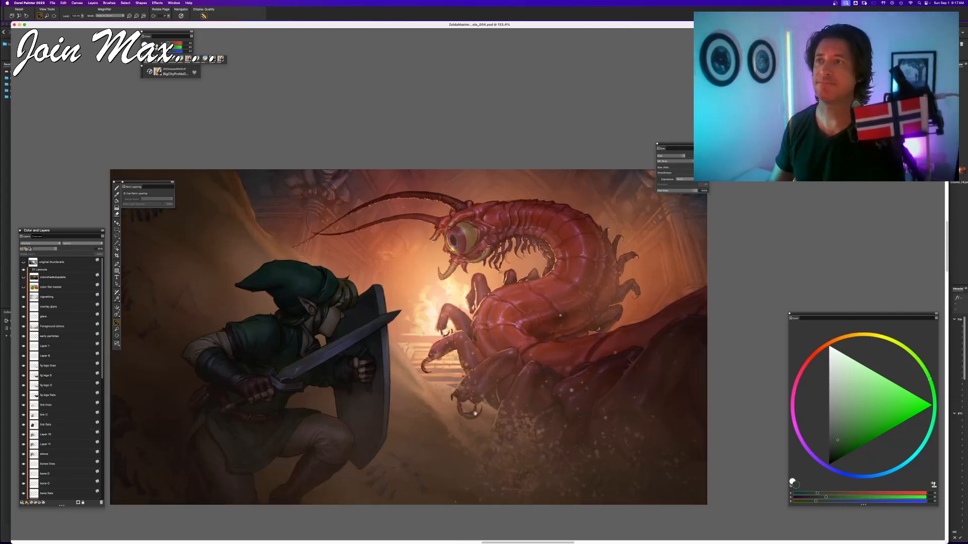
{"action": "scroll", "coordinate": [475, 413], "scroll_direction": "up", "scroll_amount": 1}
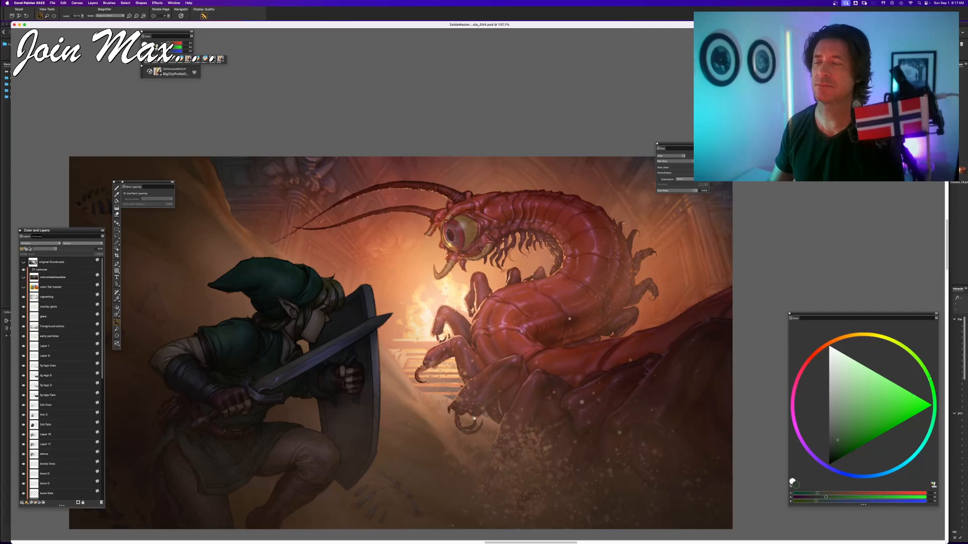
{"action": "scroll", "coordinate": [474, 418], "scroll_direction": "down", "scroll_amount": 2}
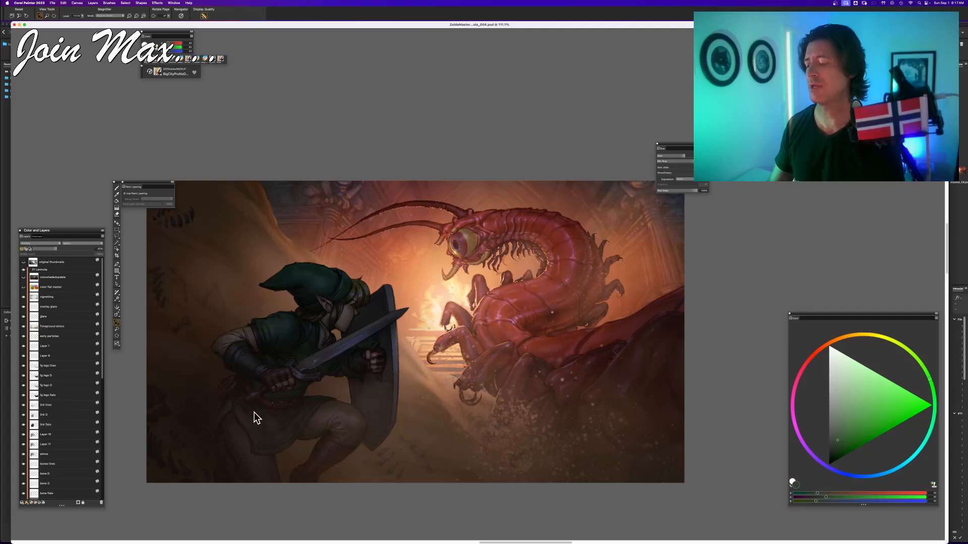
{"action": "scroll", "coordinate": [50, 379], "scroll_direction": "down", "scroll_amount": 1}
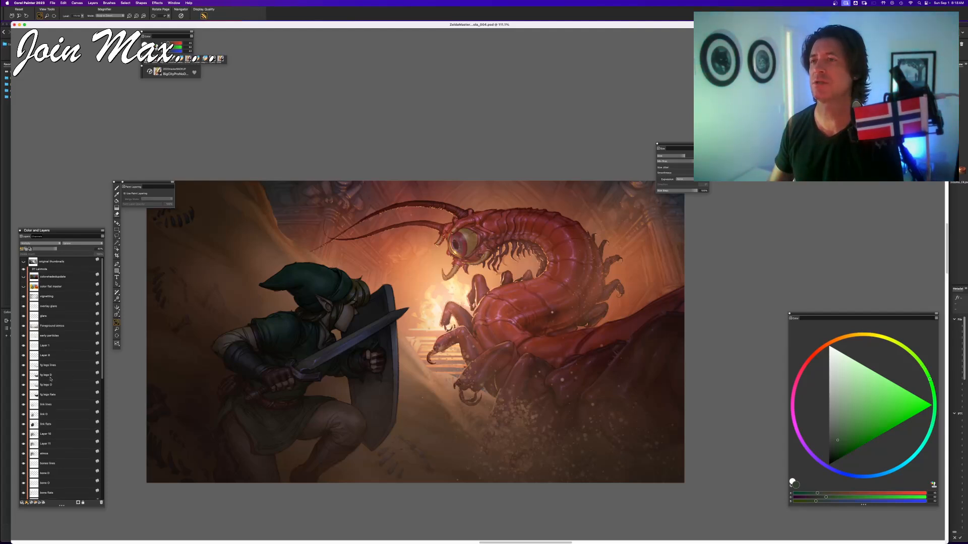
- Lower the opacity of the shading layer between link lines and link flats, judging the character against the whole painting
{"action": "scroll", "coordinate": [52, 383], "scroll_direction": "down", "scroll_amount": 2}
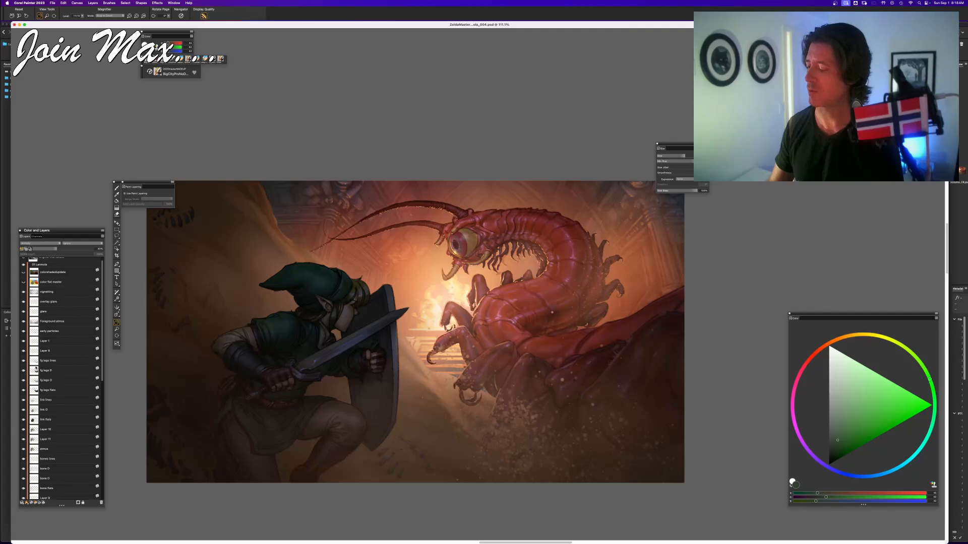
{"action": "left_click", "coordinate": [47, 397]}
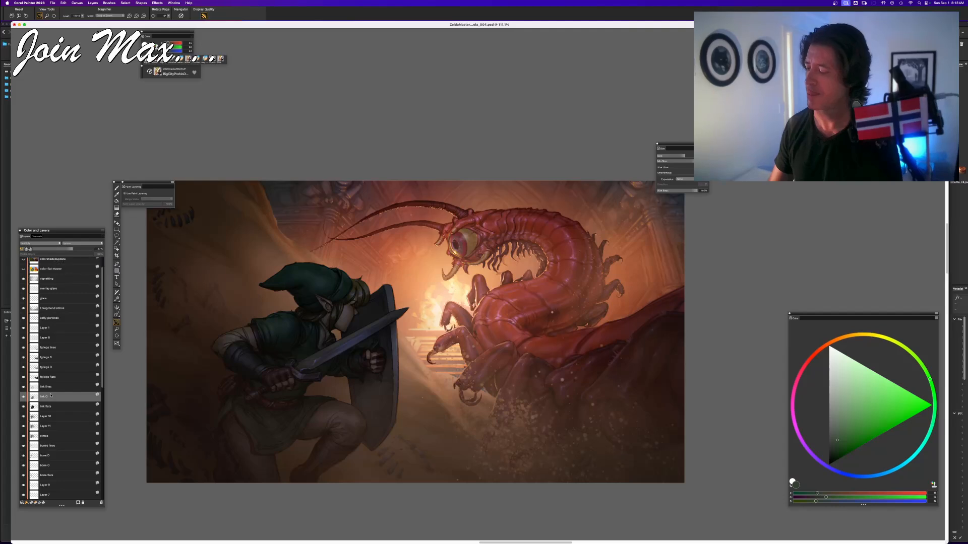
{"action": "left_click", "coordinate": [47, 249]}
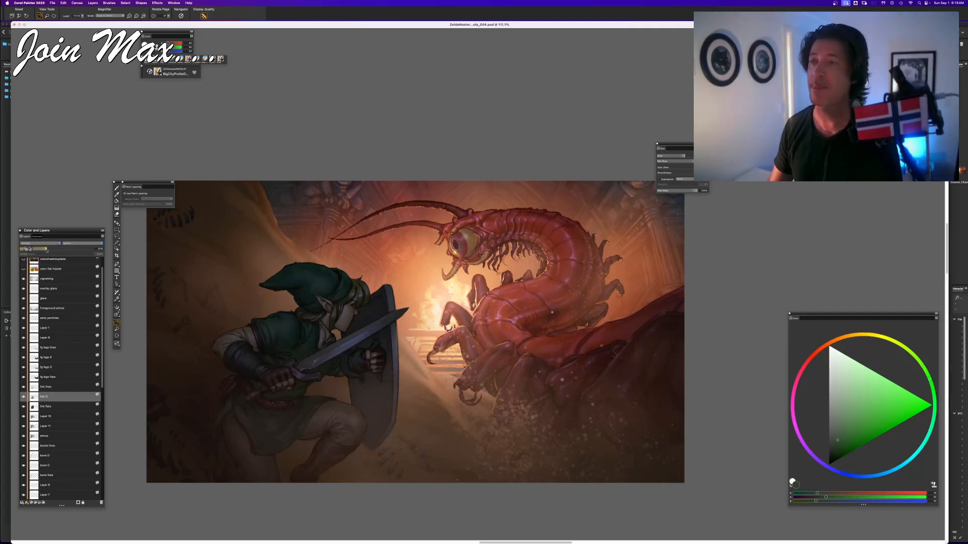
{"action": "mouse_move", "coordinate": [47, 249]}
{"action": "left_mouse_down"}
{"action": "mouse_move", "coordinate": [100, 249]}
{"action": "mouse_move", "coordinate": [59, 250]}
{"action": "left_mouse_up"}
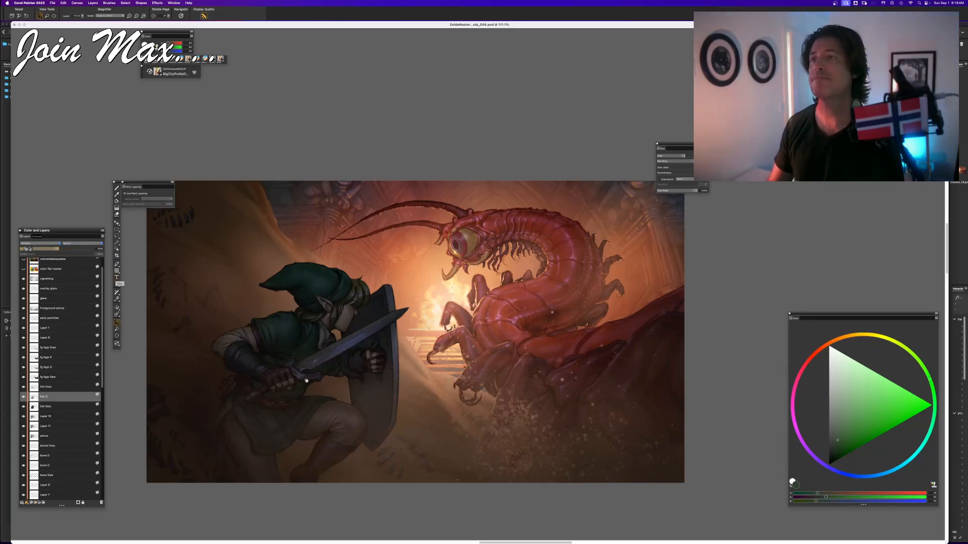
{"action": "scroll", "coordinate": [306, 381], "scroll_direction": "down", "scroll_amount": 2}
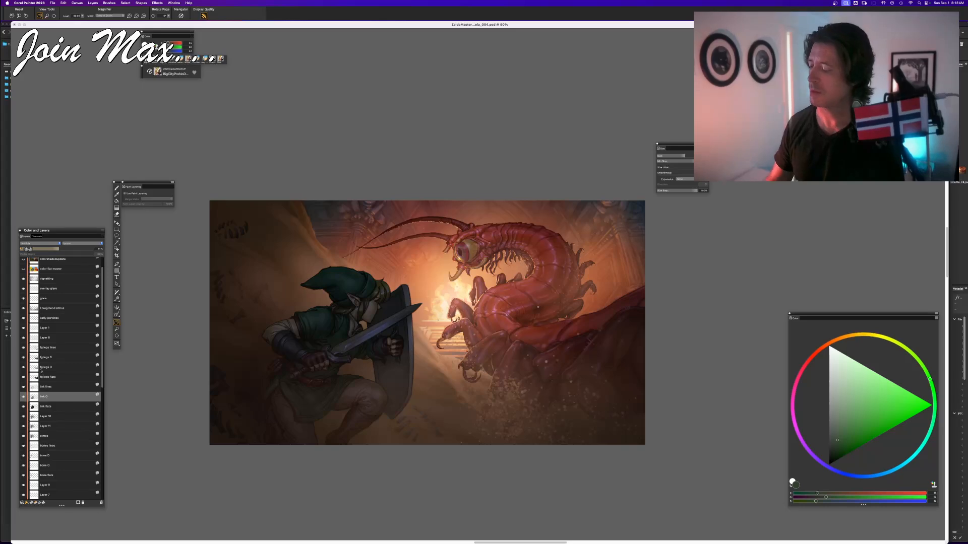
- Duplicate Layer 10 and set the copy's blend mode to Overlay, toggling the copy to compare its effect
{"action": "left_click", "coordinate": [23, 416]}
{"action": "left_click", "coordinate": [23, 416]}
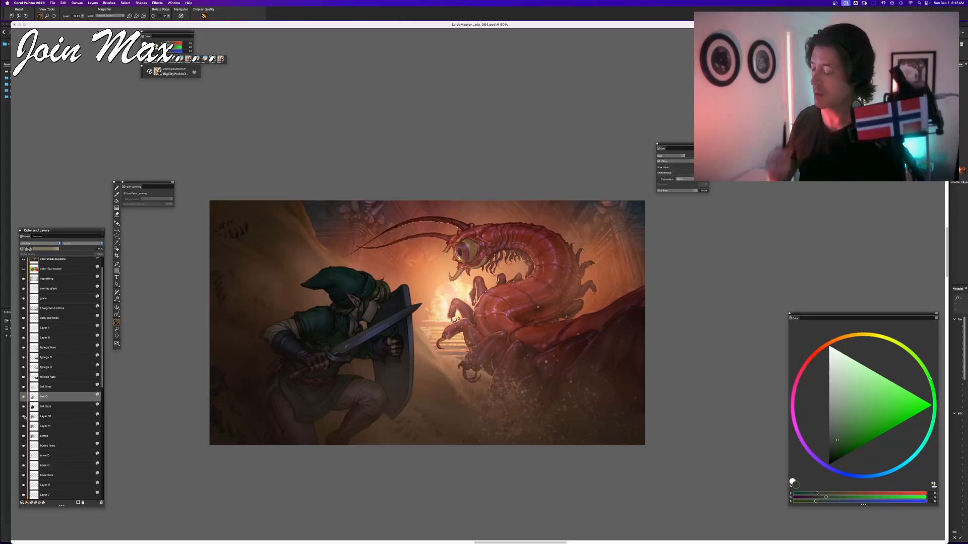
{"action": "left_click", "coordinate": [54, 416]}
{"action": "key", "text": "super+v"}
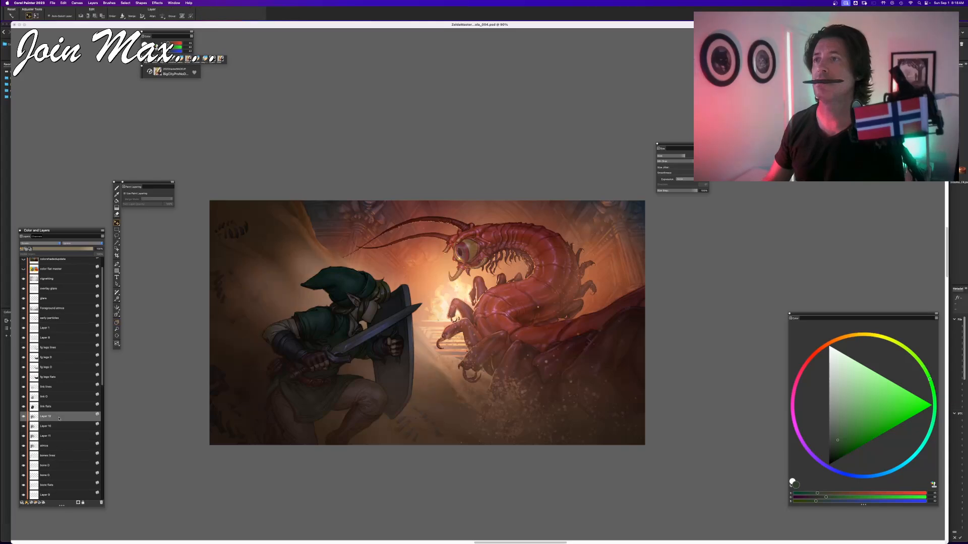
{"action": "left_click", "coordinate": [38, 243]}
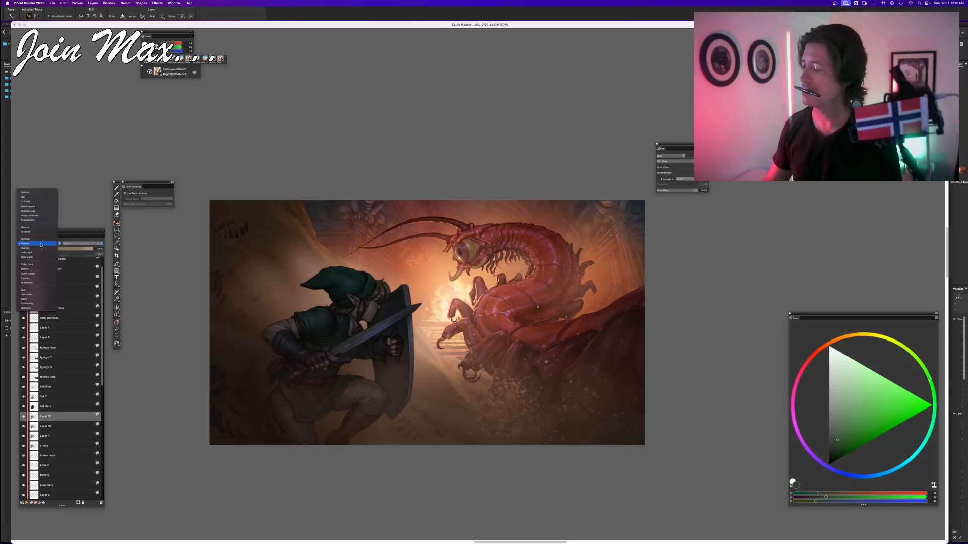
{"action": "left_click", "coordinate": [38, 248]}
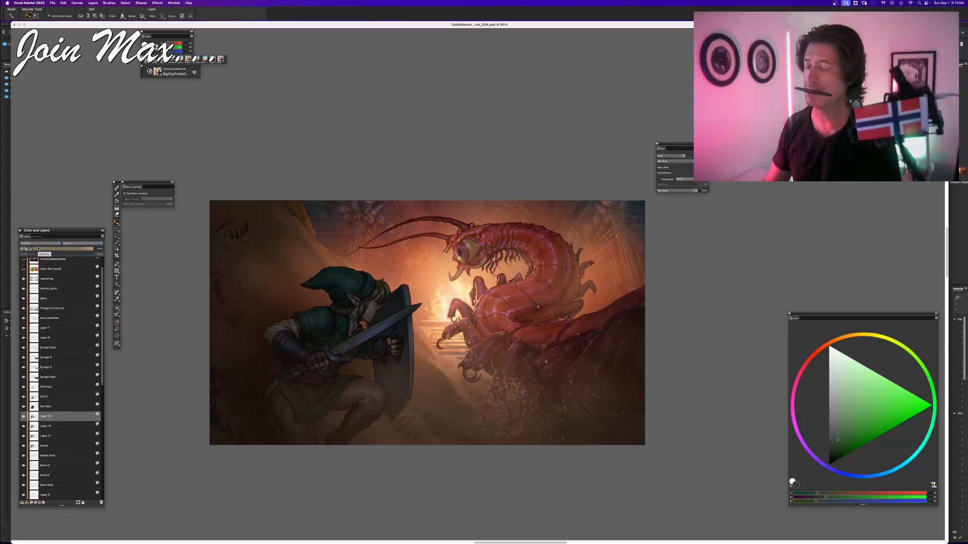
{"action": "left_click", "coordinate": [23, 416]}
{"action": "left_click", "coordinate": [23, 416]}
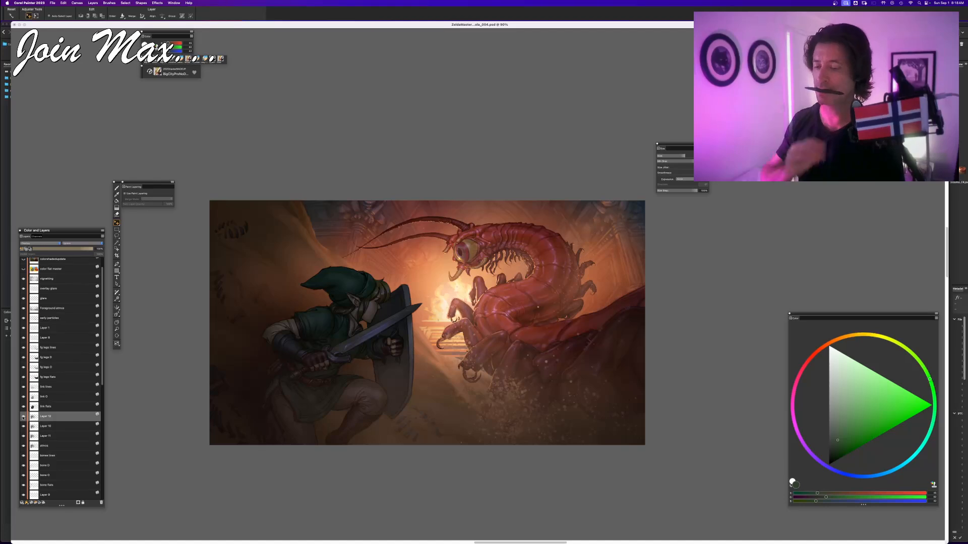
- Erase the dark speck on the creature's red body from the early particles layer and return to the brush
{"action": "scroll", "coordinate": [372, 356], "scroll_direction": "up", "scroll_amount": 5}
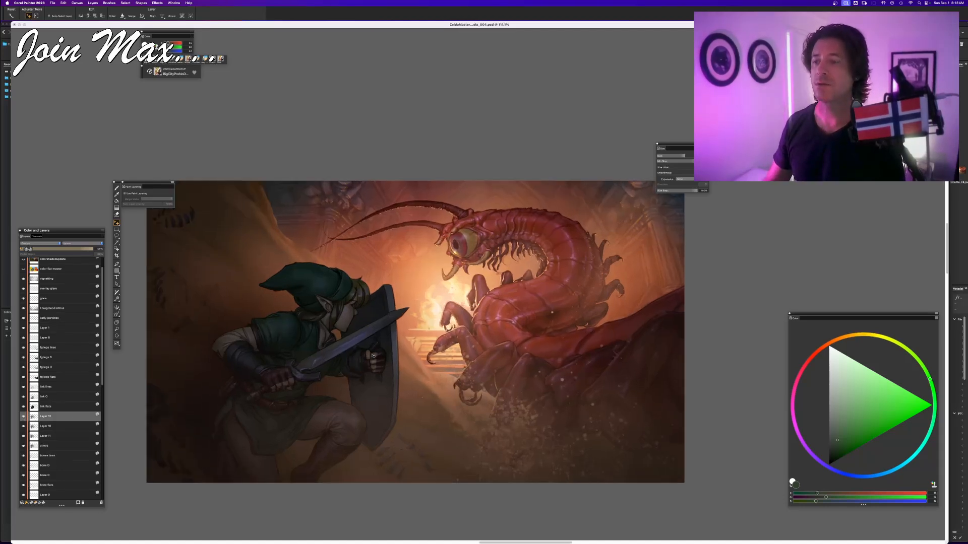
{"action": "scroll", "coordinate": [373, 356], "scroll_direction": "up", "scroll_amount": 1}
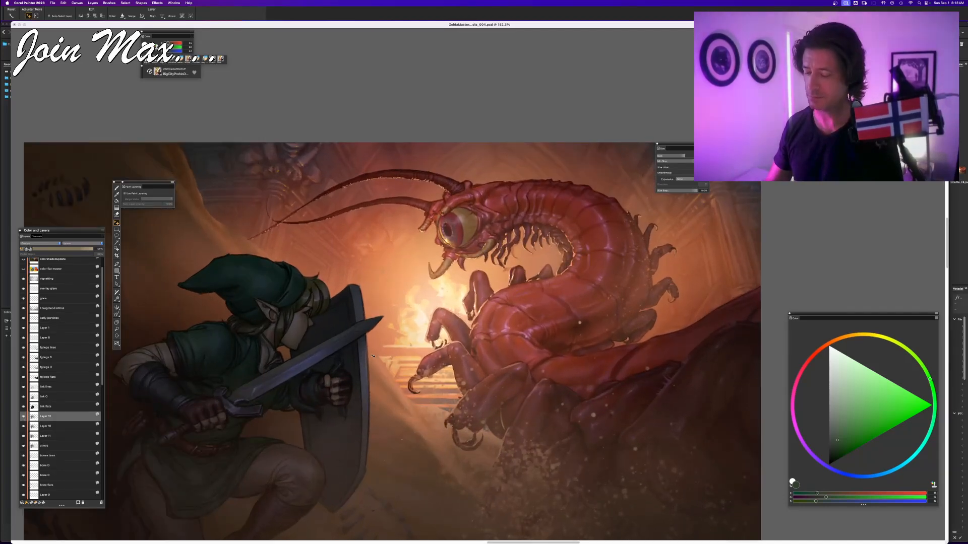
{"action": "scroll", "coordinate": [373, 356], "scroll_direction": "down", "scroll_amount": 2}
{"action": "scroll", "coordinate": [372, 356], "scroll_direction": "up", "scroll_amount": 10}
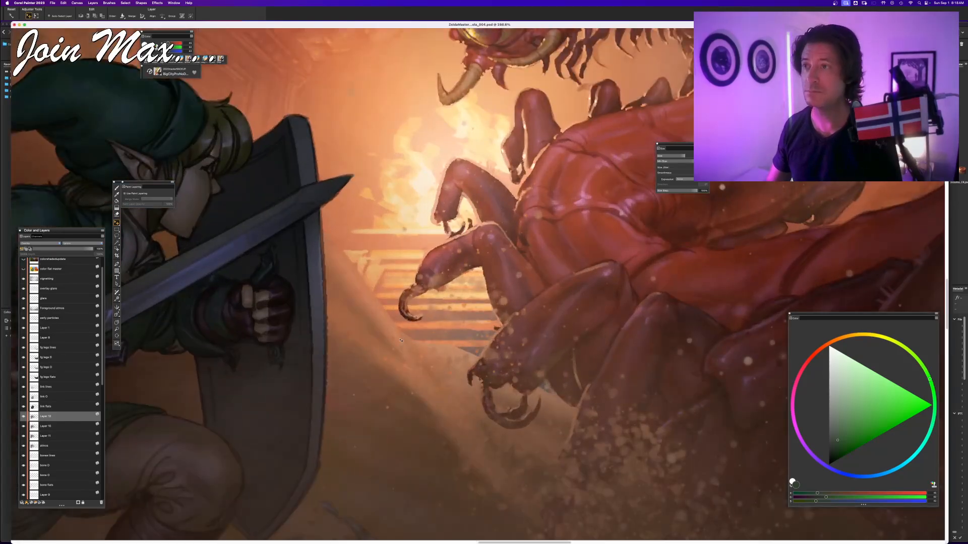
{"action": "scroll", "coordinate": [400, 341], "scroll_direction": "down", "scroll_amount": 2}
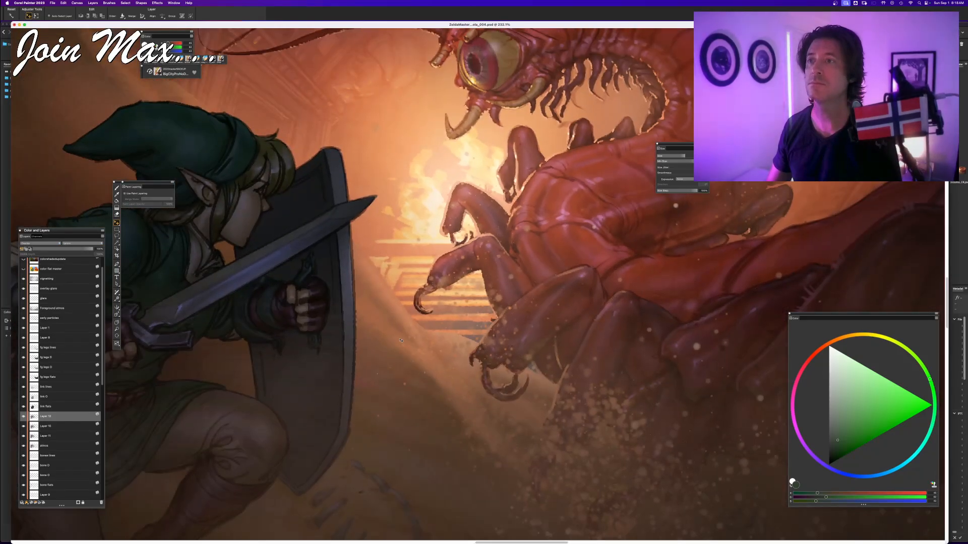
{"action": "mouse_move", "coordinate": [421, 298]}
{"action": "left_mouse_down"}
{"action": "mouse_move", "coordinate": [448, 303]}
{"action": "mouse_move", "coordinate": [429, 255]}
{"action": "mouse_move", "coordinate": [397, 316]}
{"action": "left_mouse_up"}
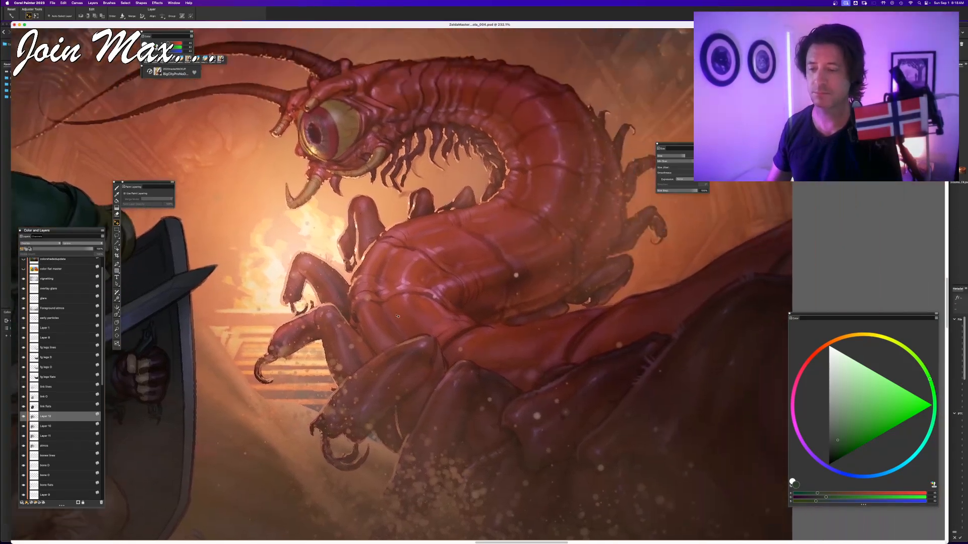
{"action": "right_click", "coordinate": [517, 276]}
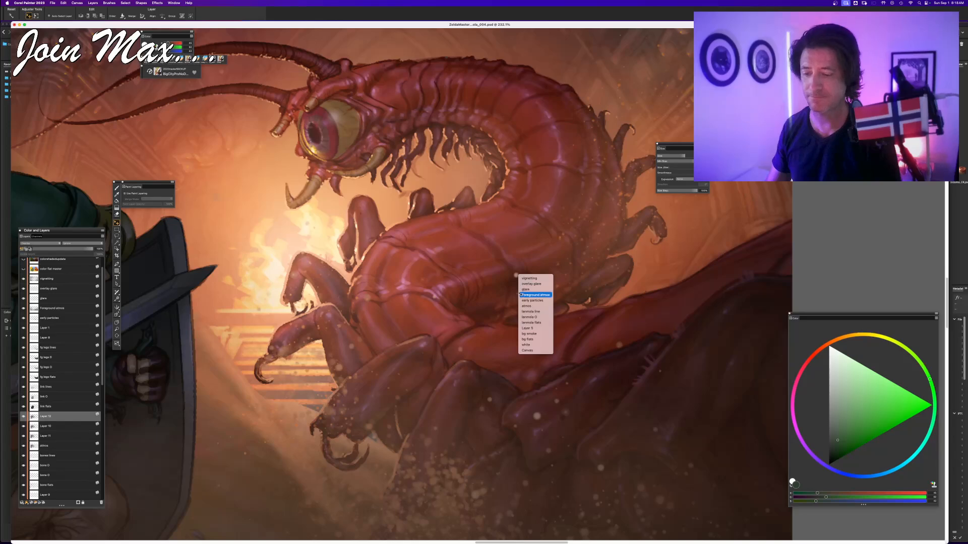
{"action": "left_click", "coordinate": [521, 301]}
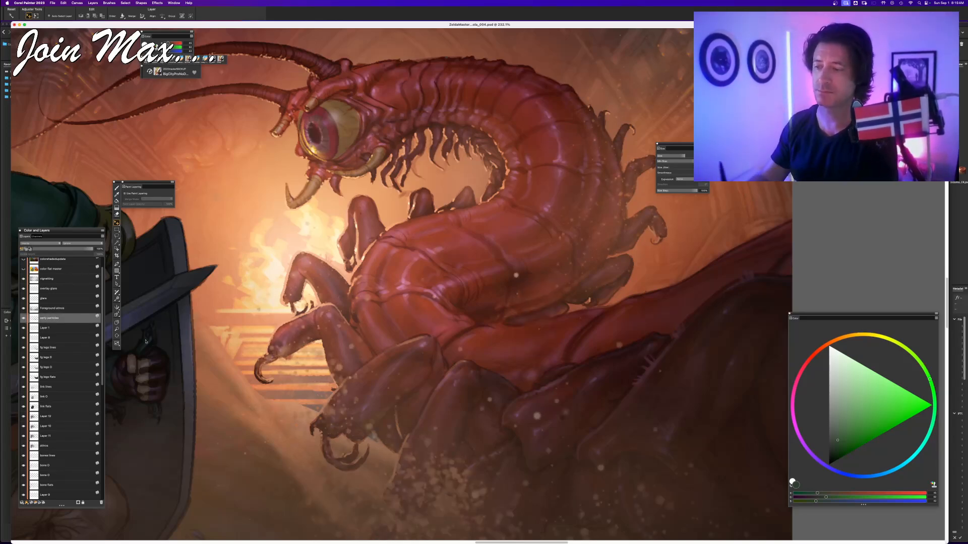
{"action": "key", "text": "n"}
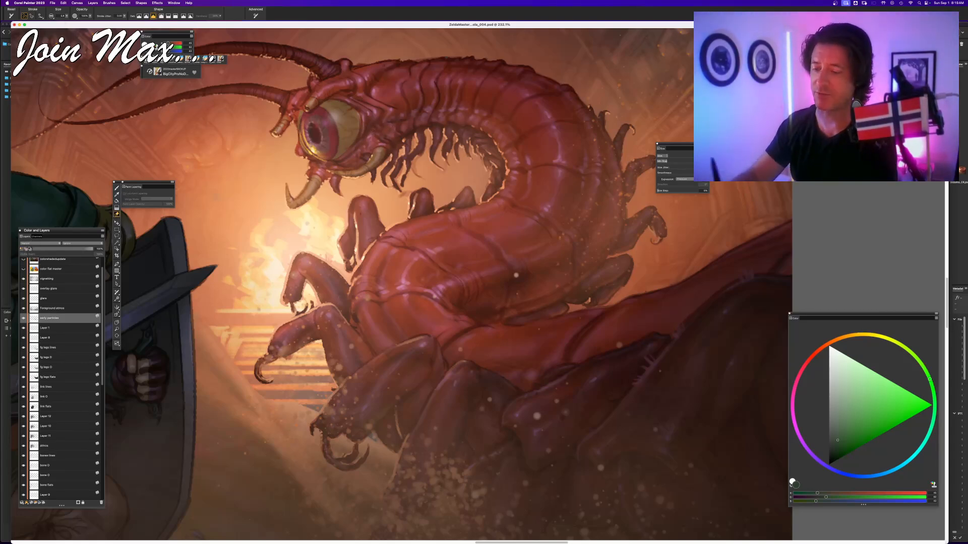
{"action": "key", "text": "b"}
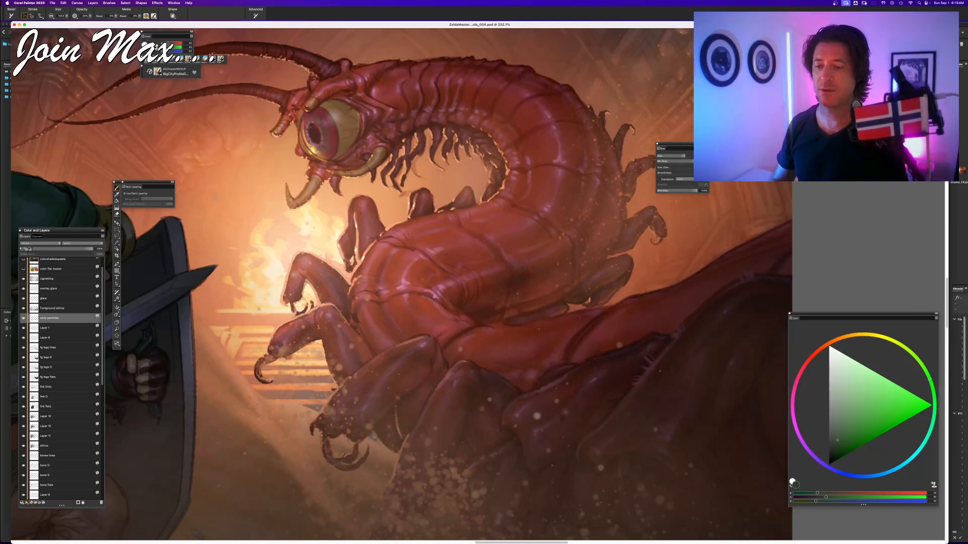
- Make the fire layer active and sample a pale yellow-orange from the flames as the brush colour
{"action": "scroll", "coordinate": [486, 228], "scroll_direction": "down", "scroll_amount": 2}
{"action": "scroll", "coordinate": [487, 242], "scroll_direction": "down", "scroll_amount": 3}
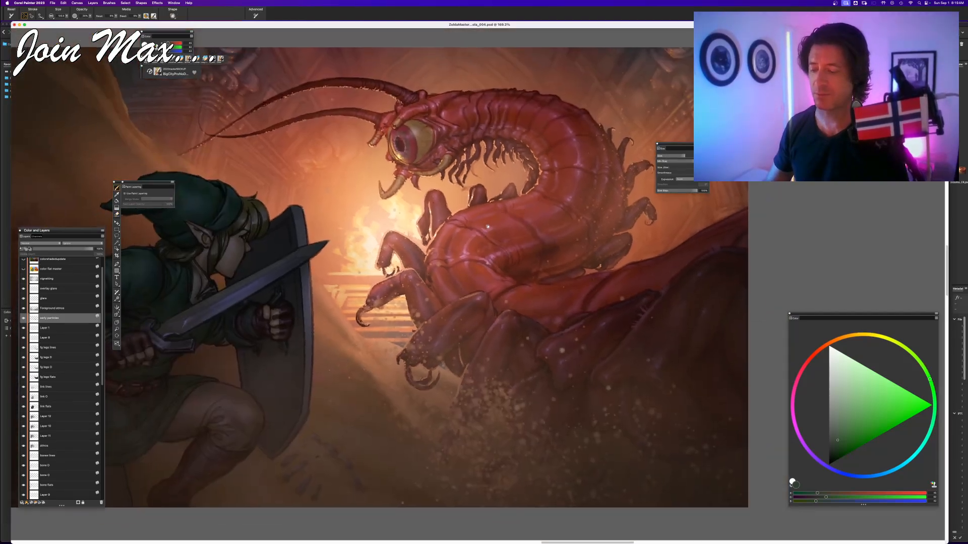
{"action": "scroll", "coordinate": [486, 264], "scroll_direction": "left", "scroll_amount": 2}
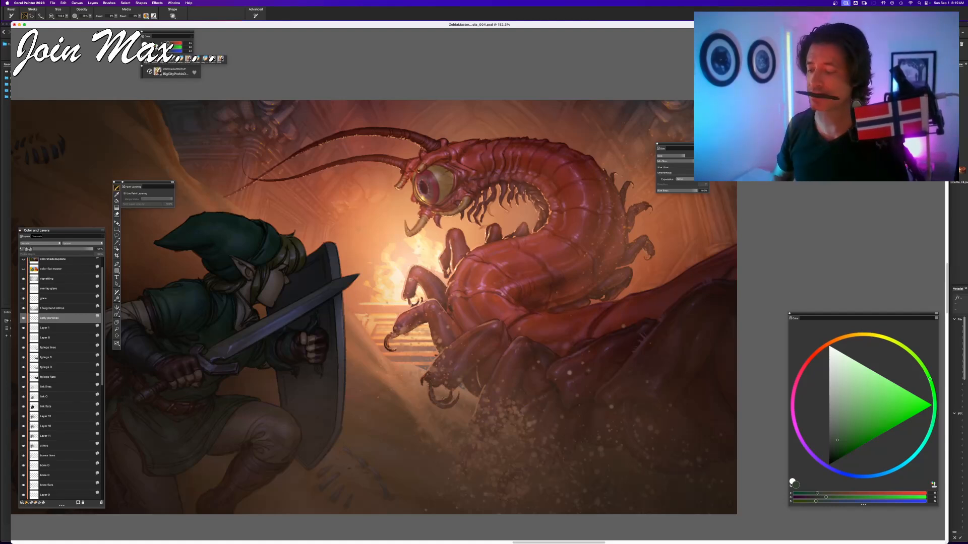
{"action": "key", "text": "f"}
{"action": "right_click", "coordinate": [397, 278]}
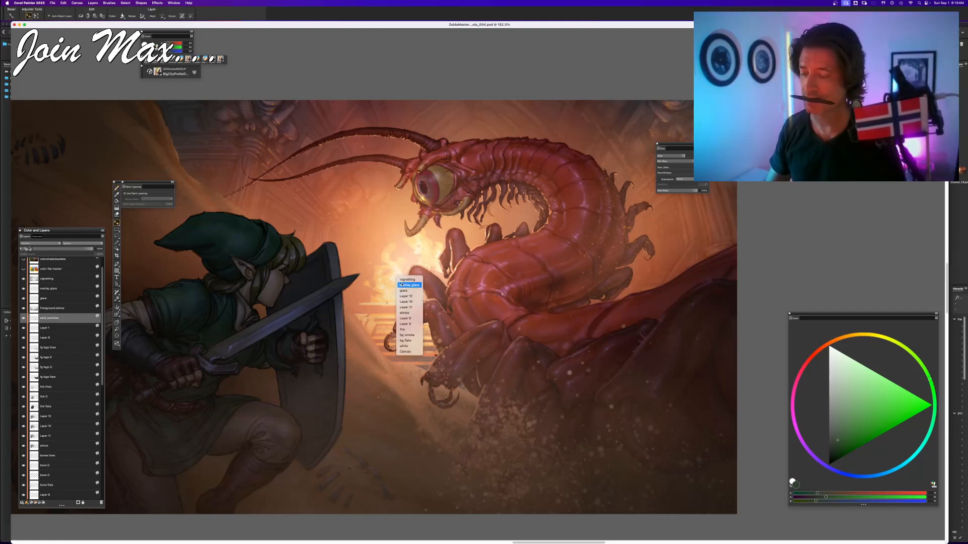
{"action": "left_click", "coordinate": [411, 331]}
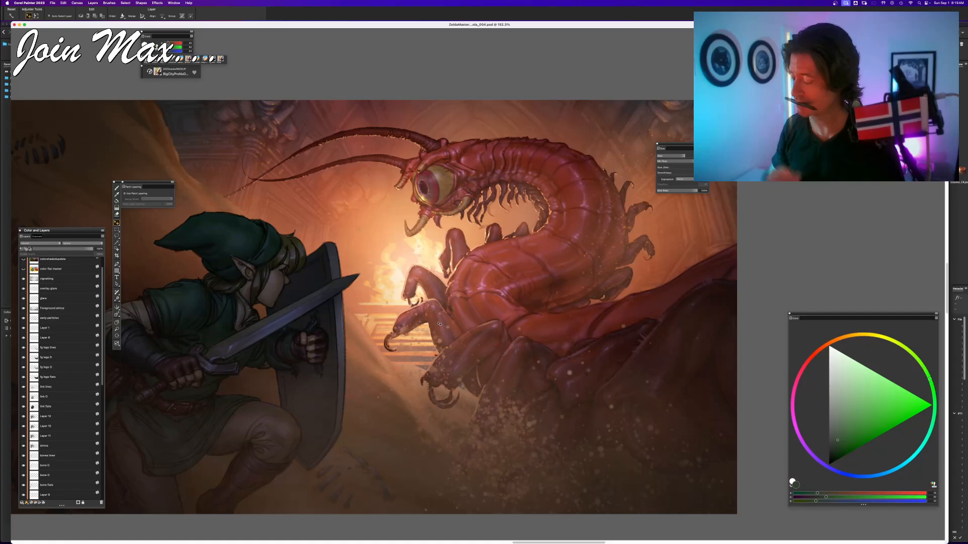
{"action": "scroll", "coordinate": [103, 373], "scroll_direction": "down", "scroll_amount": 1}
{"action": "scroll", "coordinate": [57, 438], "scroll_direction": "down", "scroll_amount": 10}
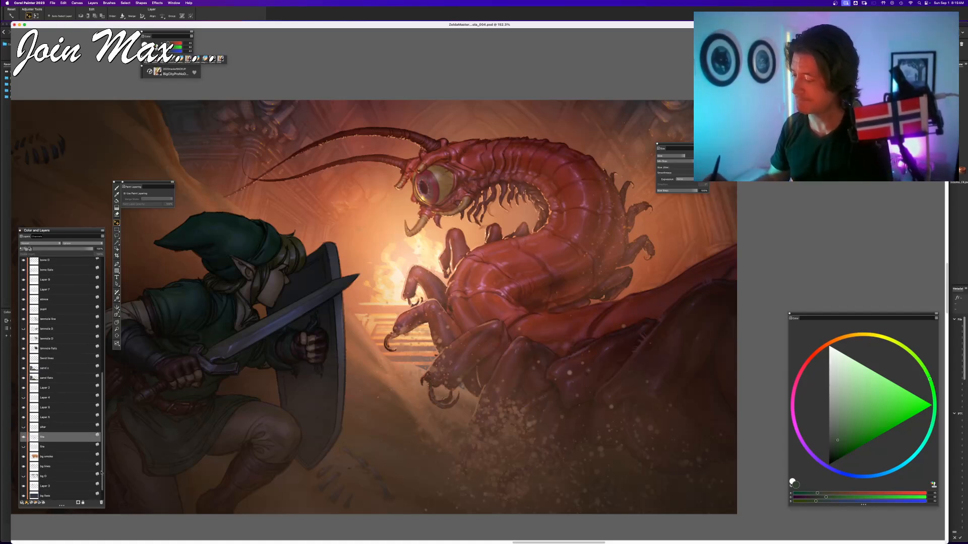
{"action": "key", "text": "b"}
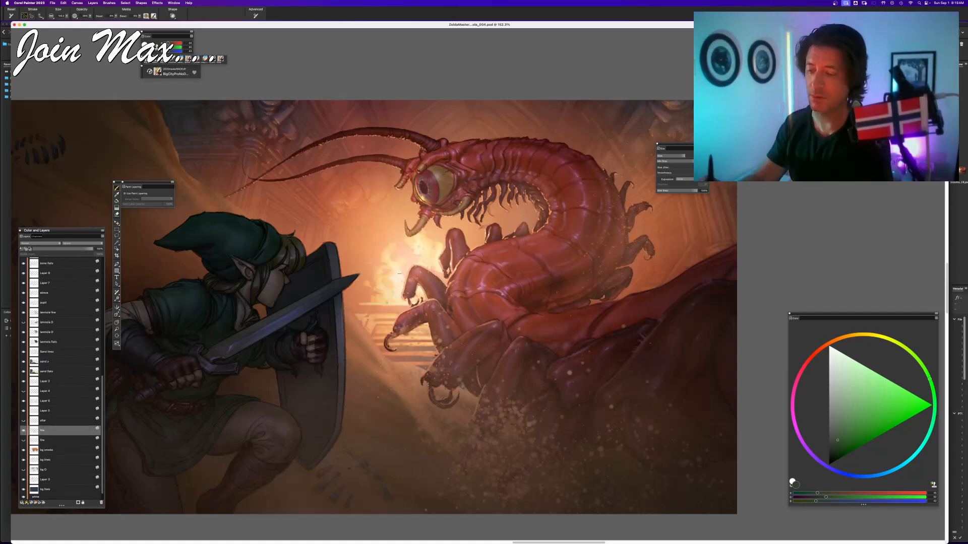
{"action": "left_click", "coordinate": [395, 275], "text": "alt"}
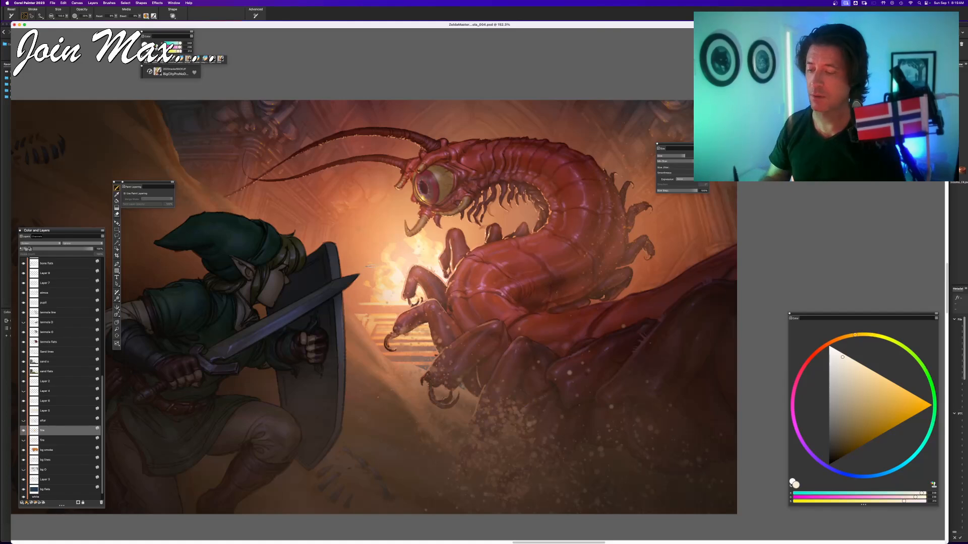
- Toggle the overlay glare layer off and on to compare its effect on the whole painting
{"action": "key", "text": "super+minus"}
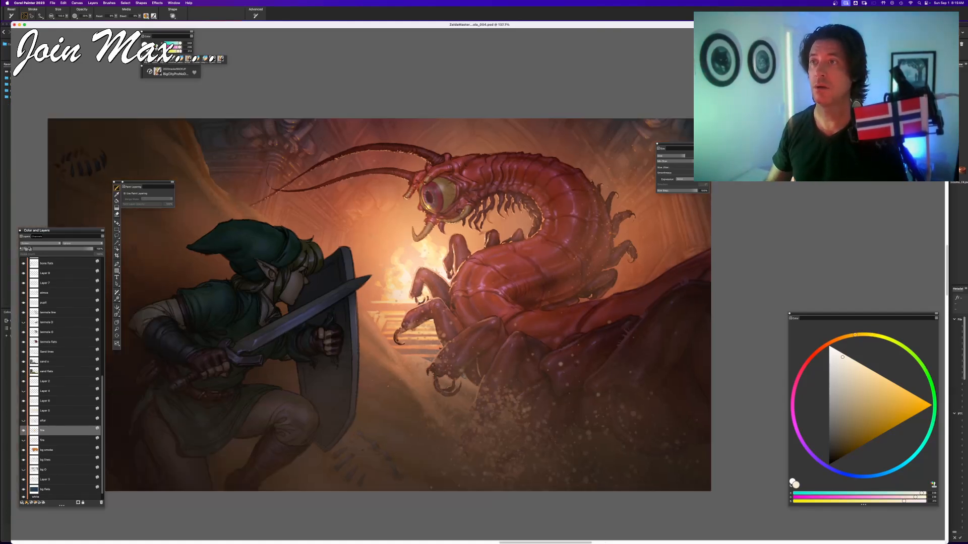
{"action": "key", "text": "super+minus"}
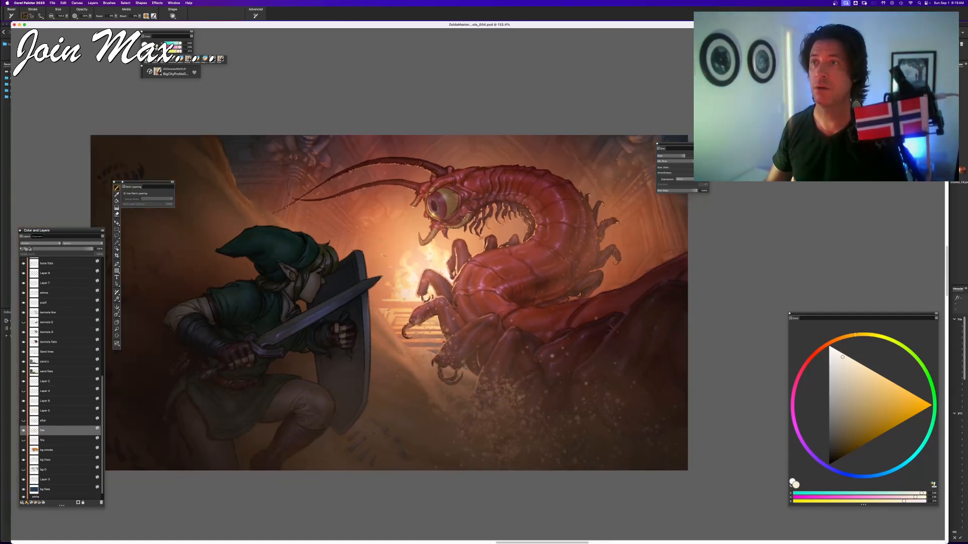
{"action": "key", "text": "super+plus"}
{"action": "left_click_drag", "start_coordinate": [457, 240], "coordinate": [450, 275]}
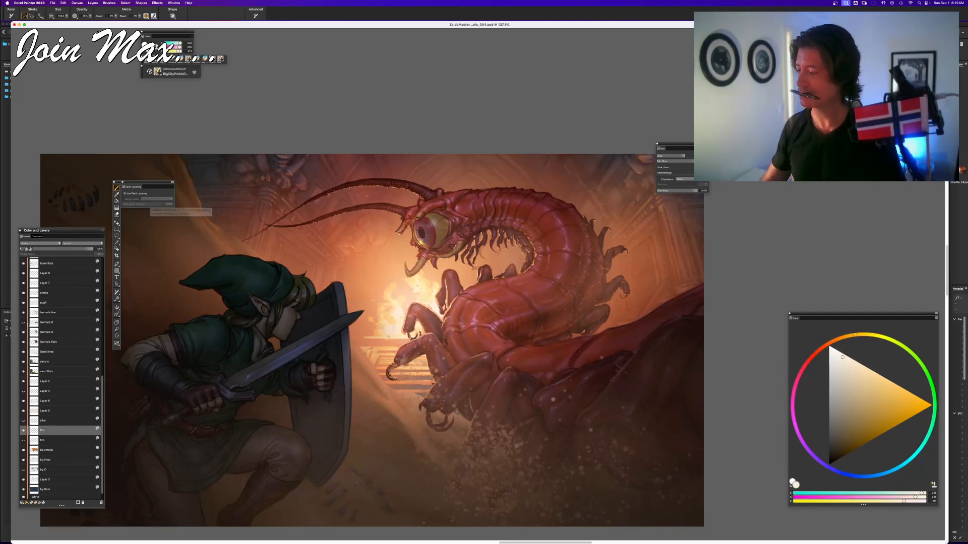
{"action": "scroll", "coordinate": [67, 320], "scroll_direction": "up", "scroll_amount": 10}
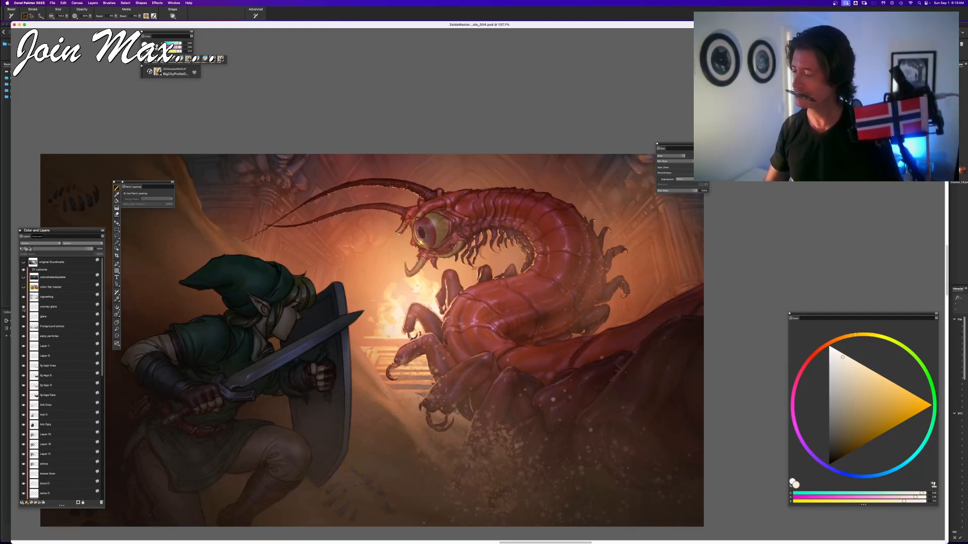
{"action": "left_click", "coordinate": [22, 307]}
{"action": "left_click", "coordinate": [23, 307]}
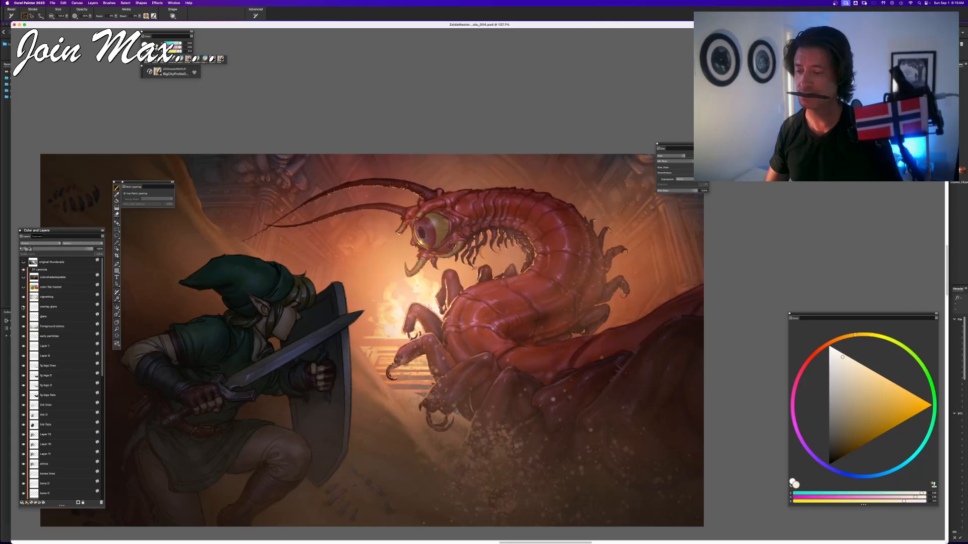
{"action": "left_click", "coordinate": [23, 307]}
{"action": "left_click", "coordinate": [23, 306]}
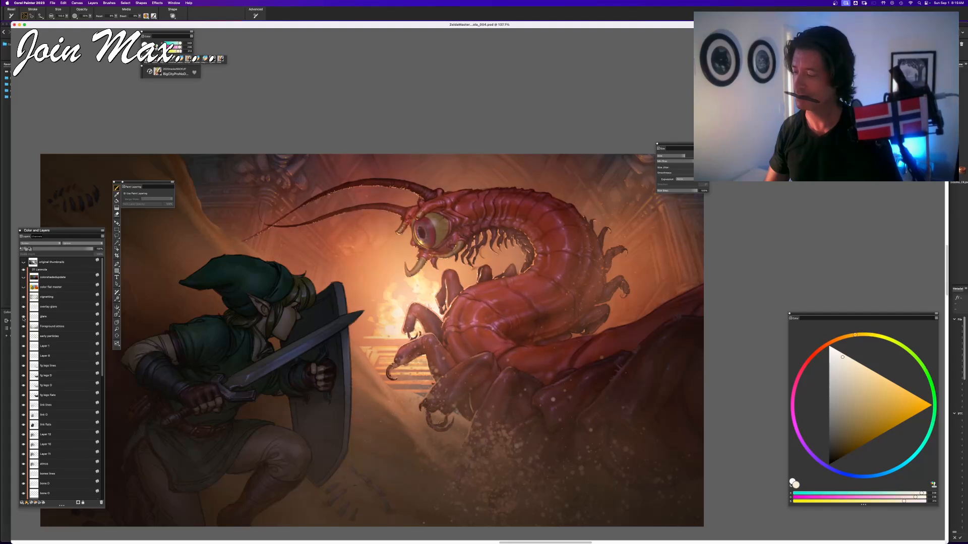
- Toggle the glare layer repeatedly to compare the creature with and without it, leaving the layer shown
{"action": "left_click", "coordinate": [23, 317]}
{"action": "left_click", "coordinate": [22, 318]}
{"action": "left_click", "coordinate": [22, 318]}
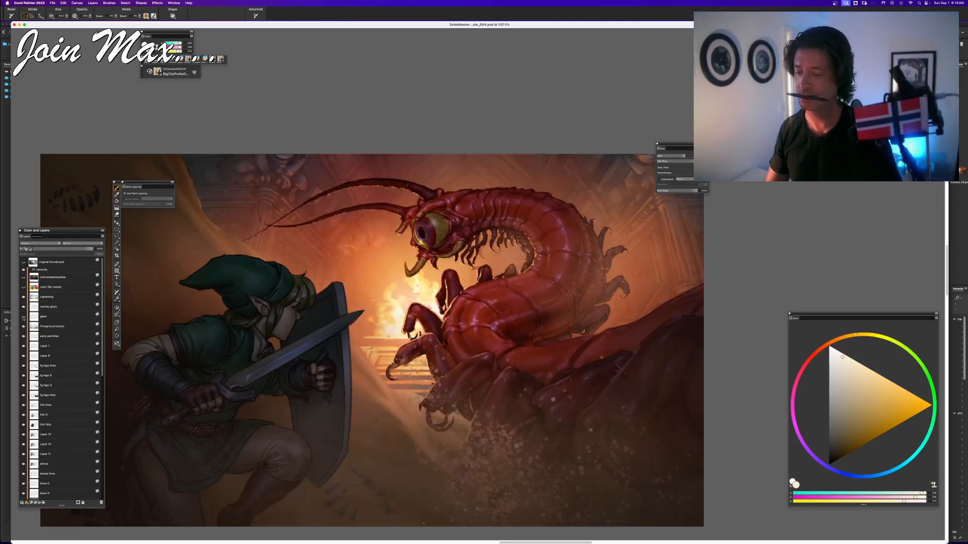
{"action": "left_click", "coordinate": [23, 318]}
{"action": "left_click", "coordinate": [22, 318]}
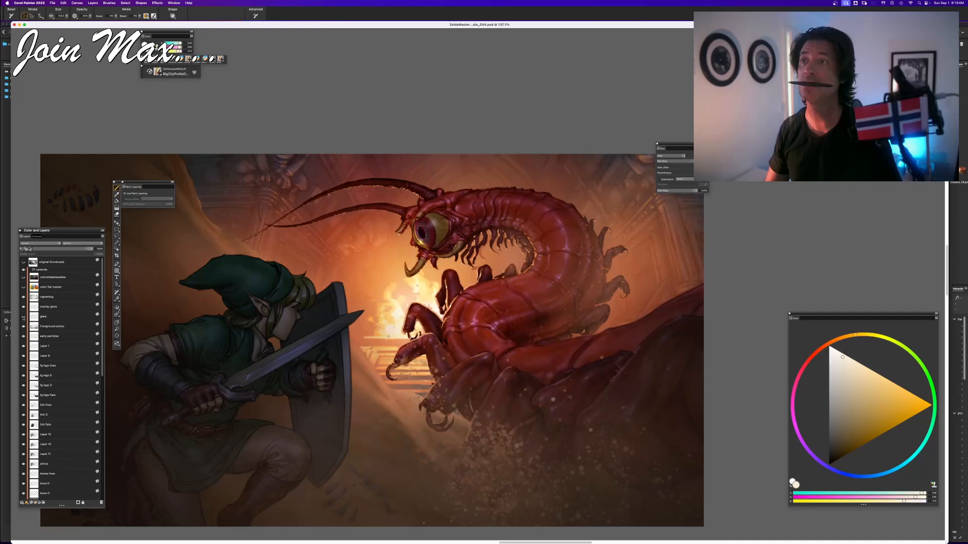
{"action": "left_click", "coordinate": [23, 318]}
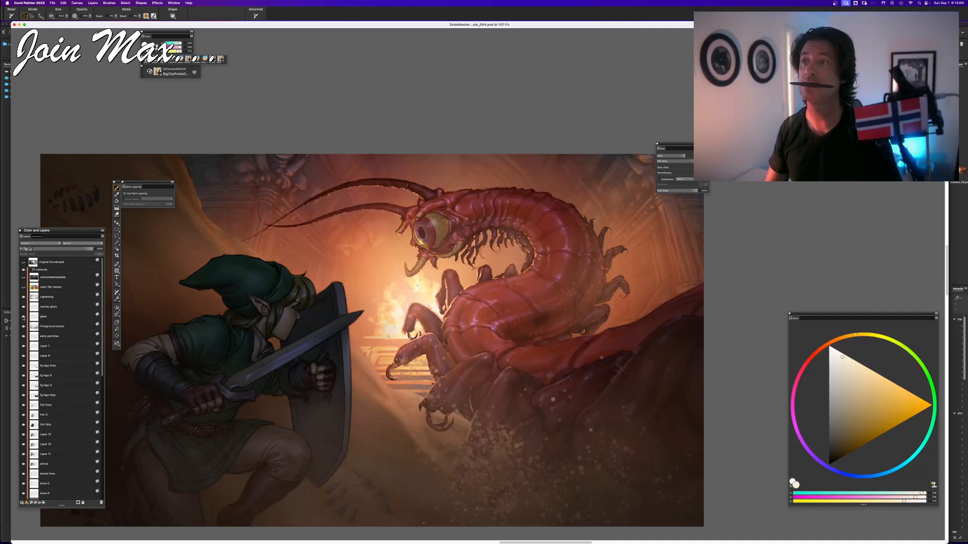
- Make the glare layer active and set its blend mode to Overlay
{"action": "left_click", "coordinate": [22, 318]}
{"action": "left_click", "coordinate": [23, 318]}
{"action": "left_click", "coordinate": [44, 316]}
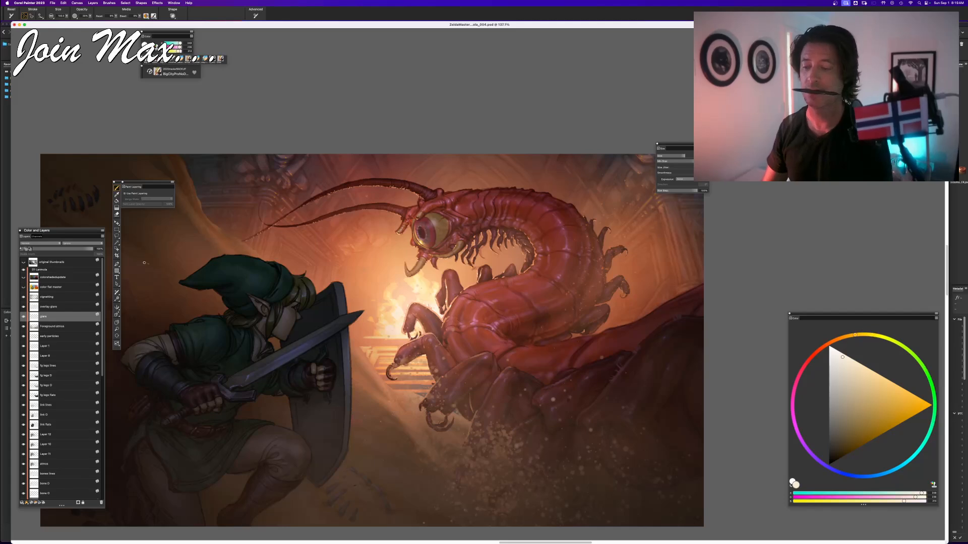
{"action": "key", "text": "n"}
{"action": "key", "text": "super+alt+0"}
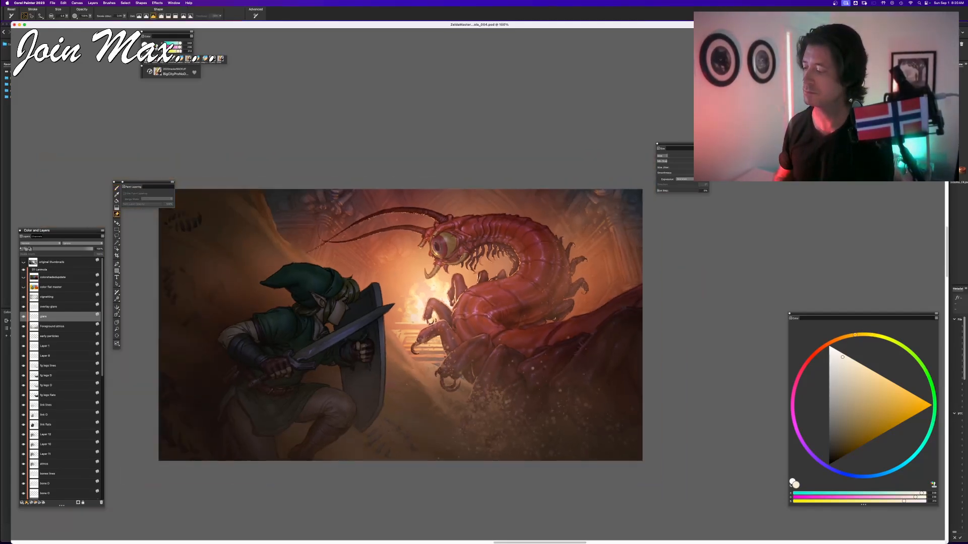
{"action": "key", "text": "b"}
{"action": "left_click", "coordinate": [25, 244]}
{"action": "left_click", "coordinate": [24, 261]}
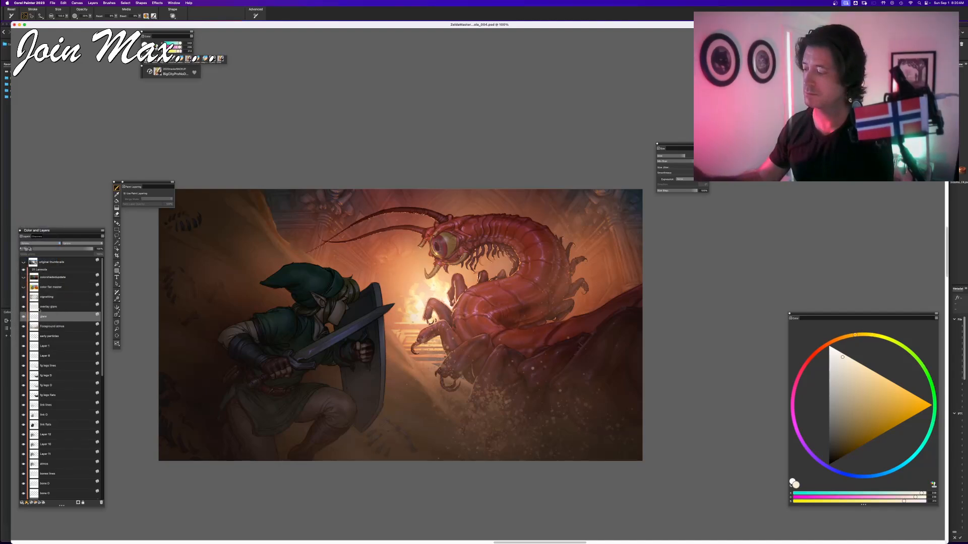
{"action": "left_click", "coordinate": [37, 309]}
{"action": "left_click", "coordinate": [35, 317]}
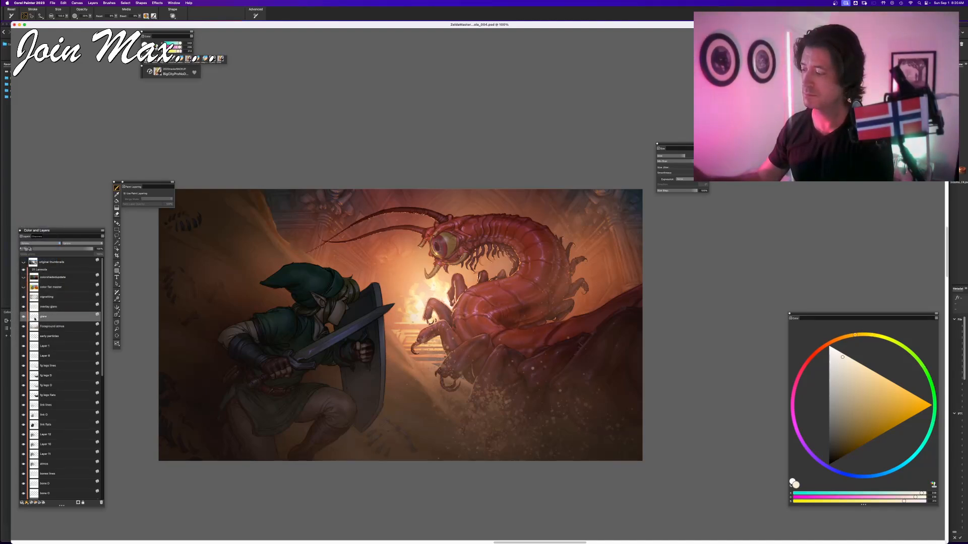
{"action": "left_click", "coordinate": [39, 243]}
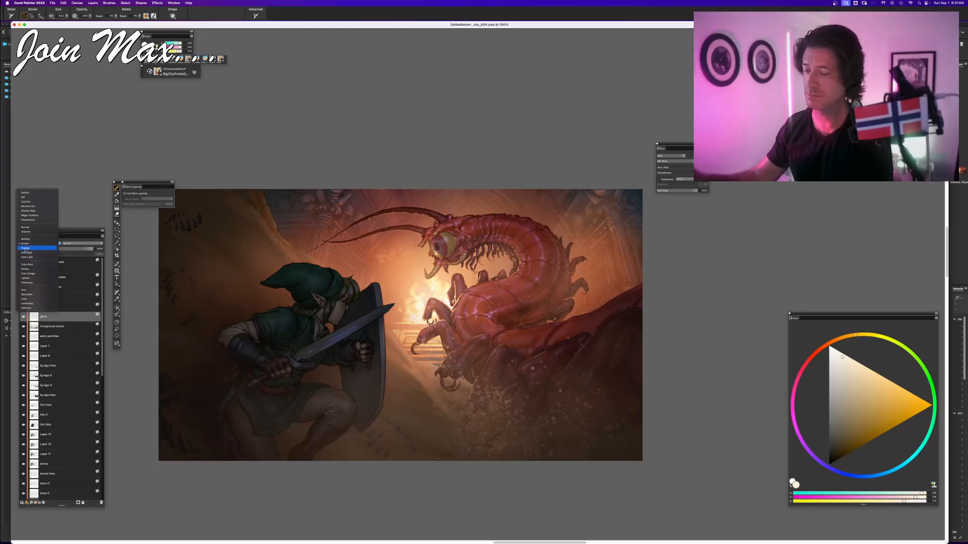
{"action": "left_click", "coordinate": [25, 248]}
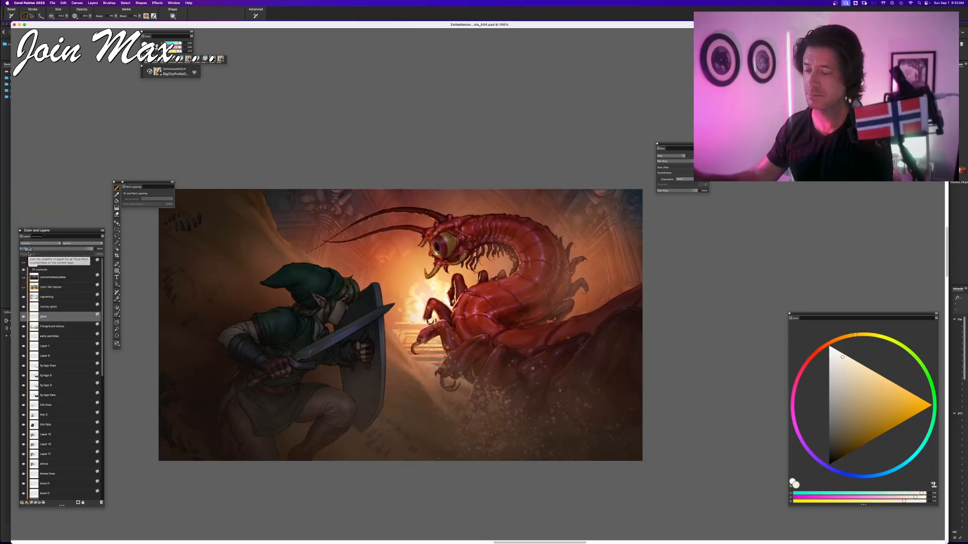
- Toggle the glare layer off and on to compare how Overlay affects the creature, leaving it shown
{"action": "left_click", "coordinate": [23, 316]}
{"action": "left_click", "coordinate": [23, 316]}
{"action": "left_click", "coordinate": [24, 317]}
{"action": "left_click", "coordinate": [23, 317]}
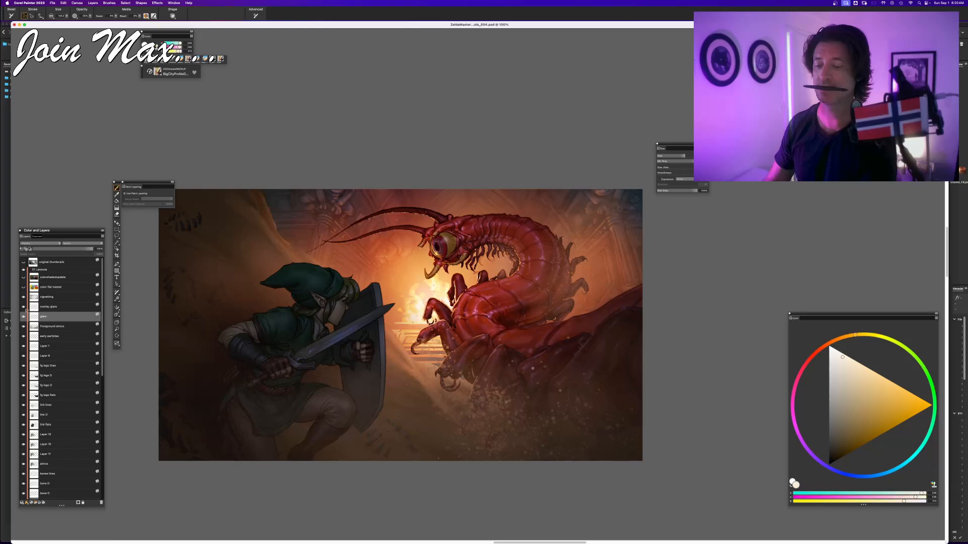
- Duplicate the glare layer in place and set the copy's blend mode to Screen
{"action": "key", "text": "super+c"}
{"action": "key", "text": "shift+super+v"}
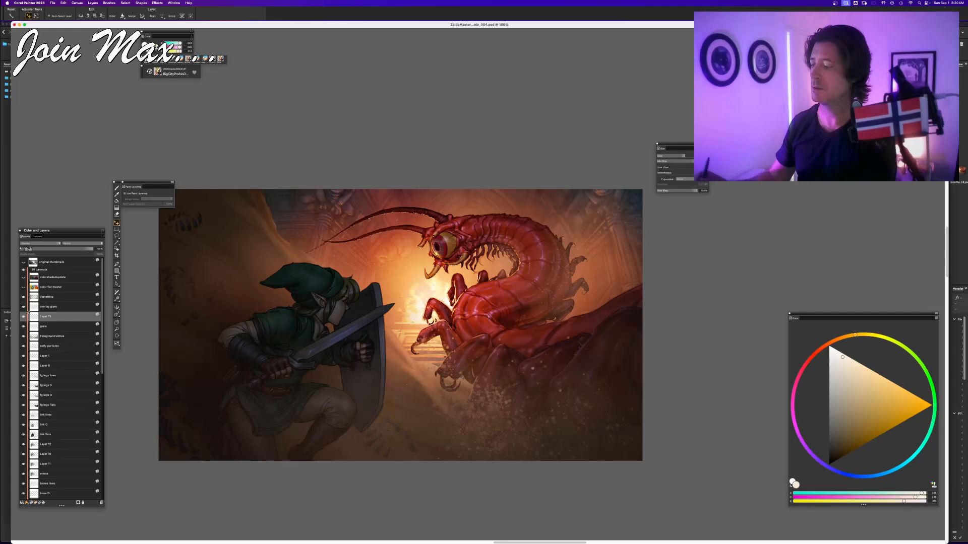
{"action": "left_click", "coordinate": [26, 243]}
{"action": "left_click", "coordinate": [26, 239]}
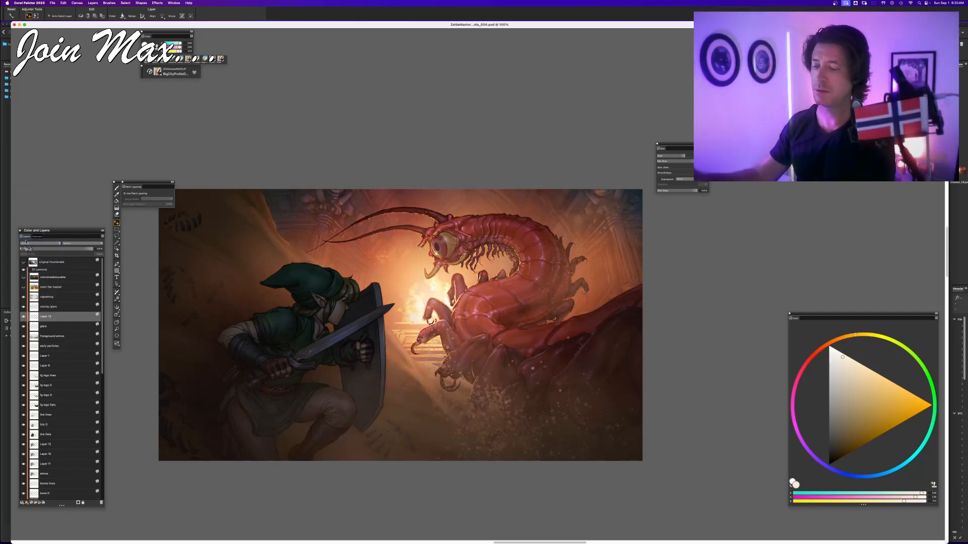
- Switch to the eraser and enlarge it to a broad size for softening the copied glare
{"action": "key", "text": "n"}
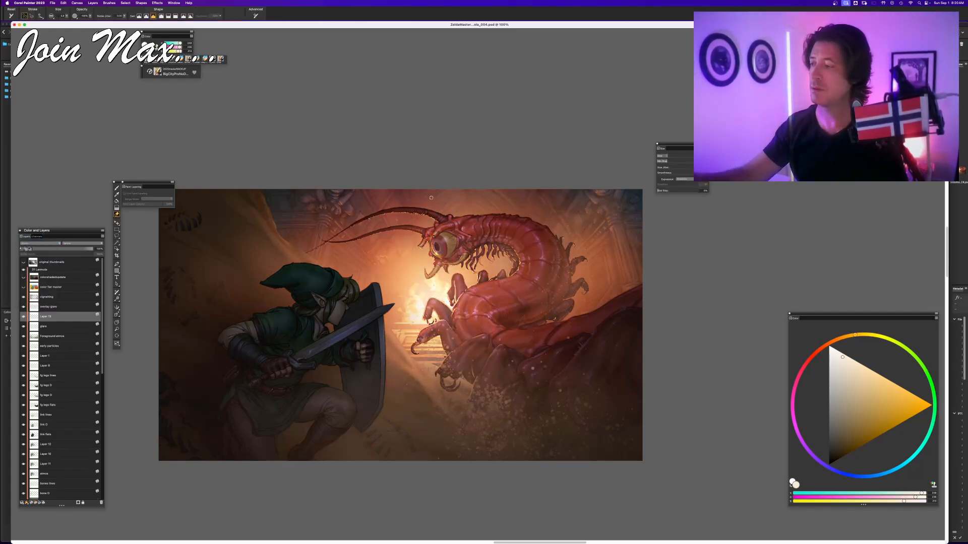
{"action": "left_click", "coordinate": [67, 16]}
{"action": "left_click", "coordinate": [75, 21]}
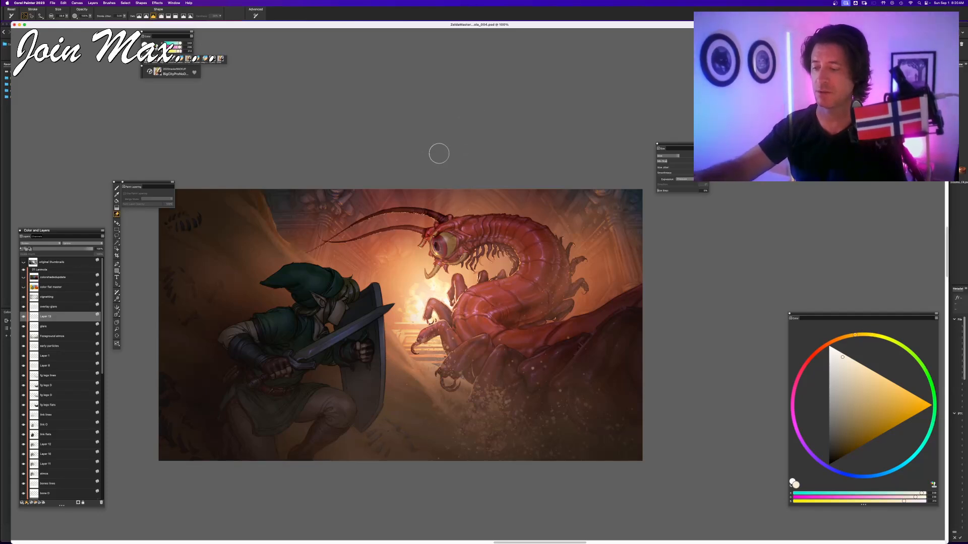
{"action": "left_click", "coordinate": [66, 15]}
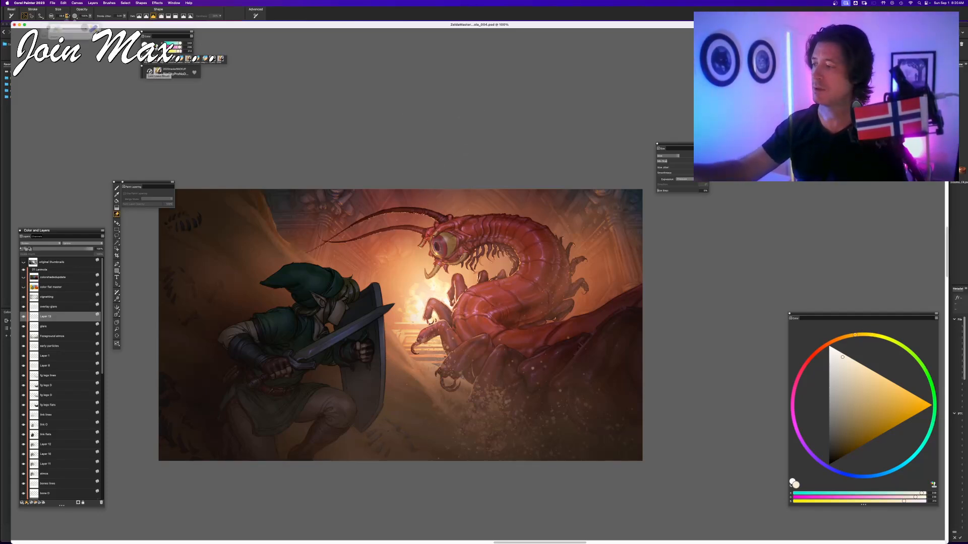
{"action": "left_click", "coordinate": [68, 28]}
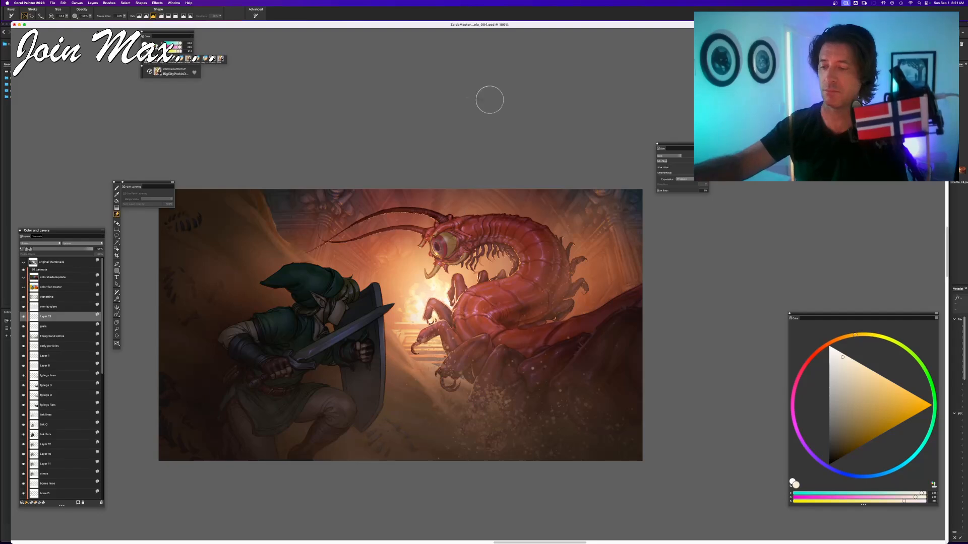
{"action": "left_click", "coordinate": [66, 16]}
{"action": "left_click_drag", "start_coordinate": [64, 23], "coordinate": [70, 23]}
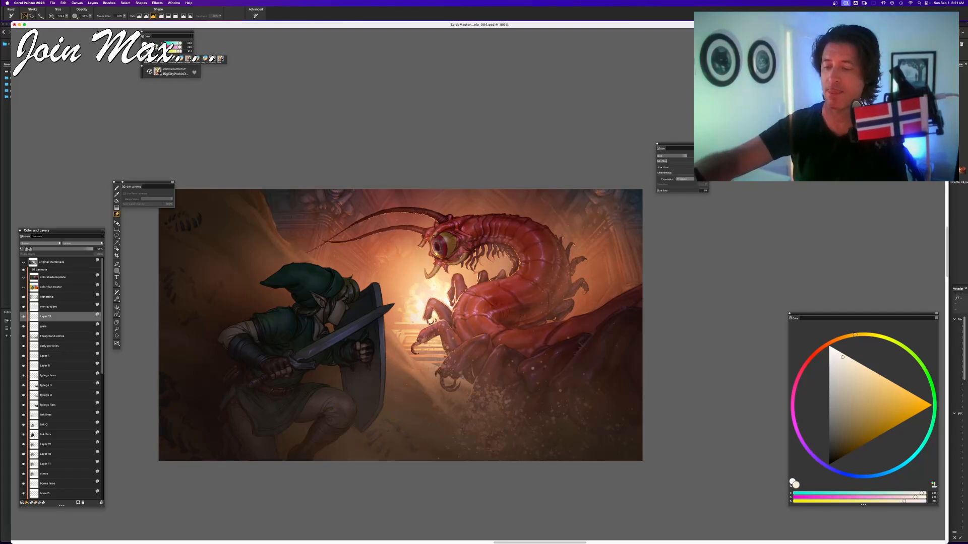
- Try erasing the copied glare over the creature's lower coils, undoing strokes and erasing again
{"action": "left_click_drag", "start_coordinate": [451, 337], "coordinate": [516, 333]}
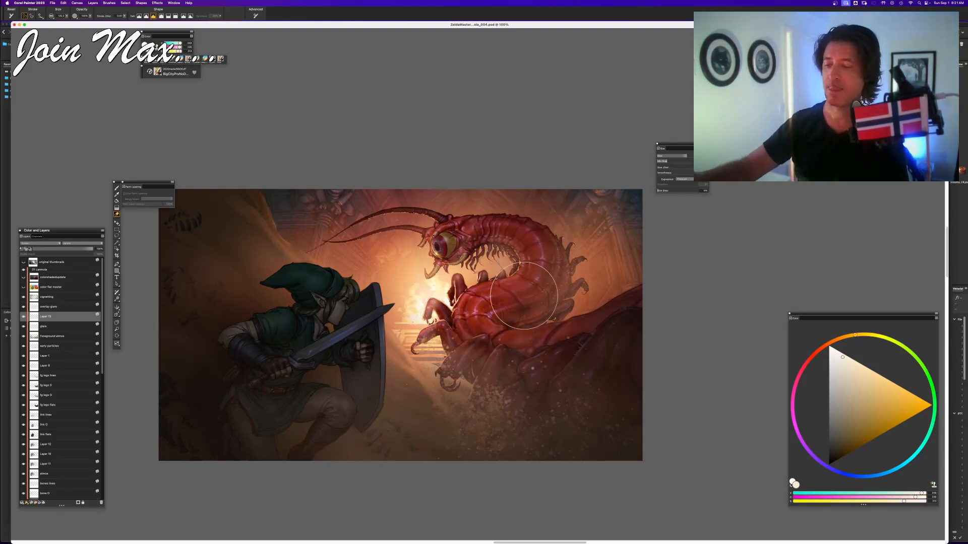
{"action": "key", "text": "super+z"}
{"action": "key", "text": "super+z"}
{"action": "key", "text": "super+z"}
{"action": "key", "text": "super+z"}
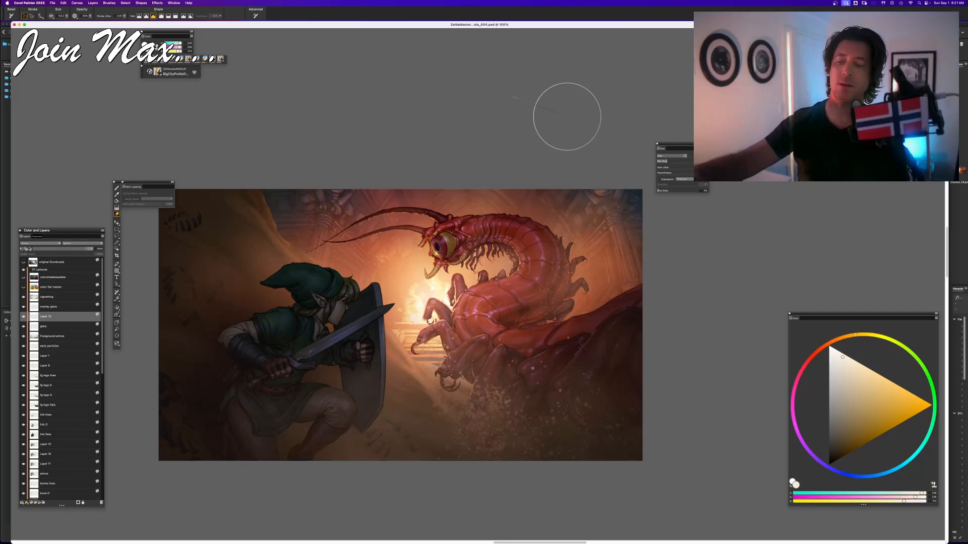
{"action": "left_click_drag", "start_coordinate": [464, 333], "coordinate": [514, 290]}
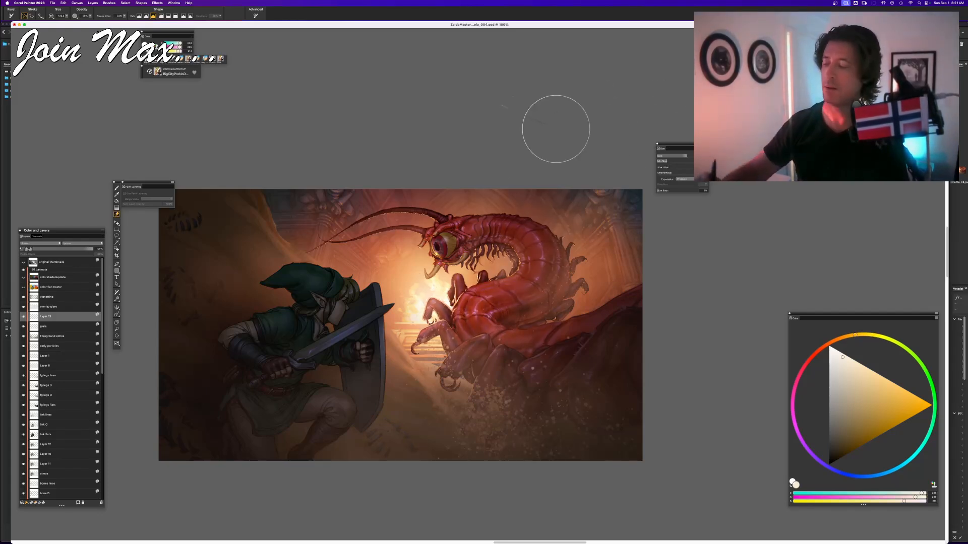
- Try the Default blend mode on the copied glare layer and undo the trial along with the erasing
{"action": "left_click", "coordinate": [37, 244]}
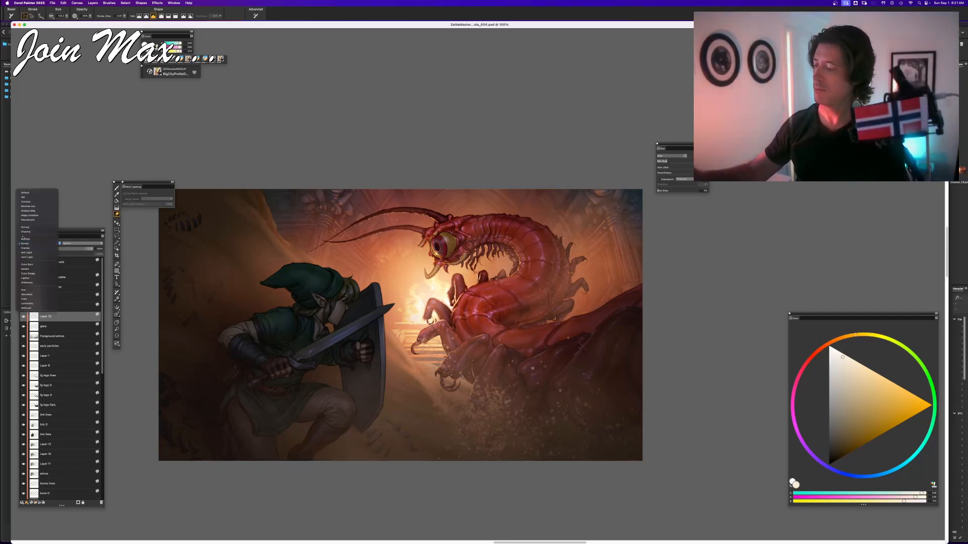
{"action": "left_click", "coordinate": [24, 193]}
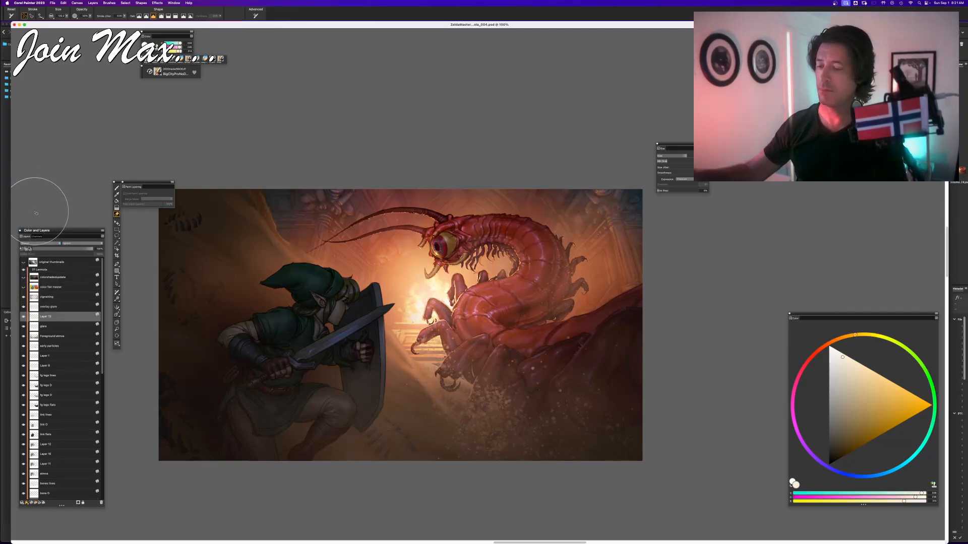
{"action": "key", "text": "super+z"}
{"action": "key", "text": "super+y"}
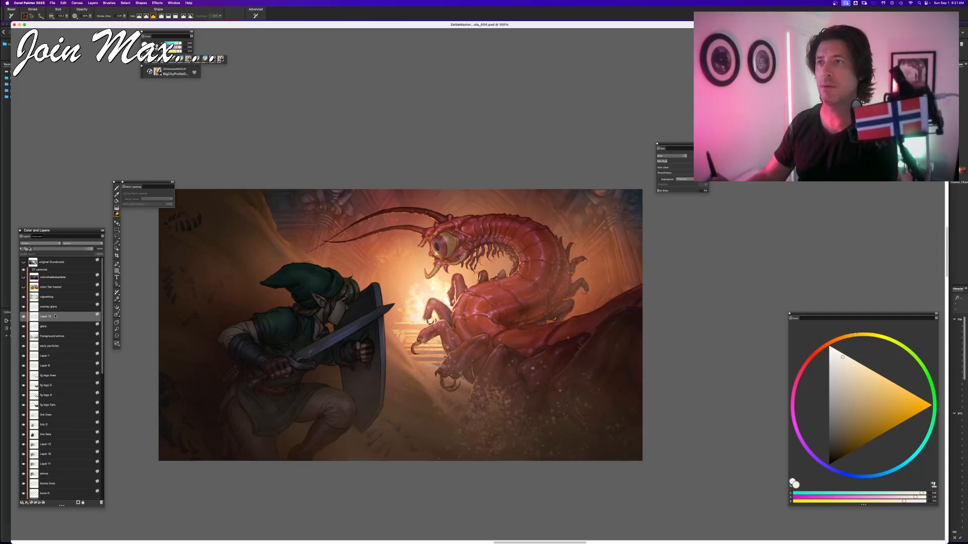
- Paste another copy of the glare as a new layer above the Screen copy and return to the eraser
{"action": "key", "text": "b"}
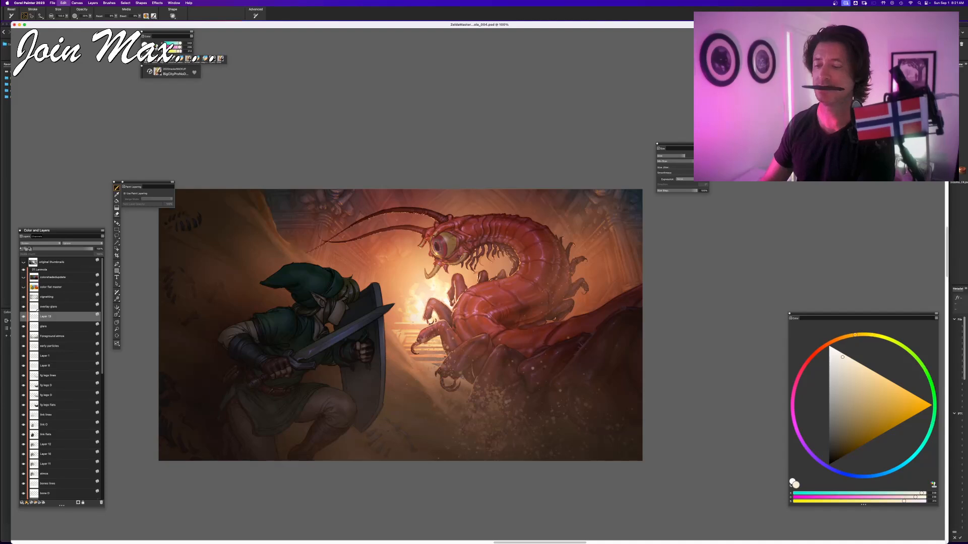
{"action": "key", "text": "super+v"}
{"action": "key", "text": "n"}
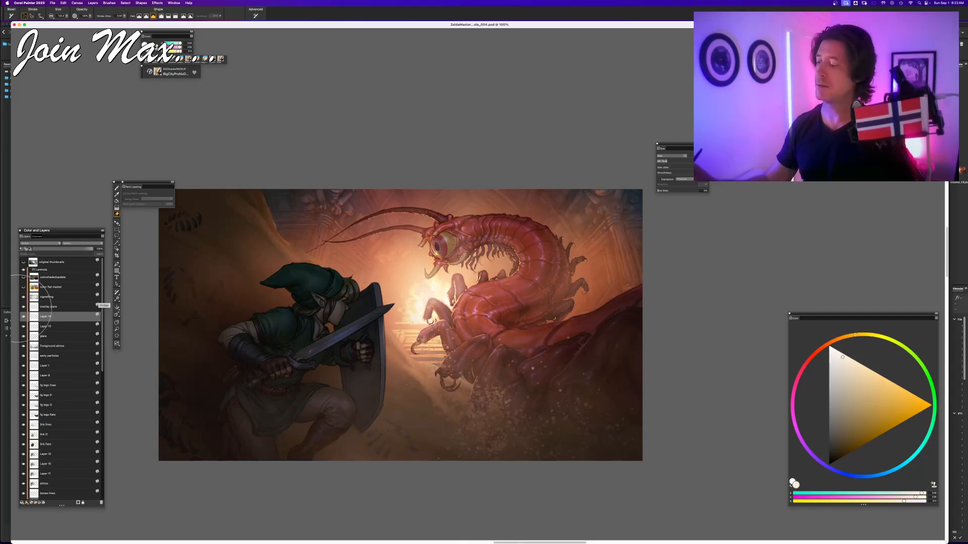
- Toggle the newly pasted glare copy repeatedly to compare the creature with and without it, leaving it shown
{"action": "left_click", "coordinate": [24, 316]}
{"action": "left_click", "coordinate": [23, 317]}
{"action": "left_click", "coordinate": [24, 317]}
{"action": "left_click", "coordinate": [24, 317]}
{"action": "left_click", "coordinate": [24, 317]}
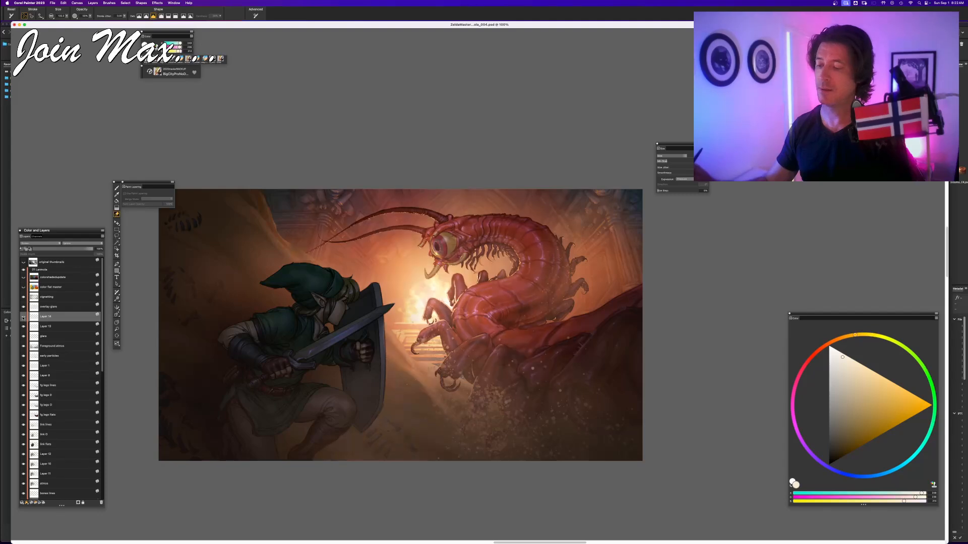
{"action": "left_click", "coordinate": [23, 317]}
{"action": "left_click", "coordinate": [23, 317]}
{"action": "left_click", "coordinate": [24, 318]}
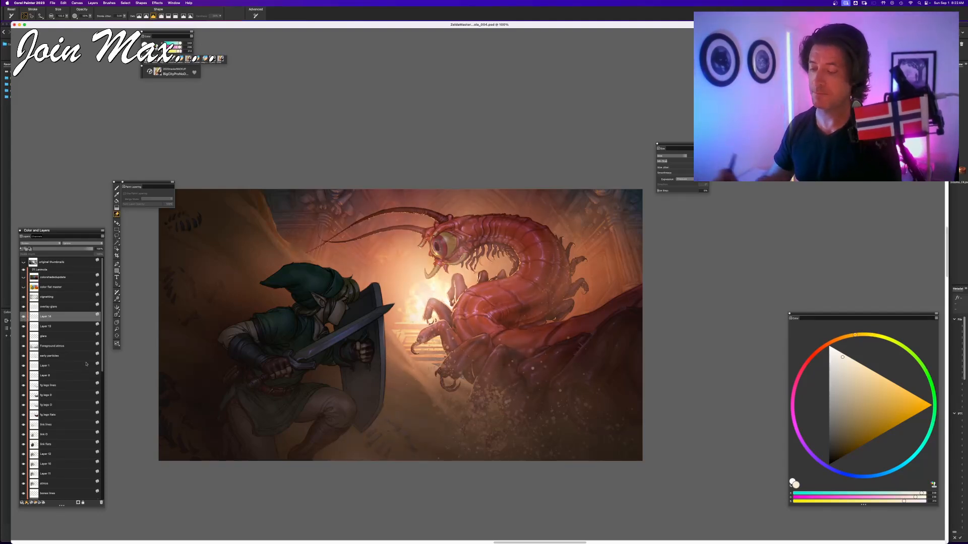
- Shrink the eraser to a small size for detail work on the creature
{"action": "key", "text": "super+equal"}
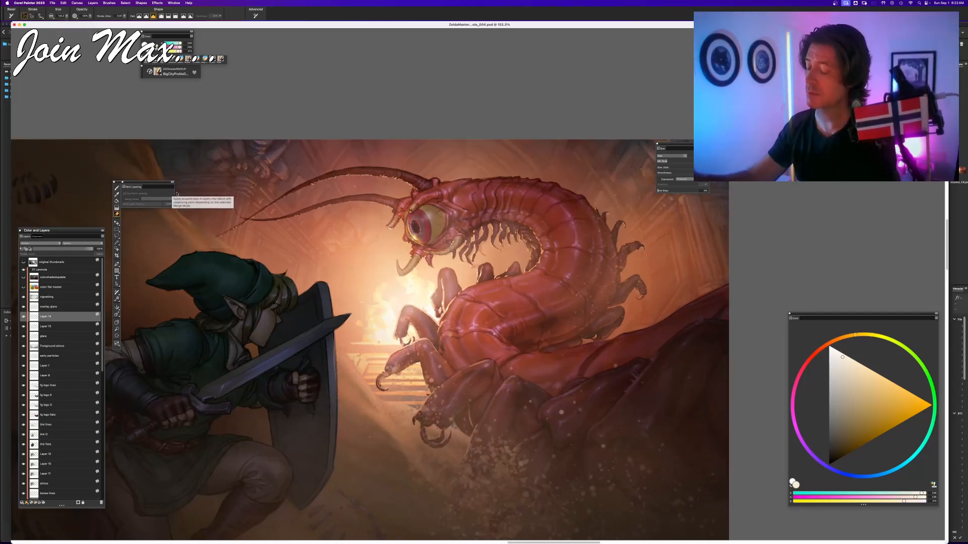
{"action": "left_click", "coordinate": [74, 17]}
{"action": "left_click_drag", "start_coordinate": [74, 17], "coordinate": [79, 16]}
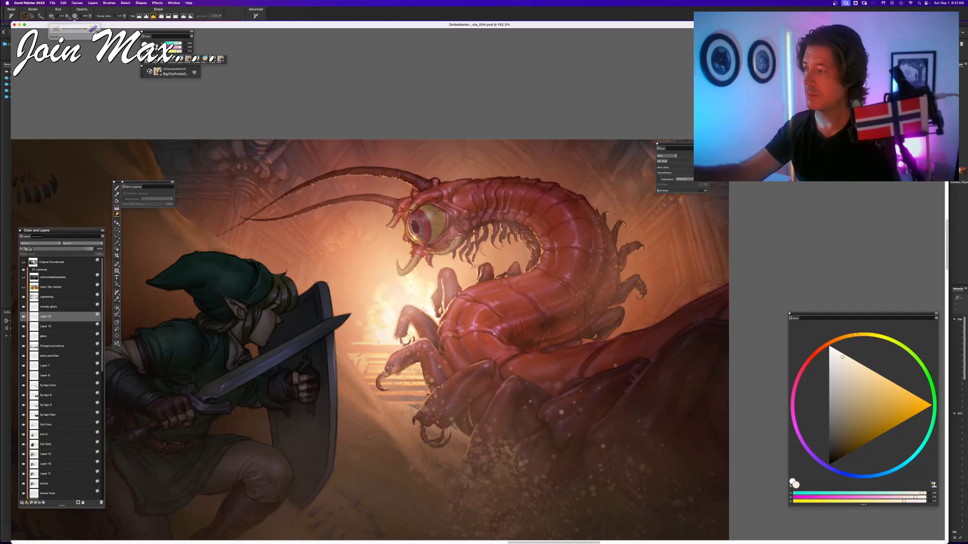
{"action": "left_click", "coordinate": [62, 17]}
{"action": "left_click_drag", "start_coordinate": [62, 17], "coordinate": [56, 17]}
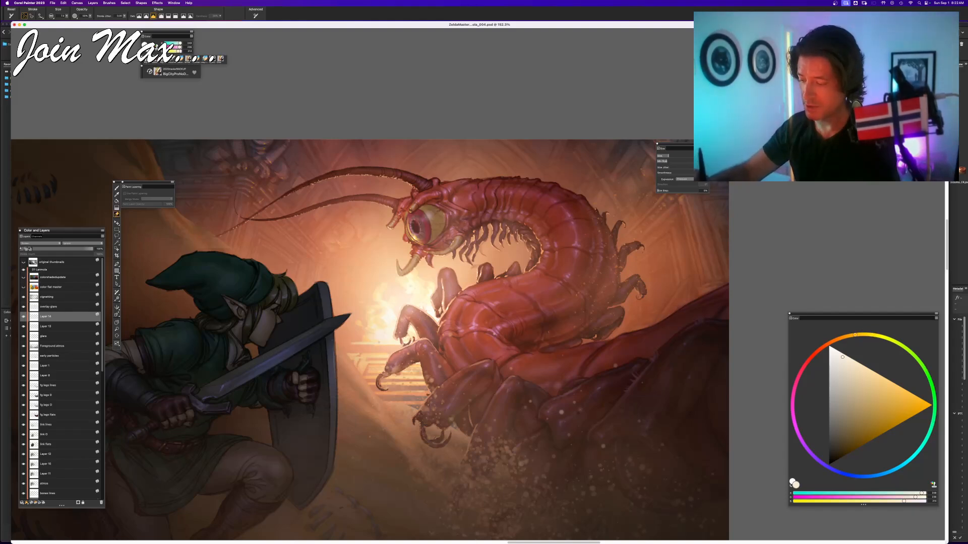
- Make the original glare layer beneath the two copies active, leaving it shown, and switch back to the brush
{"action": "key", "text": "alt+bracketleft"}
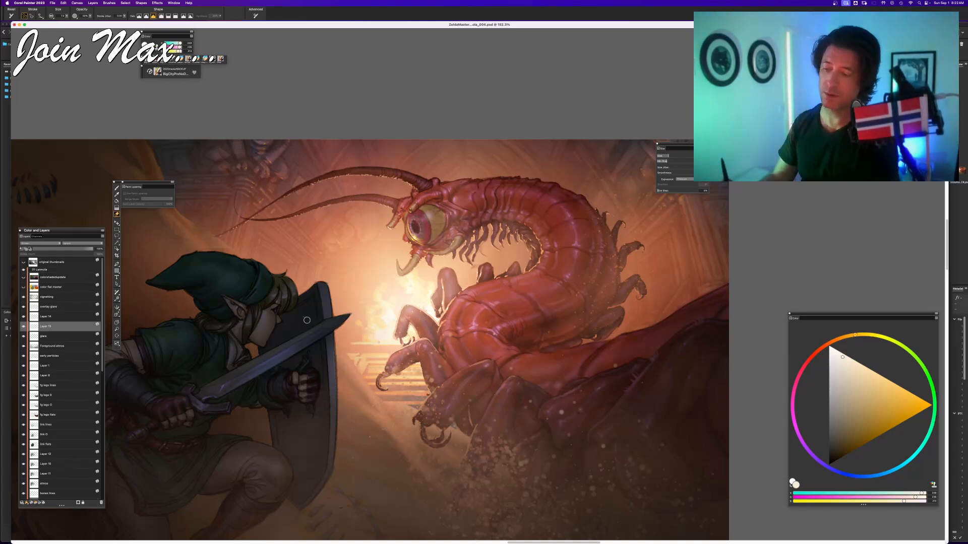
{"action": "left_click", "coordinate": [23, 336]}
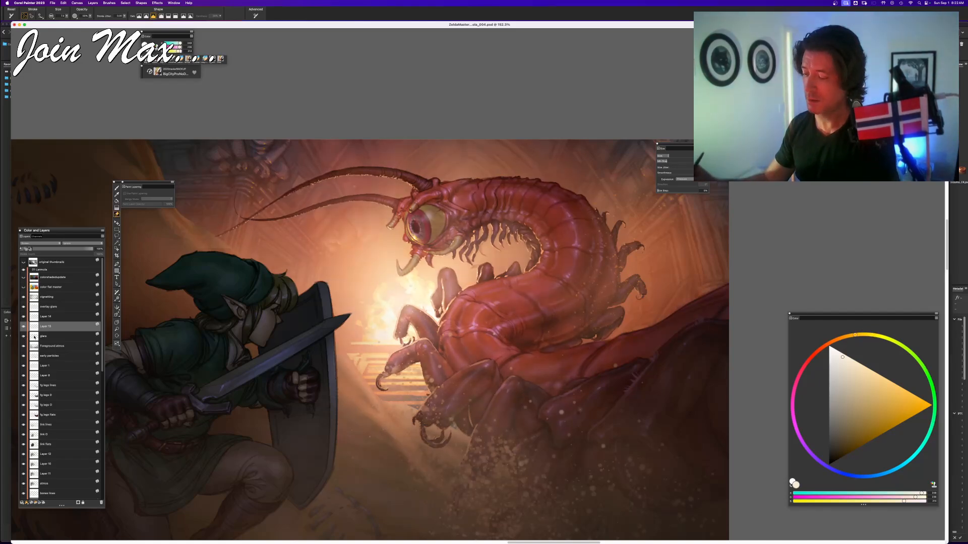
{"action": "left_click", "coordinate": [35, 336]}
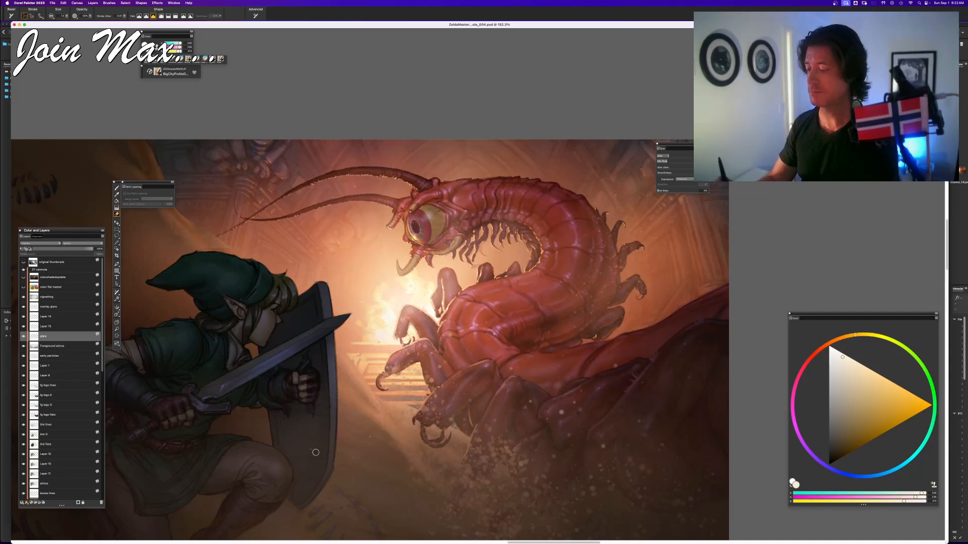
{"action": "key", "text": "b"}
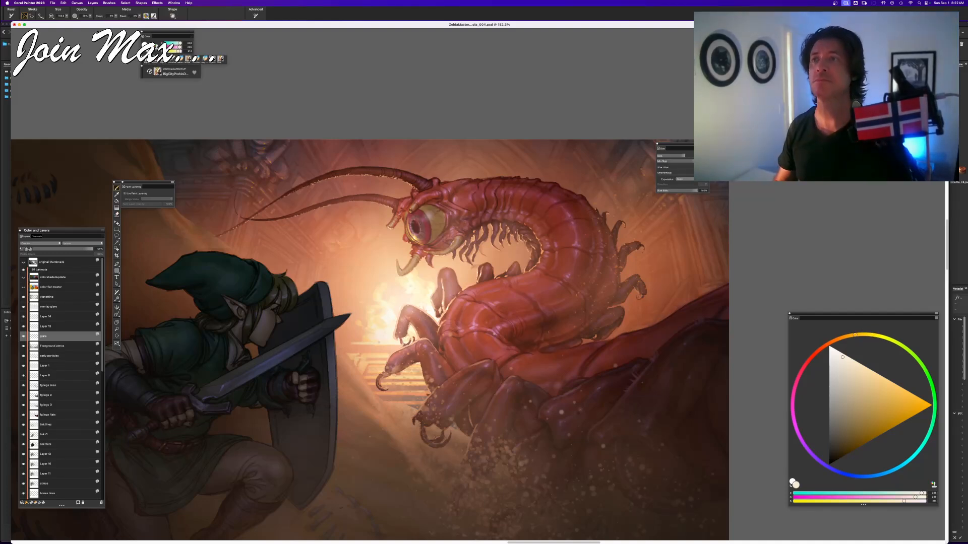
- Examine the whole painting at several reduced sizes to judge the combined glare on the creature
{"action": "key", "text": "super+0"}
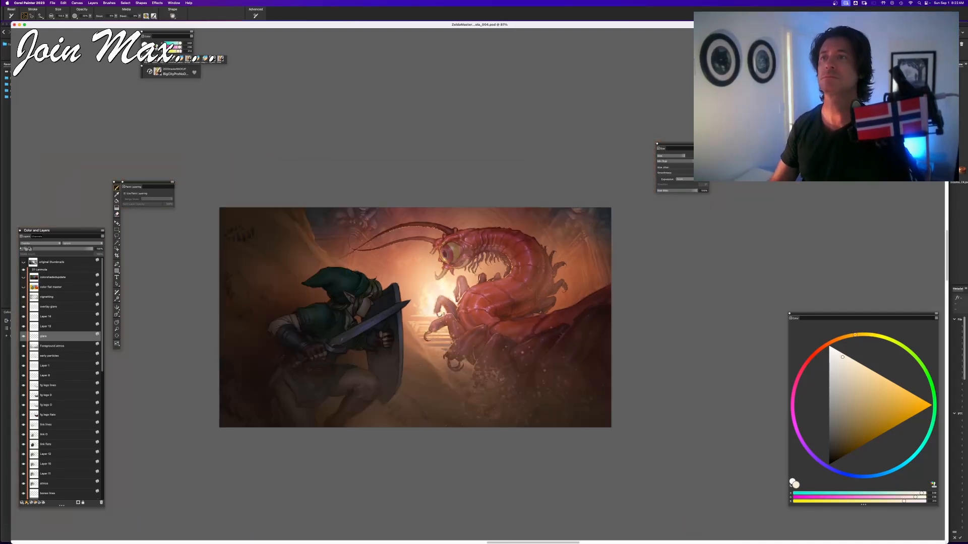
{"action": "key", "text": "super+minus"}
{"action": "key", "text": "super+minus"}
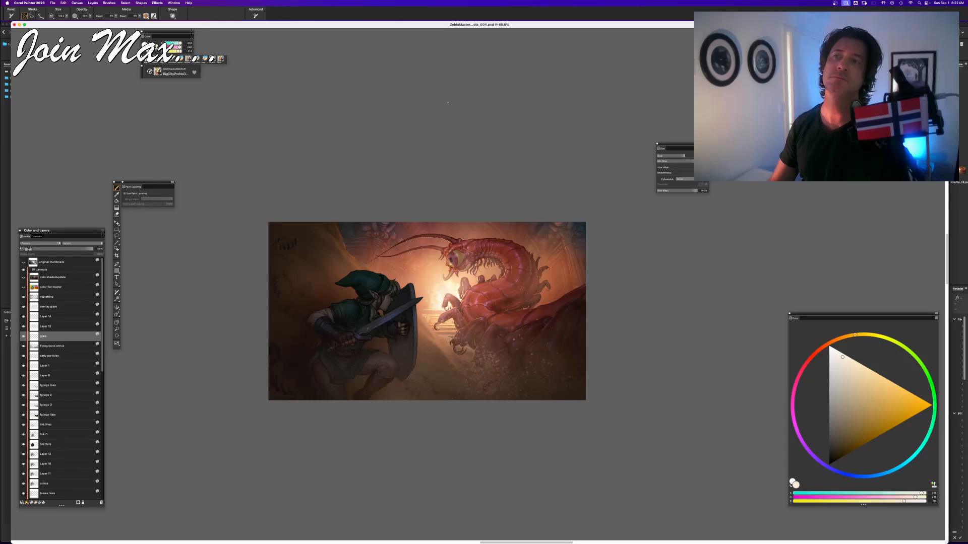
{"action": "key", "text": "super+minus"}
{"action": "scroll", "coordinate": [452, 304], "scroll_direction": "up", "scroll_amount": 4}
{"action": "scroll", "coordinate": [453, 304], "scroll_direction": "down", "scroll_amount": 2}
{"action": "scroll", "coordinate": [445, 103], "scroll_direction": "down", "scroll_amount": 1}
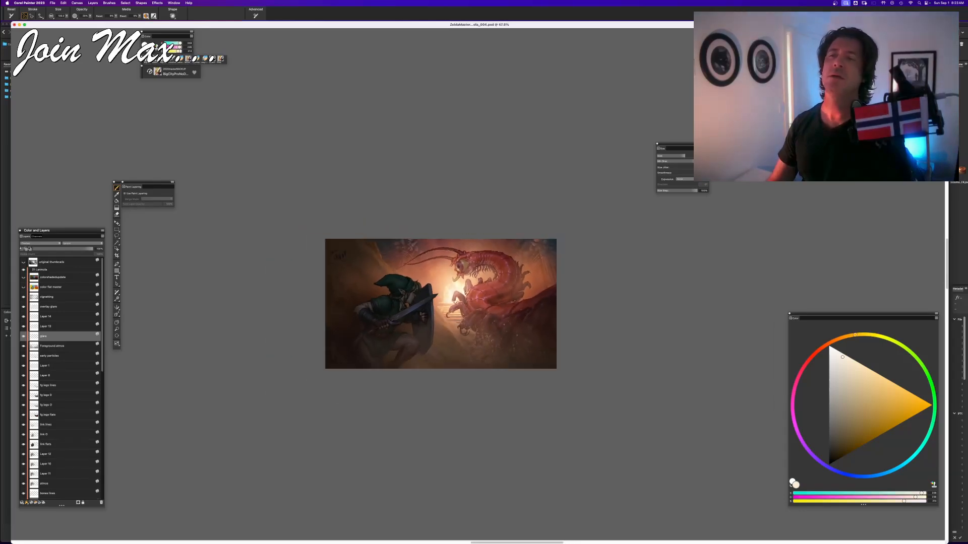
{"action": "scroll", "coordinate": [432, 308], "scroll_direction": "up", "scroll_amount": 2}
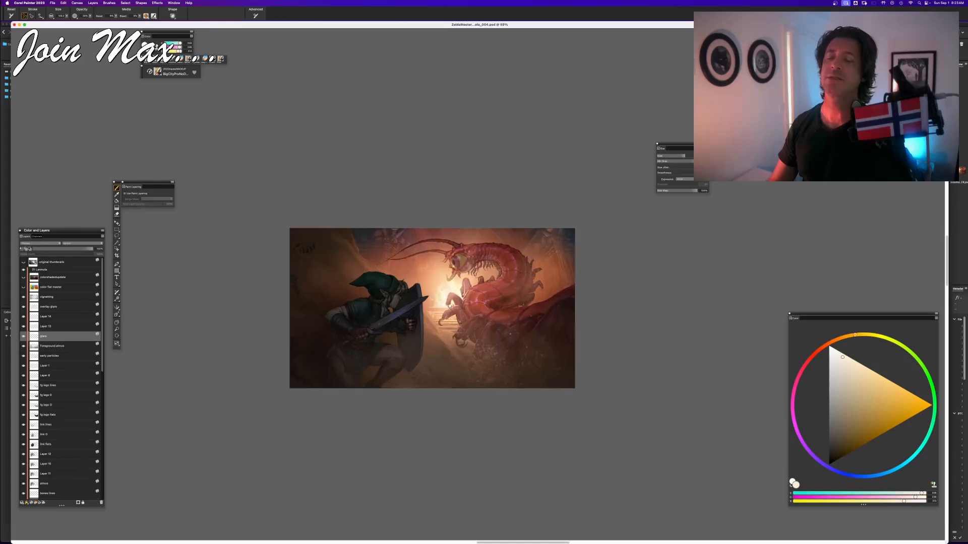
- Save the painting and examine the creature enlarged and the whole composition at reduced size
{"action": "scroll", "coordinate": [477, 283], "scroll_direction": "up", "scroll_amount": 6}
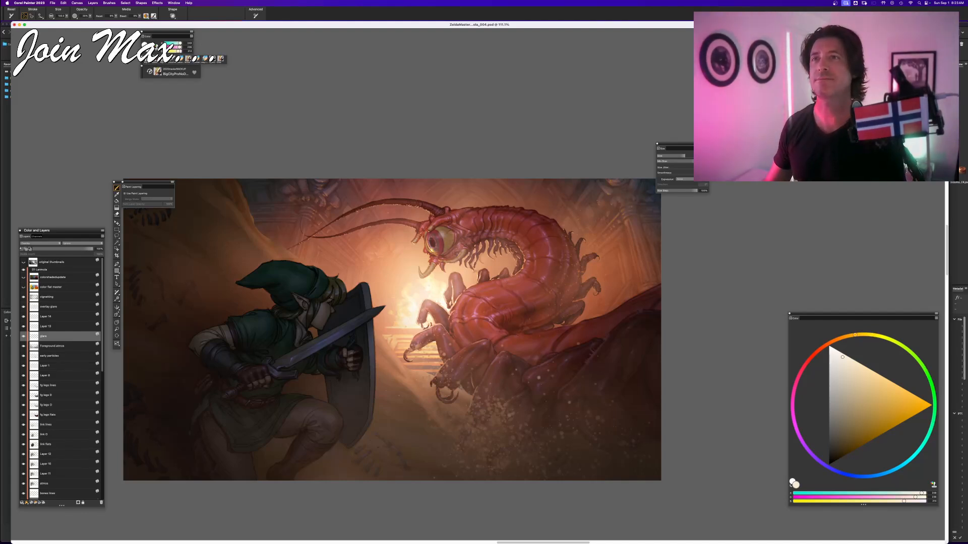
{"action": "key", "text": "super+s"}
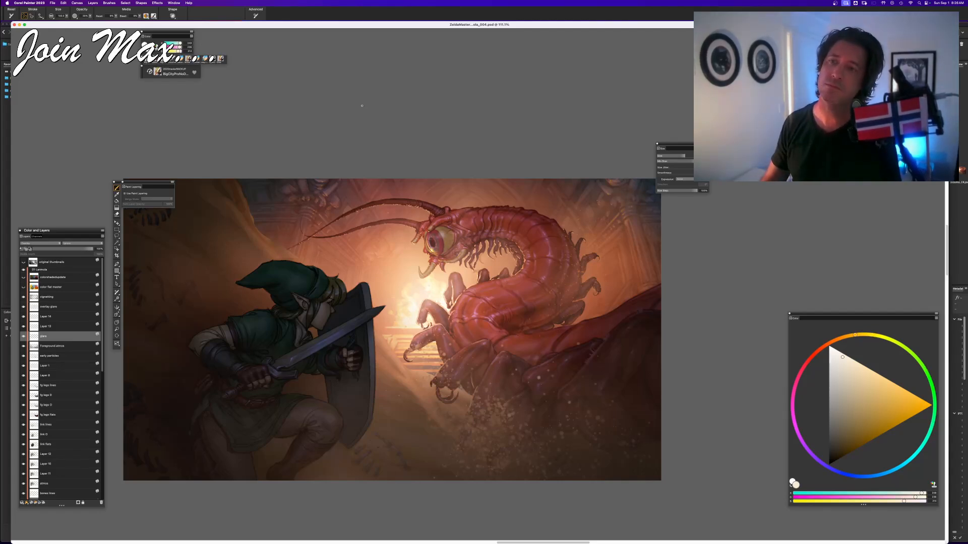
{"action": "key", "text": "super+equal"}
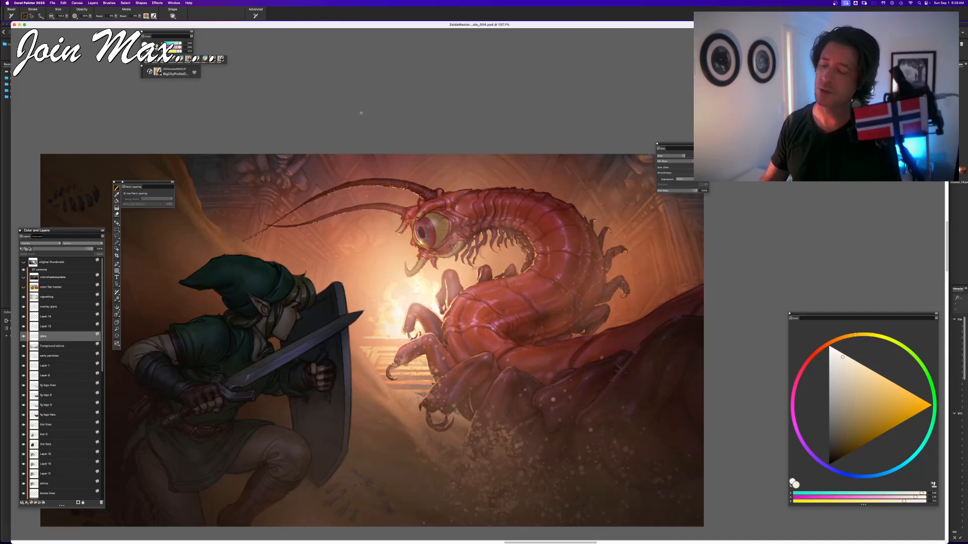
{"action": "key", "text": "super+equal"}
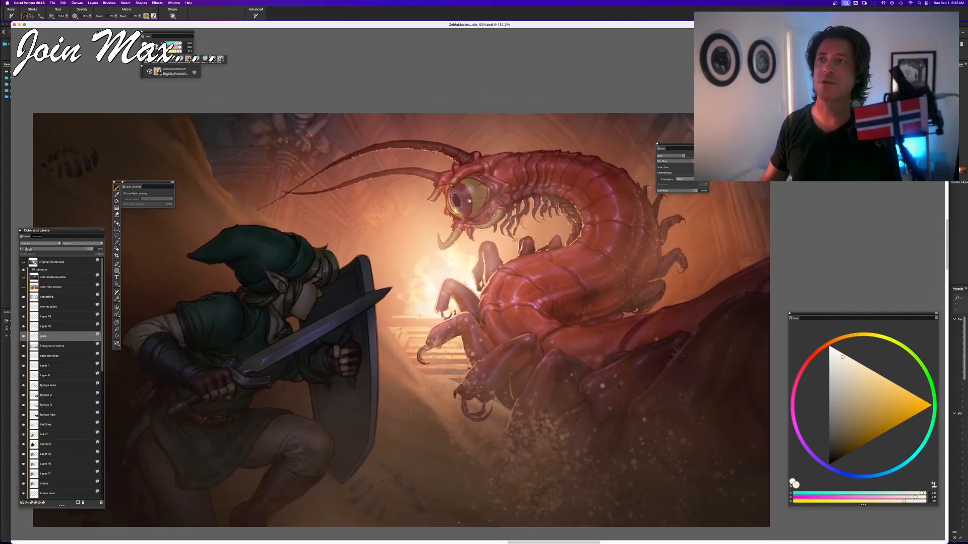
{"action": "left_click_drag", "start_coordinate": [470, 201], "coordinate": [458, 214]}
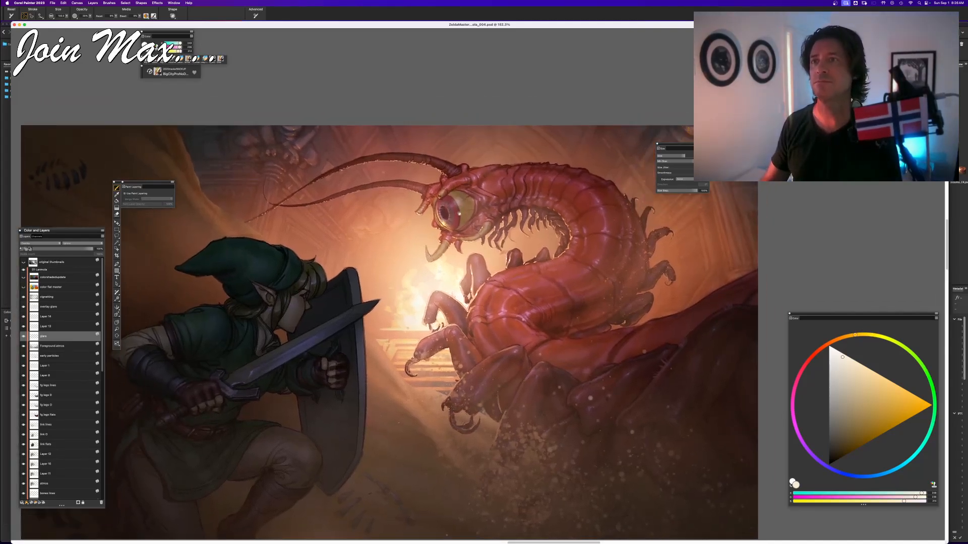
{"action": "key", "text": "super+0"}
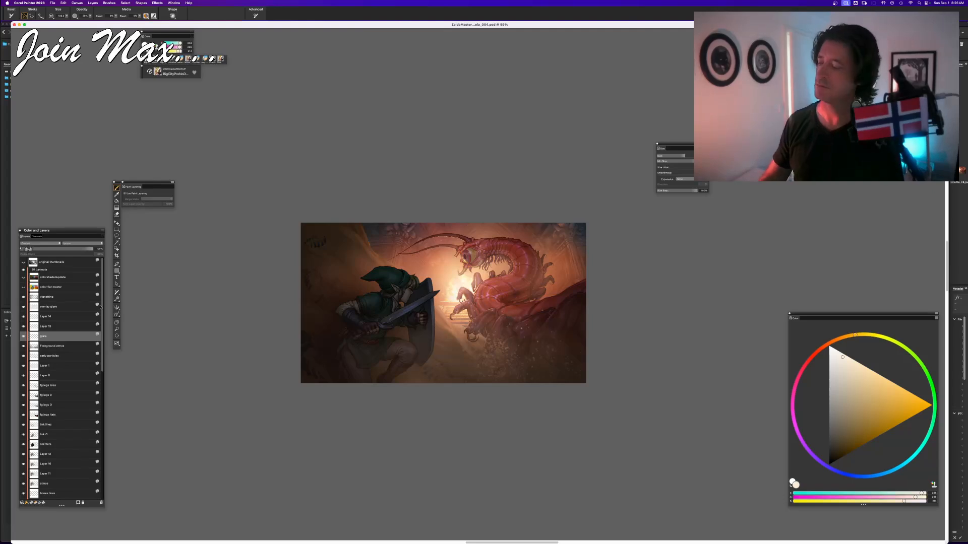
- Toggle the glare layer's two copies on and off to compare their effect on the creature, leaving both shown
{"action": "left_click", "coordinate": [24, 337]}
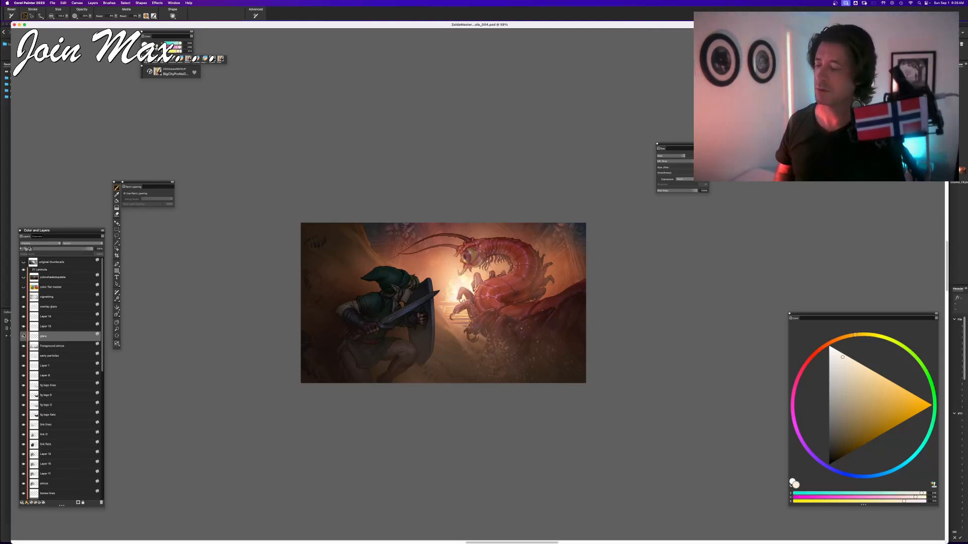
{"action": "left_click", "coordinate": [23, 327]}
{"action": "left_click", "coordinate": [23, 327]}
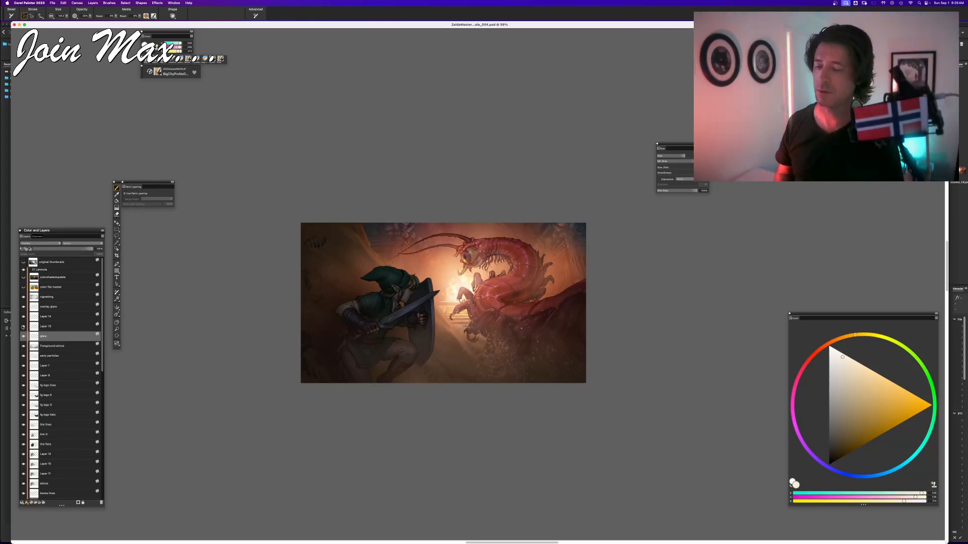
{"action": "left_click", "coordinate": [23, 317]}
{"action": "left_click", "coordinate": [23, 316]}
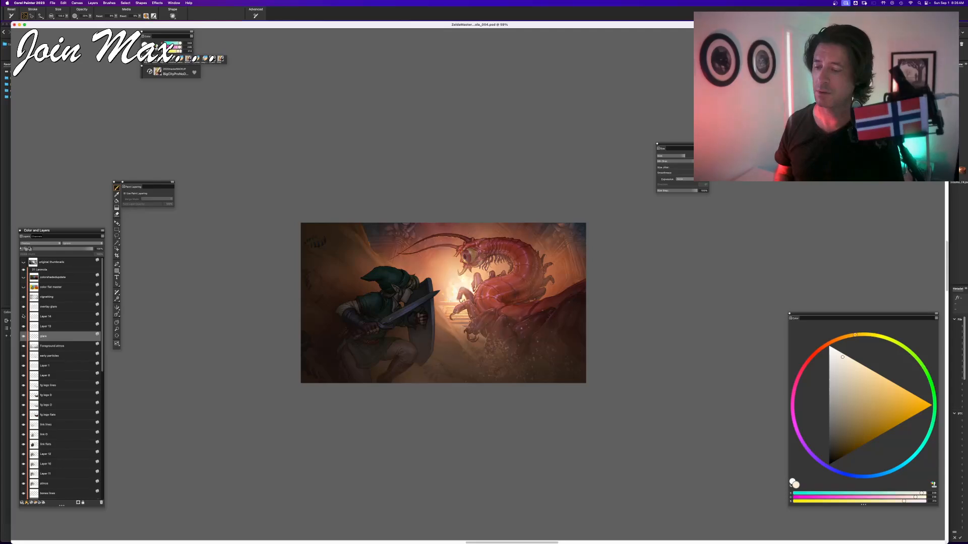
{"action": "left_click", "coordinate": [23, 317]}
{"action": "left_click", "coordinate": [23, 317]}
{"action": "left_click", "coordinate": [23, 316]}
{"action": "left_click", "coordinate": [23, 317]}
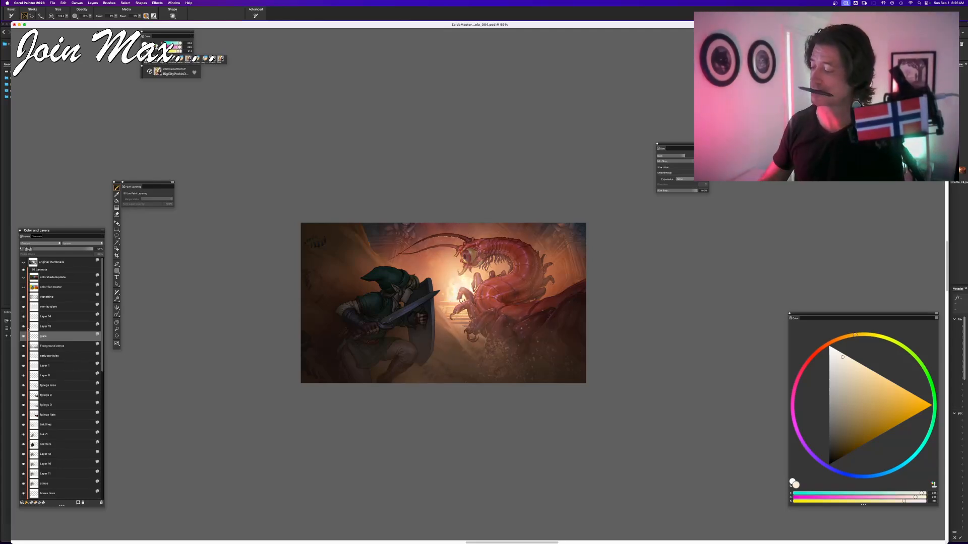
{"action": "left_click", "coordinate": [23, 327]}
{"action": "left_click", "coordinate": [24, 327]}
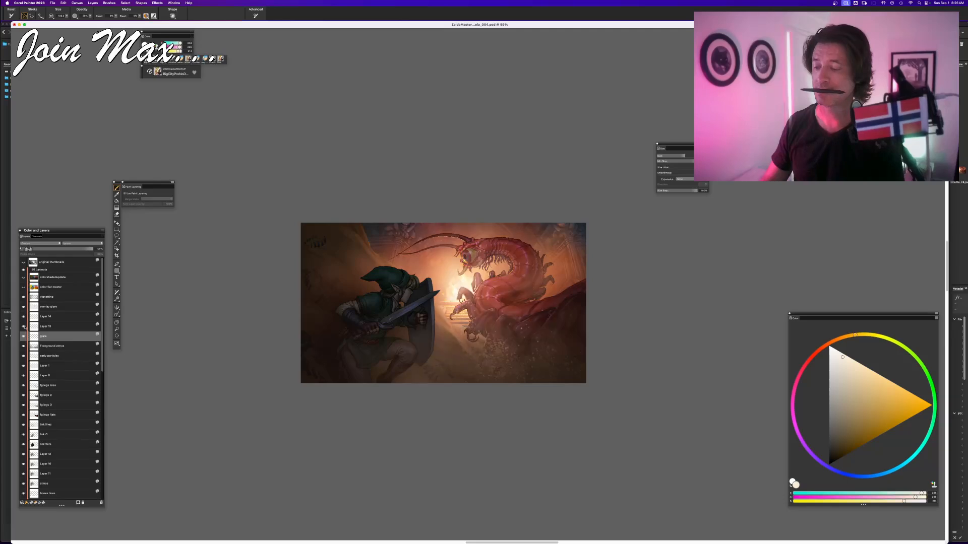
- Copy the lower glare copy and paste it as another layer, undo the paste, and make the lower copy active again
{"action": "left_click", "coordinate": [37, 327]}
{"action": "key", "text": "super+c"}
{"action": "key", "text": "super+v"}
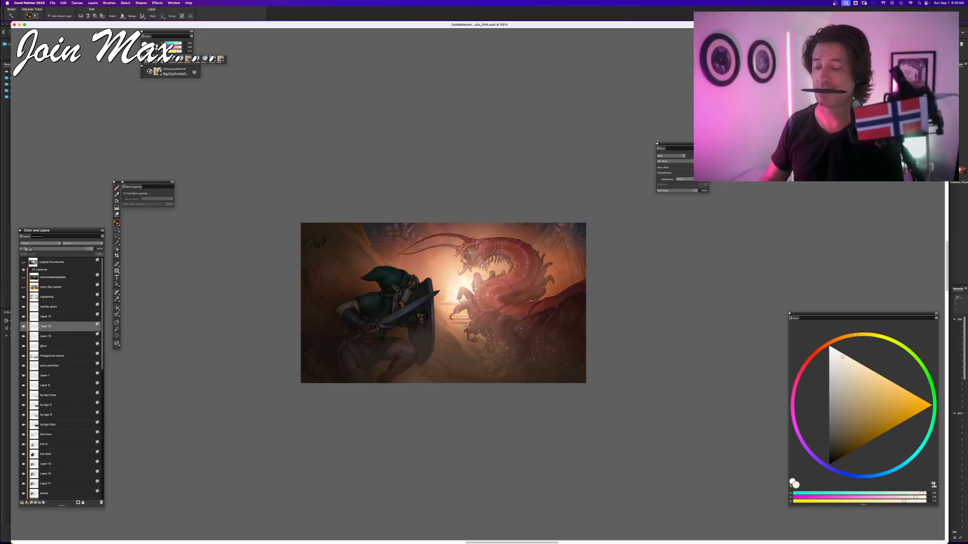
{"action": "key", "text": "super+z"}
{"action": "left_click", "coordinate": [33, 329]}
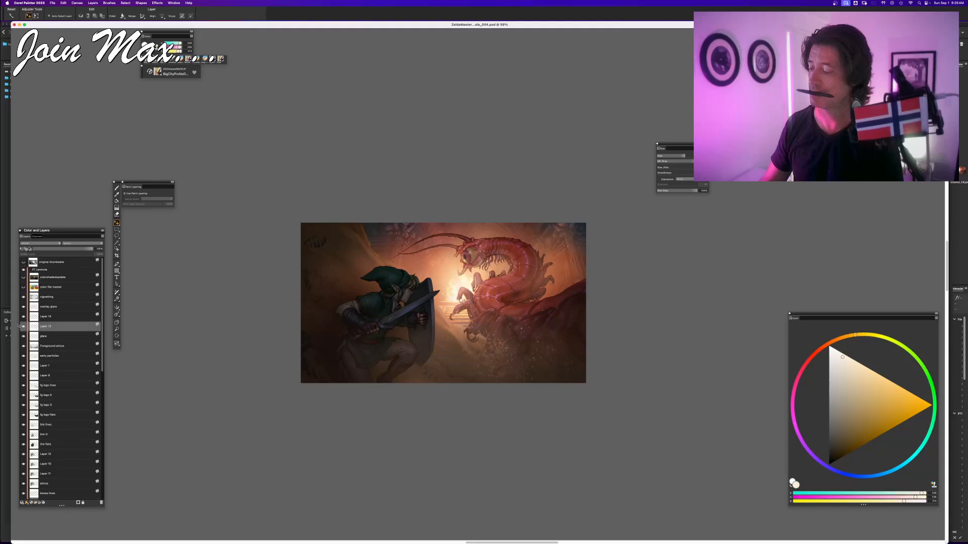
- Paste a third glare copy above the upper existing copy and hide the new layer
{"action": "left_click", "coordinate": [23, 317]}
{"action": "left_click", "coordinate": [23, 317]}
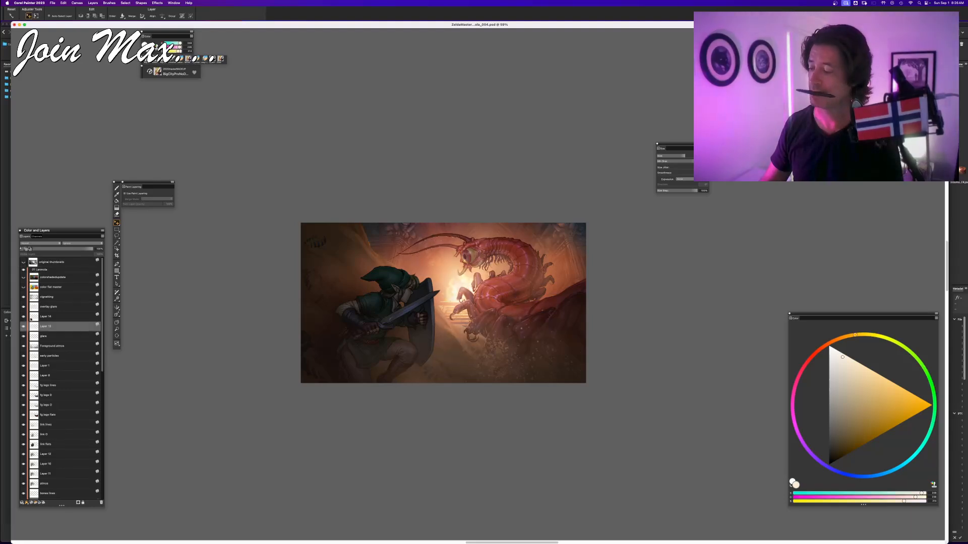
{"action": "left_click", "coordinate": [33, 320]}
{"action": "key", "text": "super+v"}
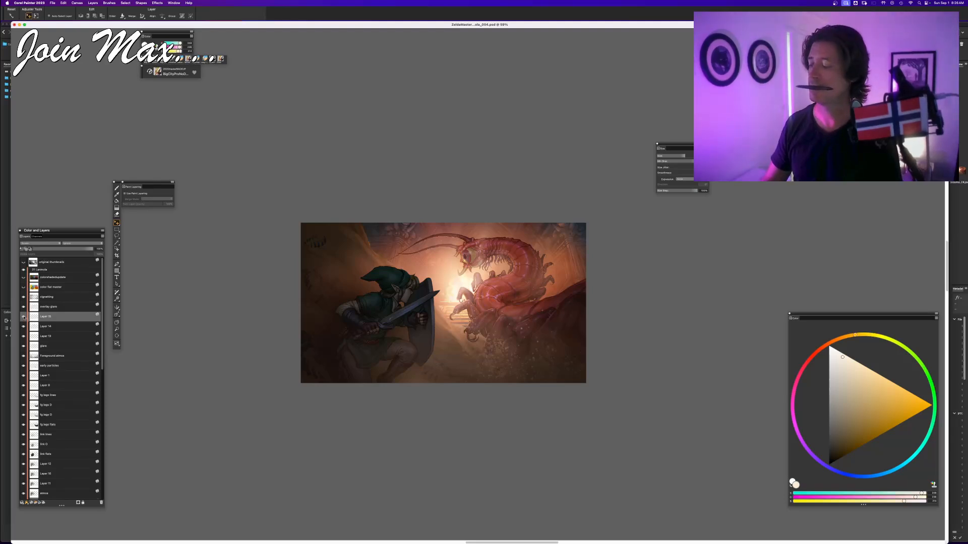
{"action": "left_click", "coordinate": [23, 317]}
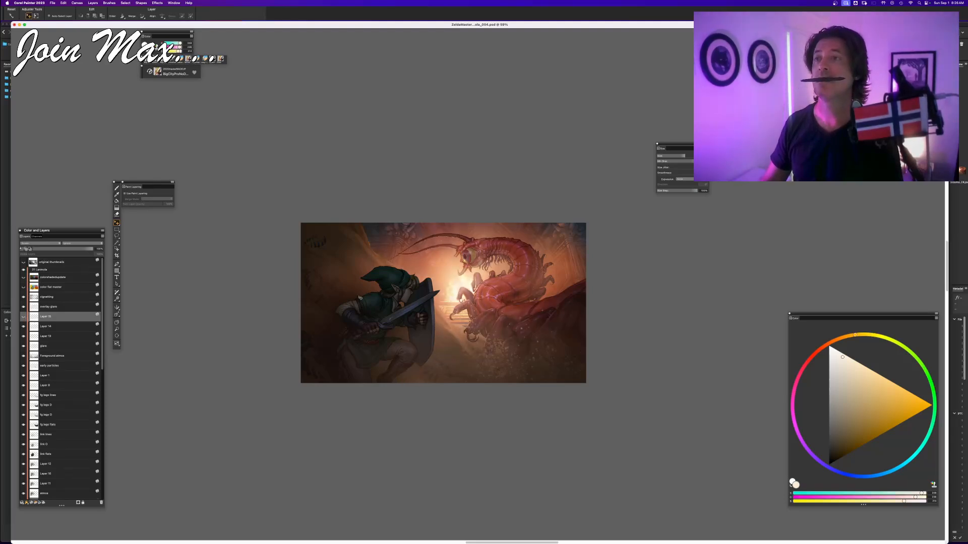
- Switch to the brush, toggle the link lines layer to check the hero's outlines, and make that layer active
{"action": "scroll", "coordinate": [409, 314], "scroll_direction": "up", "scroll_amount": 3}
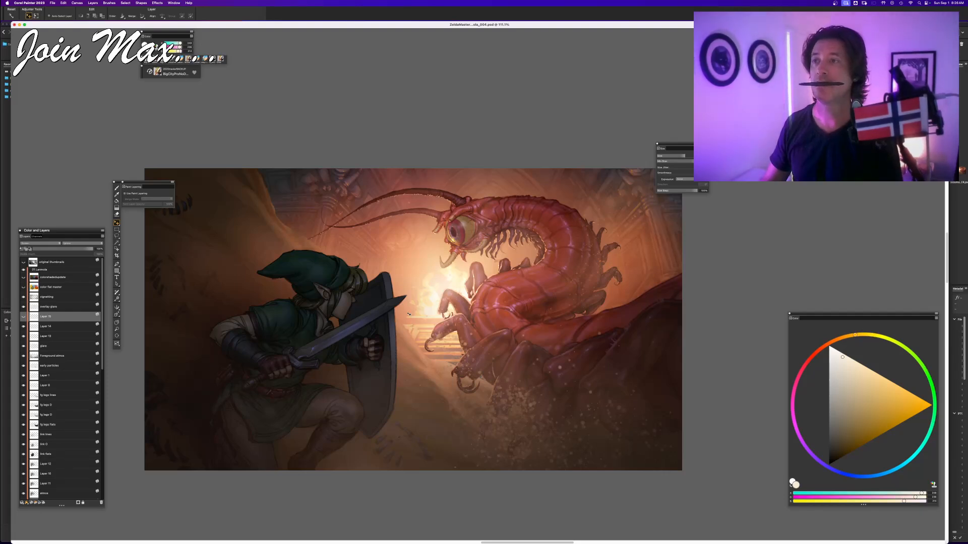
{"action": "scroll", "coordinate": [409, 313], "scroll_direction": "up", "scroll_amount": 1}
{"action": "scroll", "coordinate": [408, 314], "scroll_direction": "up", "scroll_amount": 1}
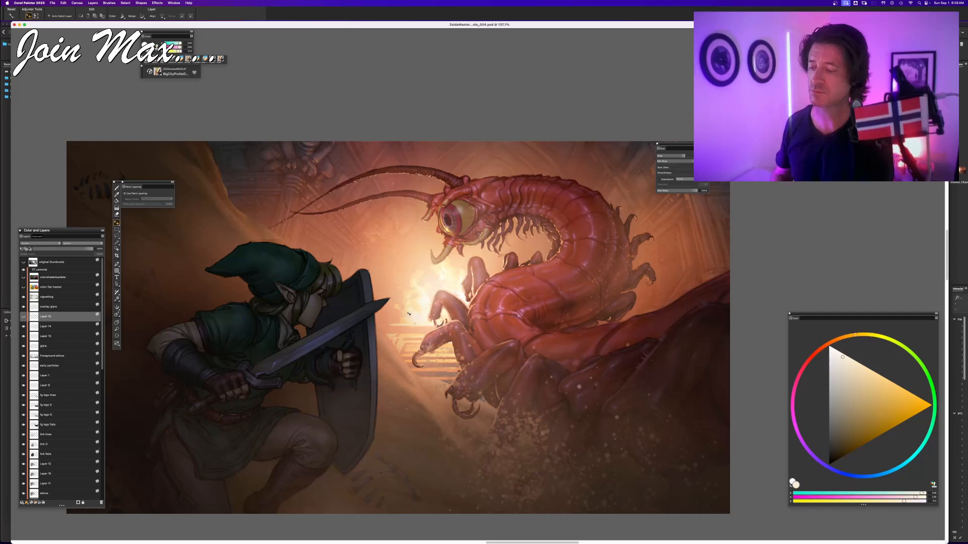
{"action": "key", "text": "b"}
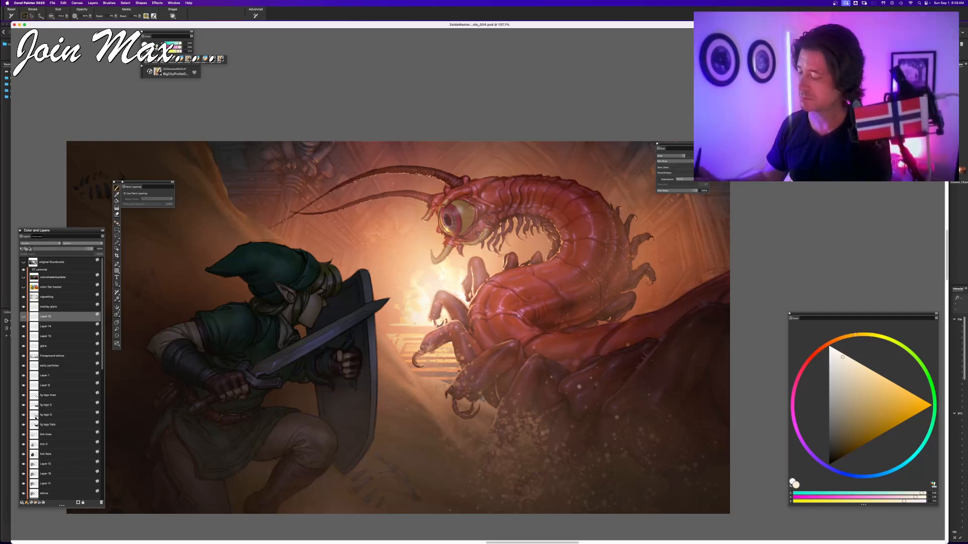
{"action": "left_click", "coordinate": [23, 435]}
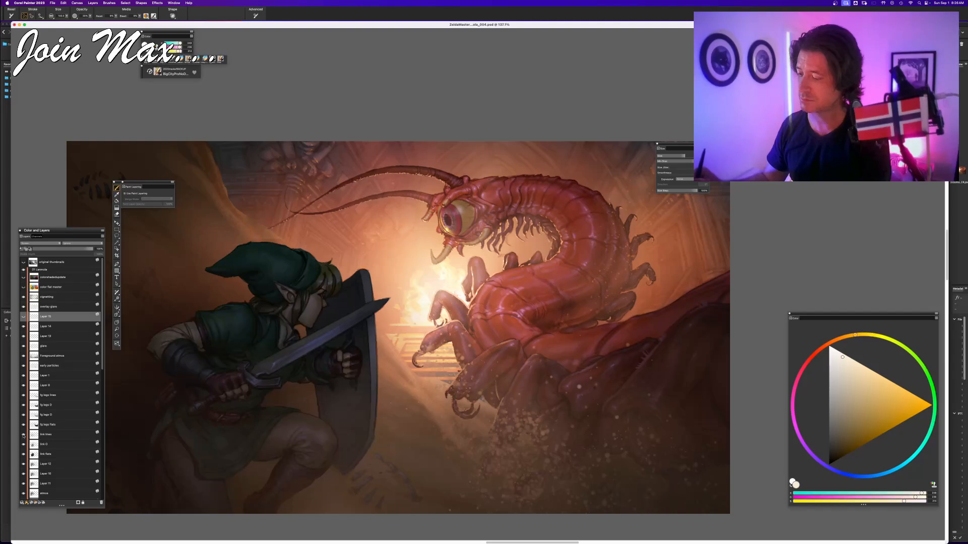
{"action": "left_click", "coordinate": [23, 435]}
{"action": "left_click", "coordinate": [48, 437]}
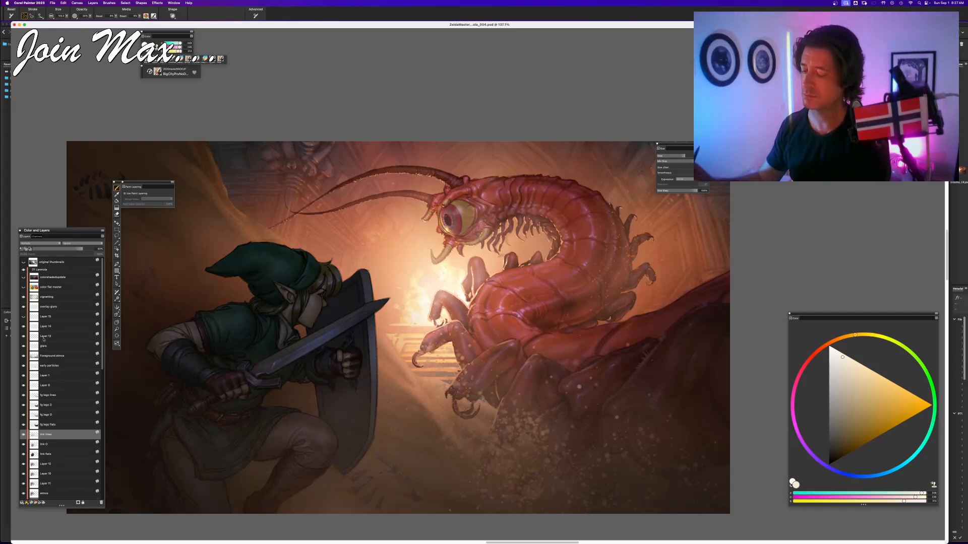
- Toggle the link flats layer to check the hero's base colours, and make it the active layer
{"action": "left_click_drag", "start_coordinate": [189, 453], "coordinate": [231, 398]}
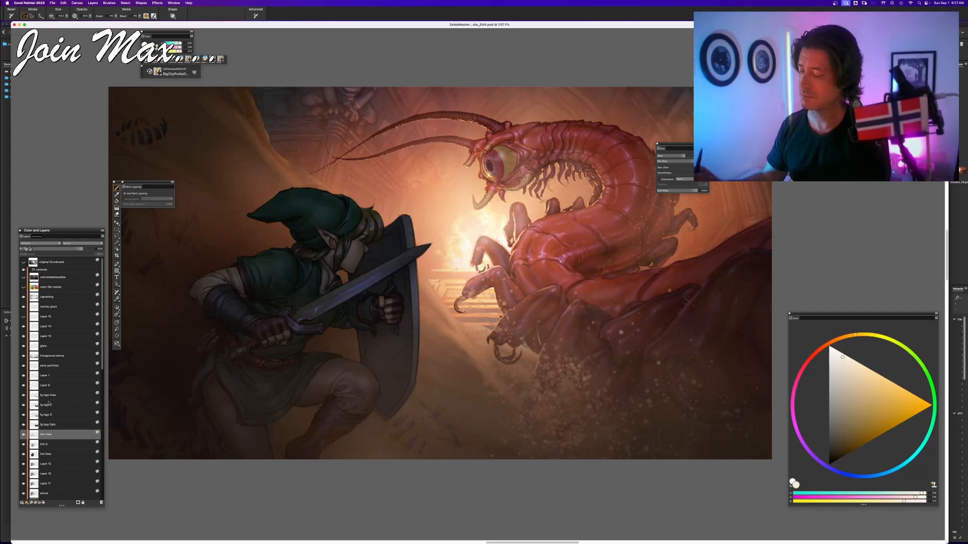
{"action": "left_click", "coordinate": [23, 454]}
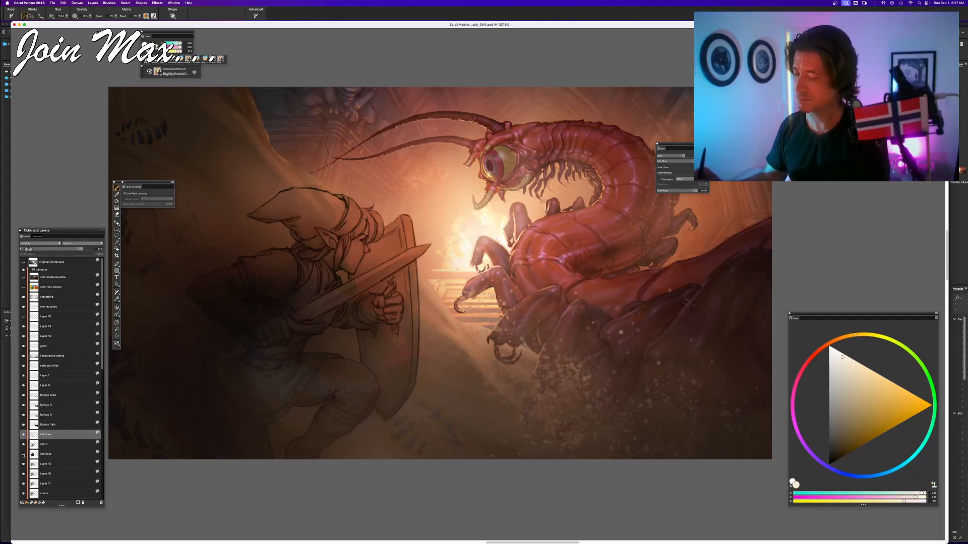
{"action": "left_click", "coordinate": [23, 455]}
{"action": "left_click", "coordinate": [44, 457]}
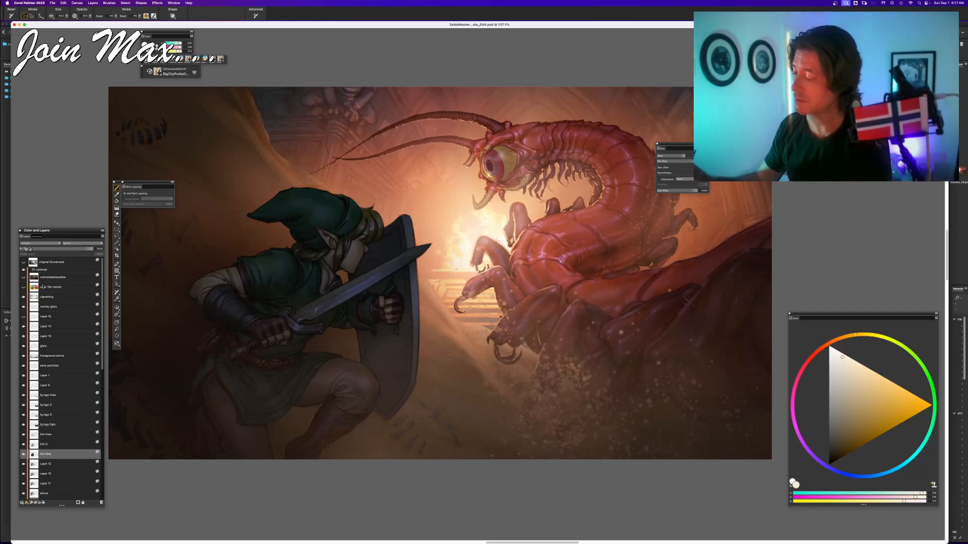
- Toggle the glare layer and the two copies directly above it one by one to compare them, leaving all shown
{"action": "left_click", "coordinate": [23, 347]}
{"action": "left_click", "coordinate": [23, 346]}
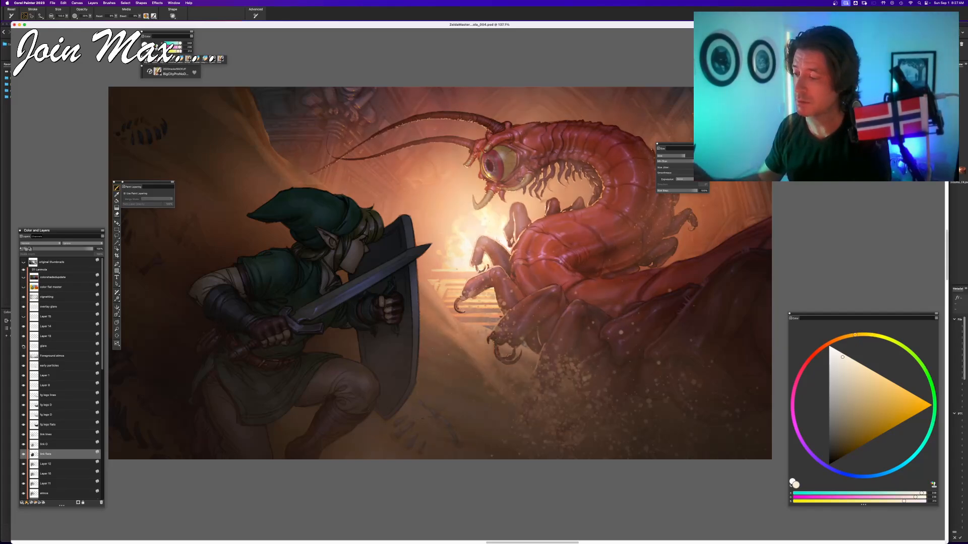
{"action": "left_click", "coordinate": [23, 338]}
{"action": "left_click", "coordinate": [24, 338]}
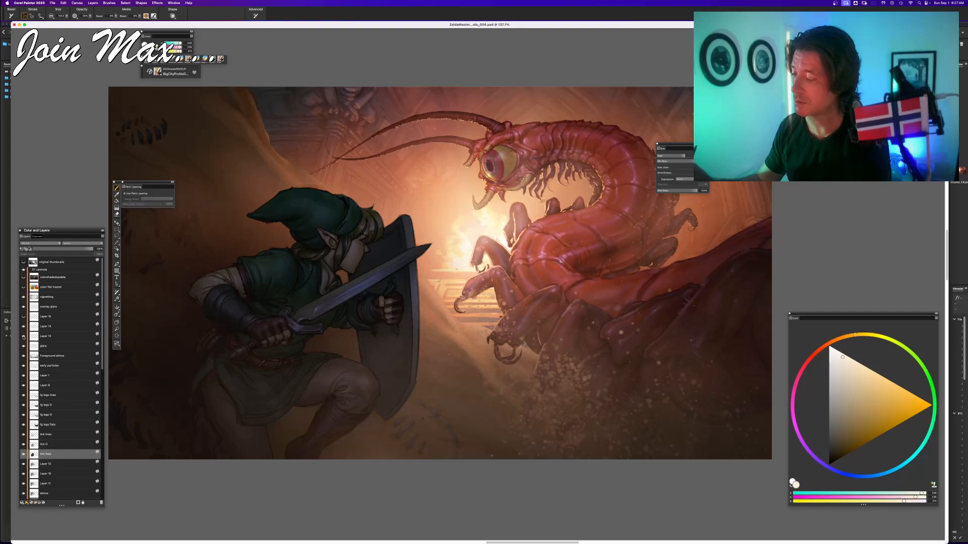
{"action": "left_click", "coordinate": [23, 327]}
{"action": "left_click", "coordinate": [23, 327]}
- Compare the creature with and without the topmost glare copy and leave that layer shown
{"action": "left_click", "coordinate": [23, 317]}
{"action": "left_click", "coordinate": [24, 317]}
{"action": "left_click", "coordinate": [23, 318]}
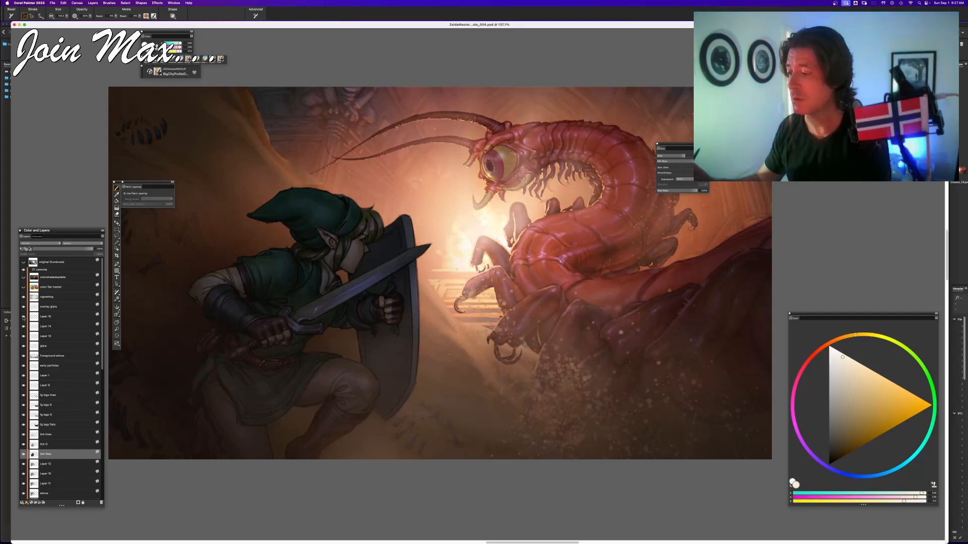
{"action": "left_click", "coordinate": [23, 318]}
{"action": "left_click", "coordinate": [23, 318]}
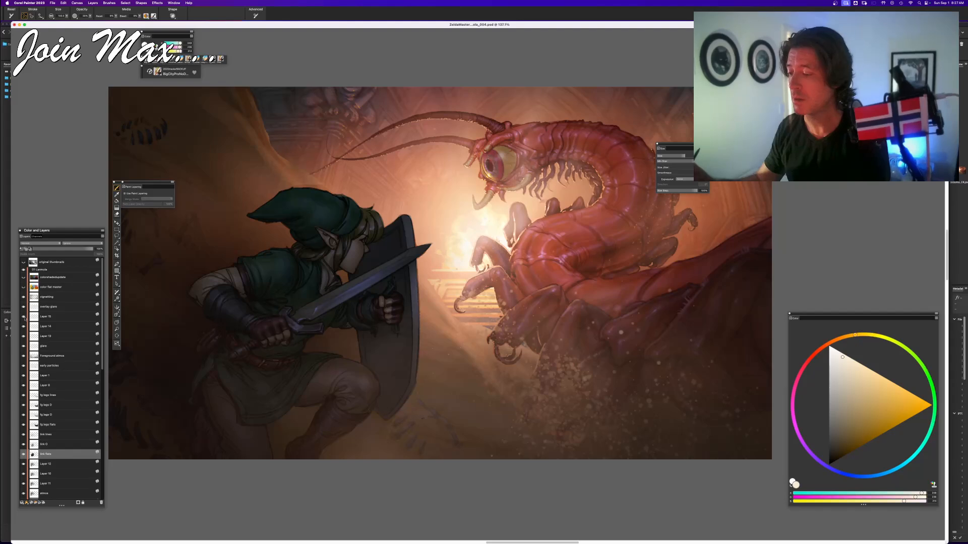
{"action": "left_click", "coordinate": [23, 317]}
{"action": "left_click", "coordinate": [23, 317]}
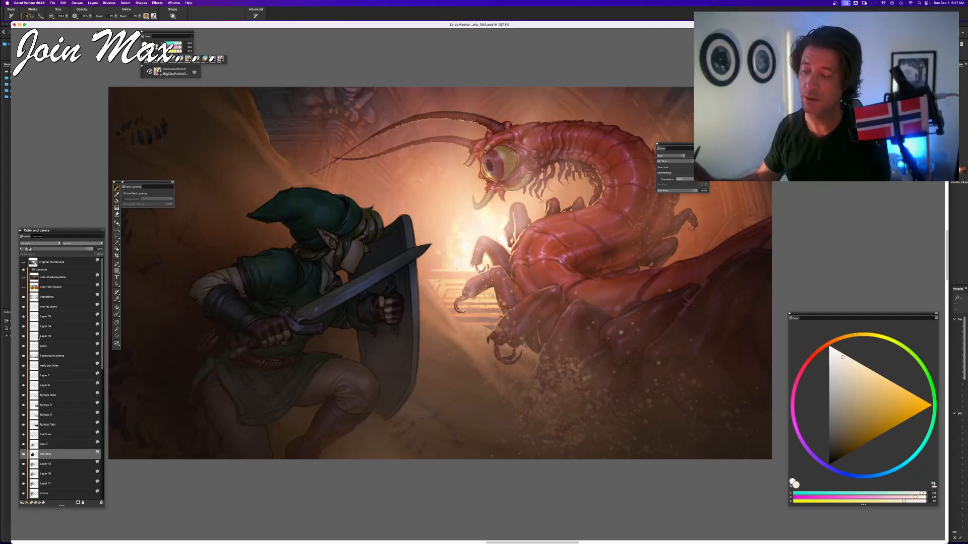
- Switch to the eraser, compare the overlay glare layer on and off, and make it the active layer, leaving it shown
{"action": "scroll", "coordinate": [140, 354], "scroll_direction": "up", "scroll_amount": 3}
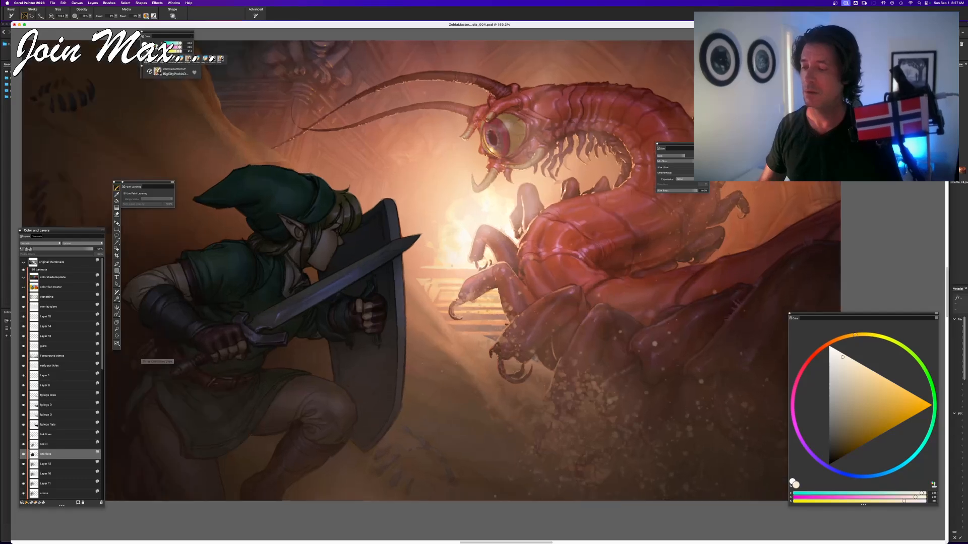
{"action": "left_click_drag", "start_coordinate": [215, 253], "coordinate": [357, 382]}
{"action": "scroll", "coordinate": [356, 382], "scroll_direction": "up", "scroll_amount": 2}
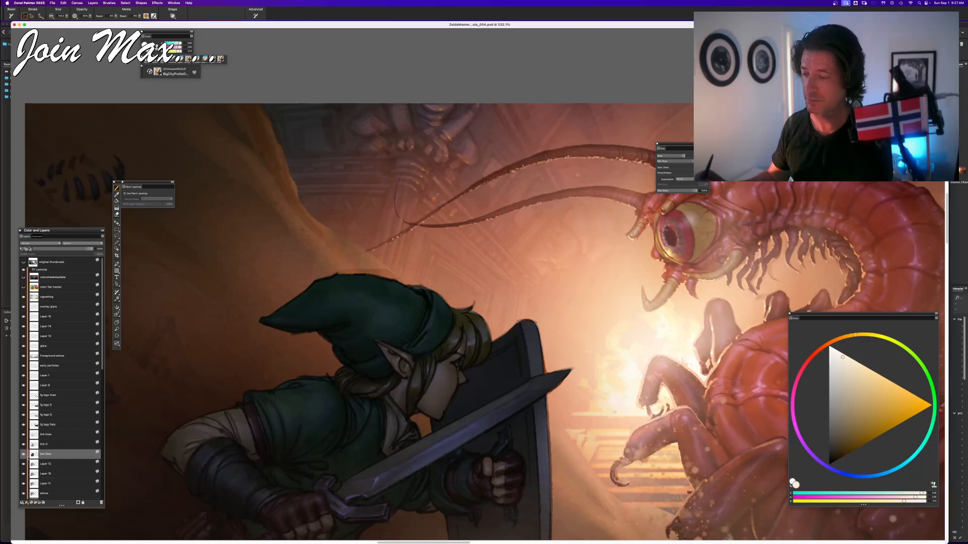
{"action": "key", "text": "n"}
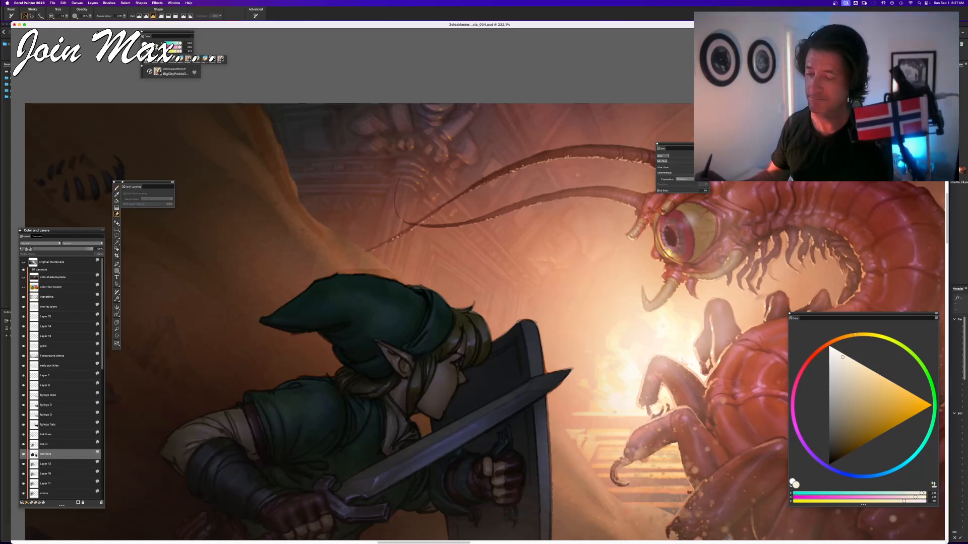
{"action": "left_click", "coordinate": [23, 307]}
{"action": "left_click", "coordinate": [23, 306]}
{"action": "left_click", "coordinate": [24, 307]}
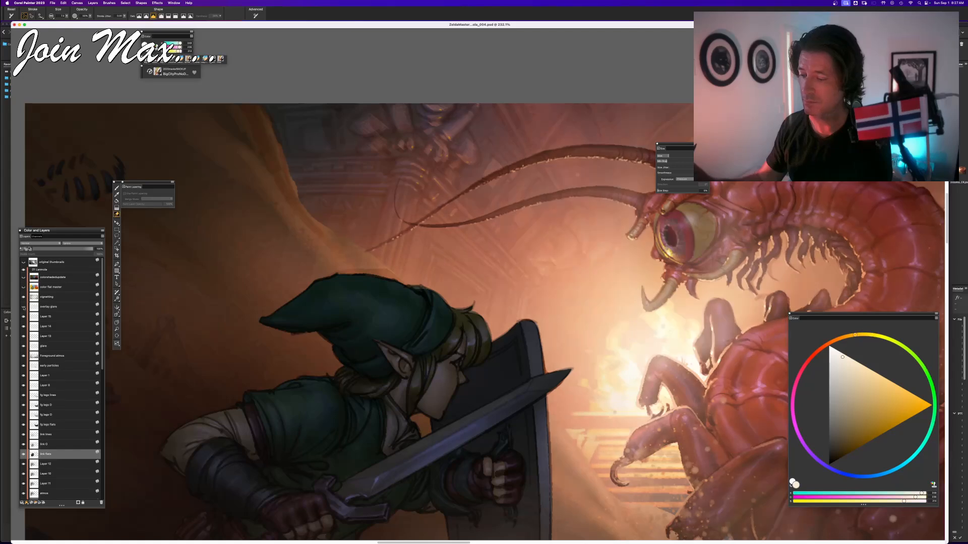
{"action": "left_click", "coordinate": [23, 306]}
{"action": "left_click", "coordinate": [24, 307]}
{"action": "left_click", "coordinate": [43, 308]}
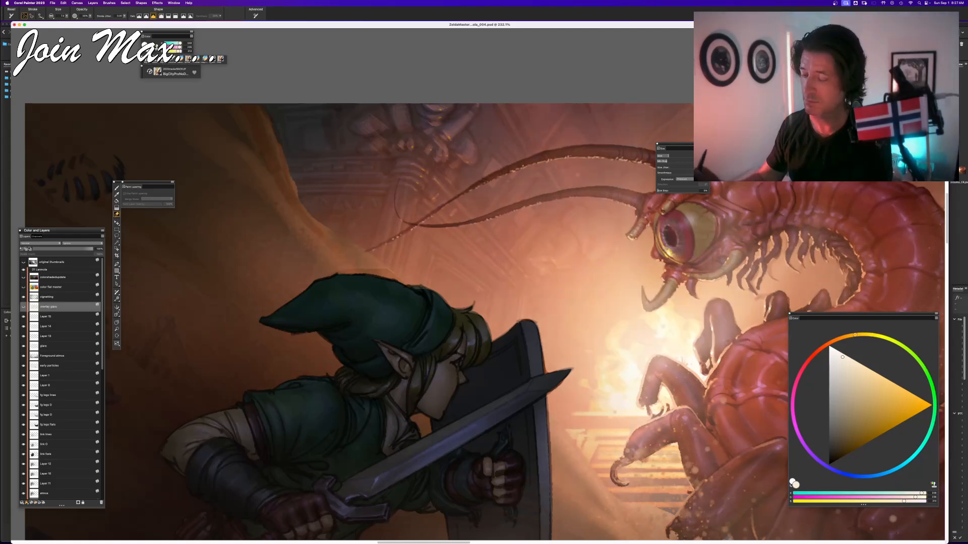
{"action": "left_click", "coordinate": [23, 307]}
{"action": "left_click", "coordinate": [53, 343]}
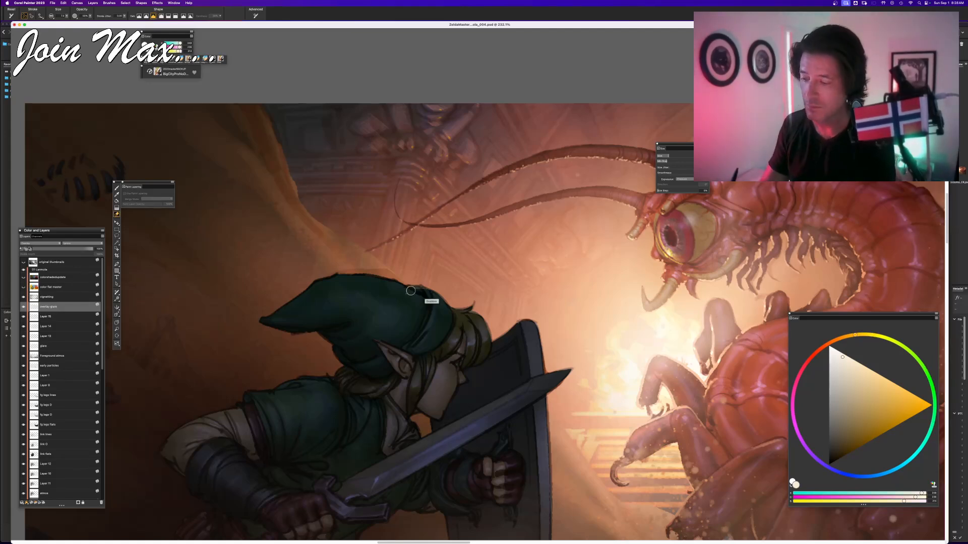
- Make Layer 14 active and toggle the glare and foreground atmos layers to compare them, leaving both shown
{"action": "left_click", "coordinate": [52, 327]}
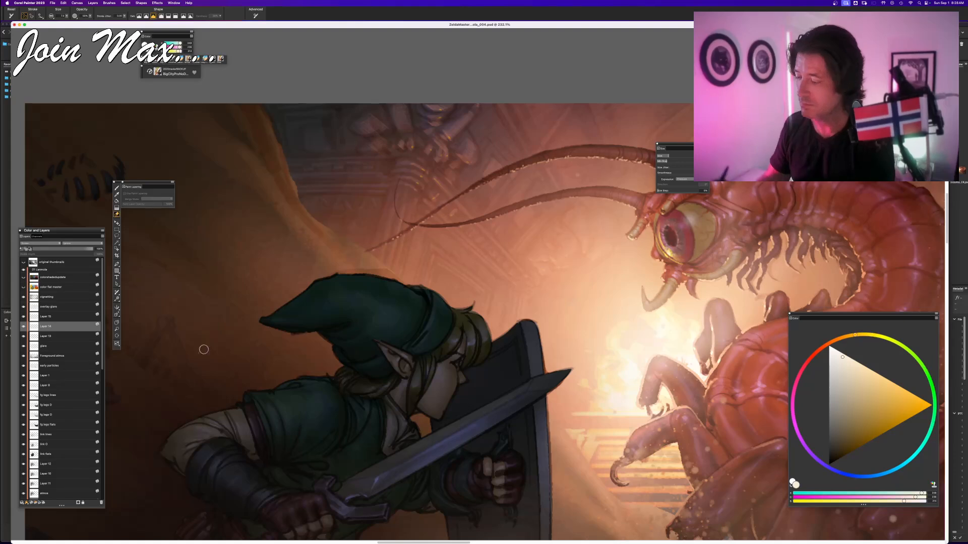
{"action": "left_click", "coordinate": [23, 347]}
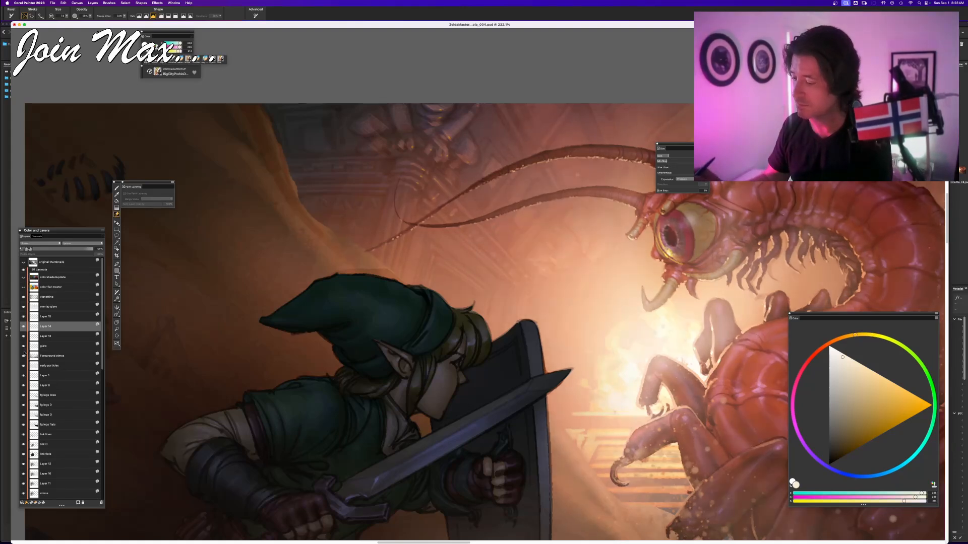
{"action": "left_click", "coordinate": [23, 356]}
{"action": "left_click", "coordinate": [23, 356]}
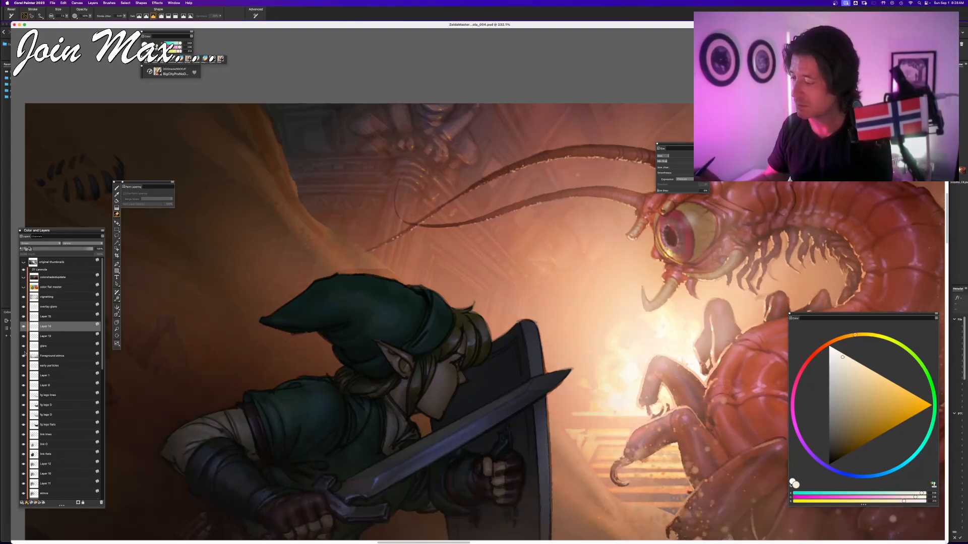
{"action": "left_click", "coordinate": [24, 356]}
{"action": "left_click", "coordinate": [23, 355]}
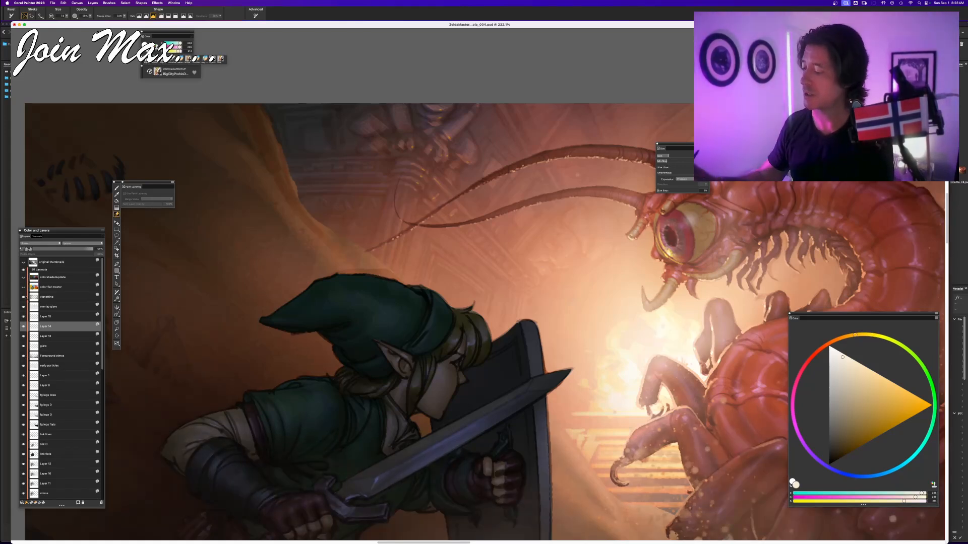
- Compare the hero with and without Layer 15 and make that layer active for editing
{"action": "left_click", "coordinate": [23, 317]}
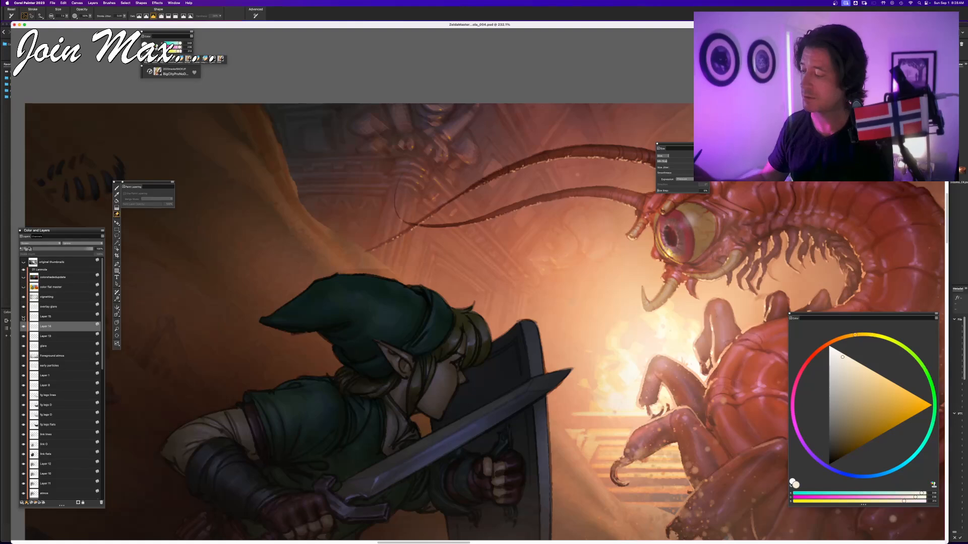
{"action": "left_click", "coordinate": [23, 316]}
{"action": "left_click", "coordinate": [44, 316]}
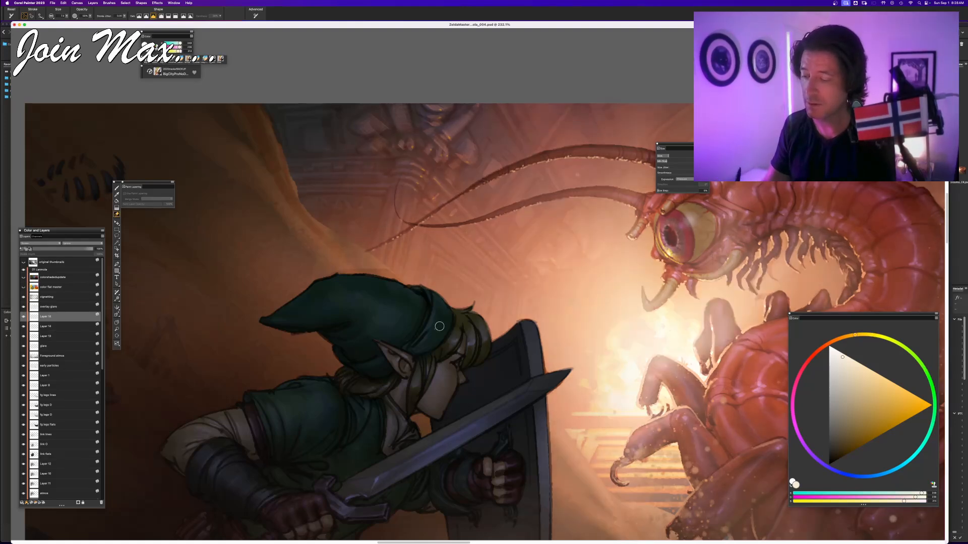
{"action": "key", "text": "b"}
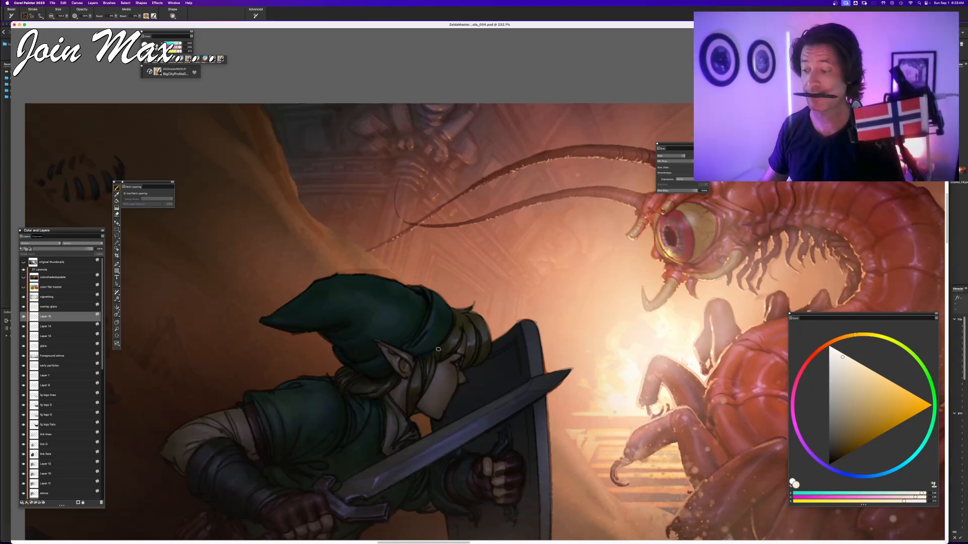
- Try transforming a rectangular area over the hero's hat on Layer 15, undo it and clear the selection
{"action": "key", "text": "r"}
{"action": "left_click_drag", "start_coordinate": [200, 202], "coordinate": [421, 364]}
{"action": "key", "text": "super+c"}
{"action": "key", "text": "f"}
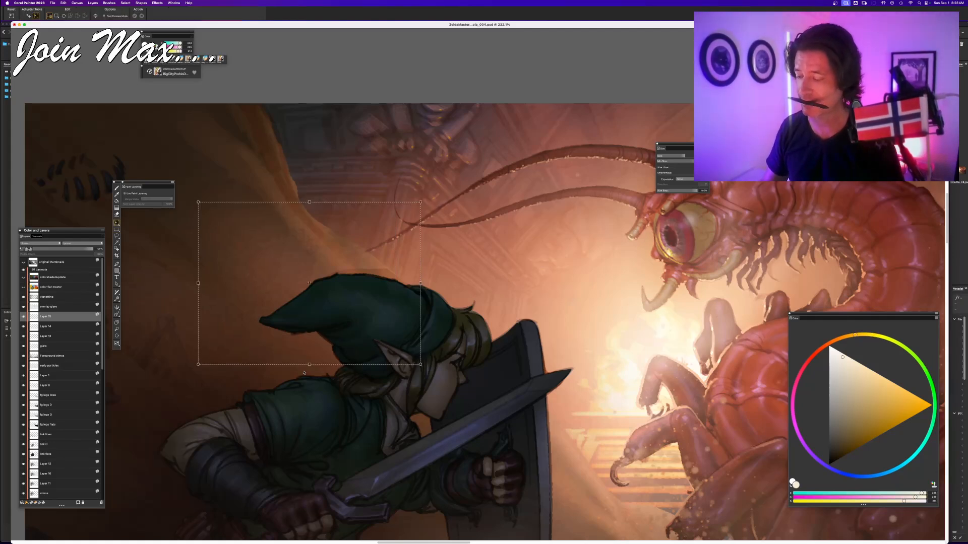
{"action": "left_click_drag", "start_coordinate": [308, 365], "coordinate": [282, 416]}
{"action": "key", "text": "Return"}
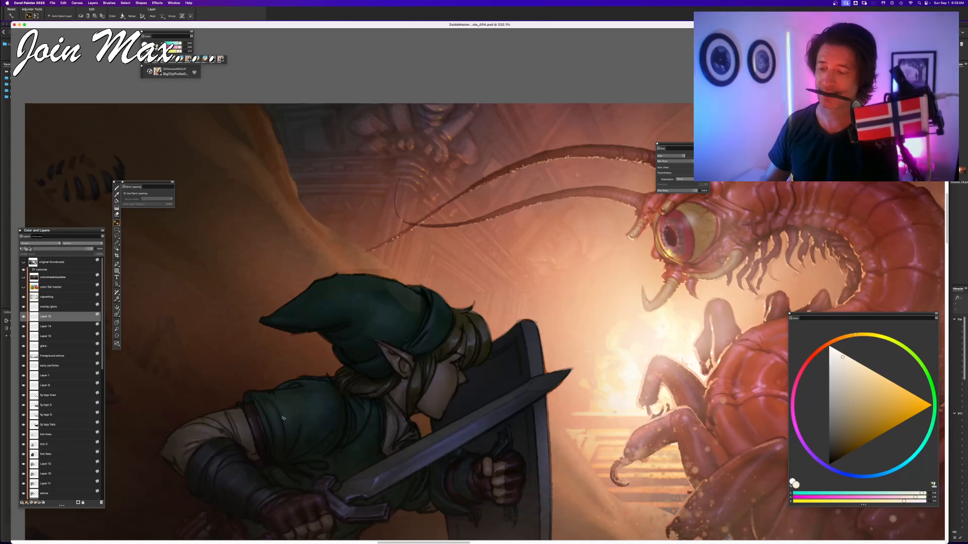
{"action": "key", "text": "super+z"}
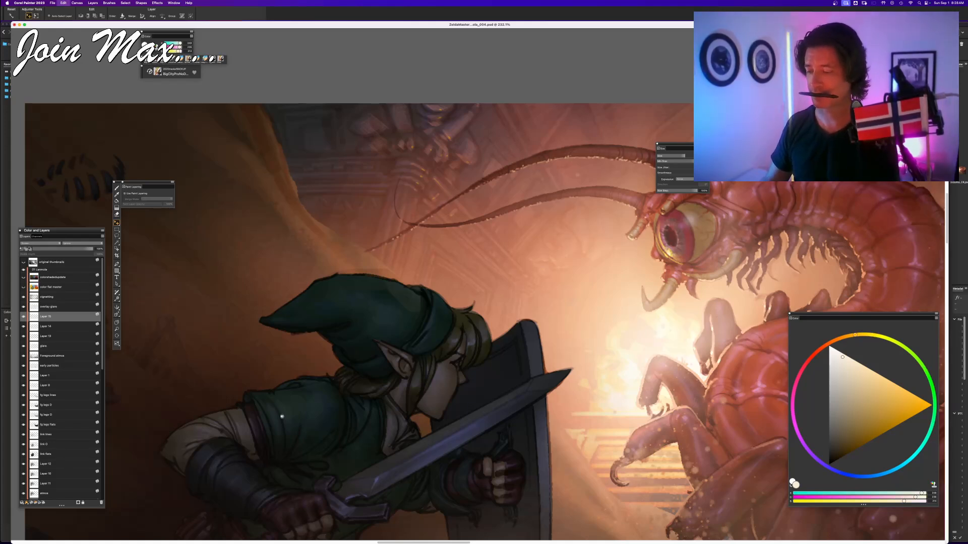
{"action": "key", "text": "super+d"}
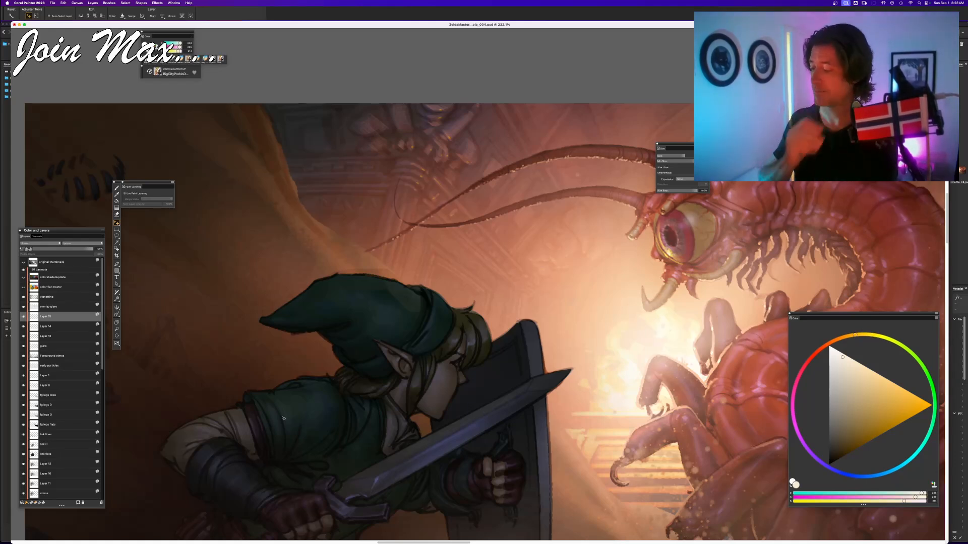
- Toggle Layer 15 and the overlay glare layer to compare their effect on the hero's hat, leaving both shown
{"action": "left_click", "coordinate": [23, 316]}
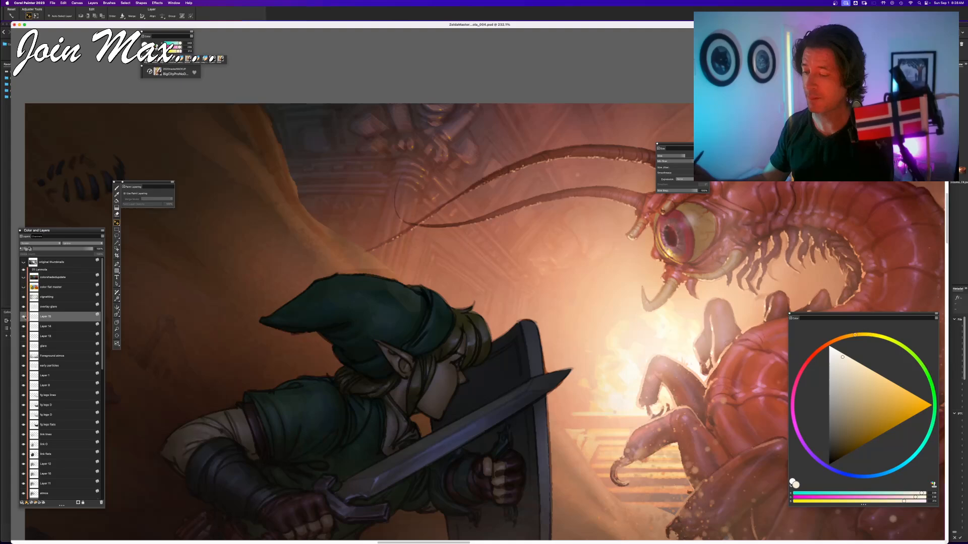
{"action": "left_click", "coordinate": [24, 316]}
{"action": "left_click", "coordinate": [24, 316]}
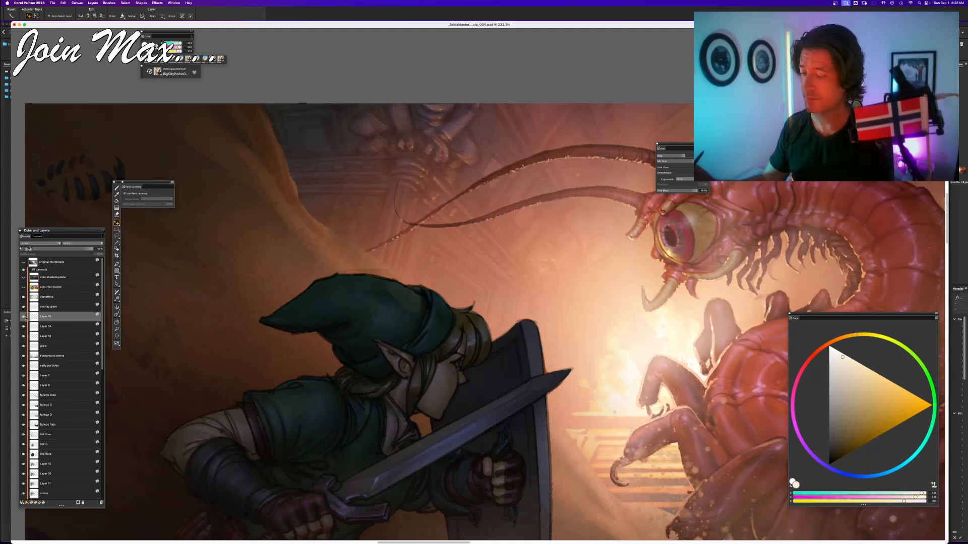
{"action": "key", "text": "b"}
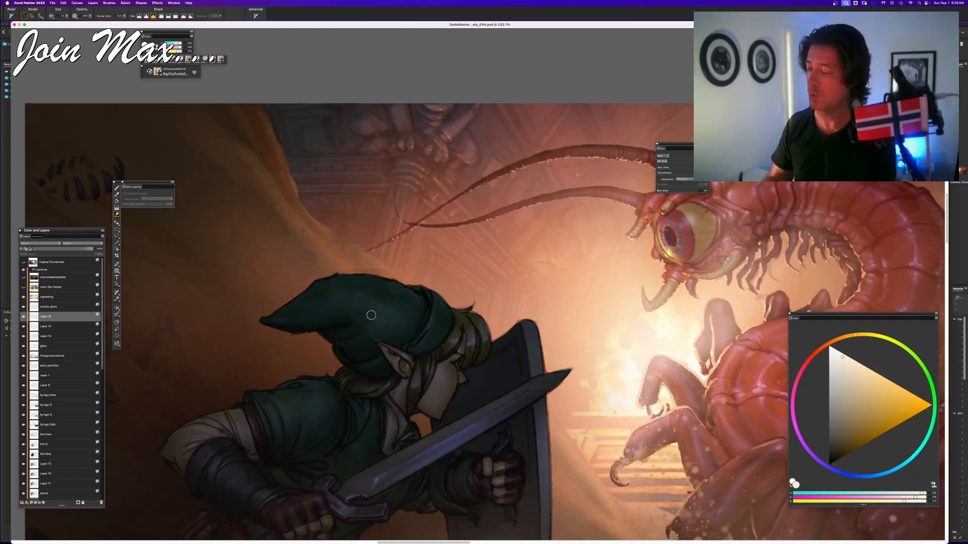
{"action": "left_click", "coordinate": [23, 306]}
{"action": "left_click", "coordinate": [23, 307]}
{"action": "left_click", "coordinate": [23, 317]}
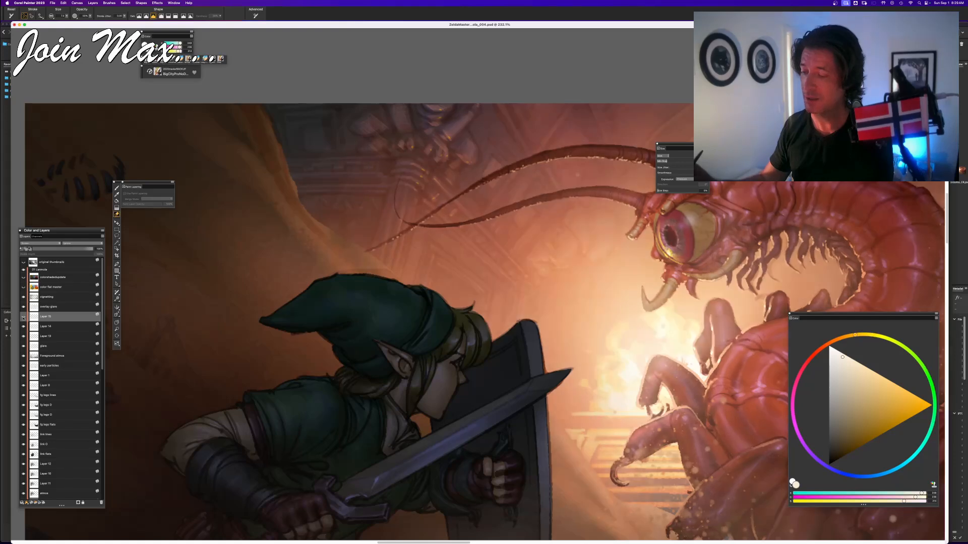
{"action": "left_click", "coordinate": [23, 317]}
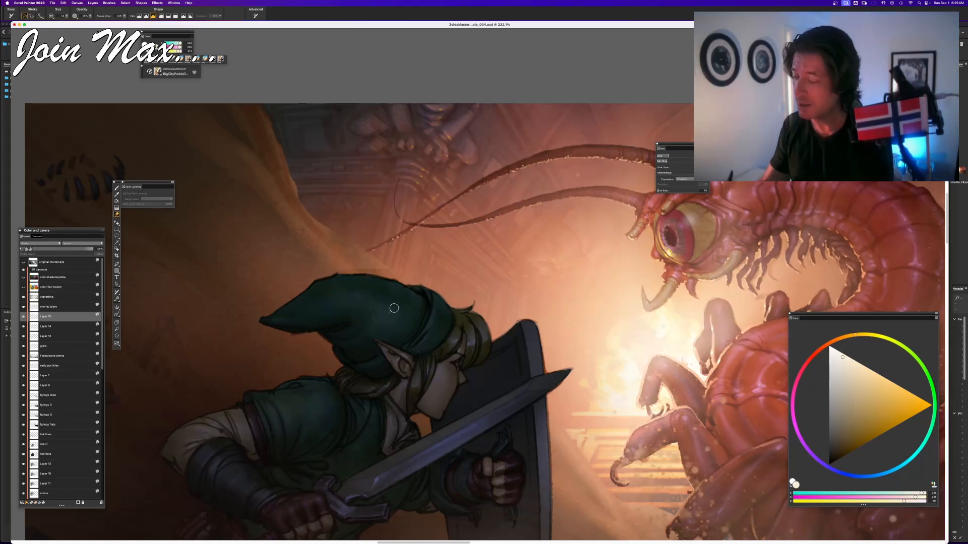
- On the overlay glare layer, select a rectangular area over the hero's hat and apply a transform to it
{"action": "left_click", "coordinate": [61, 308]}
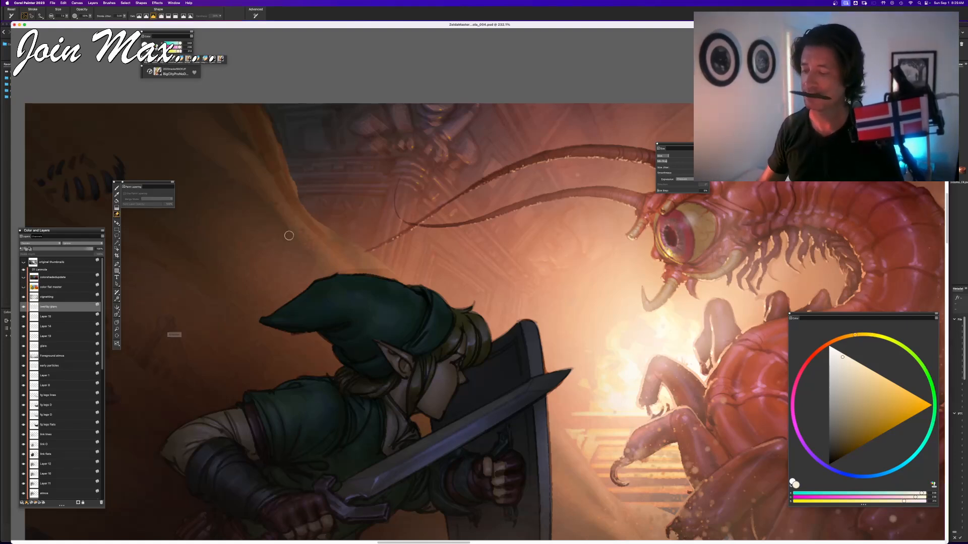
{"action": "key", "text": "r"}
{"action": "left_click_drag", "start_coordinate": [276, 235], "coordinate": [425, 308]}
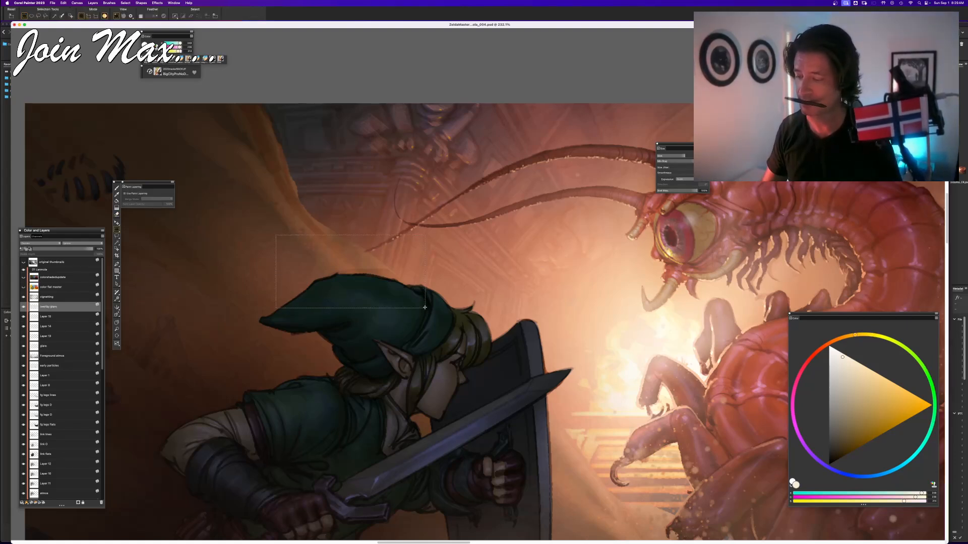
{"action": "left_click_drag", "start_coordinate": [422, 295], "coordinate": [362, 304]}
{"action": "key", "text": "alt+super+t"}
{"action": "key", "text": "Return"}
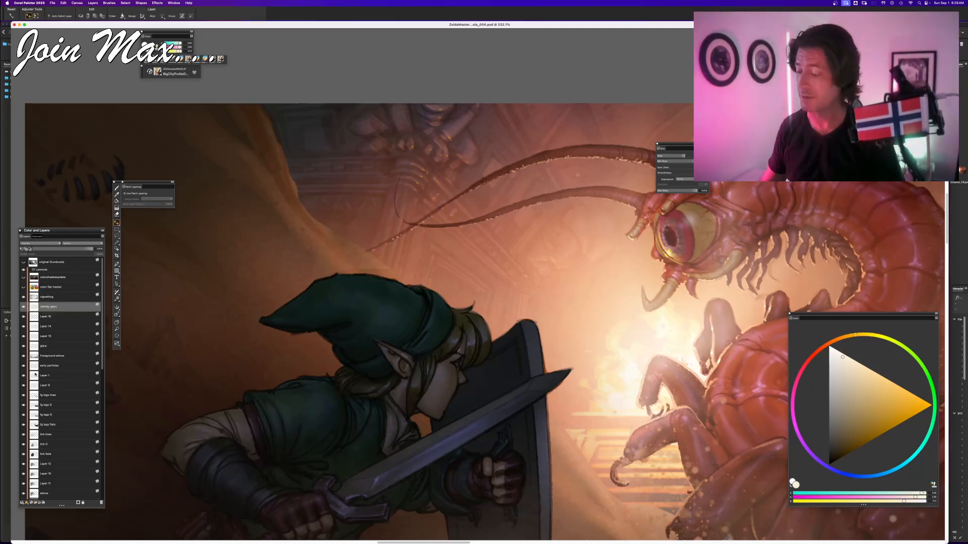
- Compare Layer 14 on and off, make it active and apply a transform to a rectangular area over the hat's crown
{"action": "left_click", "coordinate": [23, 327]}
{"action": "left_click", "coordinate": [23, 327]}
{"action": "left_click", "coordinate": [46, 326]}
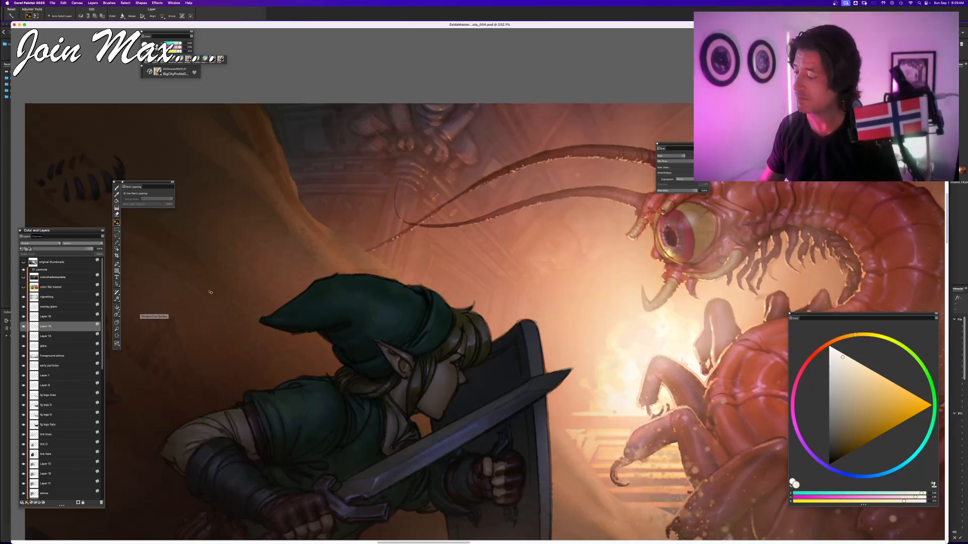
{"action": "key", "text": "r"}
{"action": "left_click_drag", "start_coordinate": [327, 236], "coordinate": [368, 310]}
{"action": "key", "text": "alt+super+t"}
{"action": "key", "text": "Return"}
{"action": "key", "text": "b"}
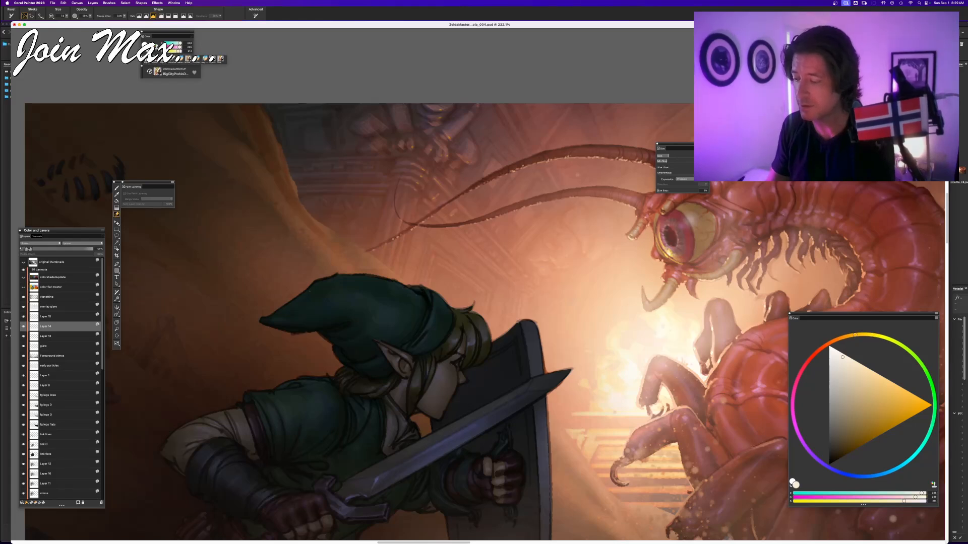
- Check Layer 13 on and off, make it active, apply a transform to a rectangular area over the hat and clear the selection
{"action": "left_click", "coordinate": [23, 336]}
{"action": "left_click", "coordinate": [24, 336]}
{"action": "left_click", "coordinate": [55, 336]}
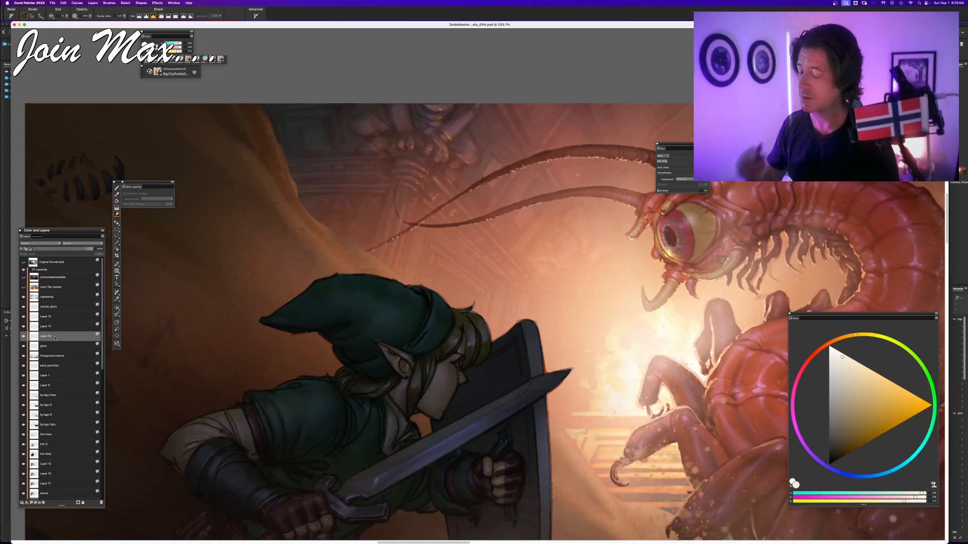
{"action": "key", "text": "r"}
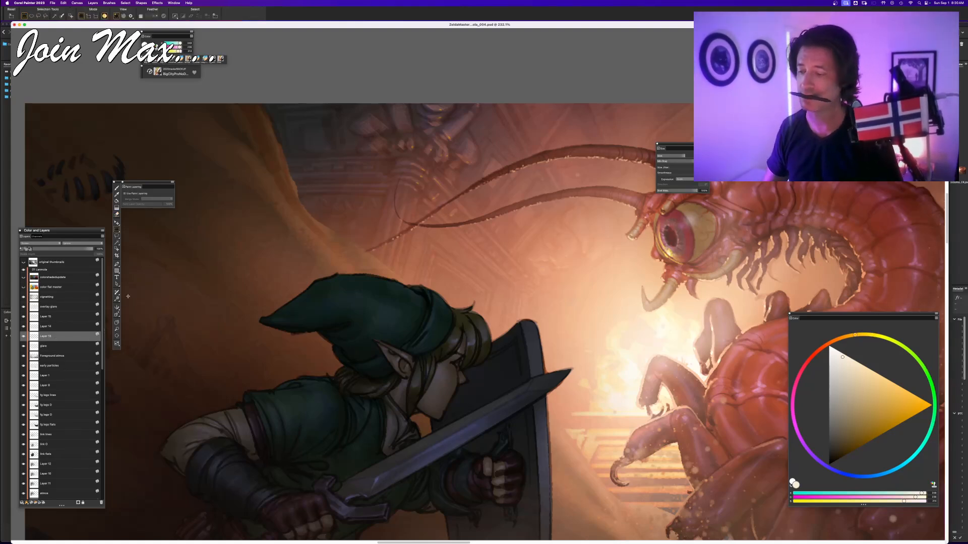
{"action": "mouse_move", "coordinate": [323, 257]}
{"action": "left_mouse_down"}
{"action": "mouse_move", "coordinate": [420, 295]}
{"action": "mouse_move", "coordinate": [370, 309]}
{"action": "left_mouse_up"}
{"action": "key", "text": "super+t"}
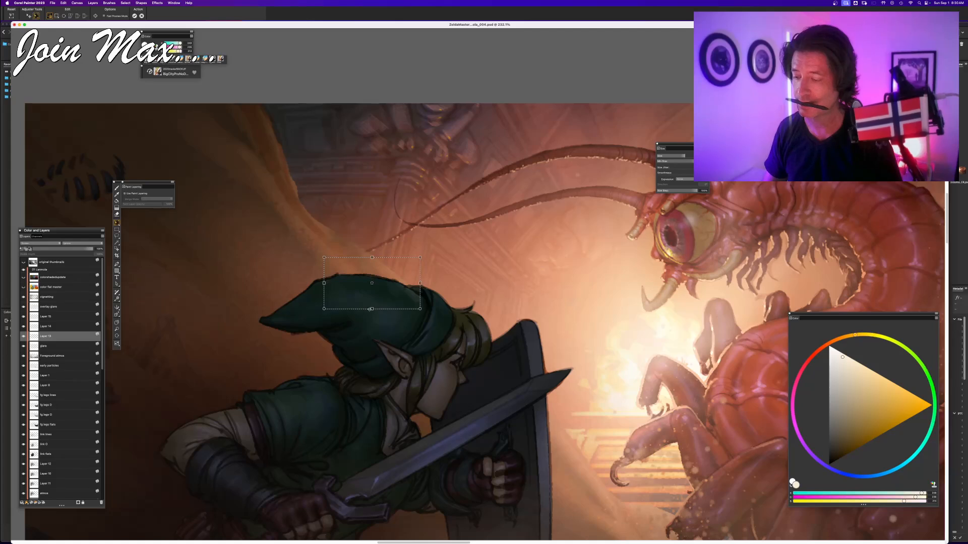
{"action": "key", "text": "Return"}
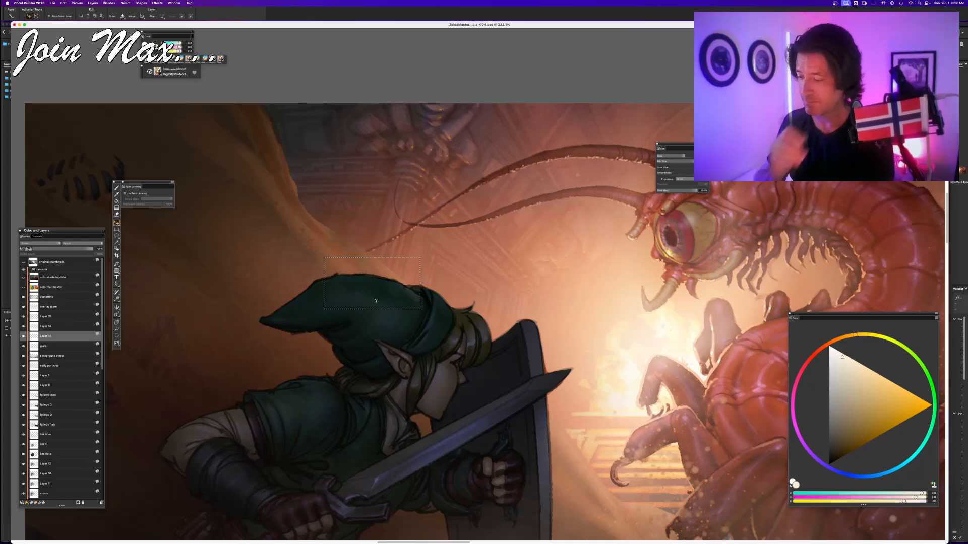
{"action": "key", "text": "l"}
{"action": "key", "text": "super+d"}
{"action": "key", "text": "b"}
{"action": "key", "text": "n"}
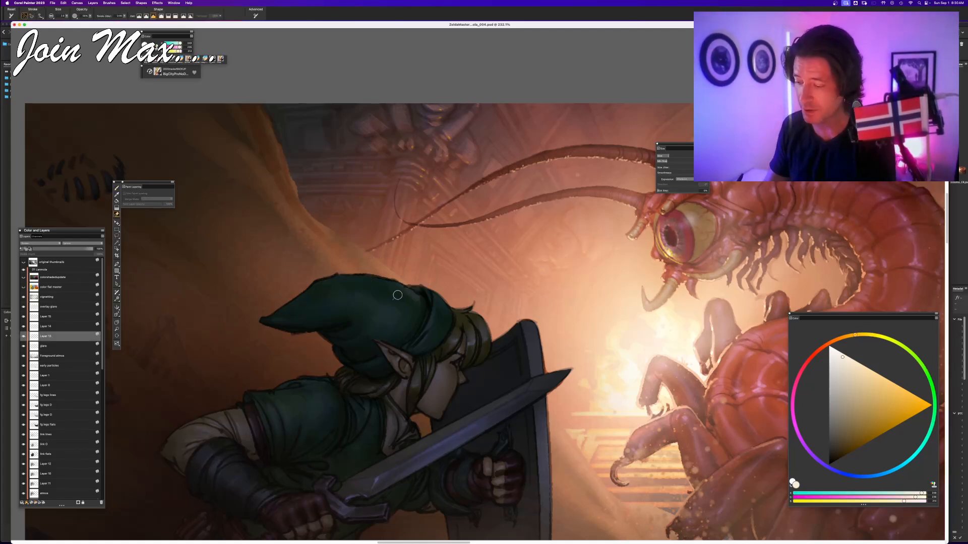
{"action": "key", "text": "b"}
- Examine the whole painting at a reduced size and again up close to judge the glare between the hero and the creature
{"action": "key", "text": "super+alt+0"}
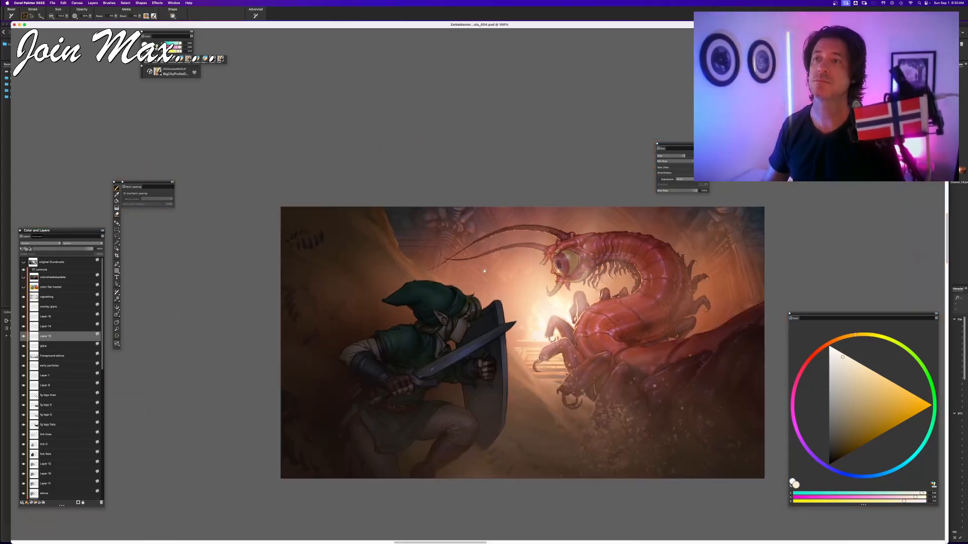
{"action": "key", "text": "super+minus"}
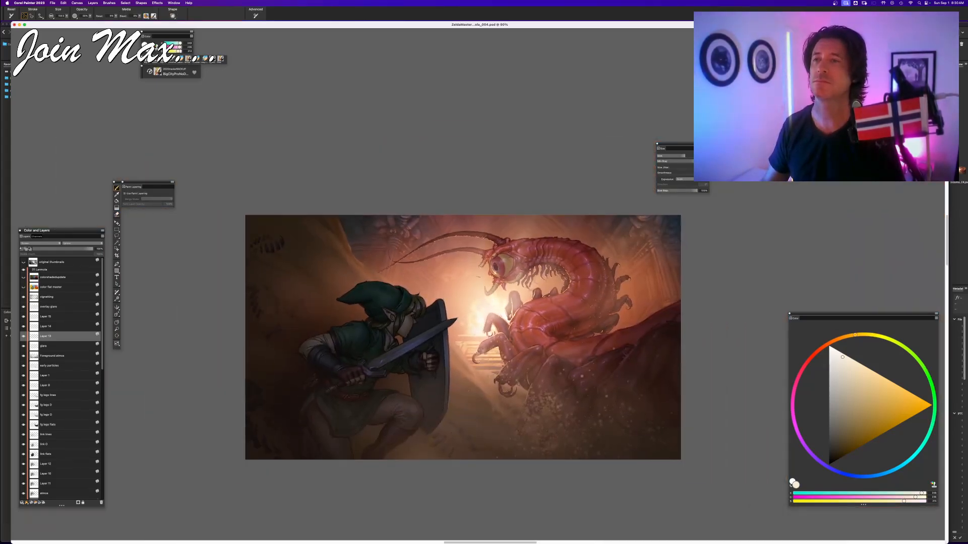
{"action": "key", "text": "super+plus"}
{"action": "key", "text": "super+plus"}
{"action": "key", "text": "super+plus"}
{"action": "key", "text": "super+plus"}
{"action": "key", "text": "super+plus"}
{"action": "key", "text": "super+plus"}
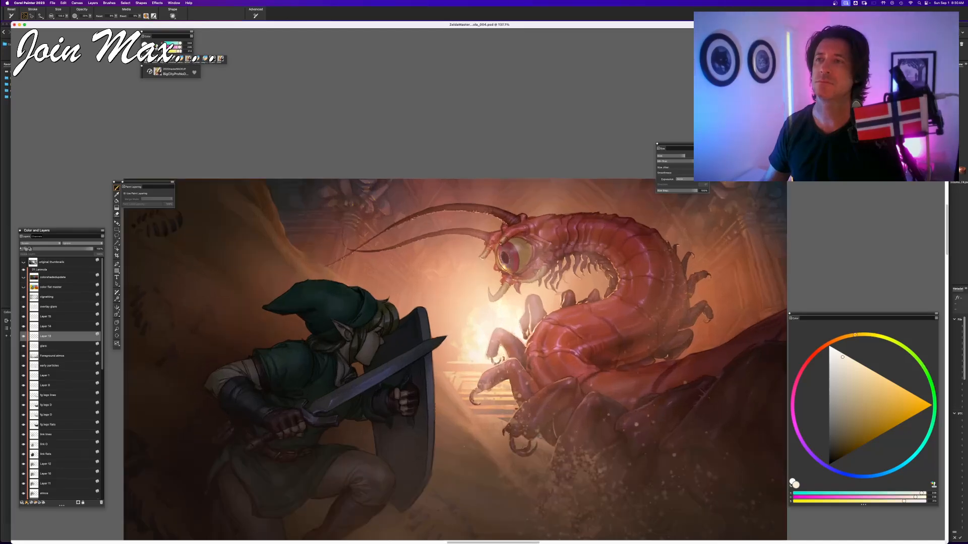
{"action": "left_click_drag", "start_coordinate": [523, 236], "coordinate": [503, 236]}
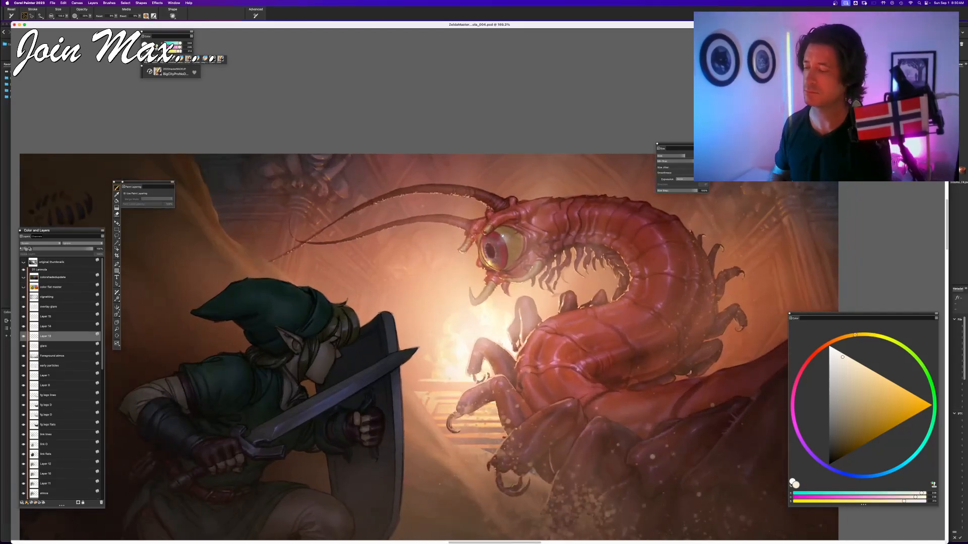
- Add a new layer above the vignetting layer and sample the warm orange background colour beside the hero's face
{"action": "left_click", "coordinate": [44, 301]}
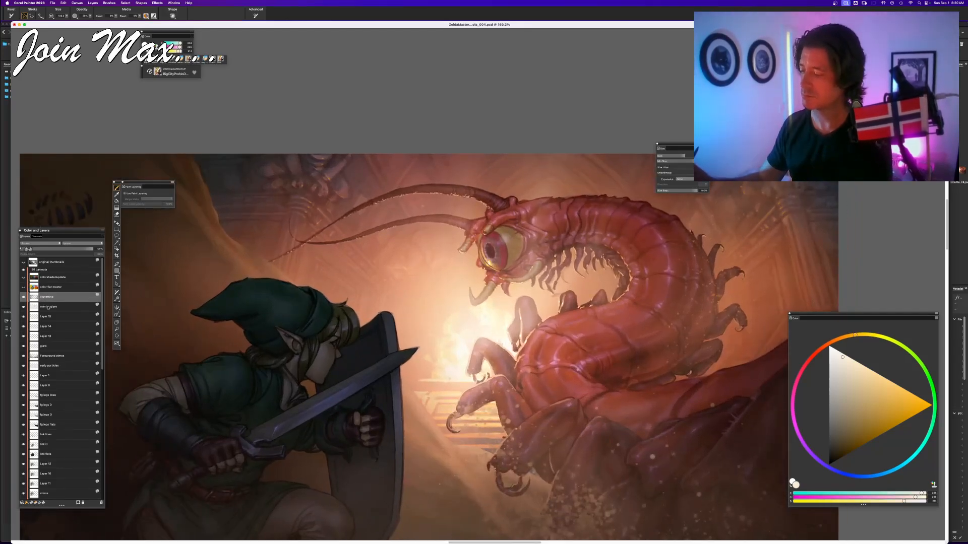
{"action": "left_click", "coordinate": [31, 502]}
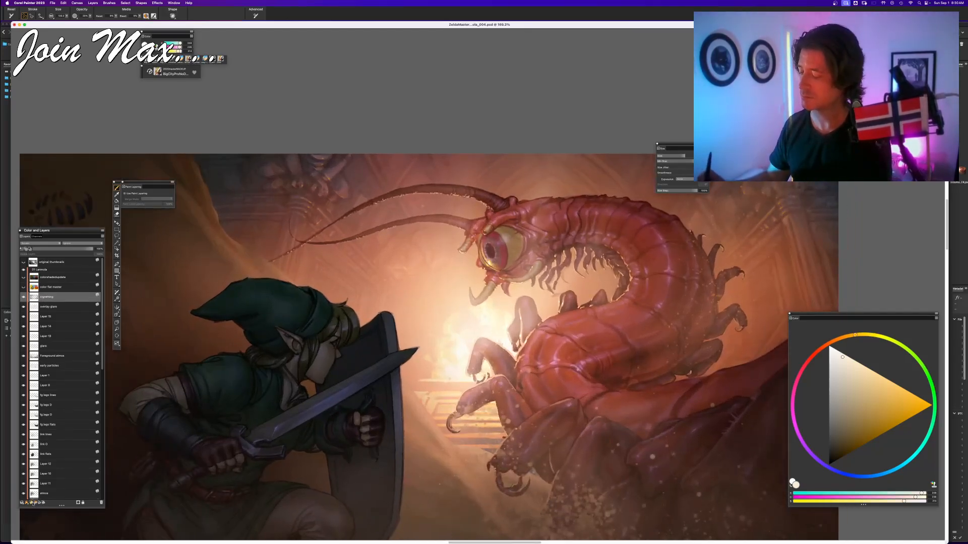
{"action": "left_click", "coordinate": [361, 317], "text": "alt"}
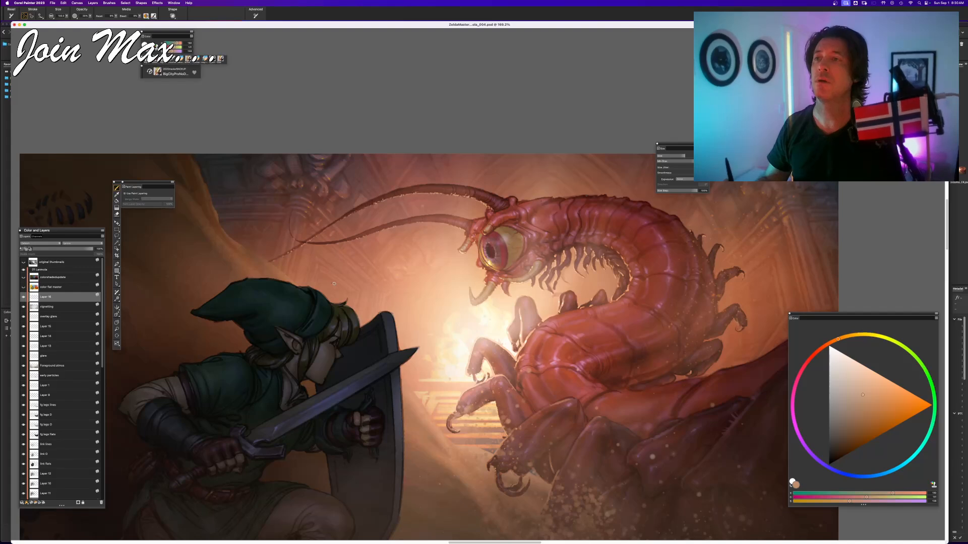
- Make the hero's line-art layer (link lines) active and add a new layer directly above it
{"action": "scroll", "coordinate": [98, 334], "scroll_direction": "down", "scroll_amount": 7}
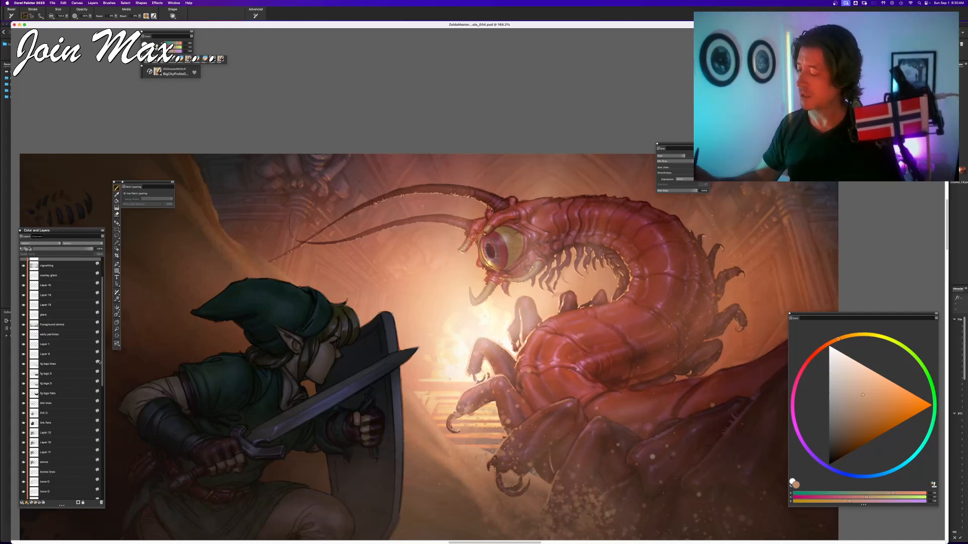
{"action": "left_click", "coordinate": [44, 290]}
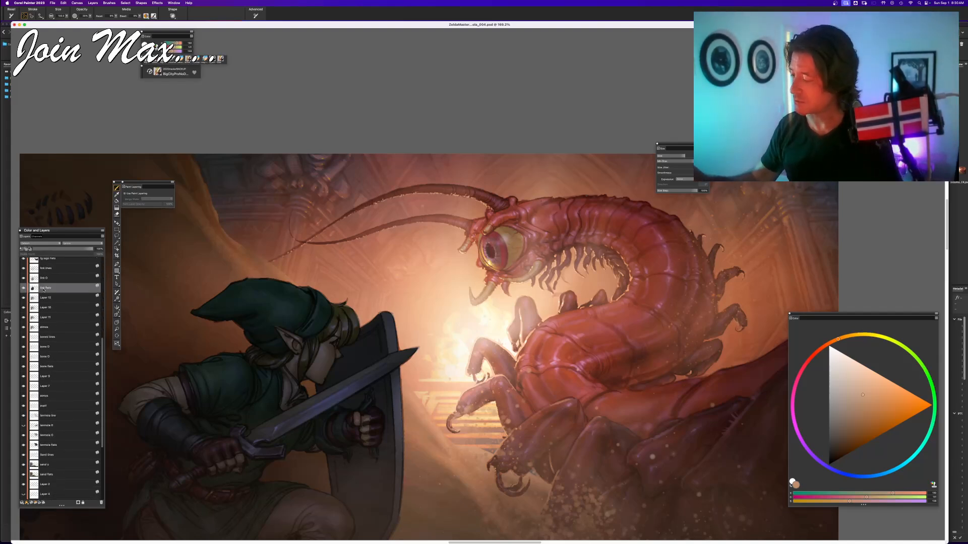
{"action": "left_click", "coordinate": [46, 269]}
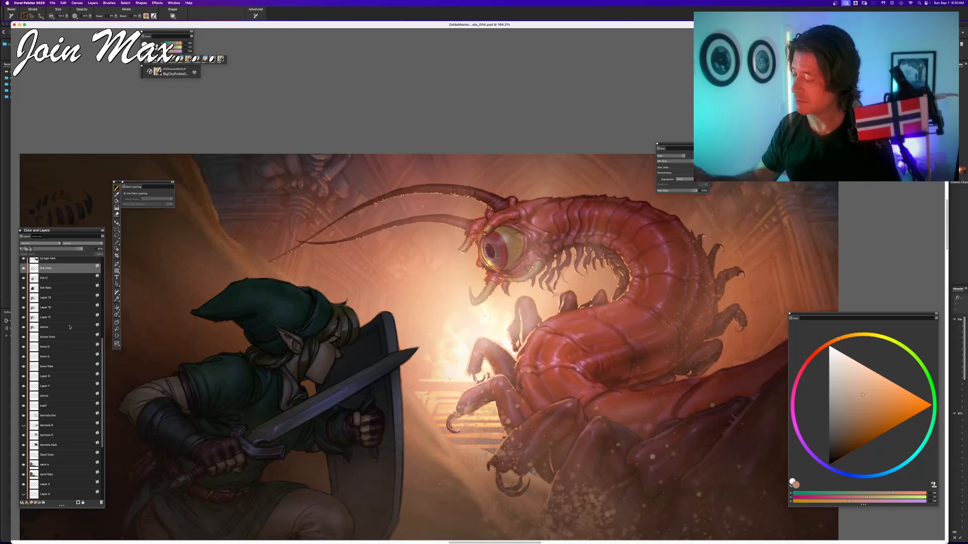
{"action": "left_click", "coordinate": [32, 503]}
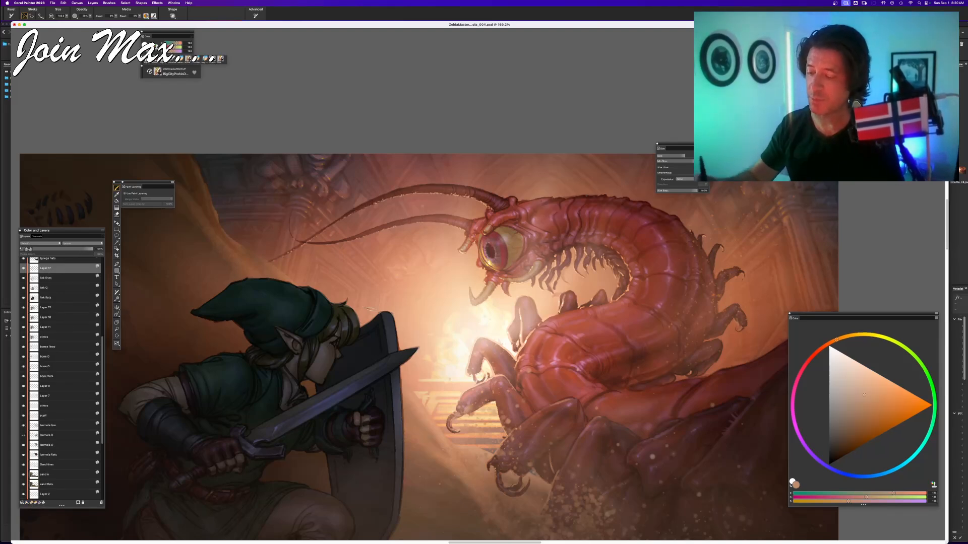
- Sample the warm tone beside the hero's hair, set the brush size to 50 and undo the last test stroke
{"action": "left_click", "coordinate": [359, 321], "text": "alt"}
{"action": "left_click", "coordinate": [66, 16]}
{"action": "left_click", "coordinate": [67, 15]}
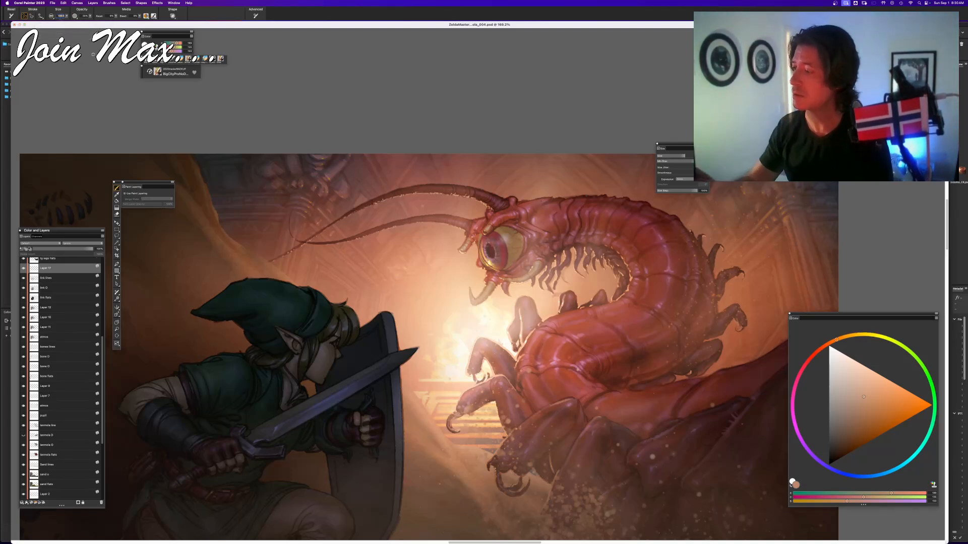
{"action": "type", "text": "50"}
{"action": "key", "text": "Return"}
{"action": "key", "text": "super+z"}
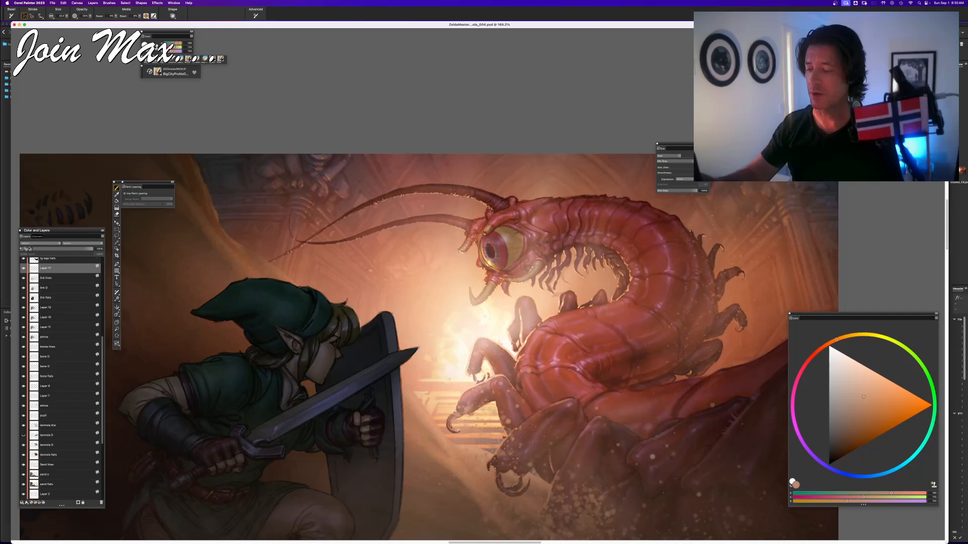
- Sample warm background tones, try a stroke between the sword tip and shield, undo it and sample the pale yellow fire glow
{"action": "left_click", "coordinate": [361, 317], "text": "alt"}
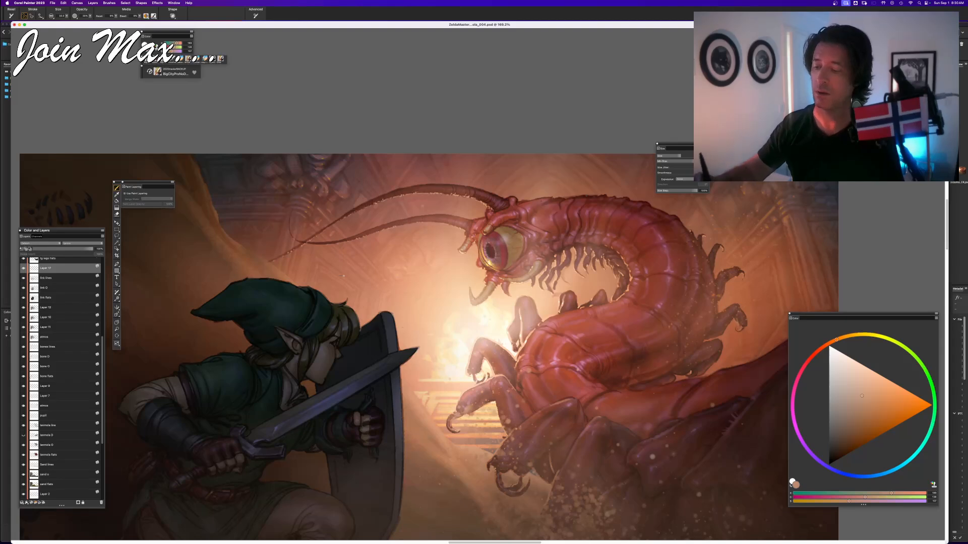
{"action": "left_click", "coordinate": [419, 326], "text": "alt"}
{"action": "left_click_drag", "start_coordinate": [417, 347], "coordinate": [391, 353]}
{"action": "key", "text": "super+z"}
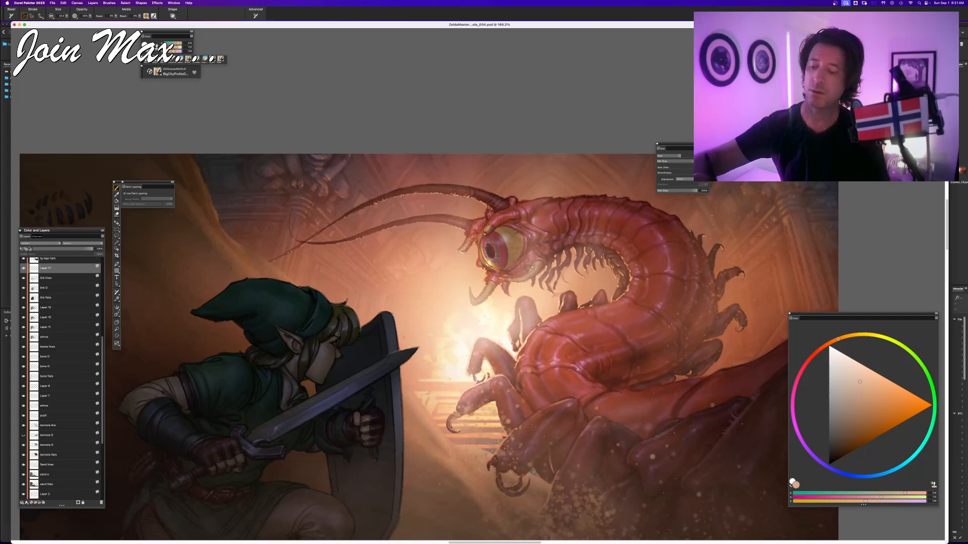
{"action": "left_click", "coordinate": [445, 347], "text": "alt"}
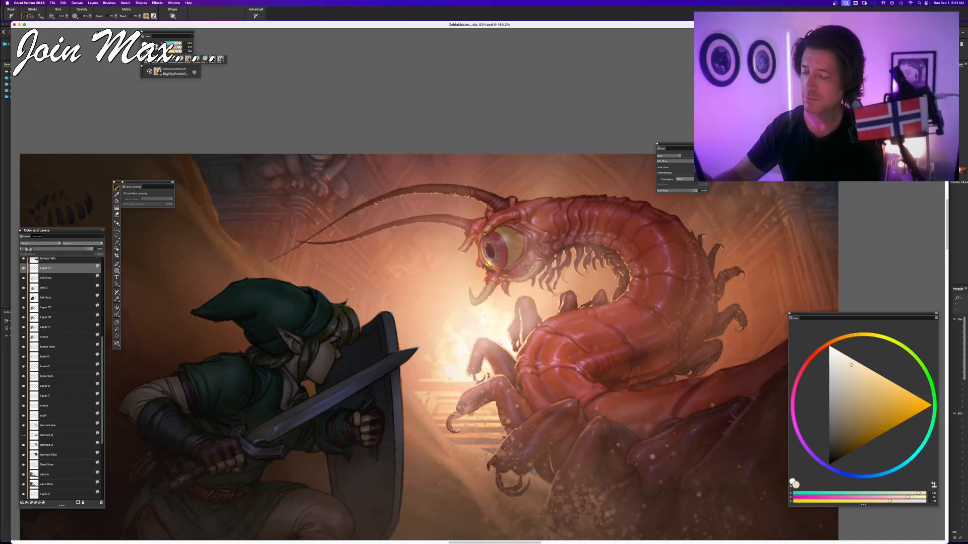
{"action": "key", "text": "n"}
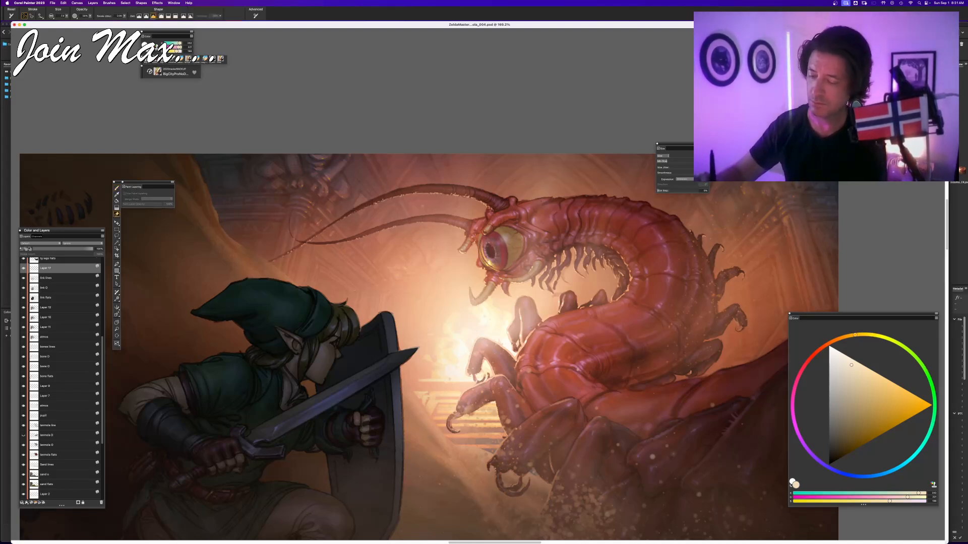
{"action": "key", "text": "b"}
- Hide the vignetting, overlay glare and glare layers together with the three numbered layers between them
{"action": "scroll", "coordinate": [23, 316], "scroll_direction": "up", "scroll_amount": 8}
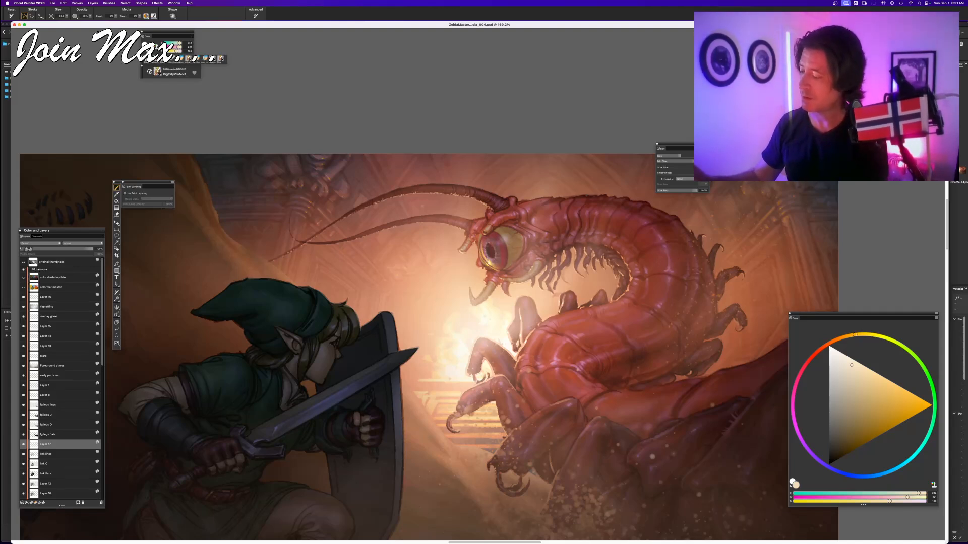
{"action": "left_click", "coordinate": [23, 316]}
{"action": "left_click", "coordinate": [23, 306]}
{"action": "left_click", "coordinate": [23, 326]}
{"action": "left_click", "coordinate": [23, 336]}
{"action": "left_click", "coordinate": [23, 346]}
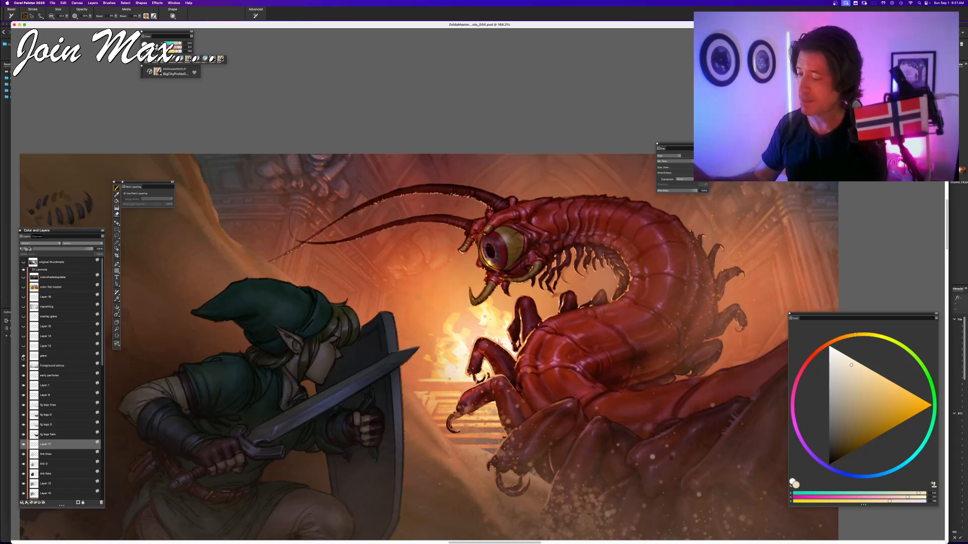
{"action": "left_click", "coordinate": [23, 356]}
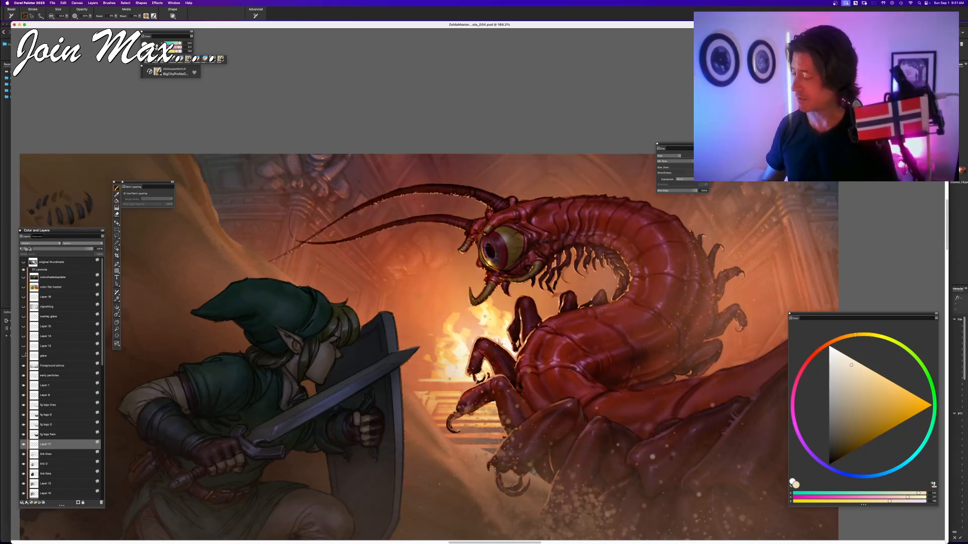
- Compare the foreground atmosphere layer on and off over the whole painting and hide it
{"action": "key", "text": "super+minus"}
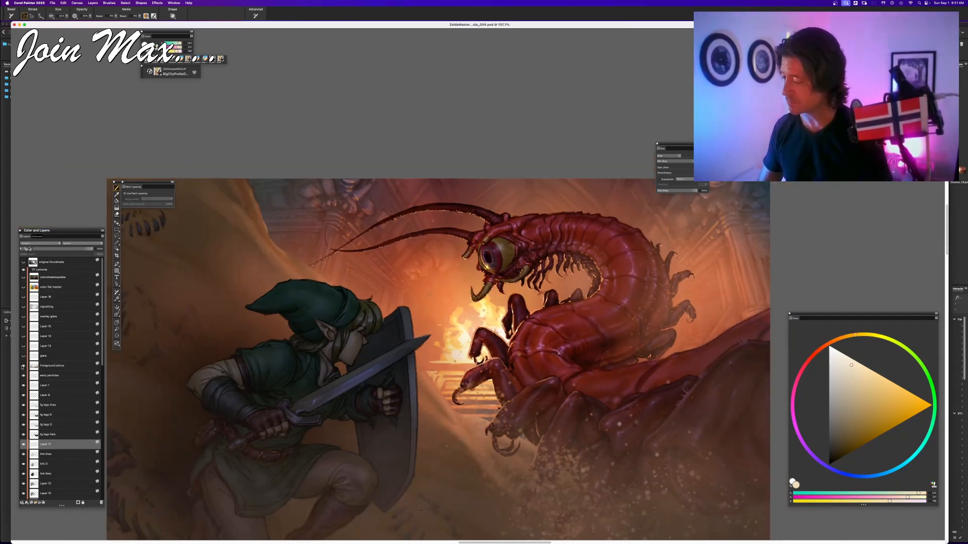
{"action": "left_click", "coordinate": [23, 366]}
{"action": "left_click", "coordinate": [24, 366]}
{"action": "left_click", "coordinate": [24, 366]}
{"action": "left_click", "coordinate": [23, 366]}
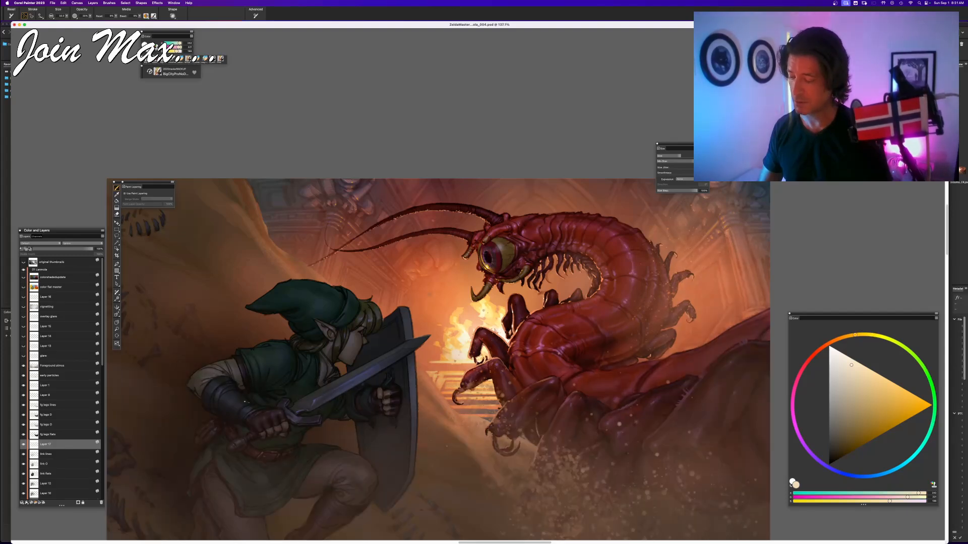
{"action": "left_click_drag", "start_coordinate": [318, 455], "coordinate": [328, 380]}
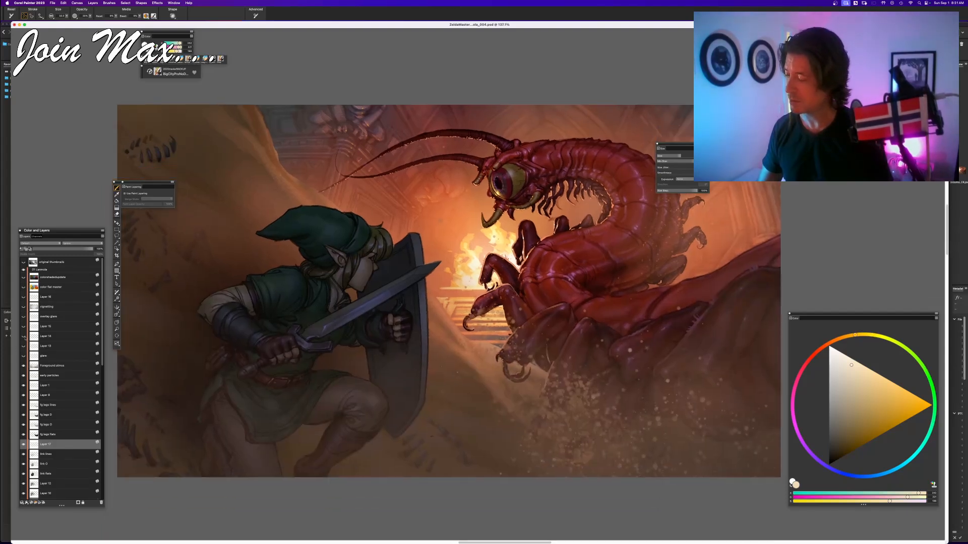
{"action": "left_click", "coordinate": [24, 366]}
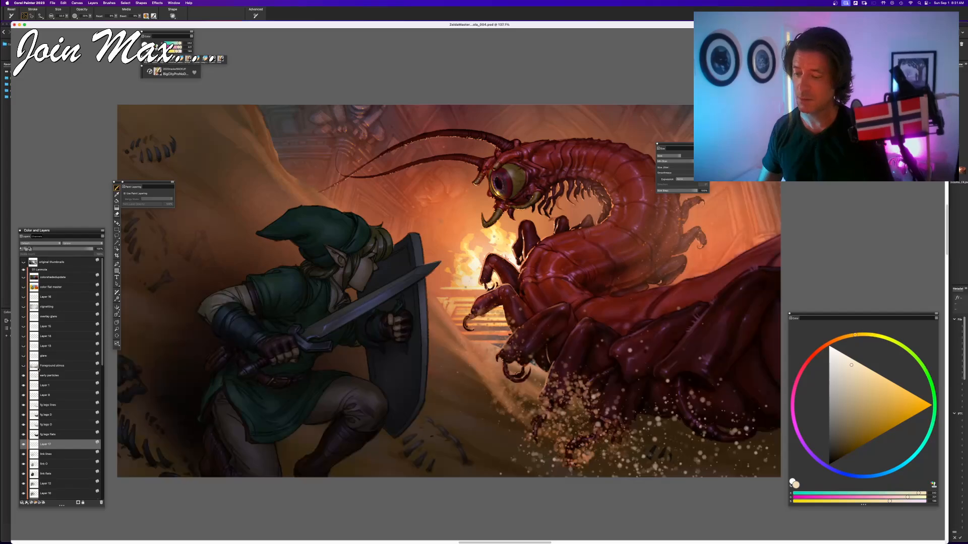
- Sample a dark olive tone from the hero's hair, try a brush stroke beside the ear and undo it
{"action": "scroll", "coordinate": [142, 373], "scroll_direction": "up", "scroll_amount": 1}
{"action": "scroll", "coordinate": [203, 374], "scroll_direction": "down", "scroll_amount": 4}
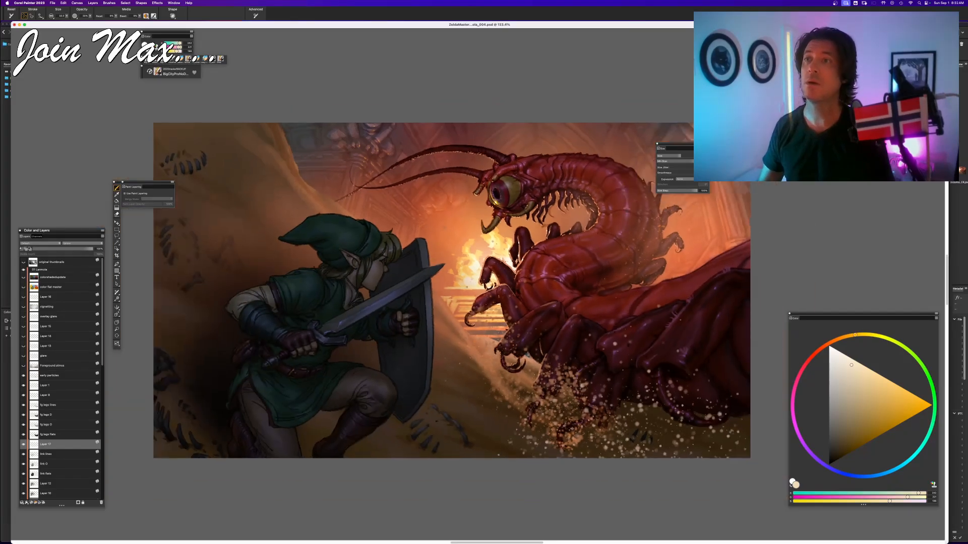
{"action": "scroll", "coordinate": [204, 373], "scroll_direction": "up", "scroll_amount": 5}
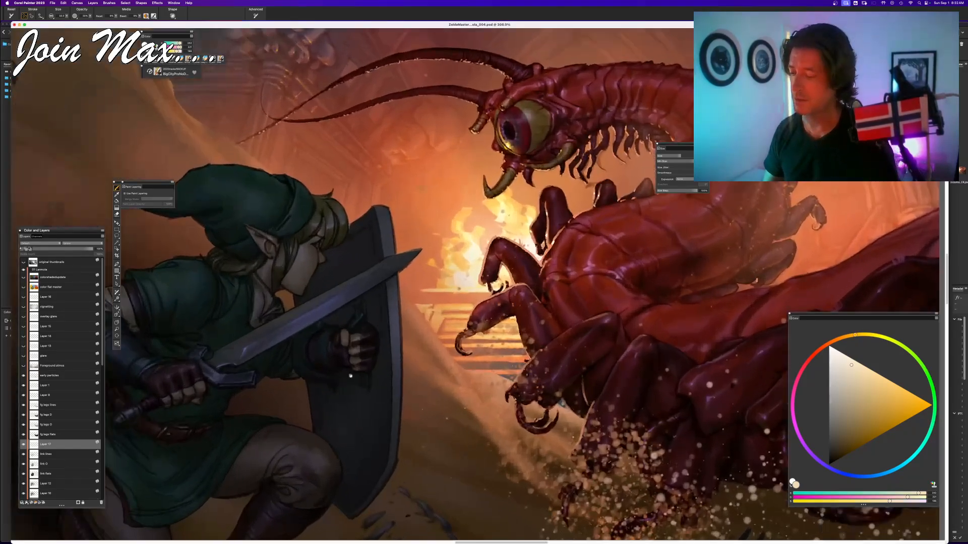
{"action": "left_click_drag", "start_coordinate": [351, 375], "coordinate": [468, 387]}
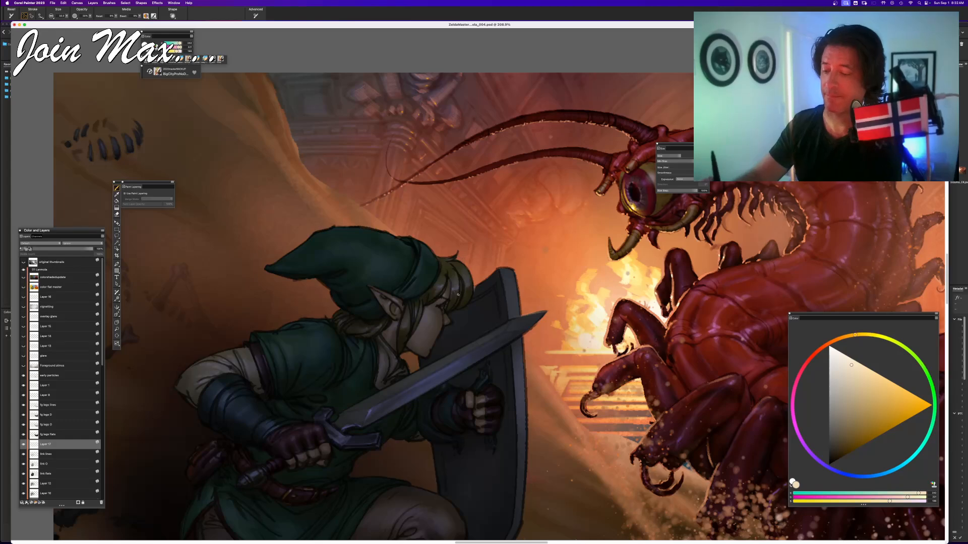
{"action": "left_click", "coordinate": [464, 294], "text": "alt"}
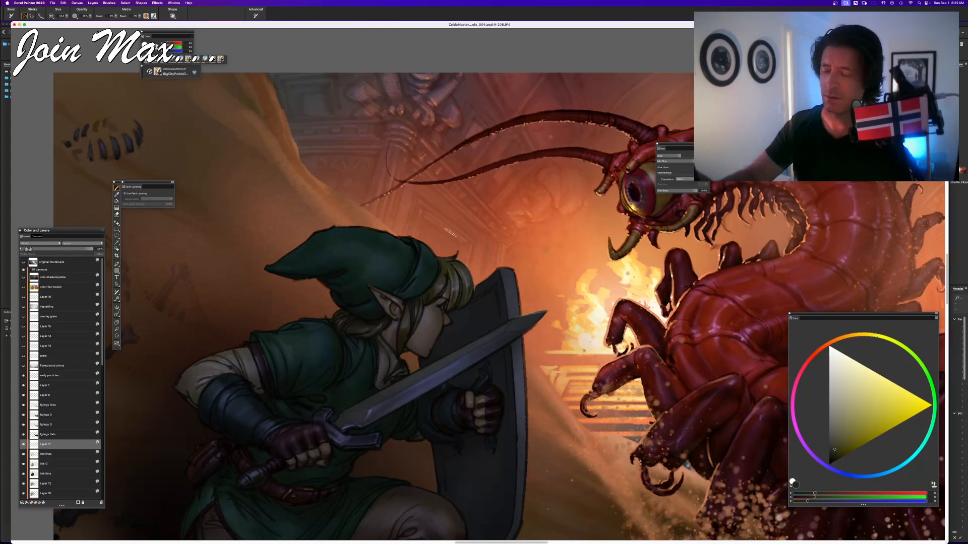
{"action": "key", "text": "super+minus"}
{"action": "key", "text": "super+minus"}
{"action": "key", "text": "super+minus"}
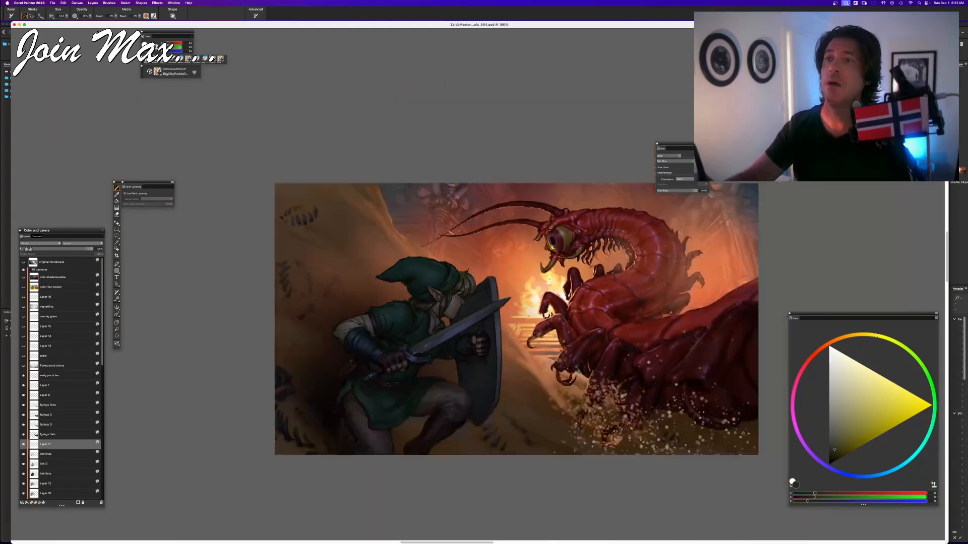
{"action": "key", "text": "super+plus"}
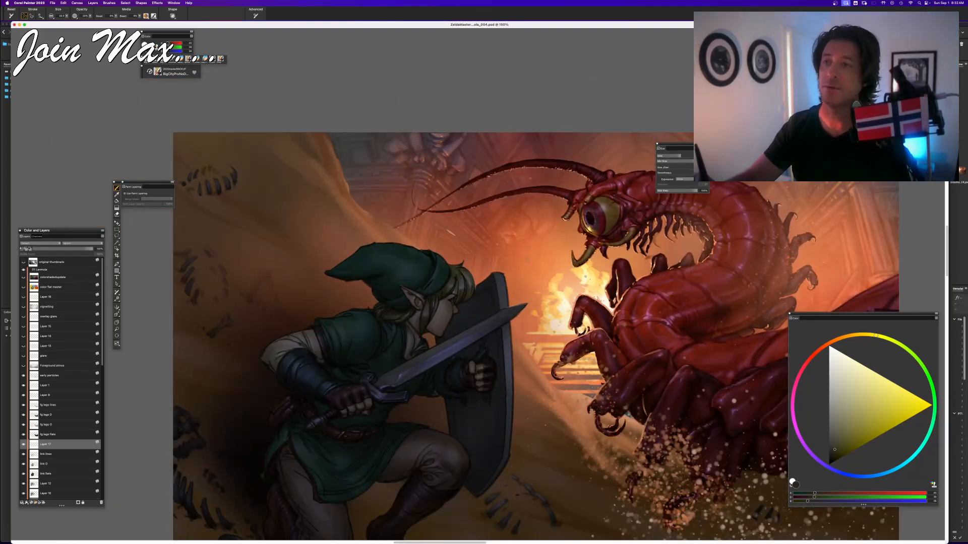
{"action": "key", "text": "super+plus"}
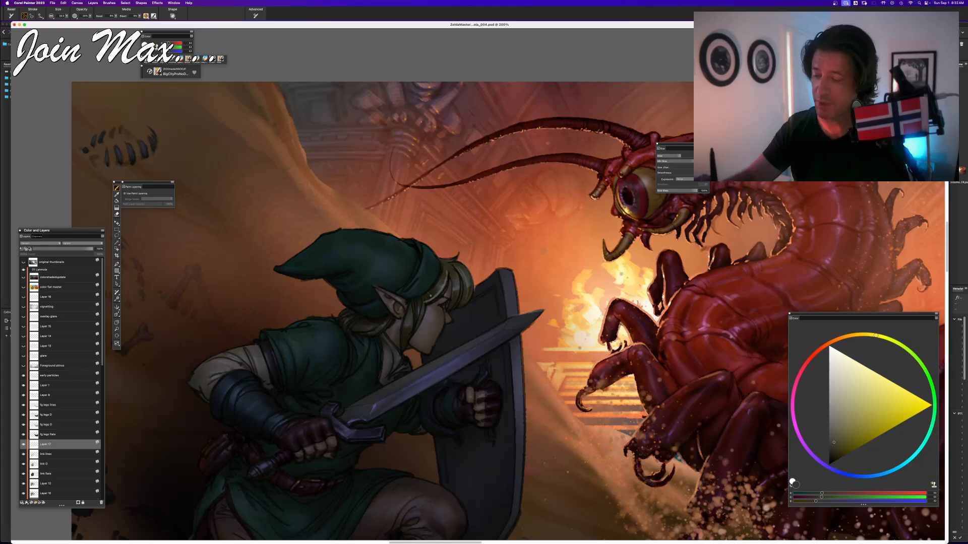
{"action": "mouse_move", "coordinate": [370, 300]}
{"action": "left_mouse_down"}
{"action": "mouse_move", "coordinate": [370, 257]}
{"action": "mouse_move", "coordinate": [398, 197]}
{"action": "mouse_move", "coordinate": [380, 332]}
{"action": "left_mouse_up"}
{"action": "key", "text": "super+z"}
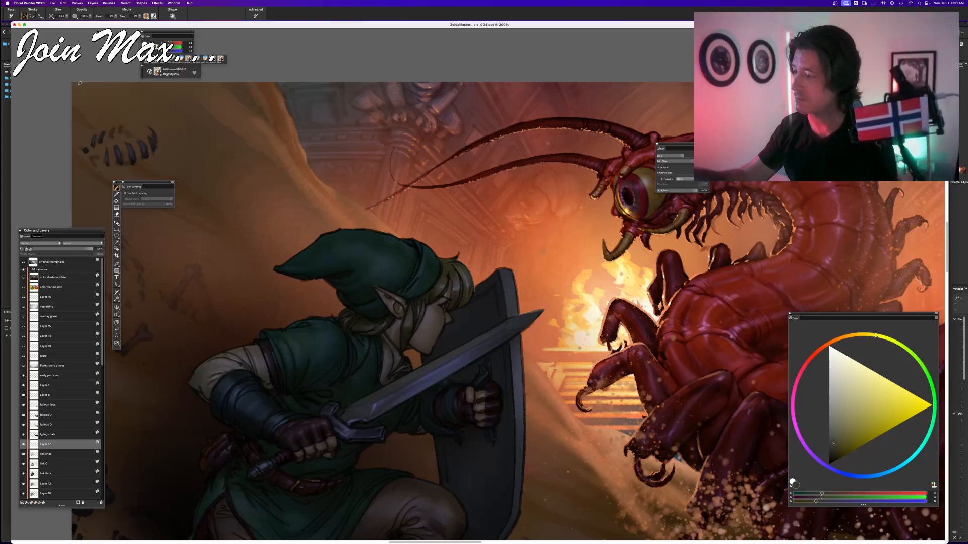
- Set the brush size to 50, try strokes from the hat's brim down over the hero's hair and undo them
{"action": "left_click", "coordinate": [59, 17]}
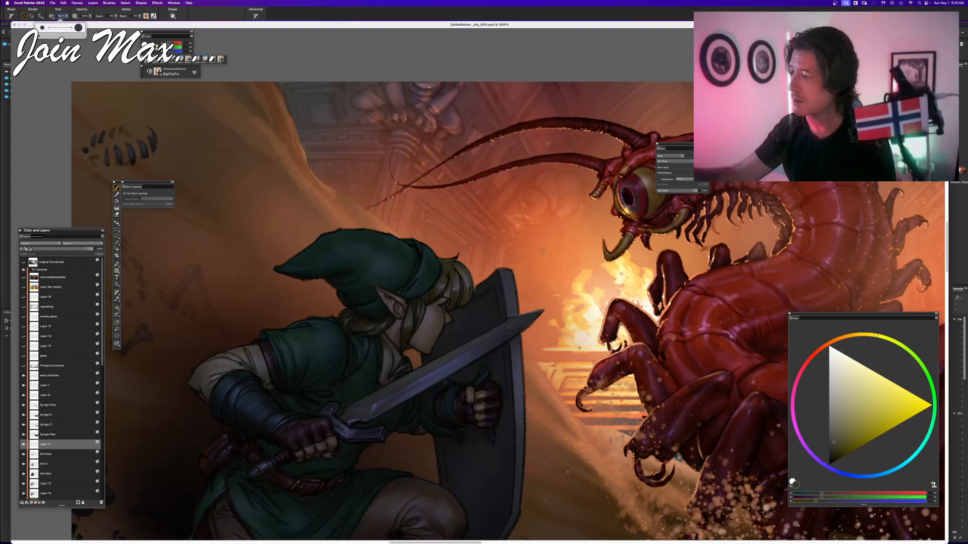
{"action": "type", "text": "50"}
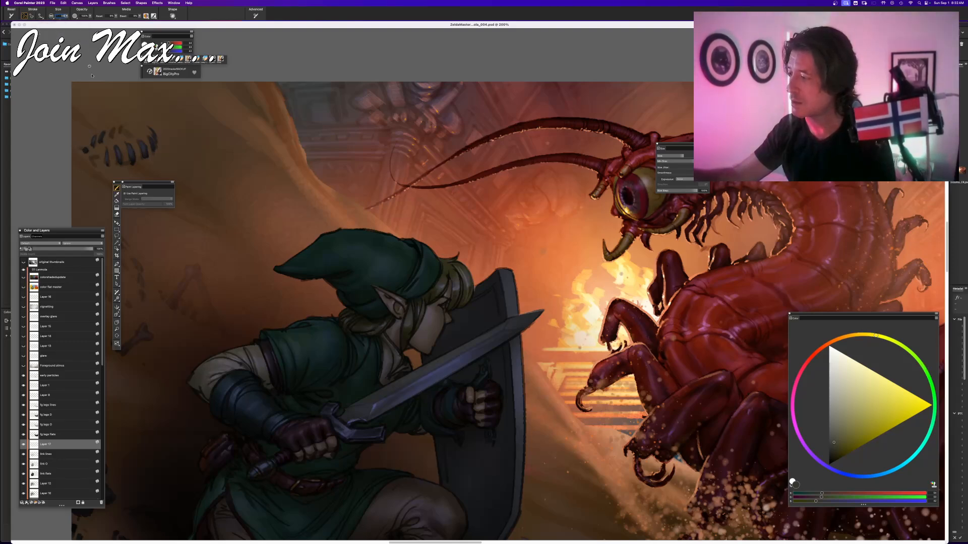
{"action": "key", "text": "Return"}
{"action": "left_click_drag", "start_coordinate": [419, 239], "coordinate": [414, 312]}
{"action": "left_click_drag", "start_coordinate": [440, 263], "coordinate": [417, 306]}
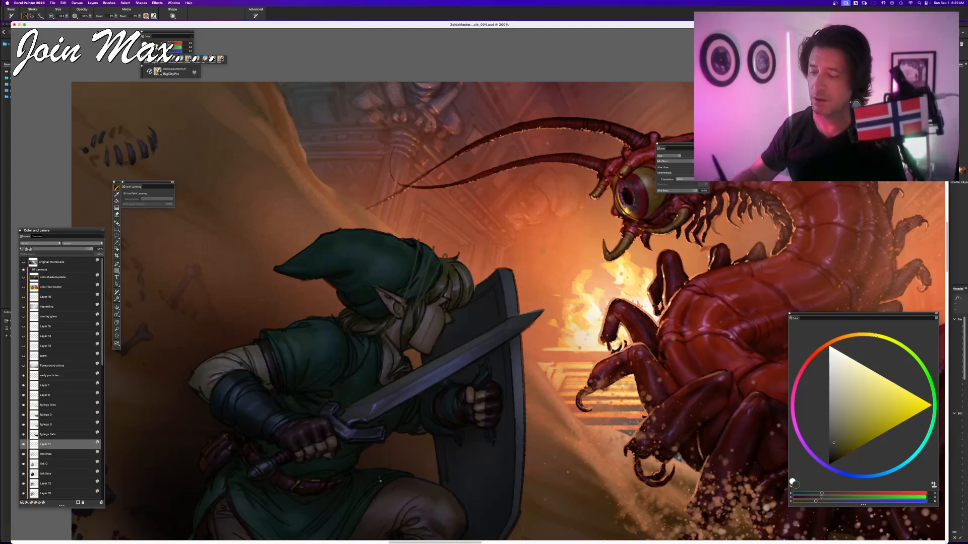
{"action": "key", "text": "super+z"}
{"action": "key", "text": "super+z"}
{"action": "key", "text": "super+z"}
- Set the brush size to 30 and sample dark tones from the hat's brim and the hair beneath it
{"action": "left_click", "coordinate": [61, 16]}
{"action": "type", "text": "30"}
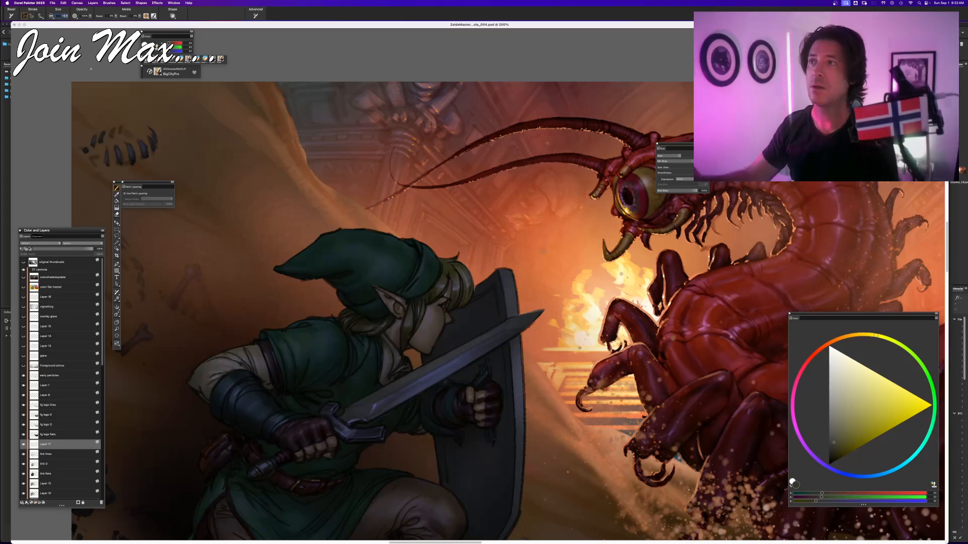
{"action": "key", "text": "Return"}
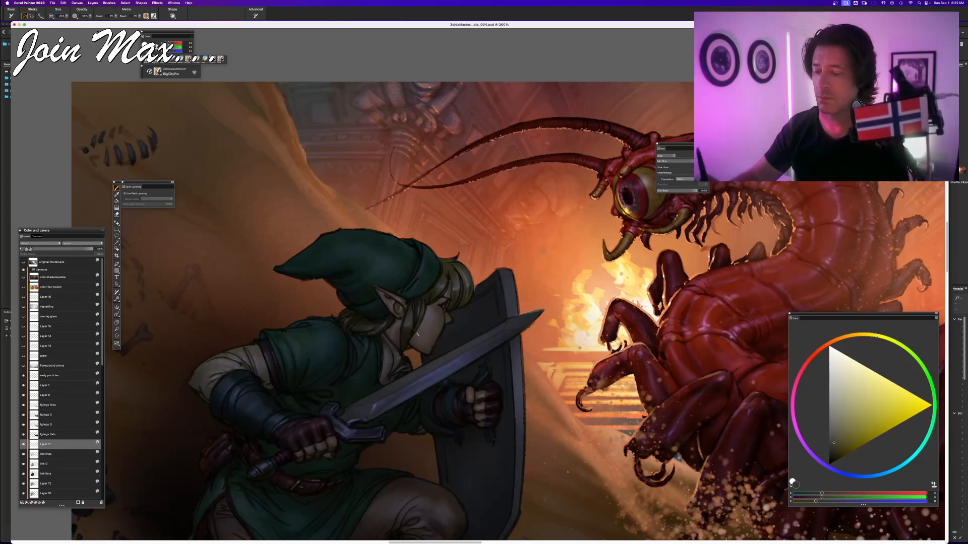
{"action": "left_click", "coordinate": [438, 263], "text": "alt"}
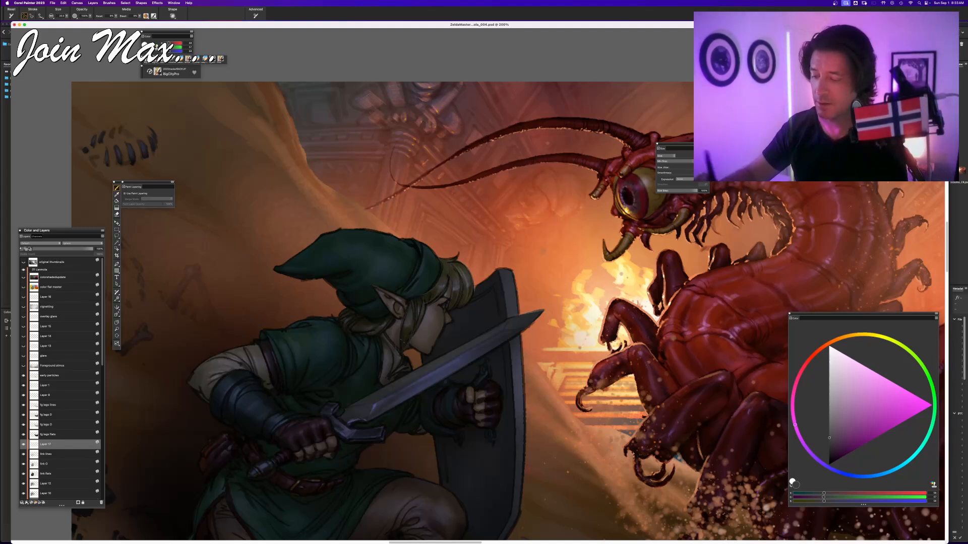
{"action": "left_click", "coordinate": [419, 298], "text": "alt"}
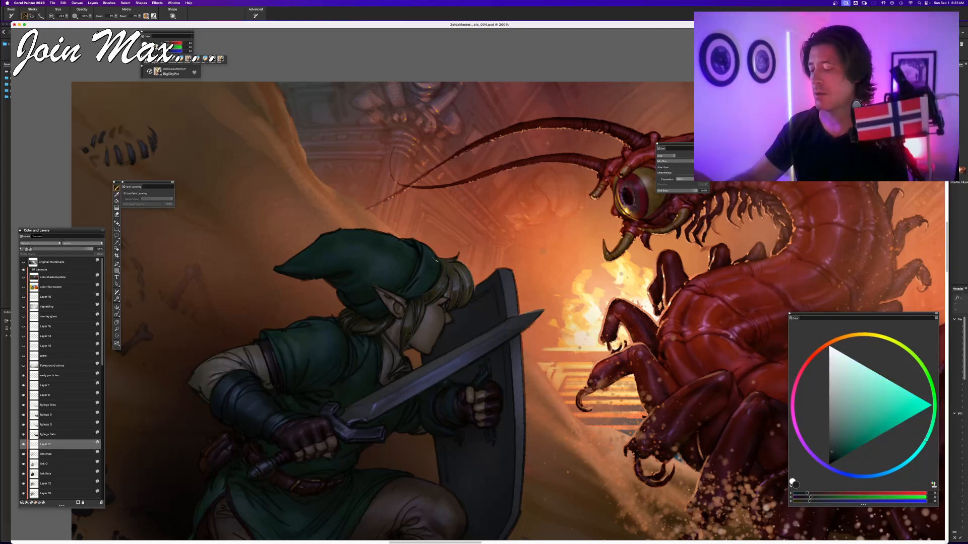
- Set the brush size to 32 for close-up work on the hero's hair and hat
{"action": "left_click_drag", "start_coordinate": [437, 261], "coordinate": [404, 262]}
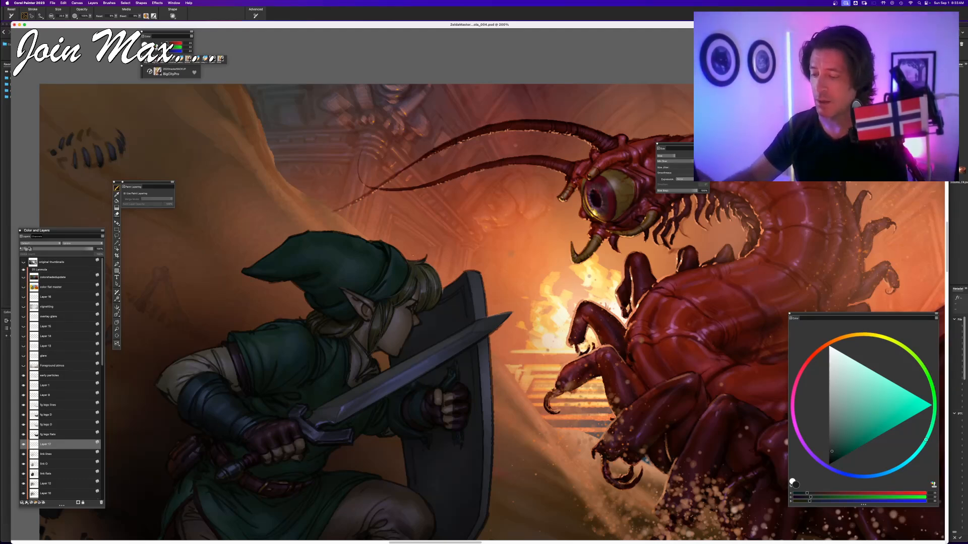
{"action": "key", "text": "super+equal"}
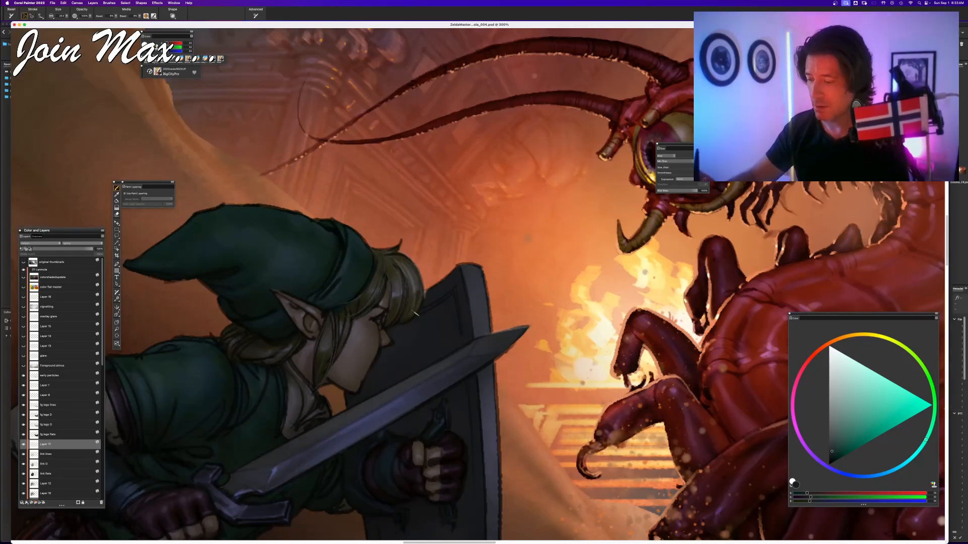
{"action": "double_click", "coordinate": [61, 16]}
{"action": "type", "text": "32"}
{"action": "key", "text": "Return"}
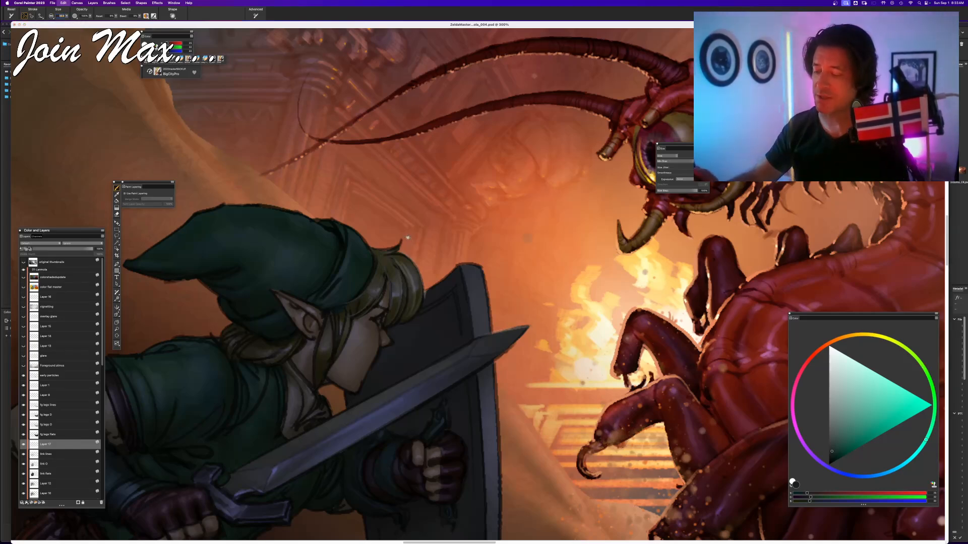
- Touch up the hair beside the hero's ear, sample its dark tones and shift the paint colour to a dark yellow-olive
{"action": "left_click_drag", "start_coordinate": [323, 311], "coordinate": [333, 312]}
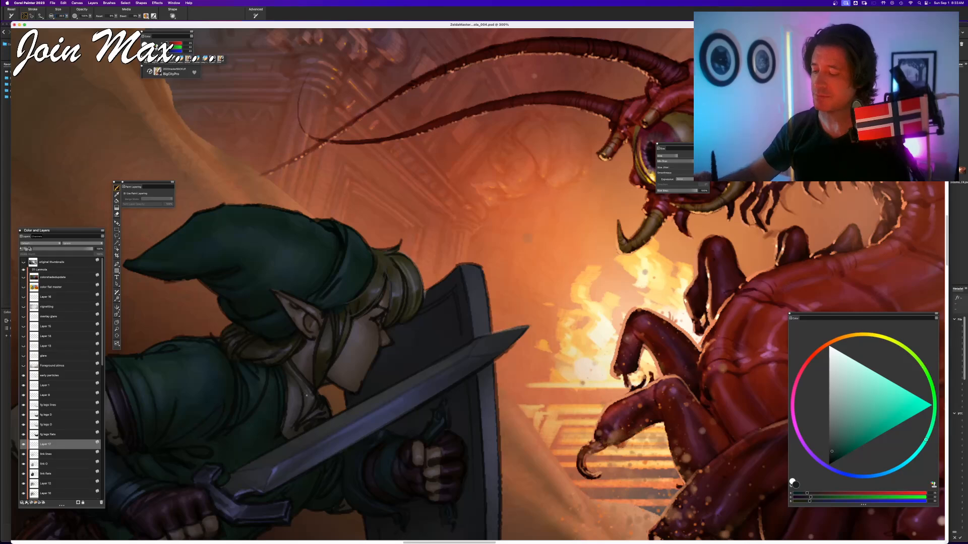
{"action": "left_click", "coordinate": [318, 357], "text": "alt"}
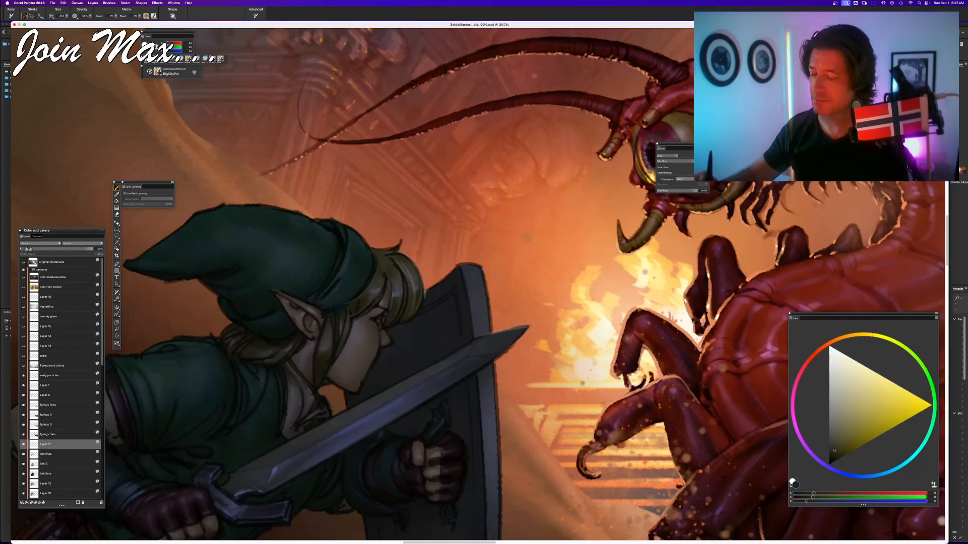
{"action": "left_click", "coordinate": [324, 322], "text": "alt"}
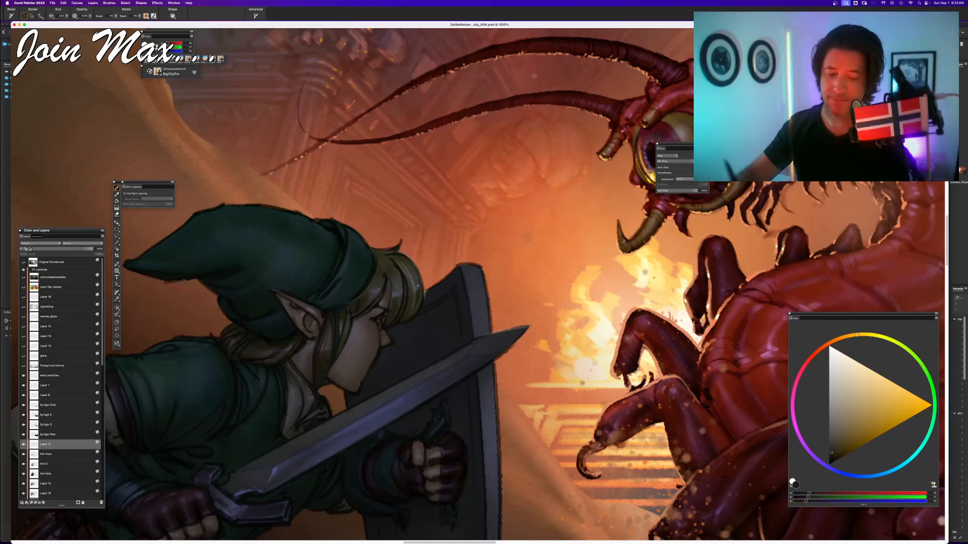
{"action": "left_click", "coordinate": [872, 336]}
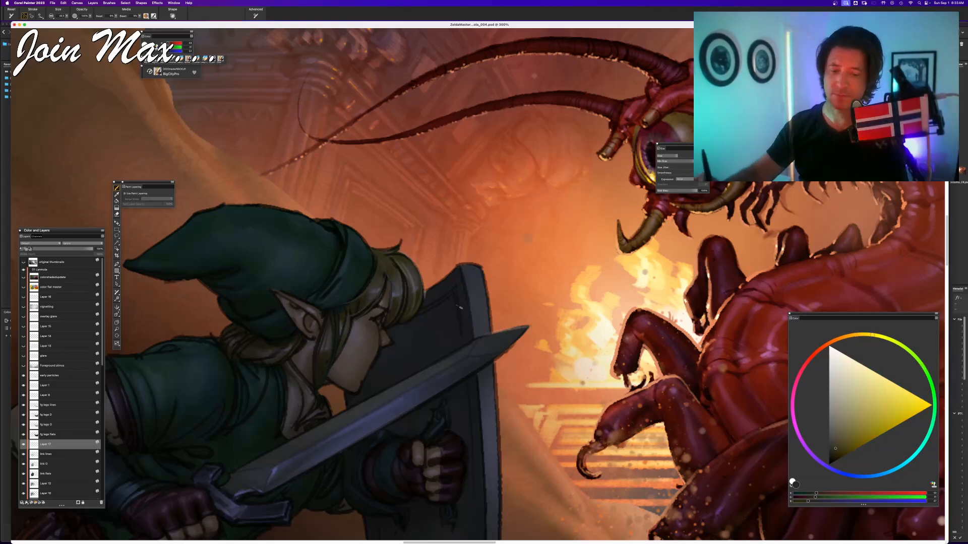
{"action": "left_click", "coordinate": [838, 445]}
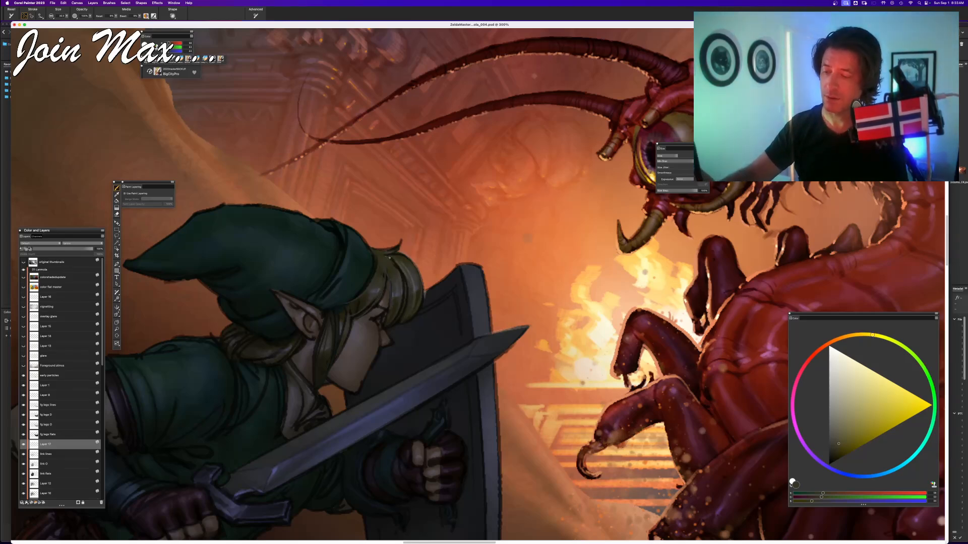
- Pick a lighter olive, try a highlight stroke on the hero's front hair and undo it
{"action": "key", "text": "super+minus"}
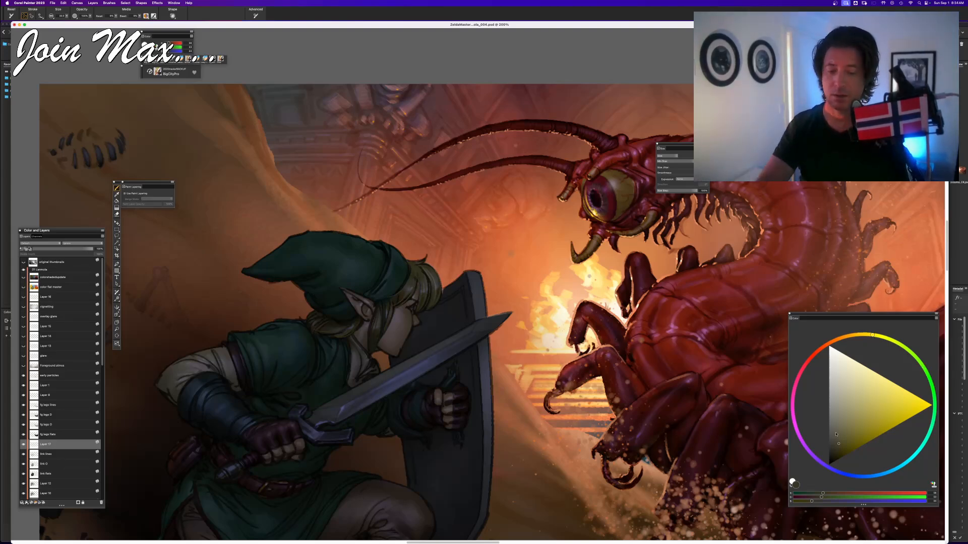
{"action": "left_click", "coordinate": [843, 428]}
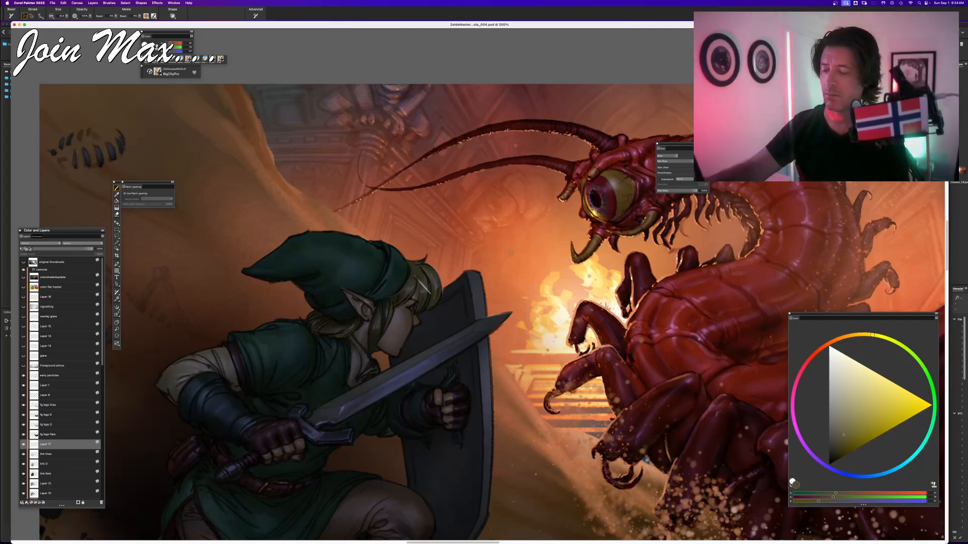
{"action": "key", "text": "super+z"}
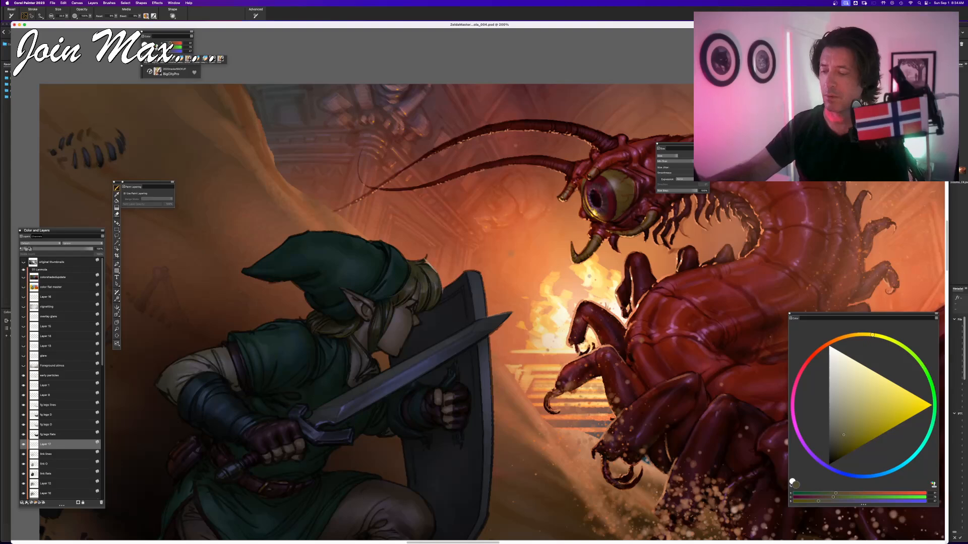
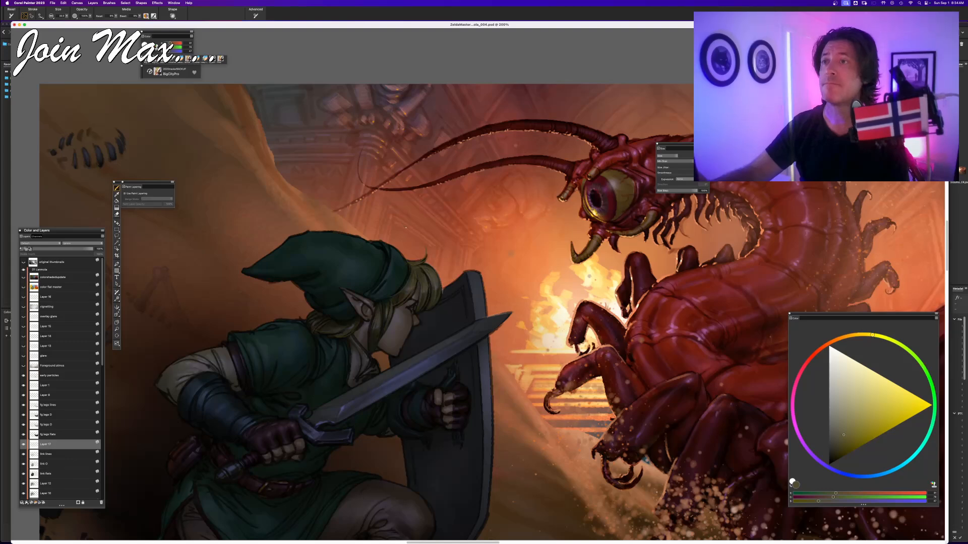
{"action": "key", "text": "super+minus"}
{"action": "key", "text": "super+minus"}
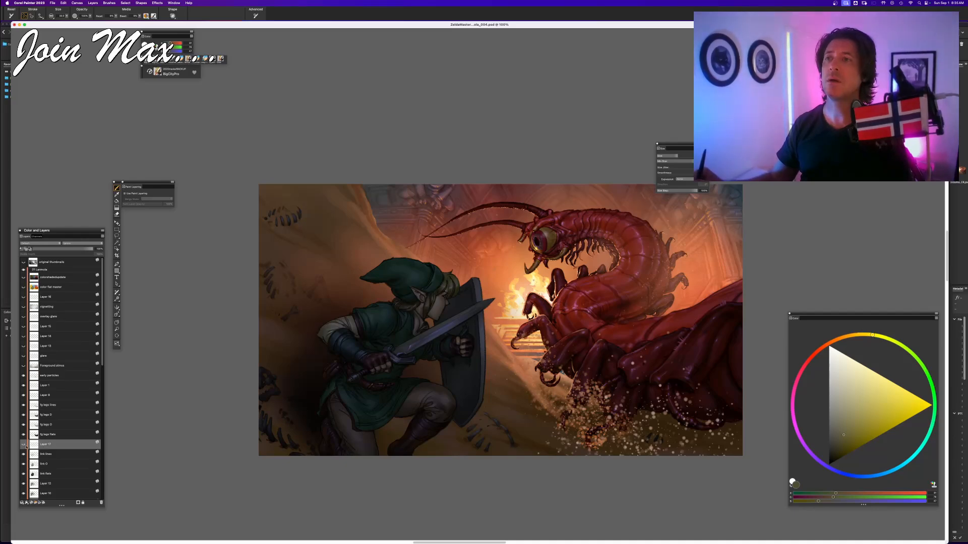
{"action": "key", "text": "super+equal"}
{"action": "key", "text": "super+equal"}
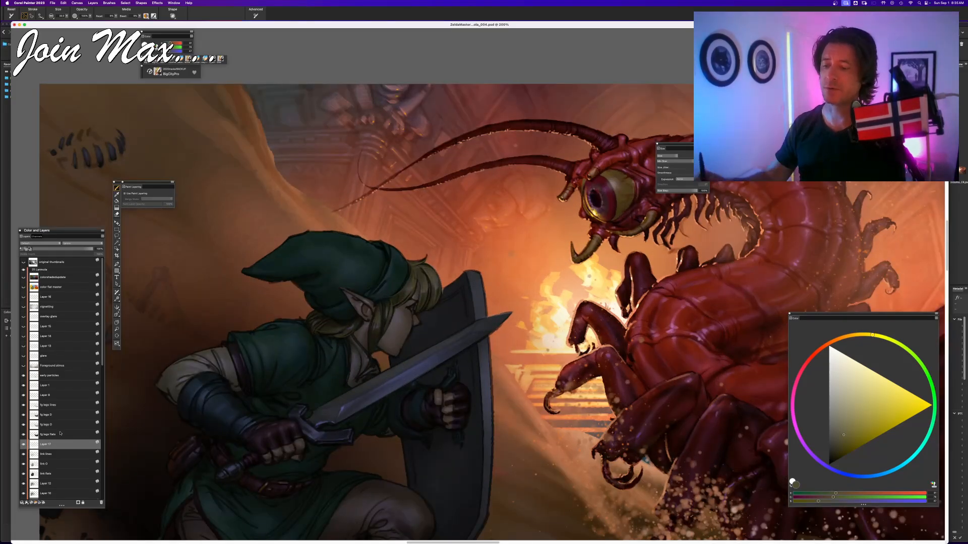
- Enlarge the eraser, return to the brush, try more highlights on the hero's front hair and undo them
{"action": "key", "text": "n"}
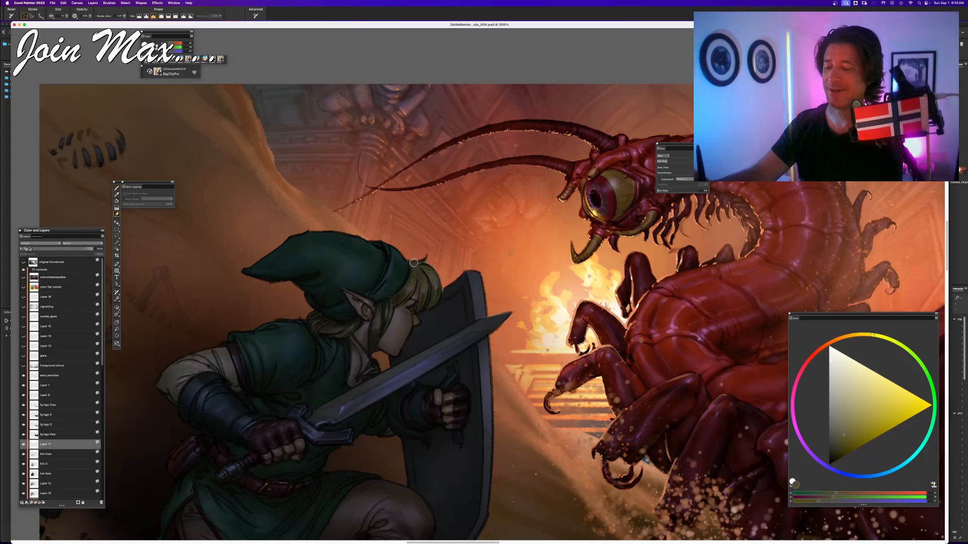
{"action": "left_click", "coordinate": [66, 15]}
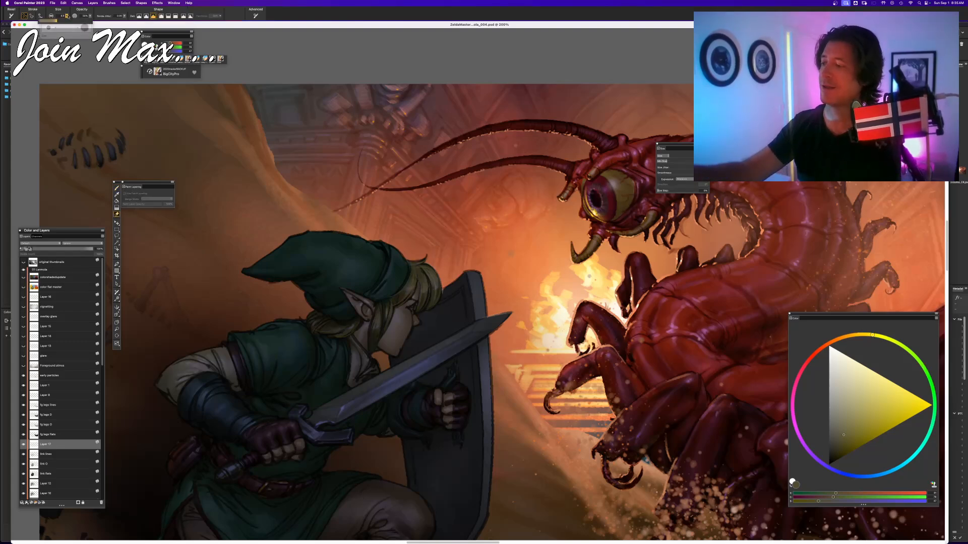
{"action": "left_click_drag", "start_coordinate": [54, 31], "coordinate": [61, 31]}
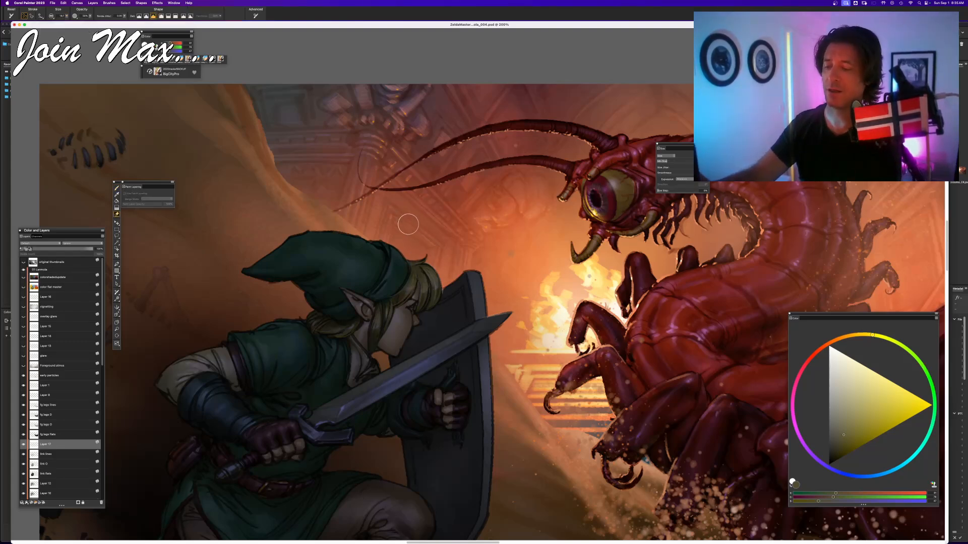
{"action": "key", "text": "b"}
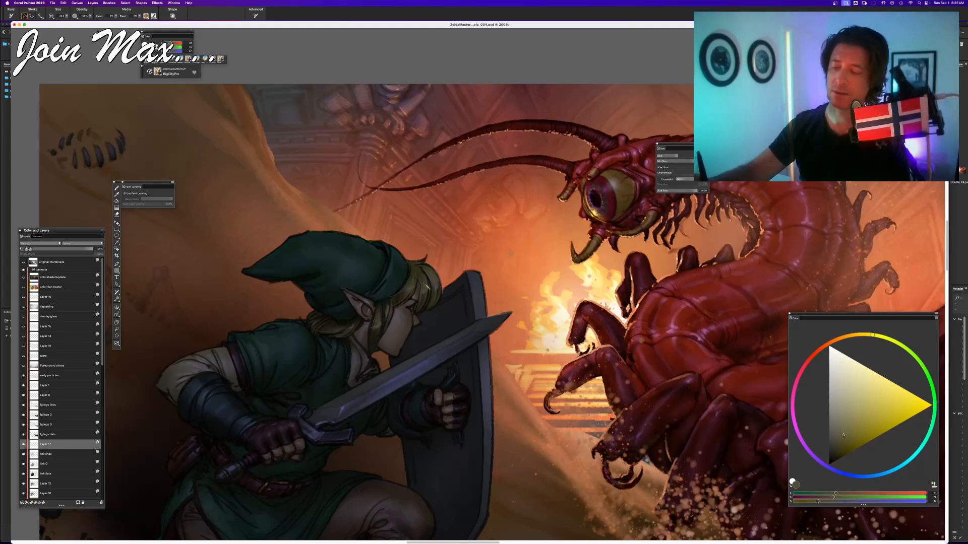
{"action": "key", "text": "super+minus"}
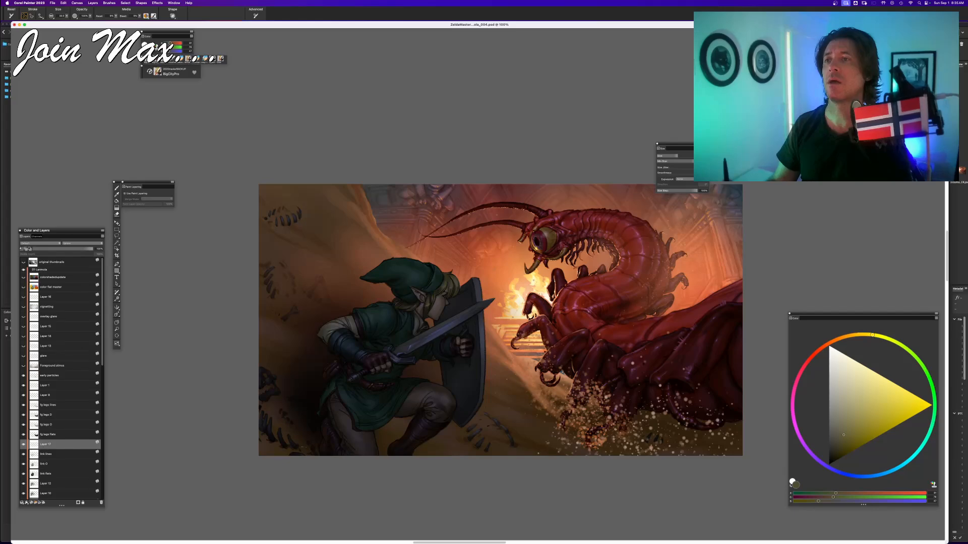
{"action": "key", "text": "super+z"}
{"action": "key", "text": "super+z"}
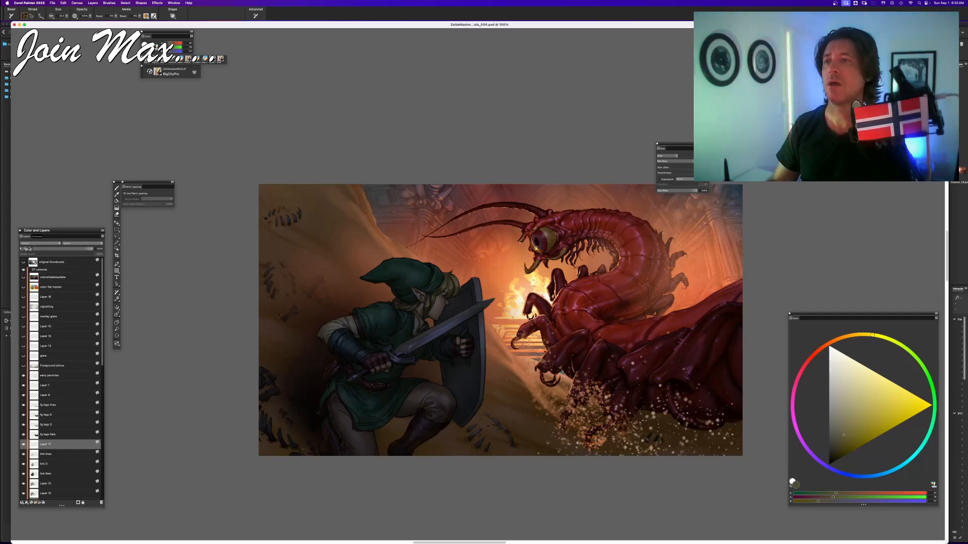
{"action": "key", "text": "super+equal"}
{"action": "key", "text": "super+equal"}
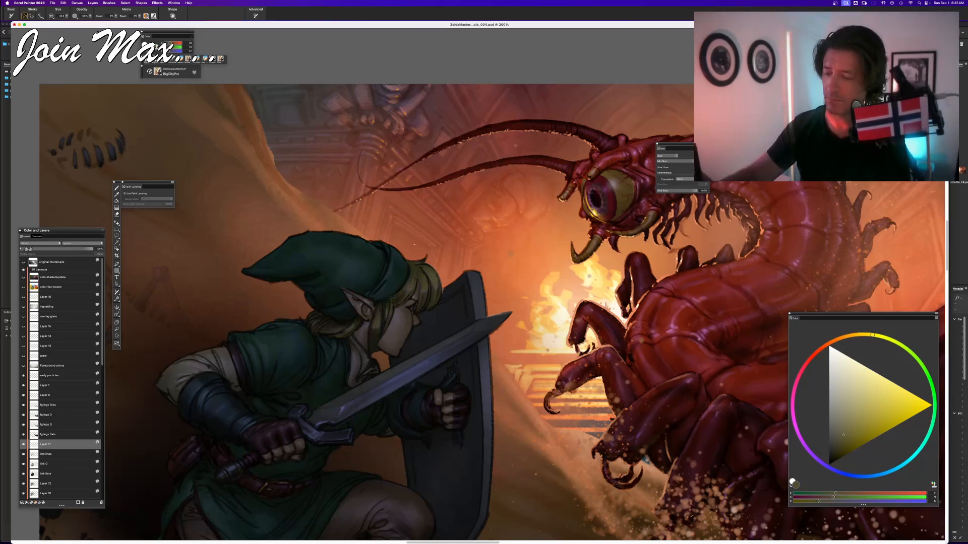
- Sample dark olive tones from the hero's front hair and greens from the hat's brim, and undo the last stroke
{"action": "left_click", "coordinate": [424, 296], "text": "alt"}
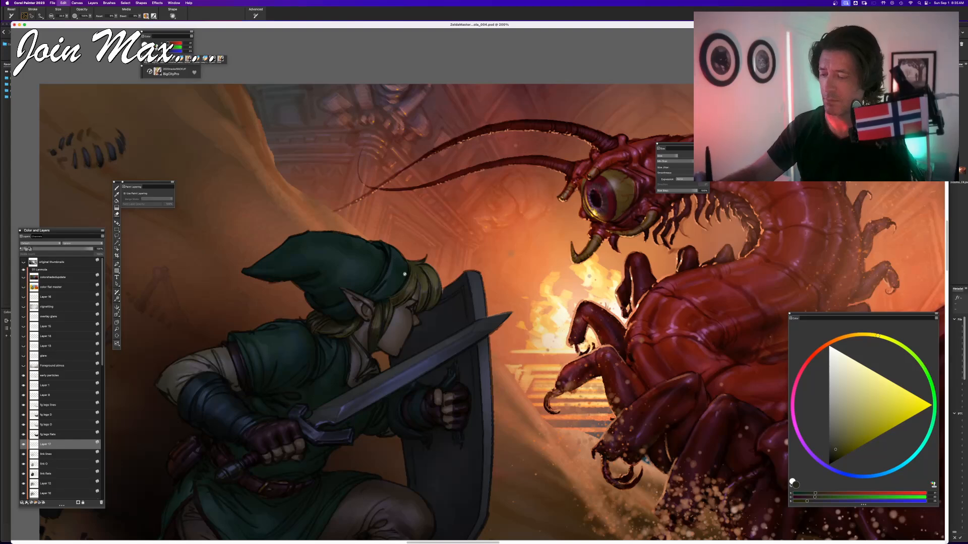
{"action": "left_click", "coordinate": [401, 293], "text": "alt"}
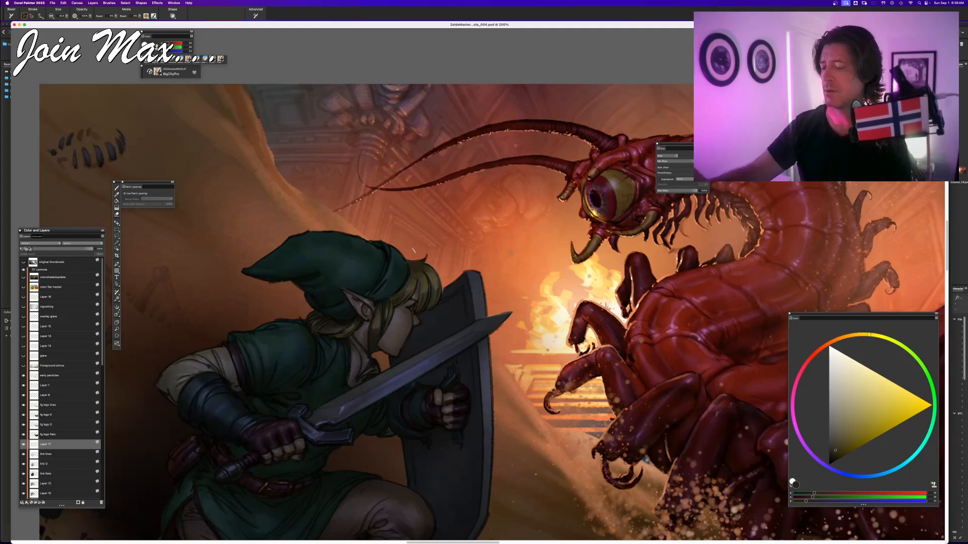
{"action": "left_click", "coordinate": [931, 429]}
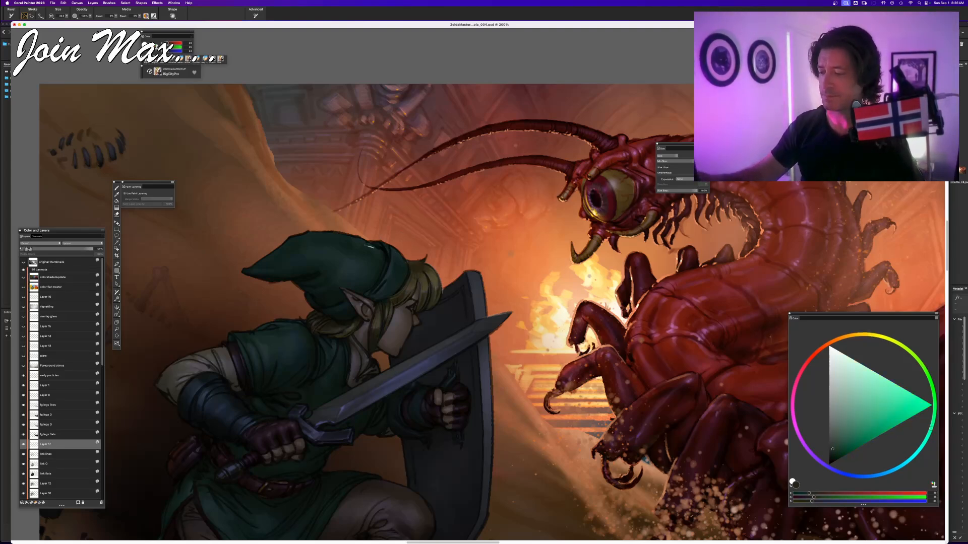
{"action": "left_click", "coordinate": [376, 287], "text": "alt"}
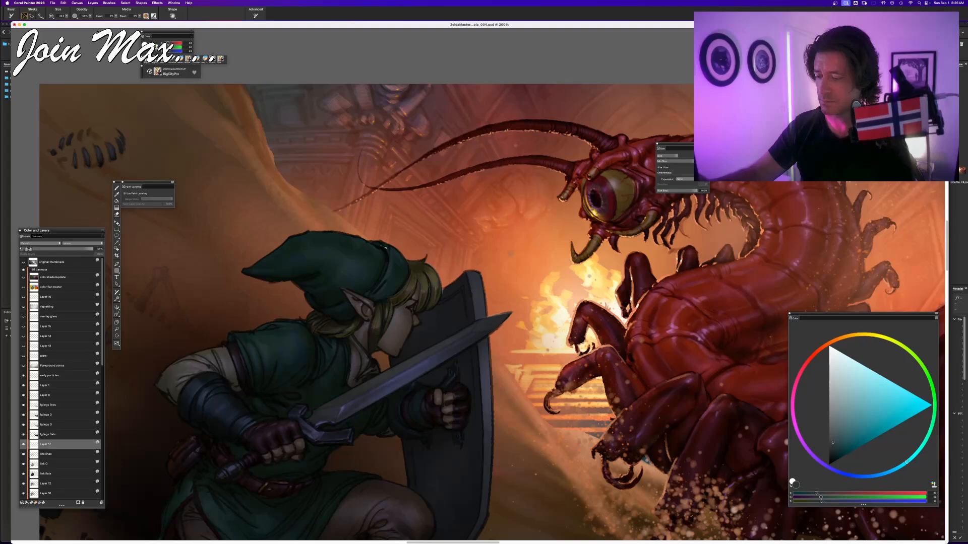
{"action": "left_click", "coordinate": [377, 246], "text": "alt"}
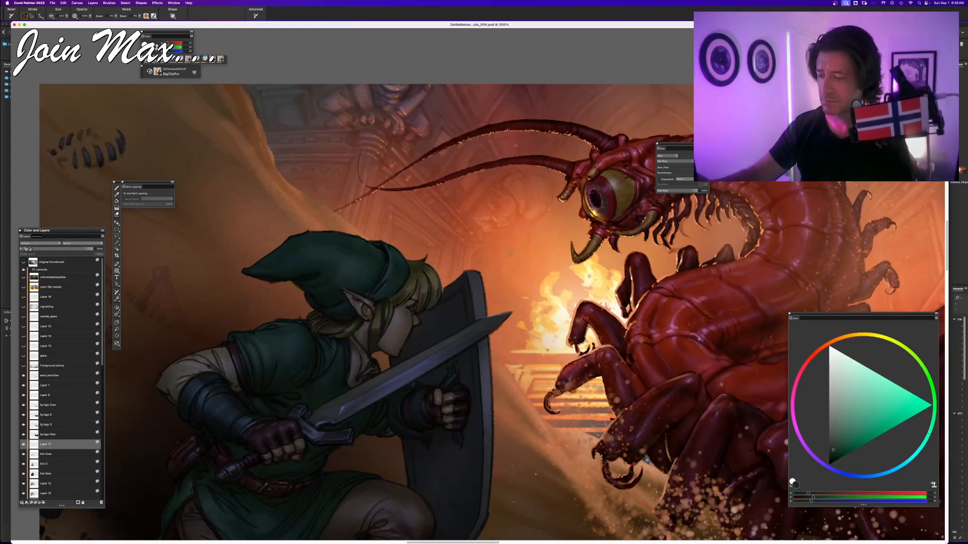
{"action": "key", "text": "super+z"}
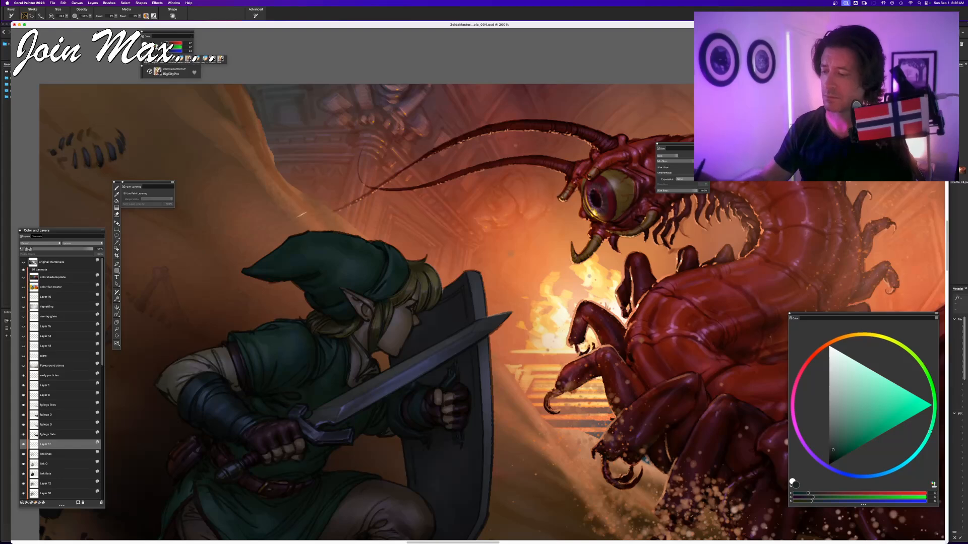
- Sample several dark greens across the hat's crown and upper edge for touching up the hat
{"action": "left_click", "coordinate": [357, 240], "text": "alt"}
{"action": "left_click", "coordinate": [345, 243], "text": "alt"}
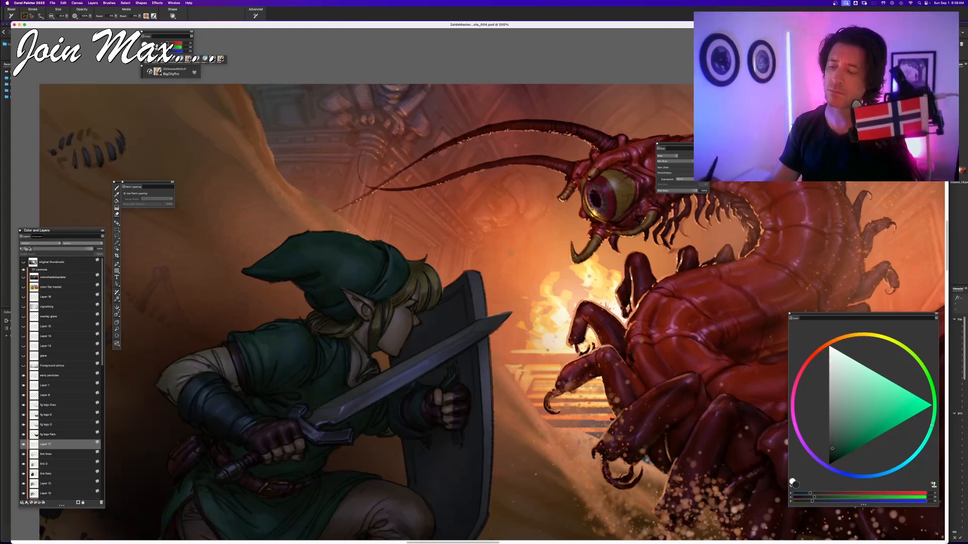
{"action": "left_click", "coordinate": [378, 247], "text": "alt"}
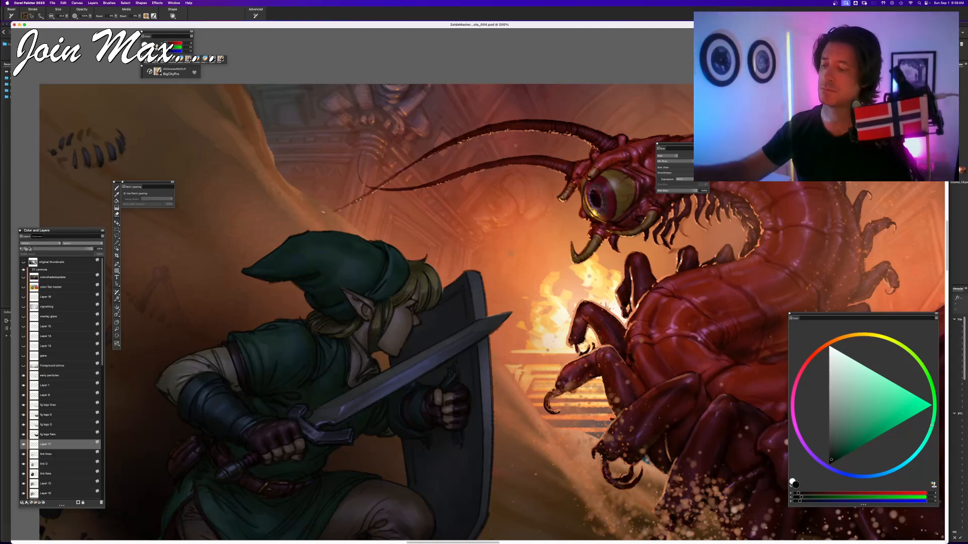
{"action": "left_click", "coordinate": [299, 235], "text": "alt"}
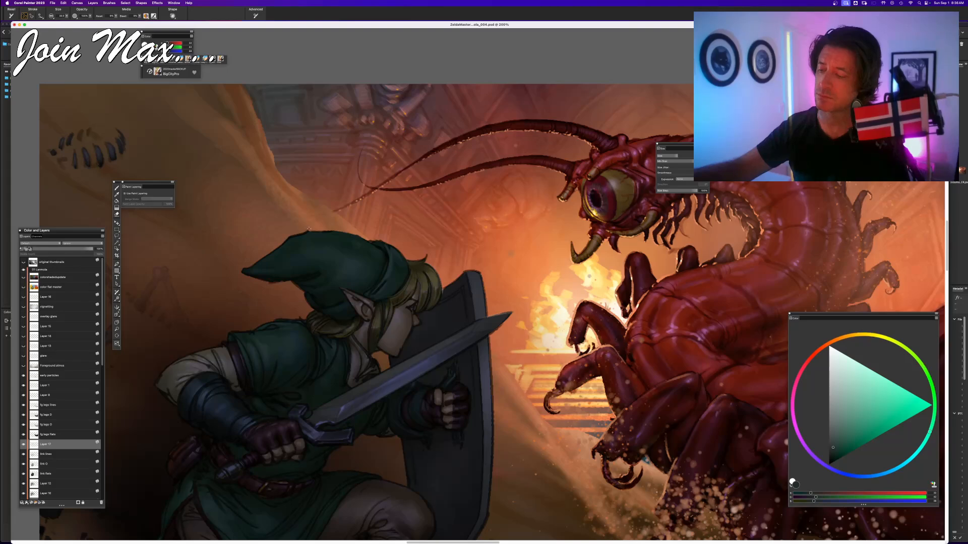
- Select the link lines layer, reduce the eraser size and return to the brush
{"action": "left_click", "coordinate": [43, 455]}
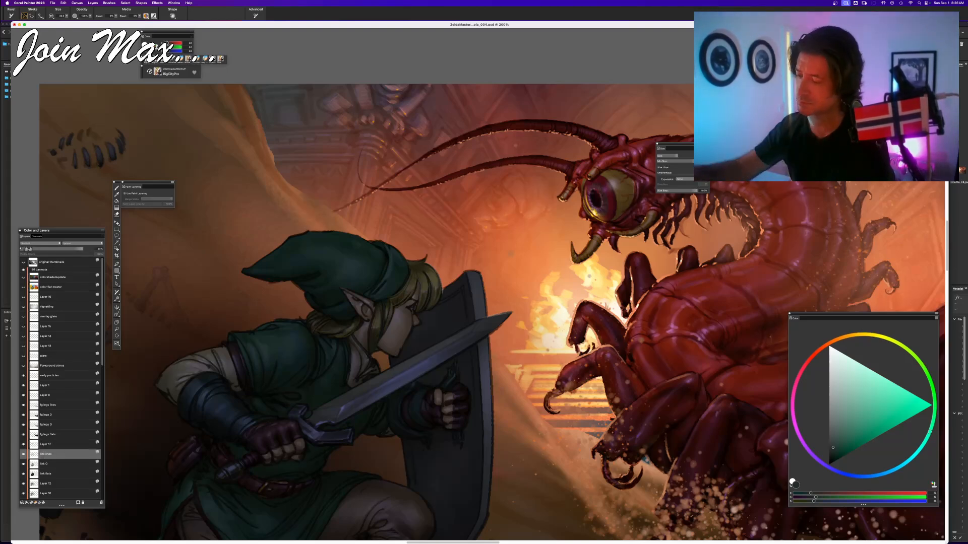
{"action": "key", "text": "n"}
{"action": "left_click", "coordinate": [66, 16]}
{"action": "left_click_drag", "start_coordinate": [61, 27], "coordinate": [44, 29]}
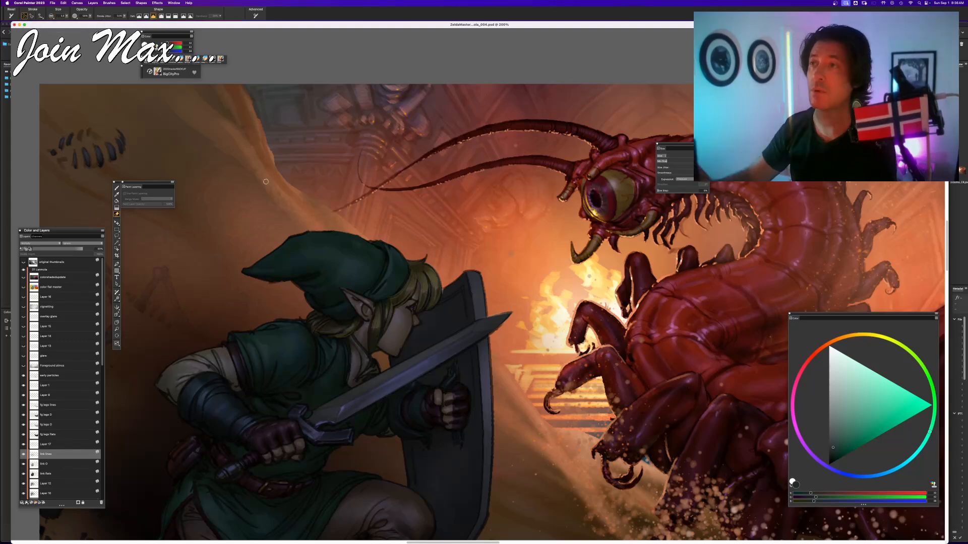
{"action": "key", "text": "b"}
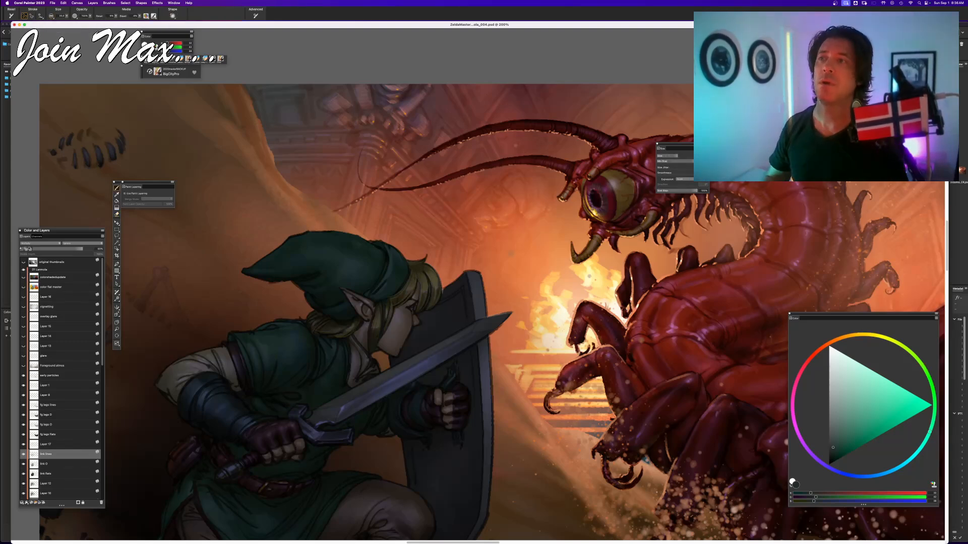
- Examine the whole painting at several magnifications to judge the hero against the creature and fire
{"action": "key", "text": "super+0"}
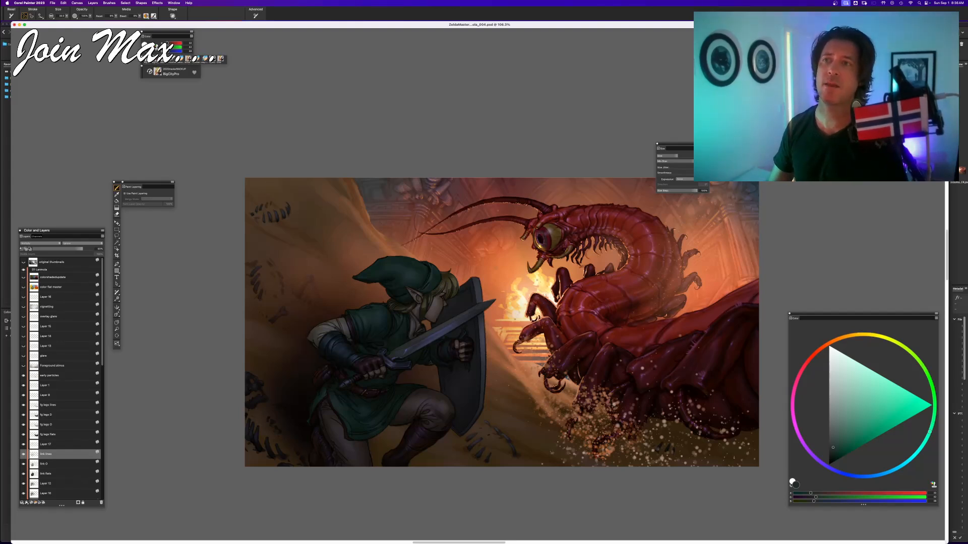
{"action": "scroll", "coordinate": [479, 285], "scroll_direction": "up", "scroll_amount": 3}
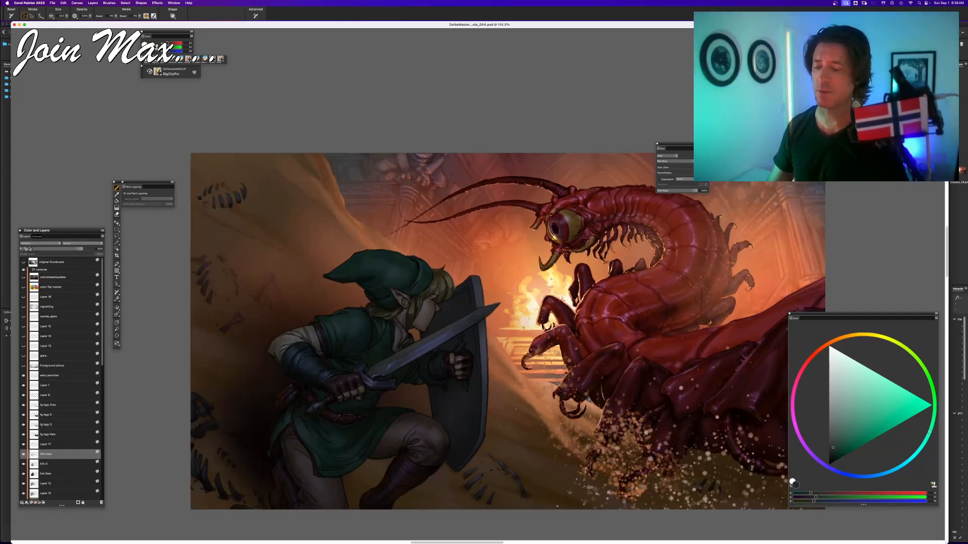
{"action": "left_click_drag", "start_coordinate": [487, 131], "coordinate": [461, 129]}
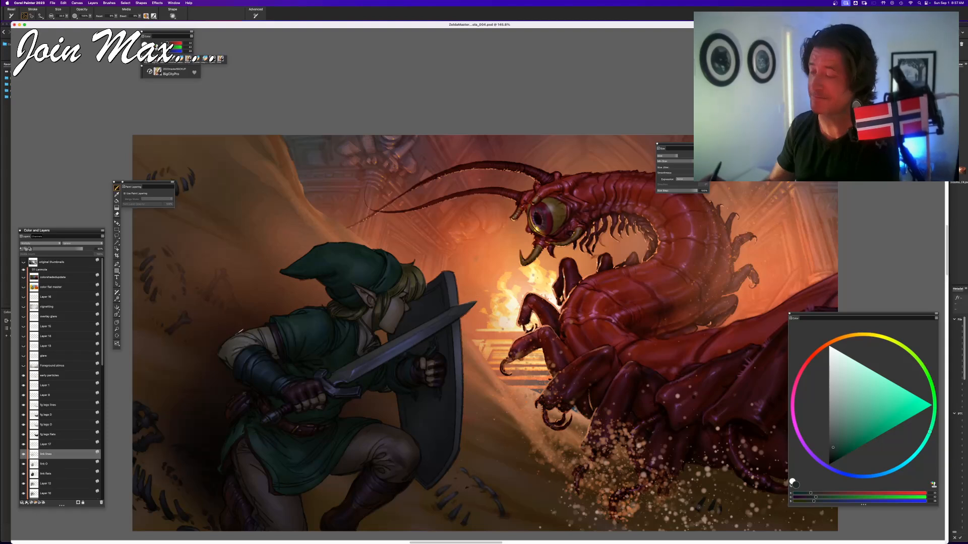
{"action": "key", "text": "n"}
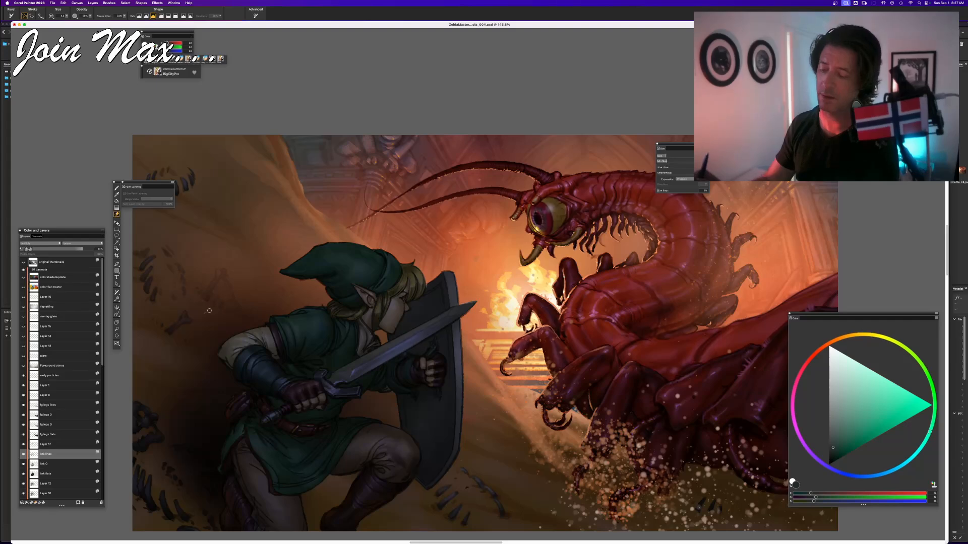
{"action": "key", "text": "b"}
{"action": "key", "text": "super+minus"}
{"action": "key", "text": "super+minus"}
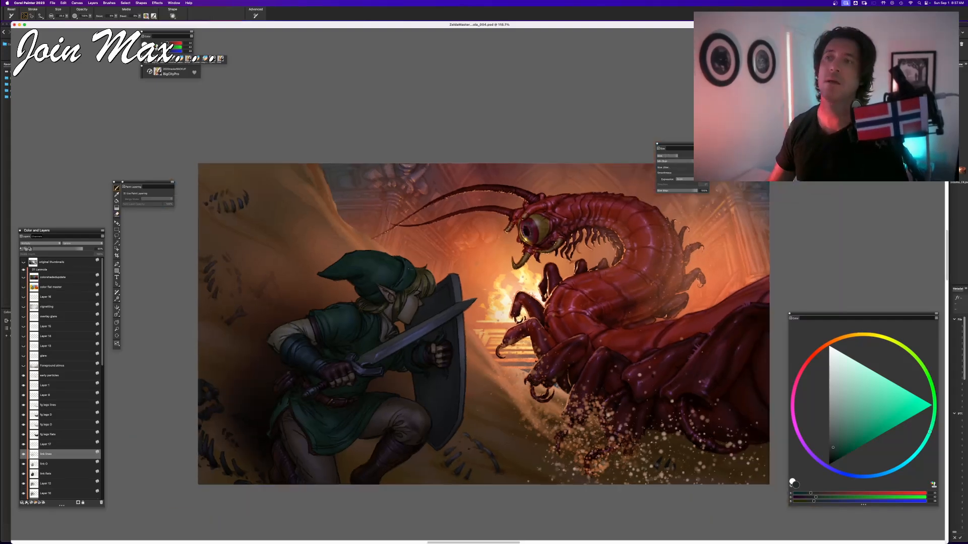
- Toggle the visibility of the link lines layer to check how the line work affects the hero
{"action": "key", "text": "super+plus"}
{"action": "key", "text": "super+plus"}
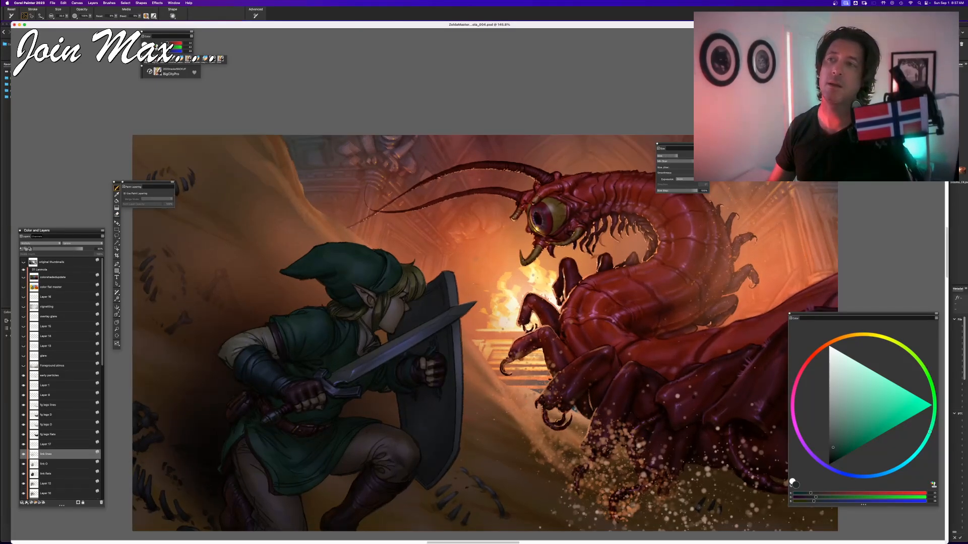
{"action": "left_click_drag", "start_coordinate": [485, 333], "coordinate": [464, 303]}
{"action": "key", "text": "super+plus"}
{"action": "mouse_move", "coordinate": [451, 250]}
{"action": "left_mouse_down"}
{"action": "mouse_move", "coordinate": [432, 223]}
{"action": "mouse_move", "coordinate": [459, 221]}
{"action": "left_mouse_up"}
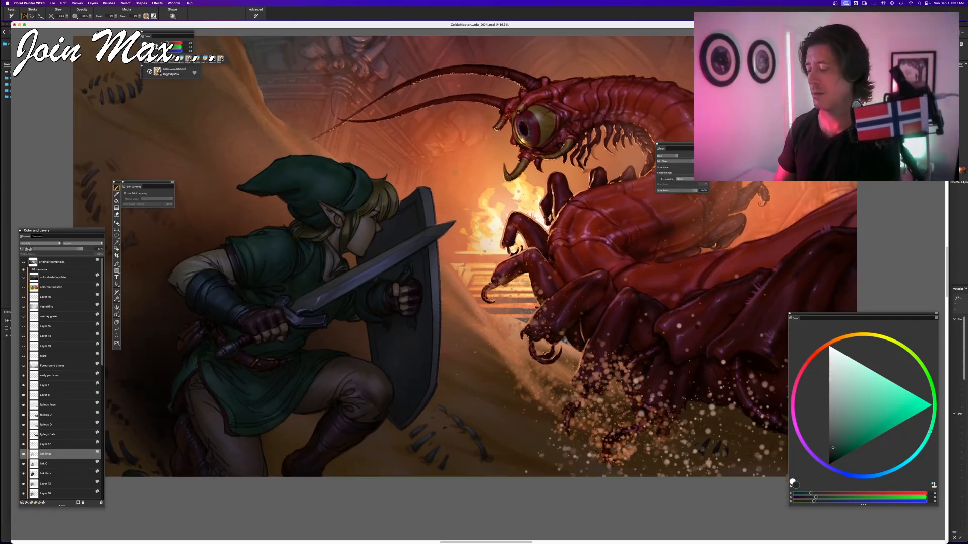
{"action": "left_click", "coordinate": [24, 454]}
{"action": "left_click", "coordinate": [23, 454]}
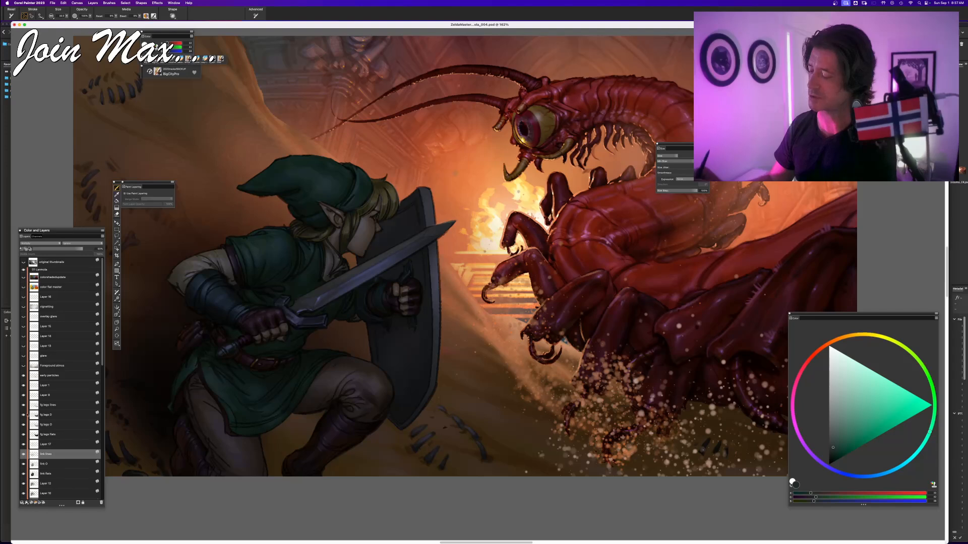
{"action": "left_click", "coordinate": [23, 424]}
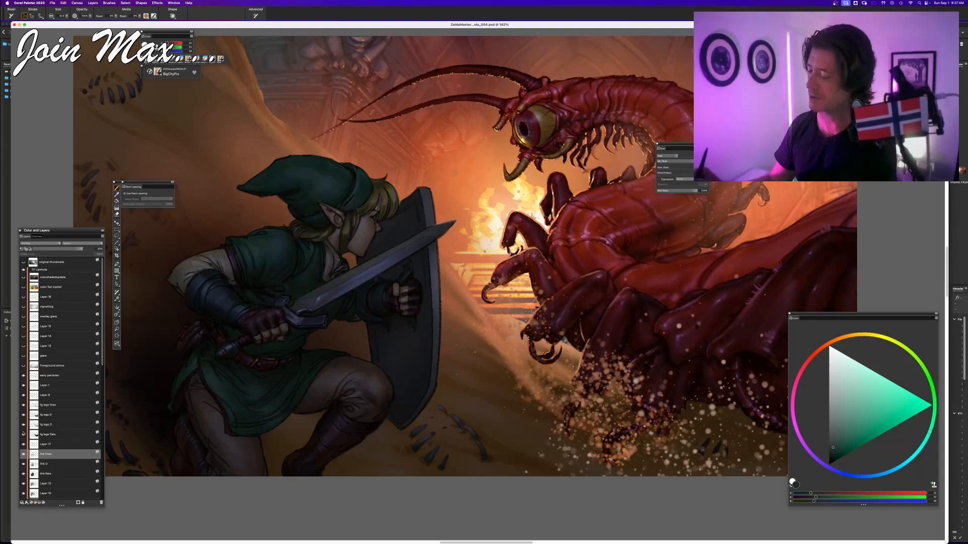
- Hide the layer directly above link flats, and toggle link flats off and on to examine the hero's base colours
{"action": "left_click", "coordinate": [23, 464]}
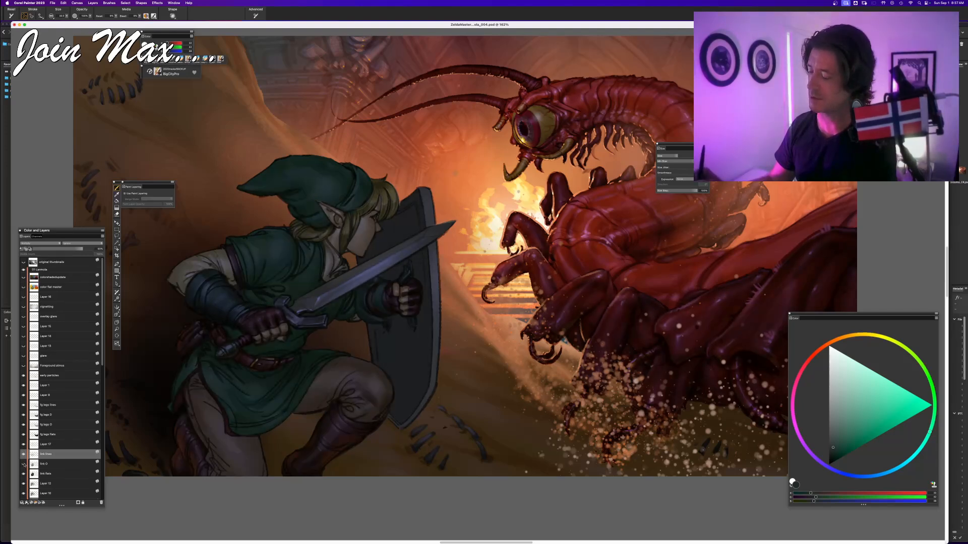
{"action": "left_click", "coordinate": [23, 474]}
{"action": "left_click", "coordinate": [23, 475]}
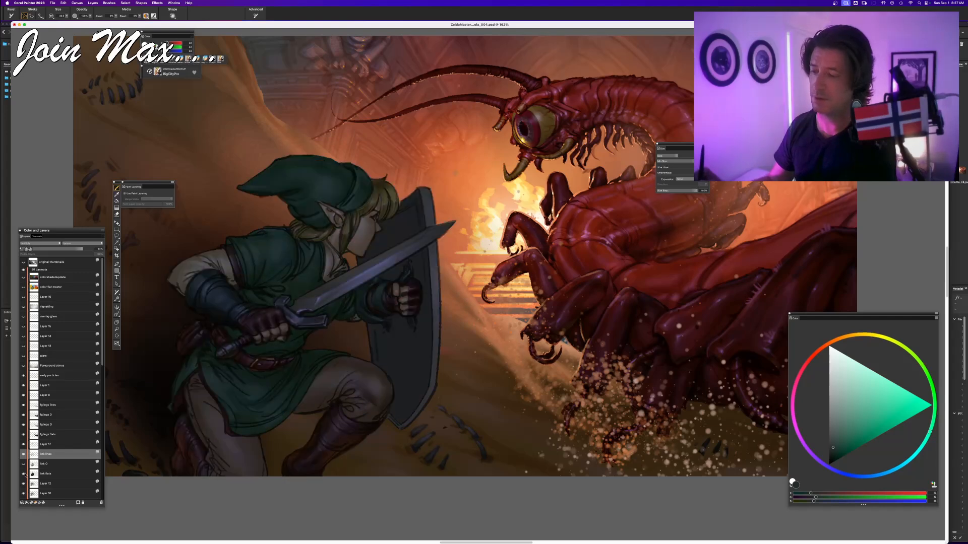
{"action": "left_click", "coordinate": [23, 475]}
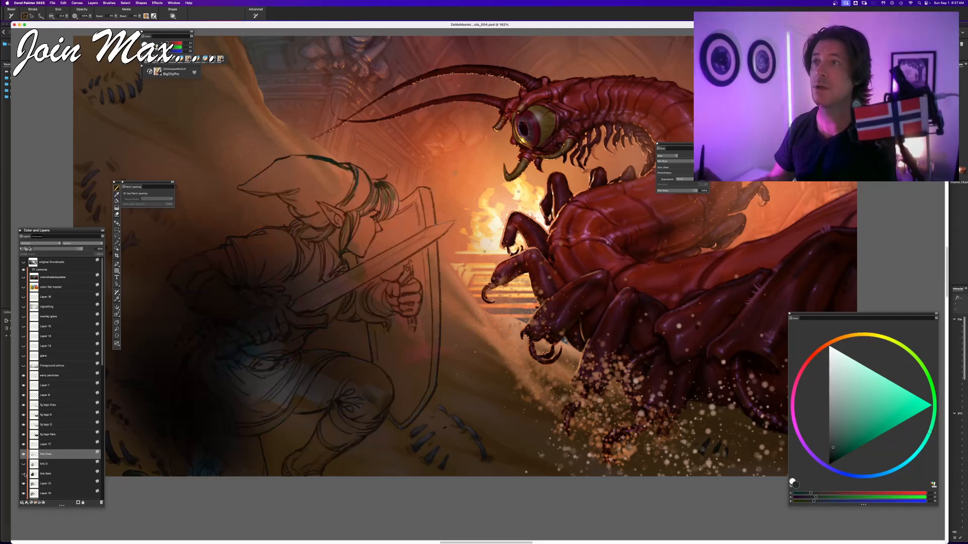
{"action": "left_click", "coordinate": [23, 474]}
- Switch the layer between link lines and link flats on and off repeatedly to compare the hero's shading, leaving it visible
{"action": "left_click", "coordinate": [24, 465]}
{"action": "left_click", "coordinate": [23, 464]}
{"action": "left_click", "coordinate": [23, 464]}
{"action": "left_click", "coordinate": [24, 464]}
{"action": "left_click", "coordinate": [24, 464]}
{"action": "left_click", "coordinate": [23, 464]}
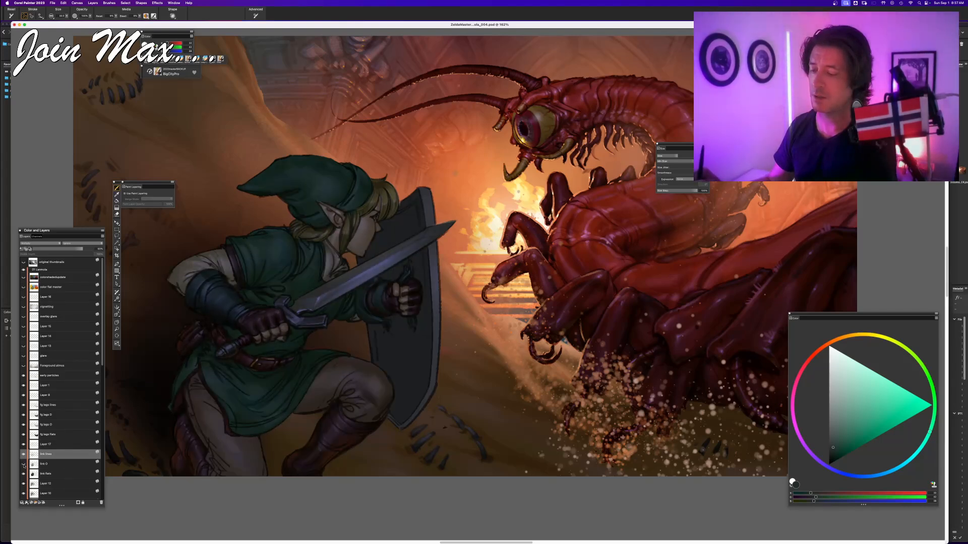
{"action": "left_click", "coordinate": [23, 465]}
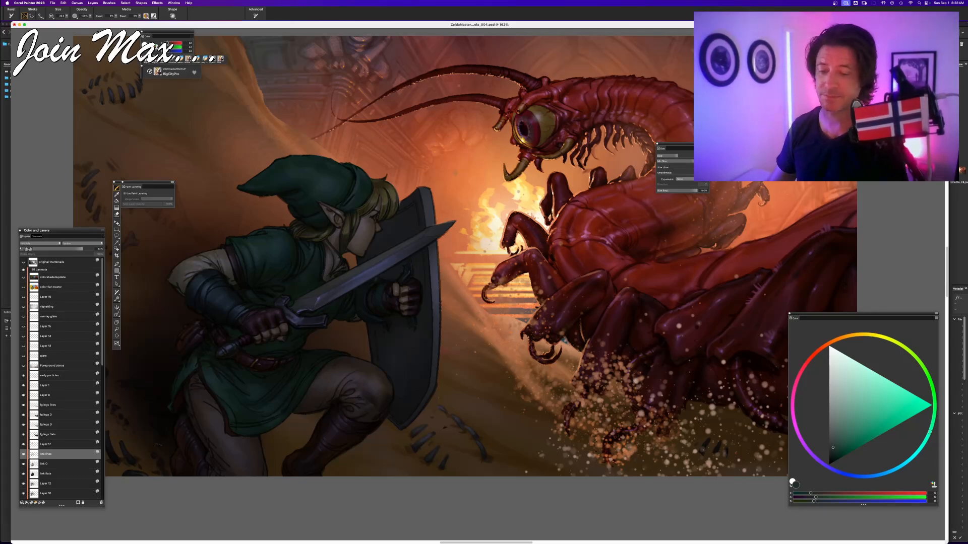
- Try a stroke over the hero's shield hand on the link flats layer with a dark brown sampled there, and undo it
{"action": "mouse_move", "coordinate": [639, 334]}
{"action": "left_mouse_down"}
{"action": "mouse_move", "coordinate": [496, 360]}
{"action": "mouse_move", "coordinate": [507, 342]}
{"action": "mouse_move", "coordinate": [498, 349]}
{"action": "mouse_move", "coordinate": [630, 346]}
{"action": "mouse_move", "coordinate": [559, 349]}
{"action": "left_mouse_up"}
{"action": "key", "text": "super+minus"}
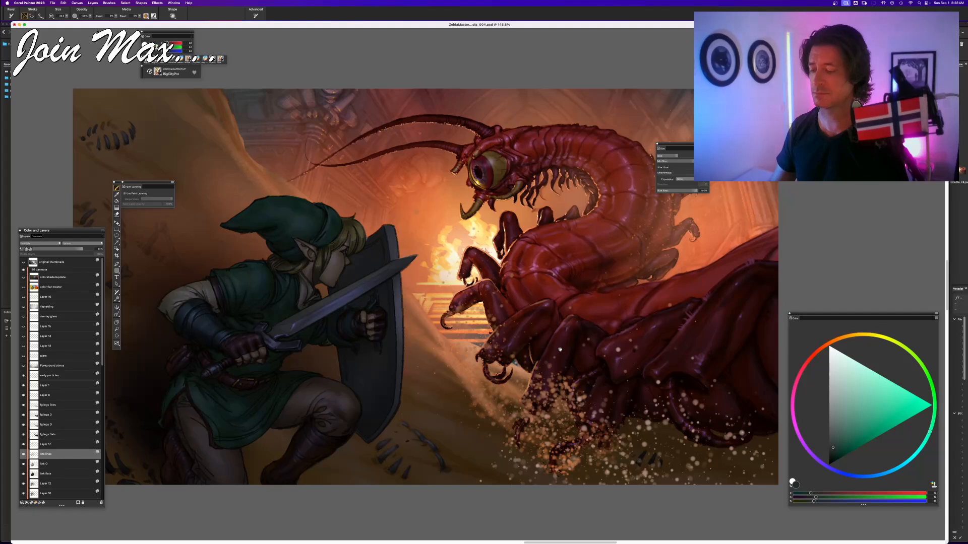
{"action": "left_click_drag", "start_coordinate": [494, 345], "coordinate": [481, 354]}
{"action": "left_click_drag", "start_coordinate": [561, 335], "coordinate": [460, 340]}
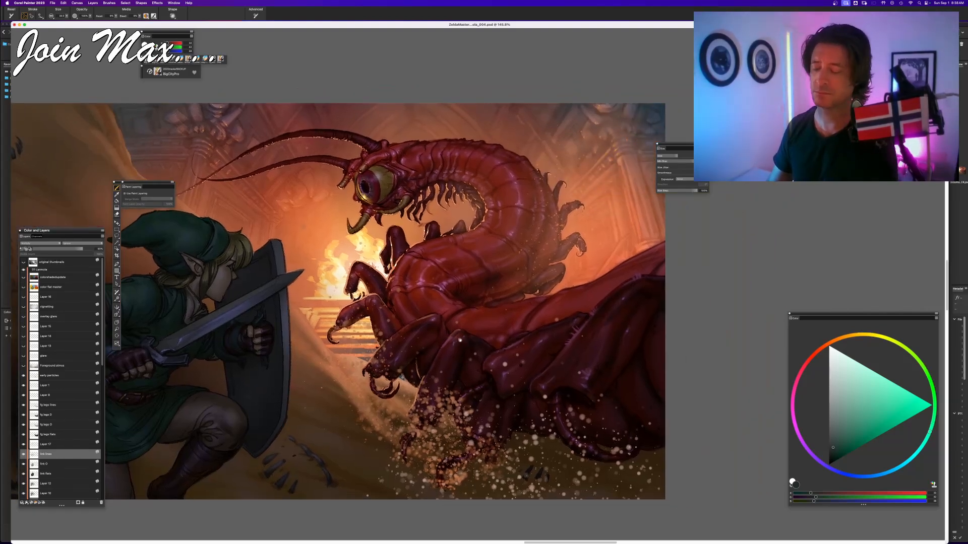
{"action": "left_click_drag", "start_coordinate": [362, 355], "coordinate": [484, 332]}
{"action": "key", "text": "super+equal"}
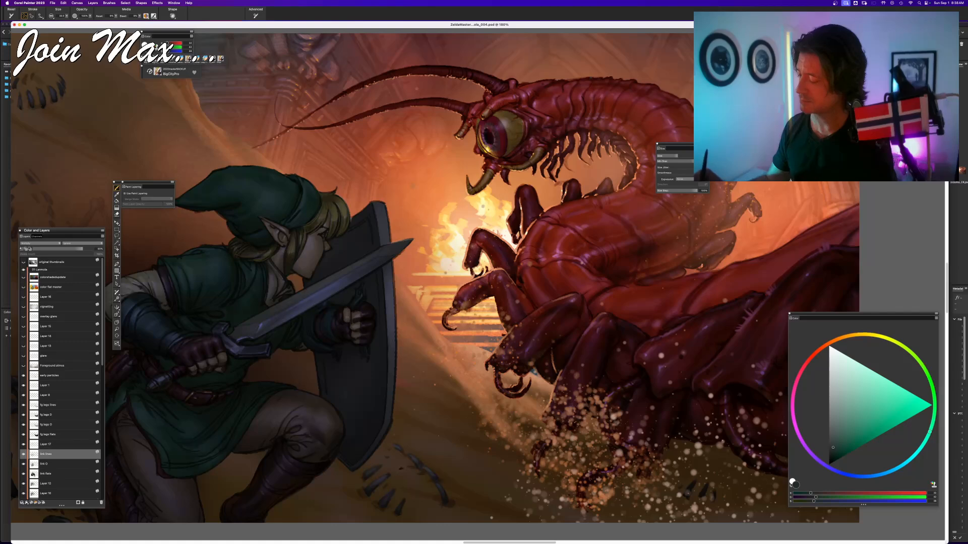
{"action": "left_click", "coordinate": [34, 474]}
{"action": "left_click", "coordinate": [354, 319], "text": "alt"}
{"action": "mouse_move", "coordinate": [352, 308]}
{"action": "left_mouse_down"}
{"action": "mouse_move", "coordinate": [367, 305]}
{"action": "mouse_move", "coordinate": [366, 339]}
{"action": "left_mouse_up"}
{"action": "key", "text": "super+z"}
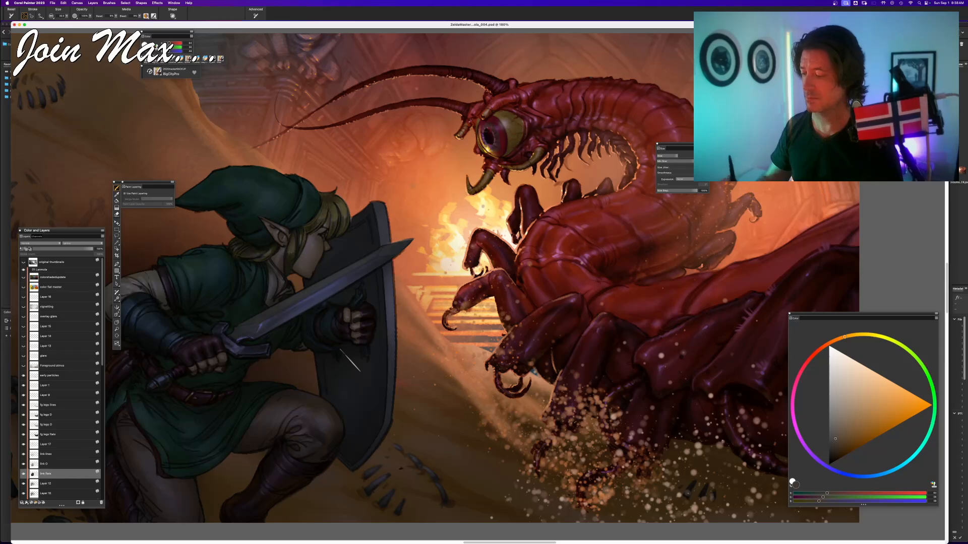
- Make link lines the active layer again, alternating between the eraser and the brush and ending on the brush
{"action": "left_click", "coordinate": [47, 456]}
{"action": "key", "text": "n"}
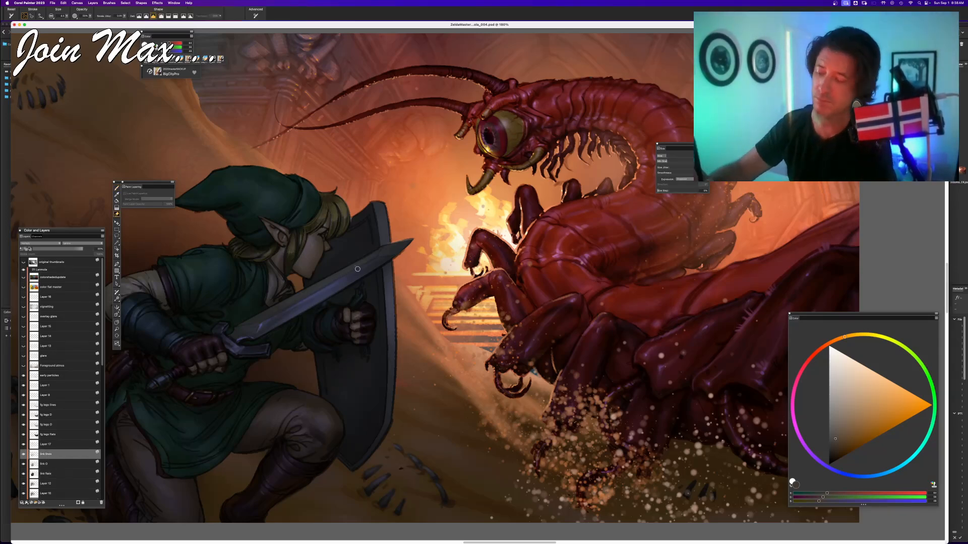
{"action": "key", "text": "b"}
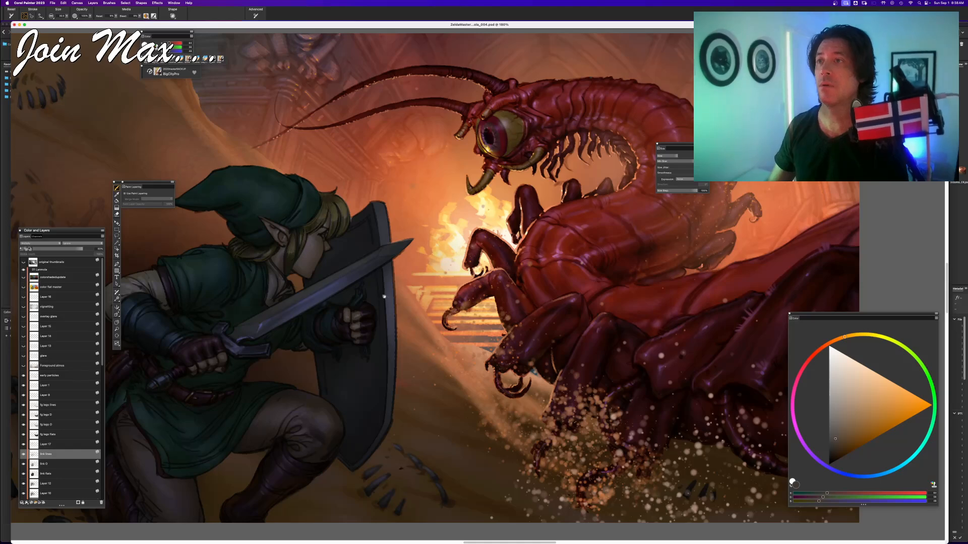
{"action": "scroll", "coordinate": [384, 297], "scroll_direction": "up", "scroll_amount": 5}
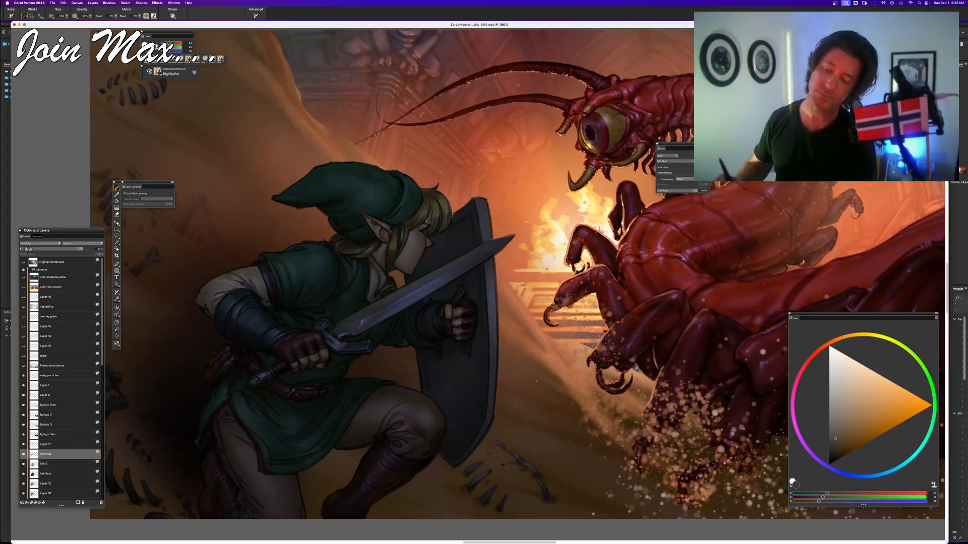
{"action": "key", "text": "n"}
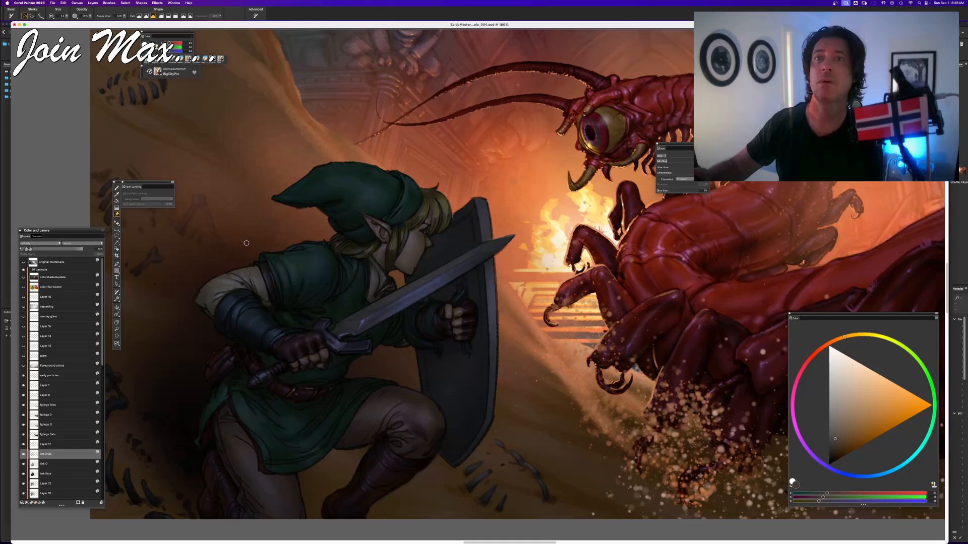
{"action": "key", "text": "b"}
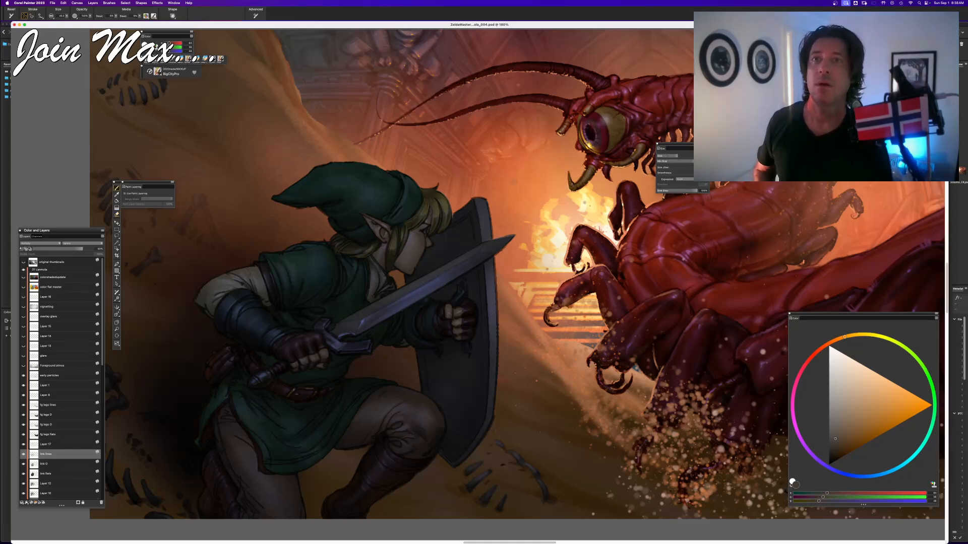
{"action": "scroll", "coordinate": [362, 223], "scroll_direction": "up", "scroll_amount": 3}
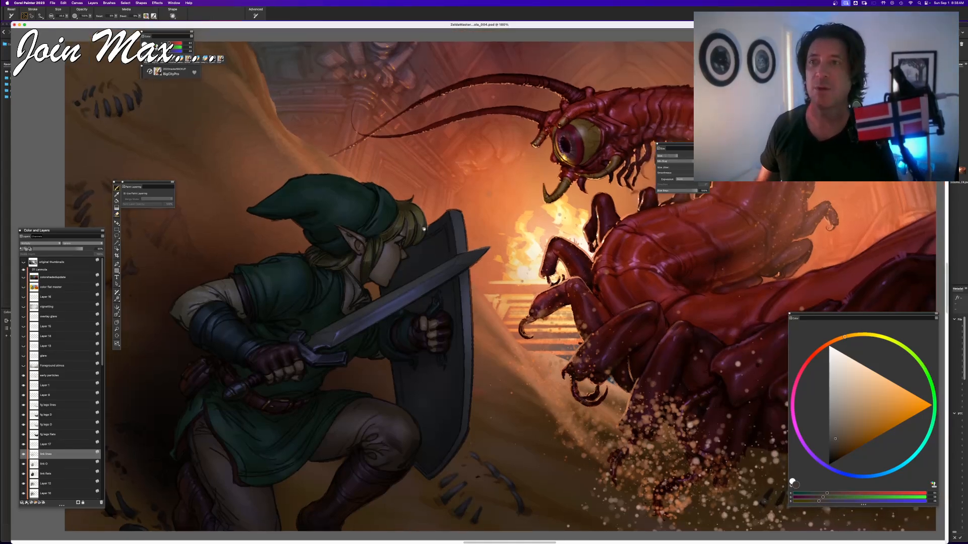
- Paint black line strokes defining the elf warrior's eye and brow on the link lines layer
{"action": "scroll", "coordinate": [414, 265], "scroll_direction": "left", "scroll_amount": 3}
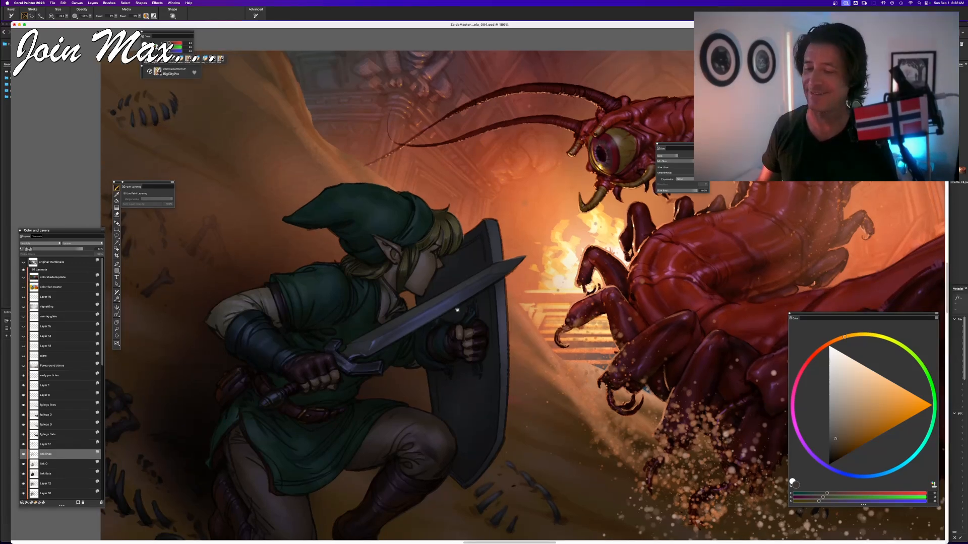
{"action": "scroll", "coordinate": [493, 297], "scroll_direction": "right", "scroll_amount": 3}
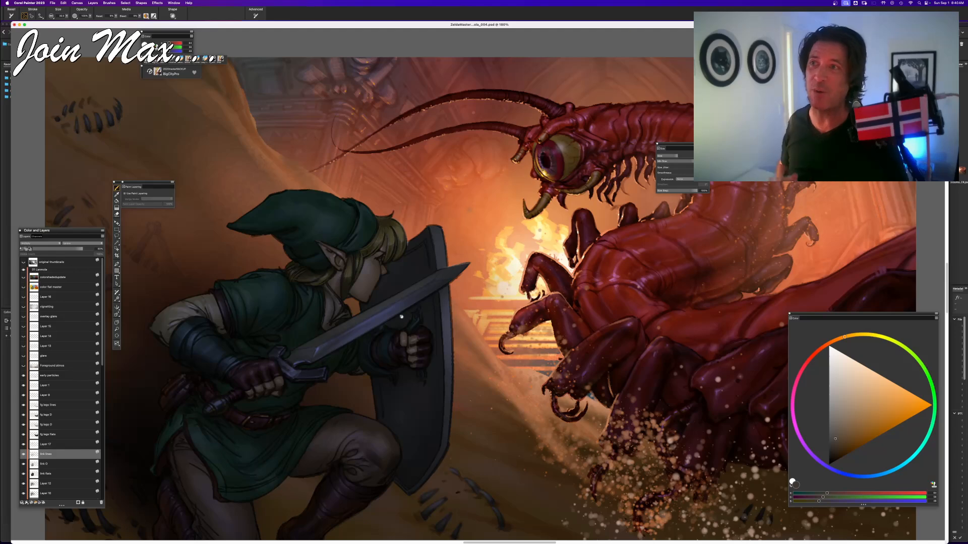
{"action": "key", "text": "super+plus"}
{"action": "key", "text": "super+plus"}
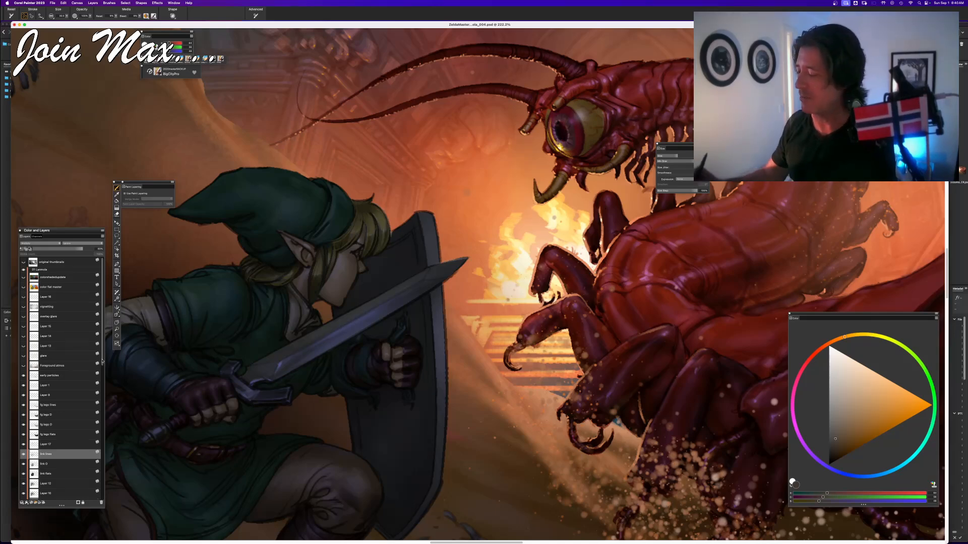
{"action": "scroll", "coordinate": [103, 370], "scroll_direction": "down", "scroll_amount": 2}
{"action": "scroll", "coordinate": [104, 370], "scroll_direction": "up", "scroll_amount": 2}
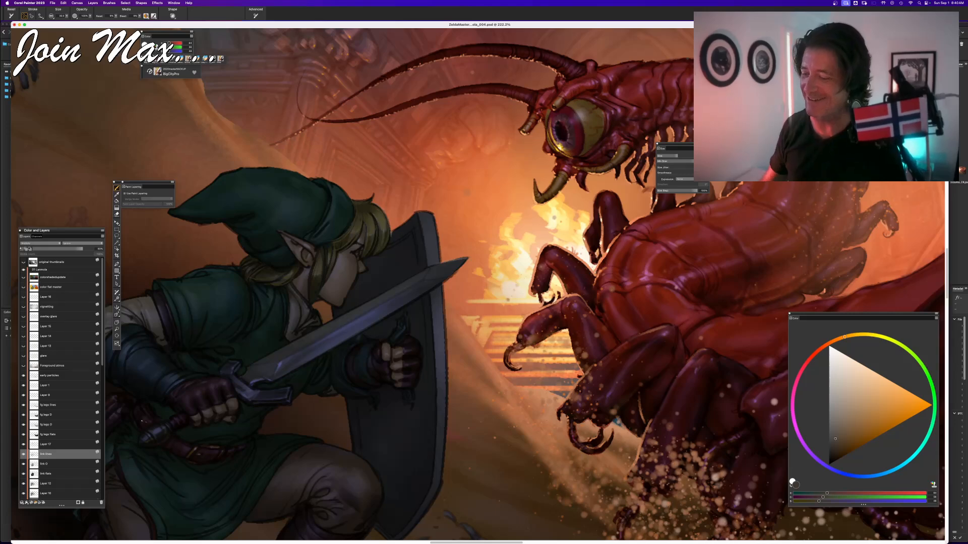
{"action": "key", "text": "f"}
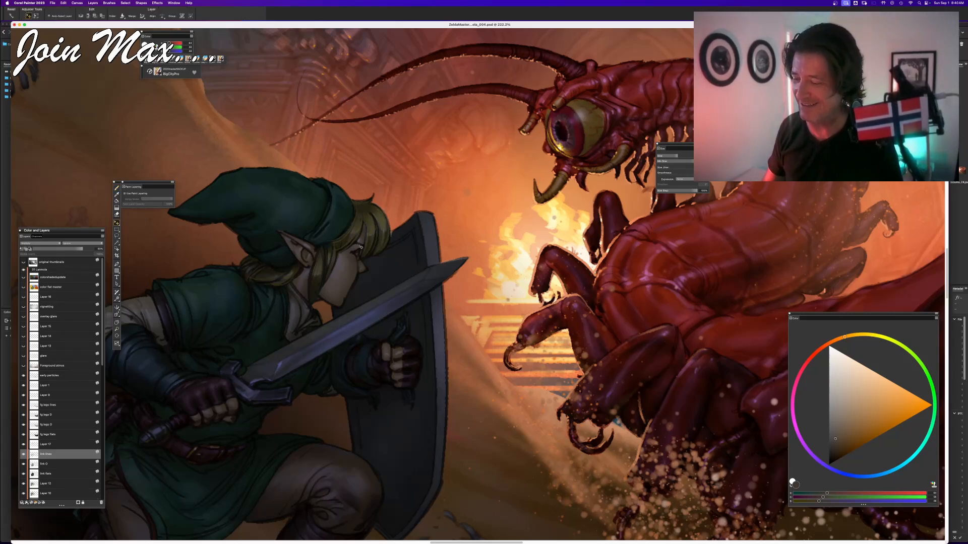
{"action": "right_click", "coordinate": [359, 245]}
{"action": "right_click", "coordinate": [355, 245]}
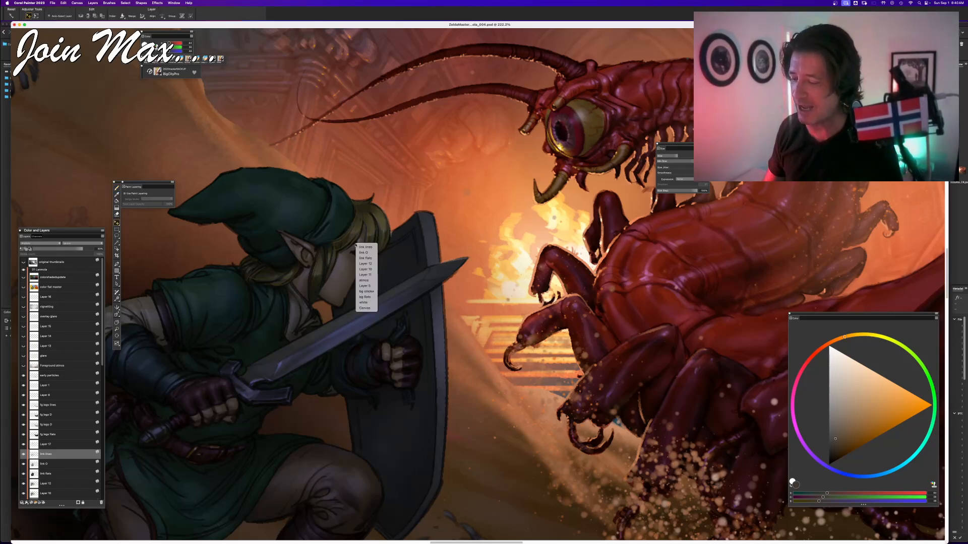
{"action": "left_click", "coordinate": [364, 248]}
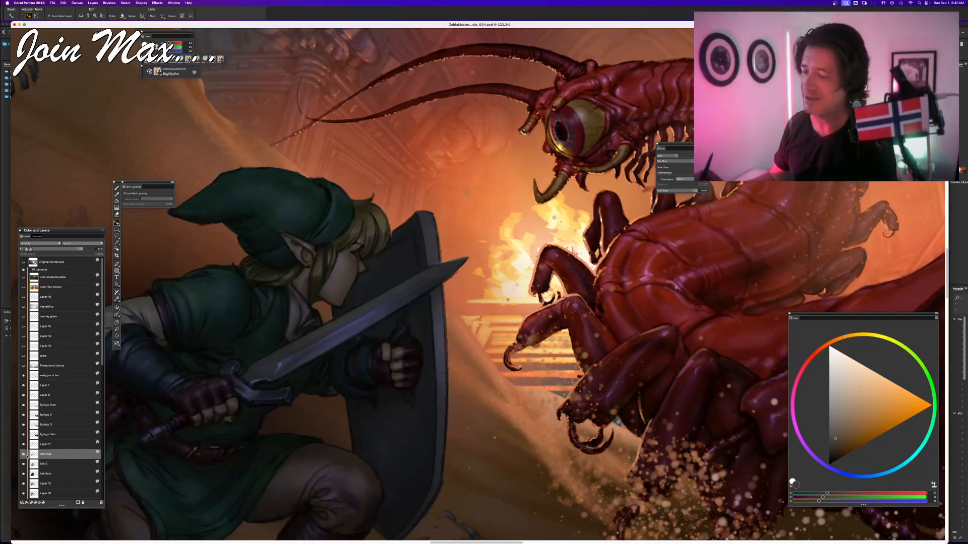
{"action": "left_click", "coordinate": [828, 464]}
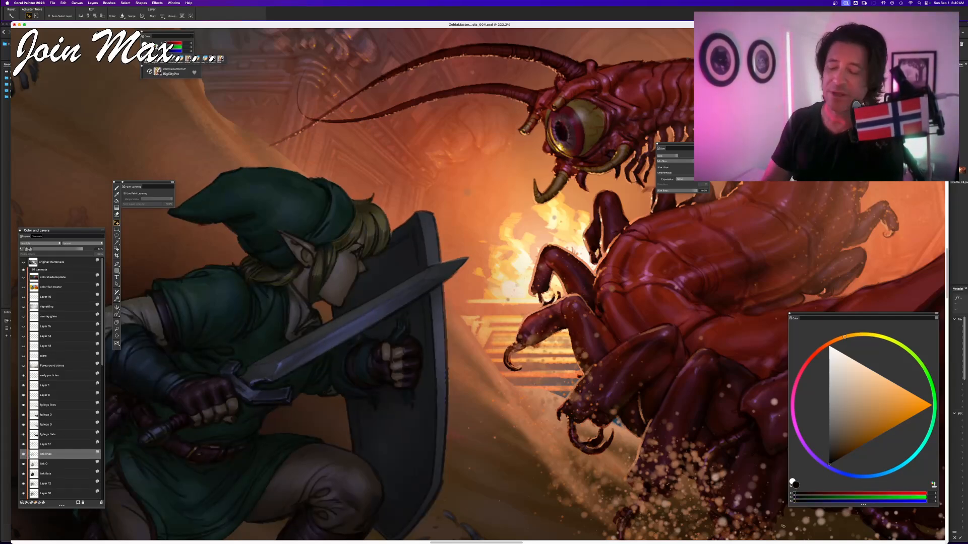
{"action": "key", "text": "b"}
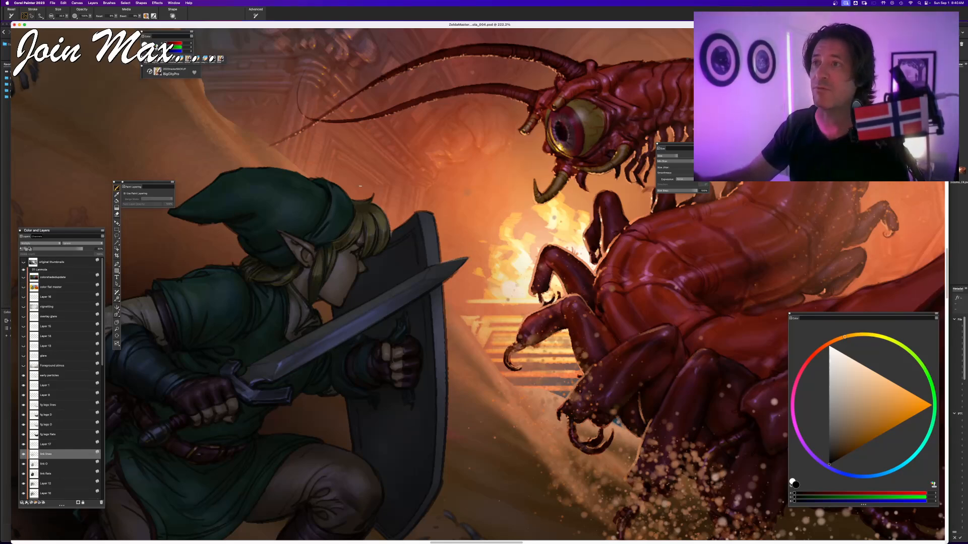
{"action": "left_click_drag", "start_coordinate": [361, 223], "coordinate": [366, 242]}
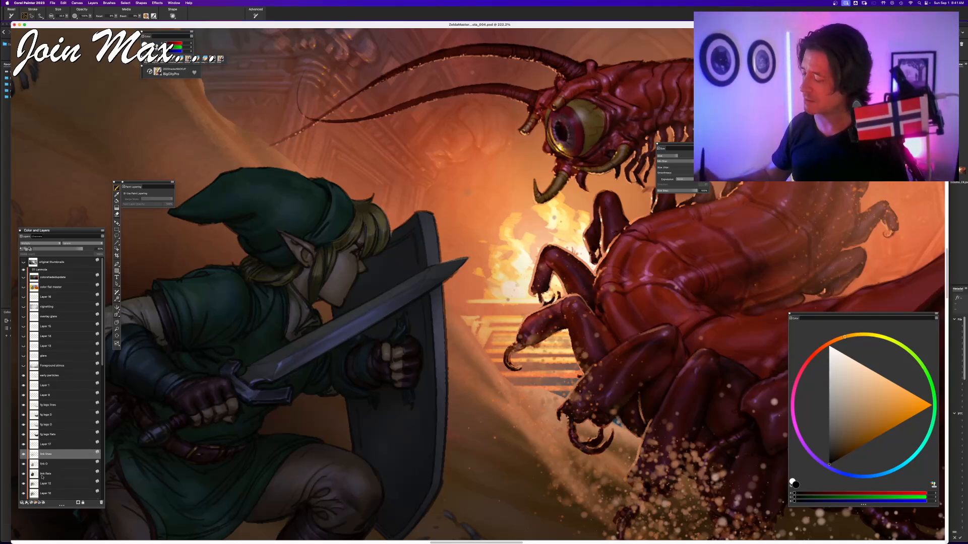
- Sample the colour beside the warrior's eye with the link flats layer active
{"action": "left_click", "coordinate": [45, 474]}
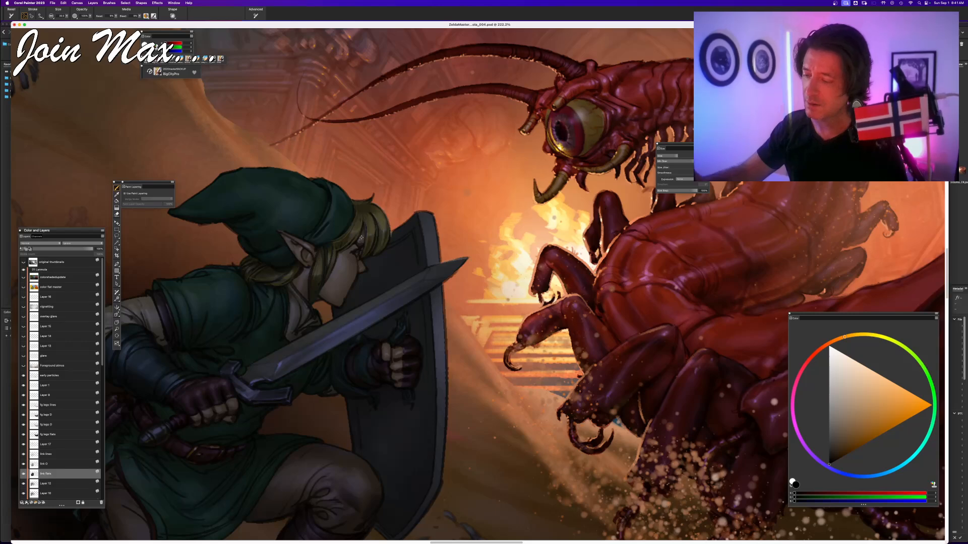
{"action": "left_click", "coordinate": [361, 237], "text": "alt"}
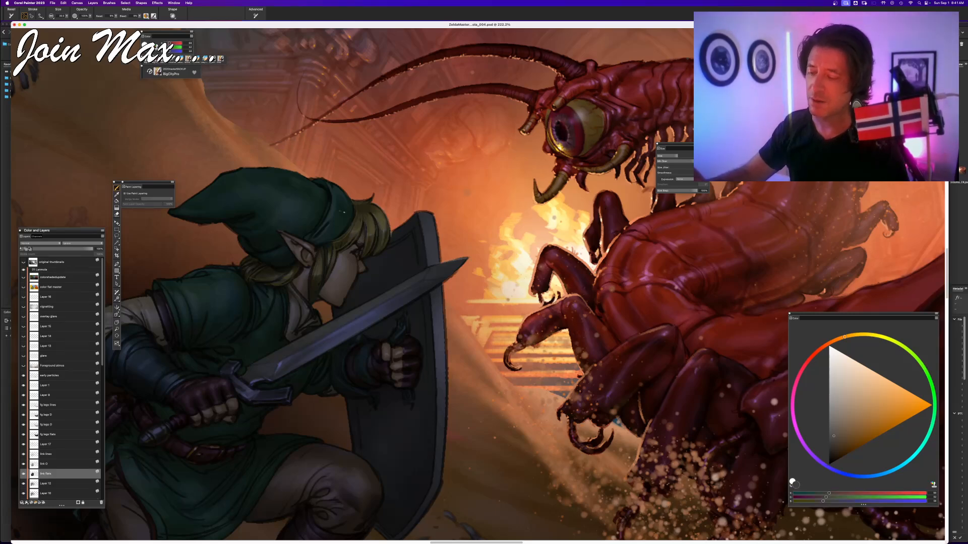
{"action": "key", "text": "super+minus"}
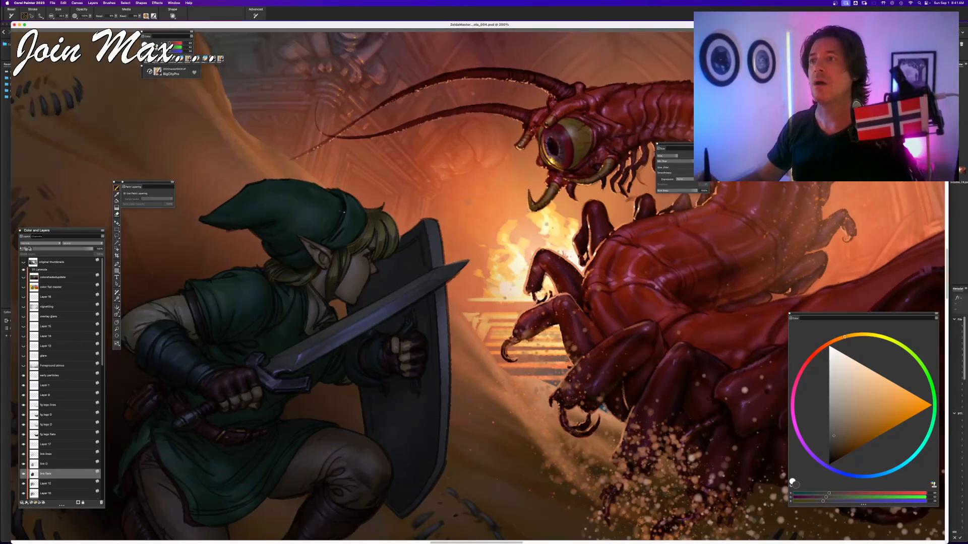
{"action": "key", "text": "super+equal"}
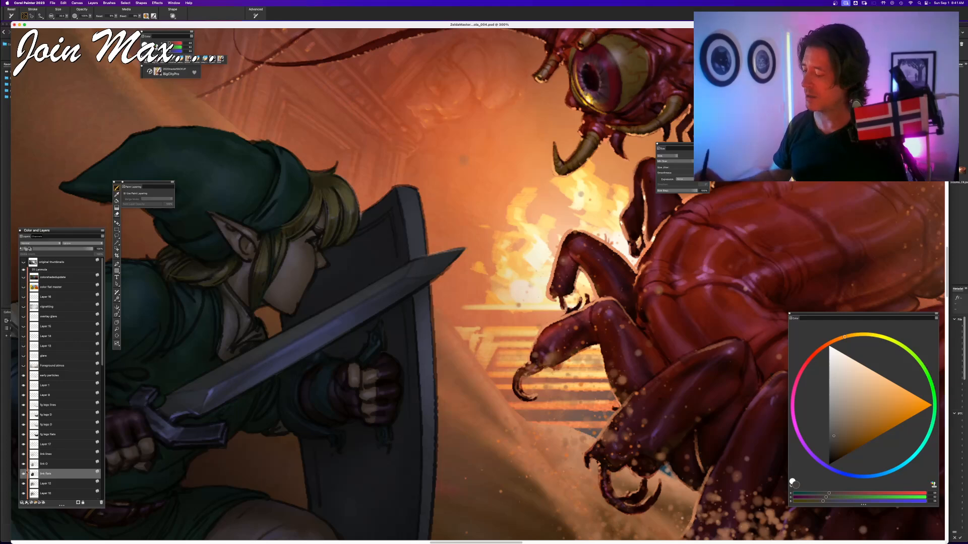
- Toggle the link lines layer off and on to compare the face with and without its line work
{"action": "left_click", "coordinate": [23, 454]}
{"action": "left_click", "coordinate": [23, 454]}
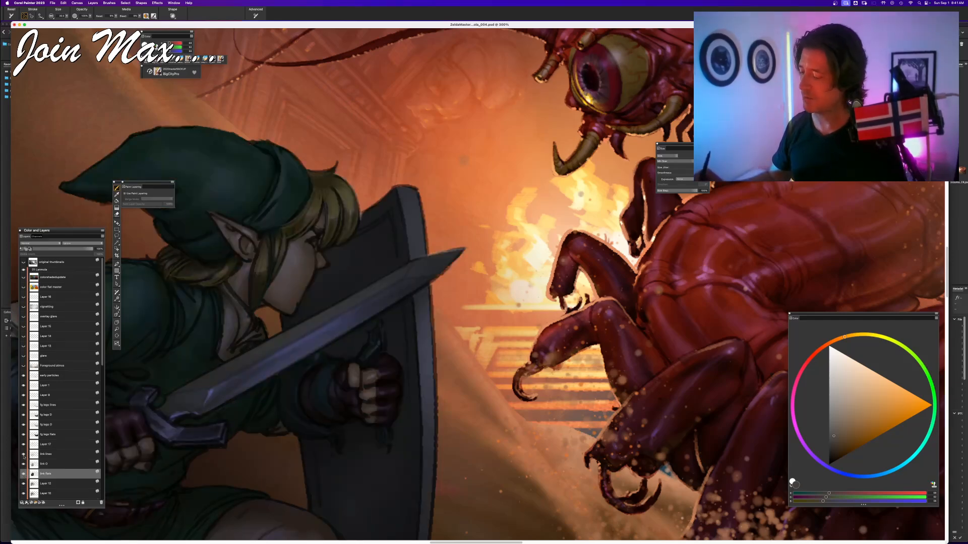
{"action": "left_click", "coordinate": [23, 455]}
{"action": "left_click", "coordinate": [23, 455]}
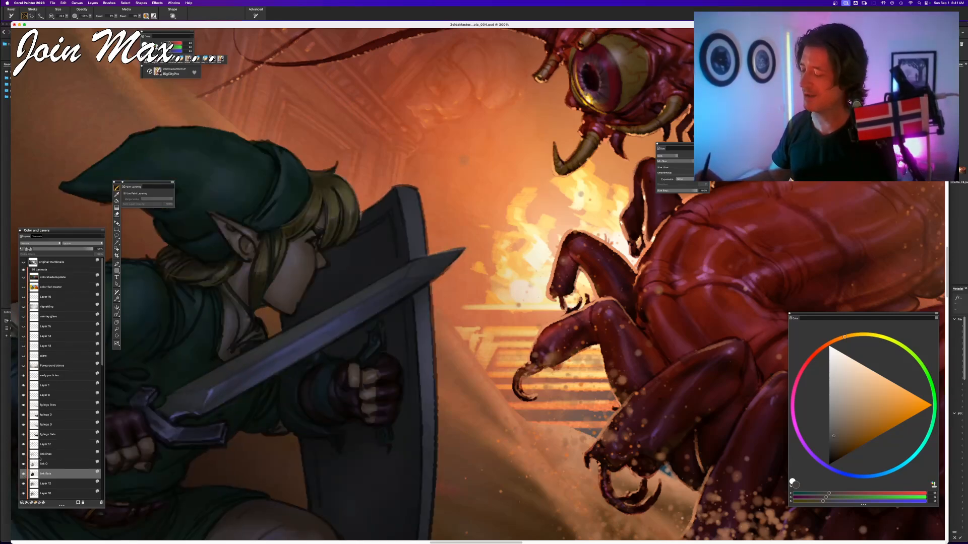
- Return to the link lines layer with the Brush tool and black as the painting colour
{"action": "left_click", "coordinate": [45, 455]}
{"action": "key", "text": "n"}
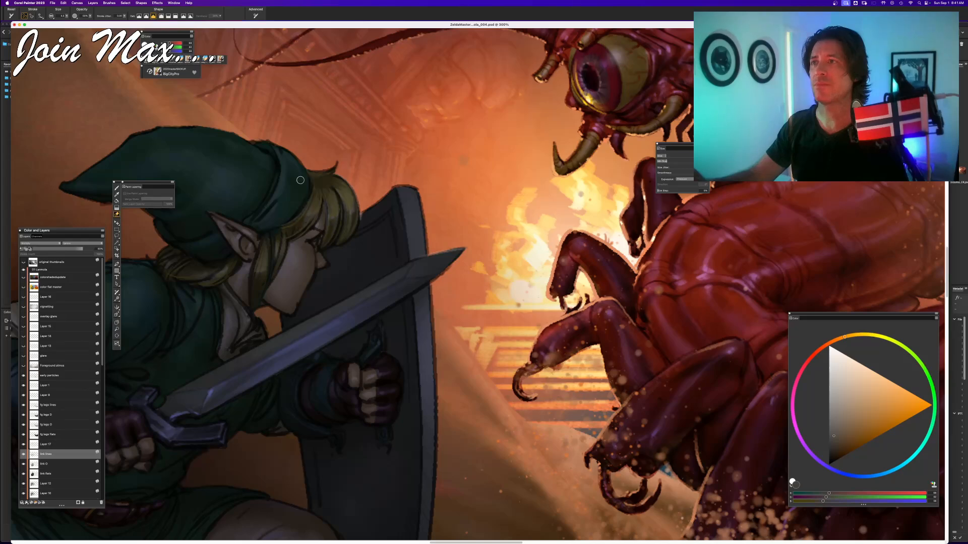
{"action": "left_click", "coordinate": [860, 406]}
{"action": "left_click", "coordinate": [794, 485]}
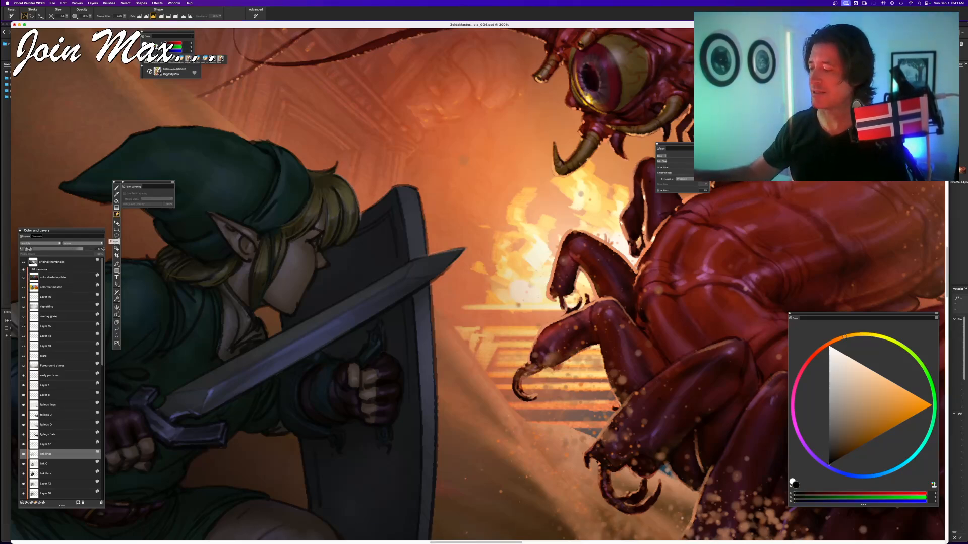
{"action": "left_click", "coordinate": [117, 187]}
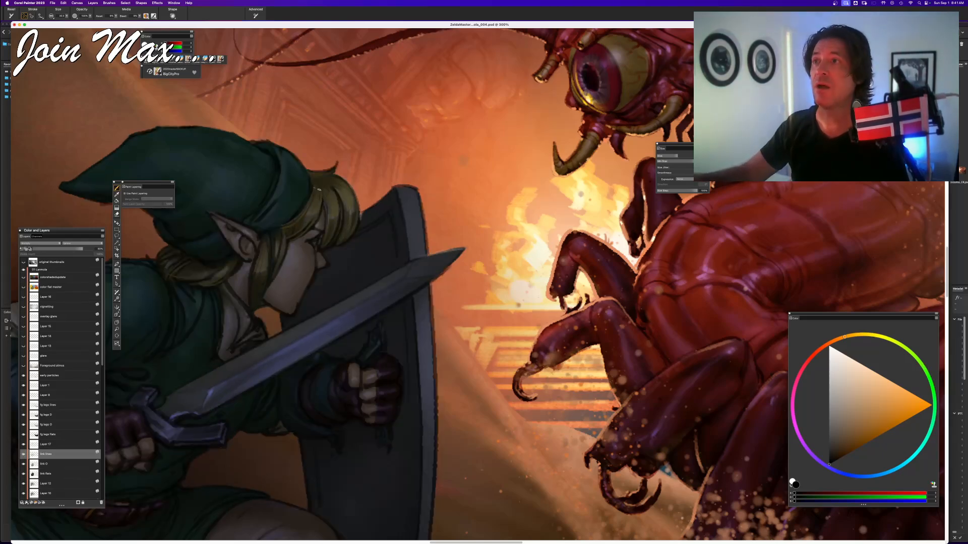
- Show the hidden vignetting, overlay glare, glare and other effect layers above early particles, and save the painting
{"action": "key", "text": "super+minus"}
{"action": "key", "text": "super+minus"}
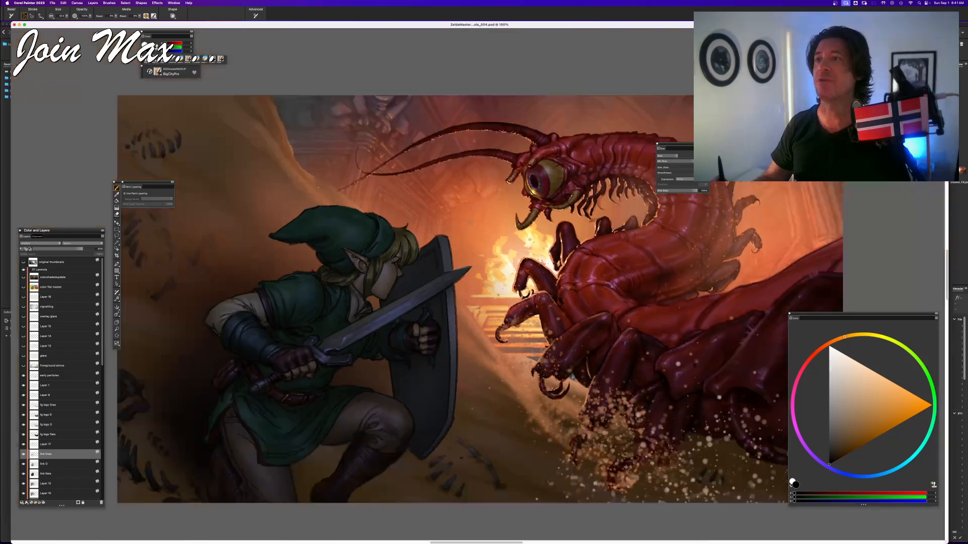
{"action": "left_click_drag", "start_coordinate": [357, 420], "coordinate": [302, 411]}
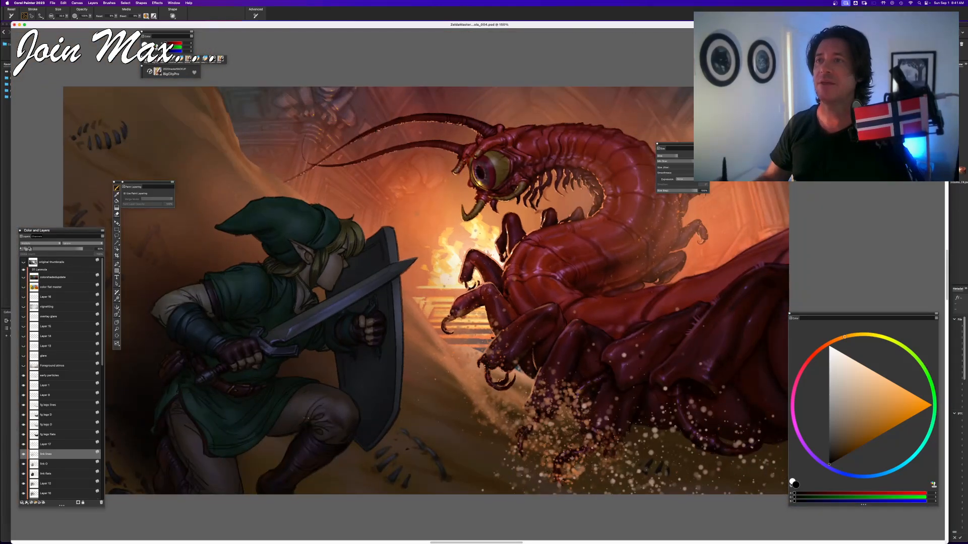
{"action": "key", "text": "super+minus"}
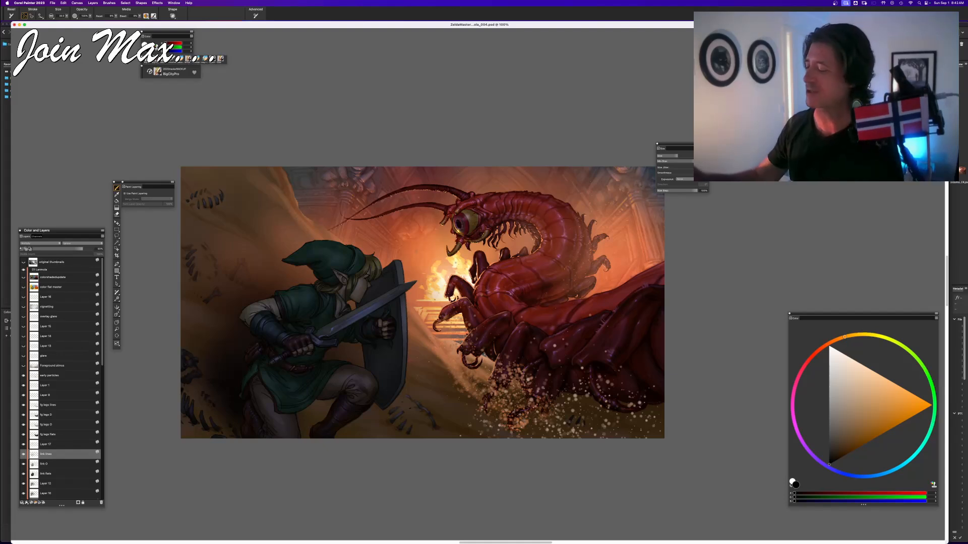
{"action": "left_click", "coordinate": [23, 307]}
{"action": "left_click", "coordinate": [24, 316]}
{"action": "left_click", "coordinate": [23, 326]}
{"action": "left_click", "coordinate": [23, 336]}
{"action": "left_click", "coordinate": [24, 346]}
{"action": "left_click", "coordinate": [24, 356]}
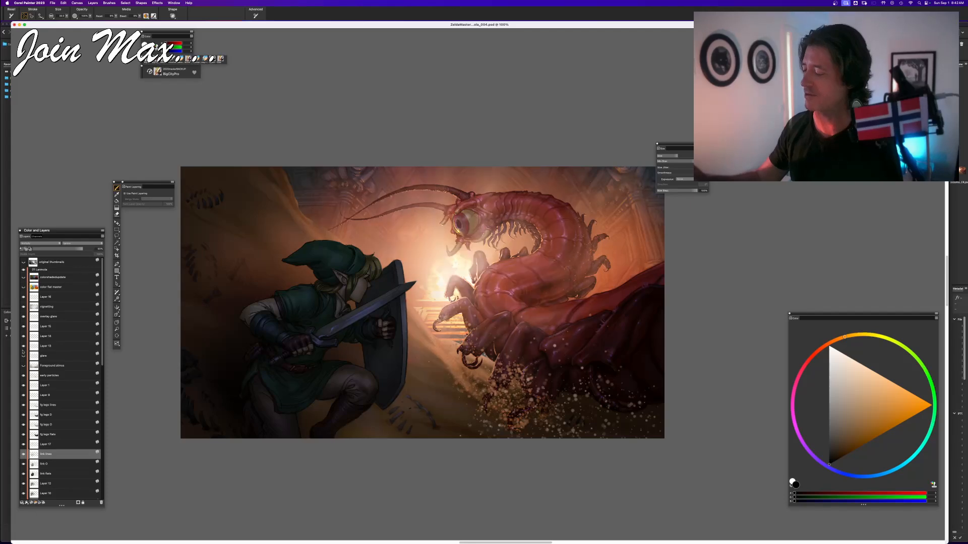
{"action": "left_click", "coordinate": [23, 366]}
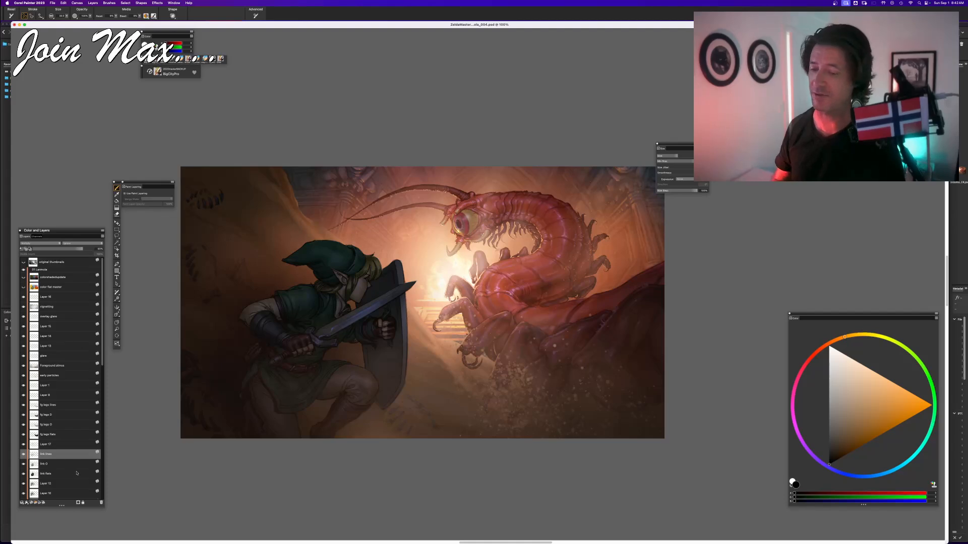
{"action": "scroll", "coordinate": [508, 379], "scroll_direction": "right", "scroll_amount": 3}
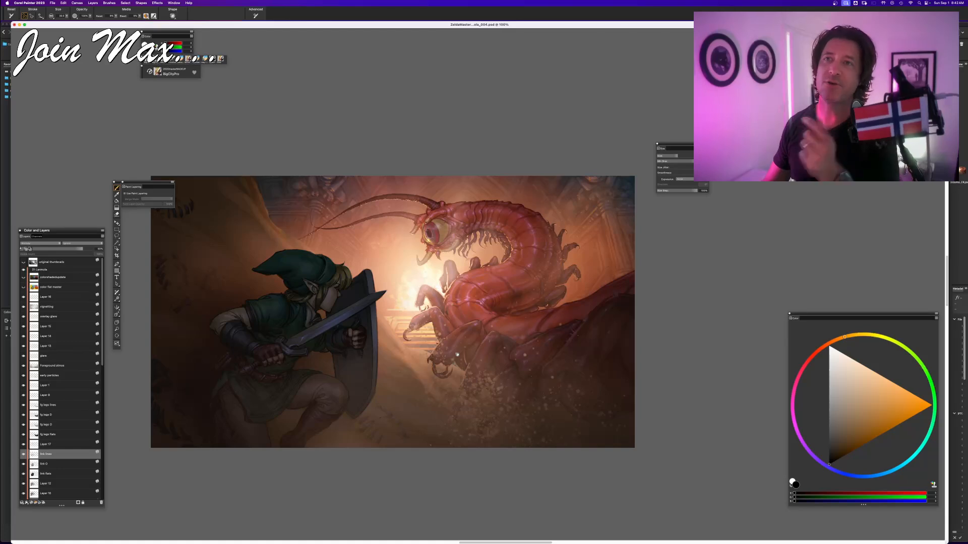
{"action": "key", "text": "super+s"}
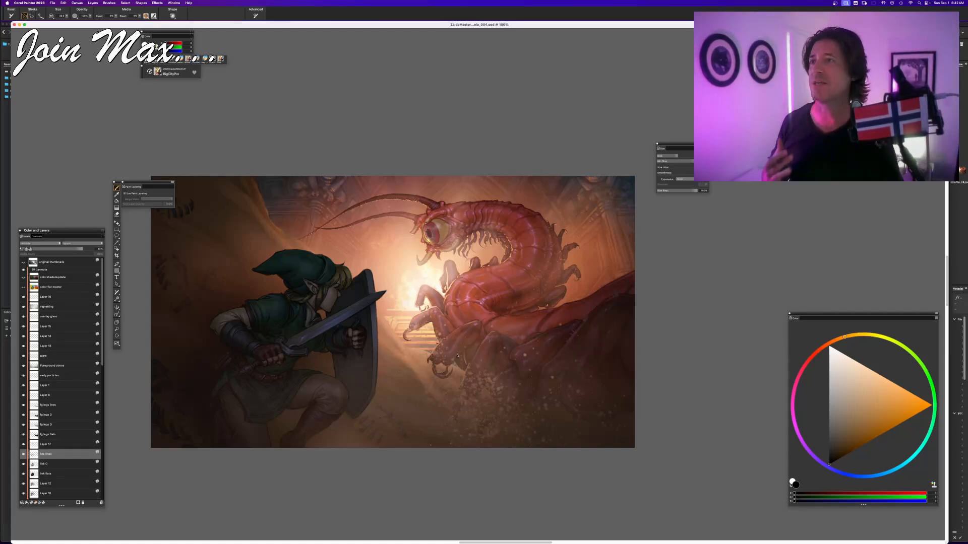
- Examine the warrior, the creature and the overall lighting of the painting with the palettes hidden
{"action": "scroll", "coordinate": [457, 356], "scroll_direction": "down", "scroll_amount": 1}
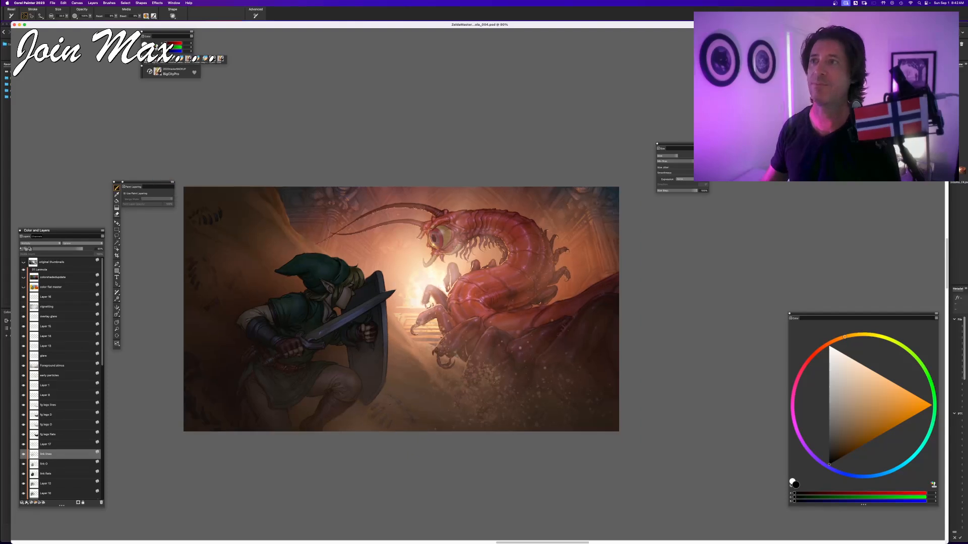
{"action": "scroll", "coordinate": [573, 352], "scroll_direction": "left", "scroll_amount": 2}
{"action": "scroll", "coordinate": [571, 373], "scroll_direction": "up", "scroll_amount": 2}
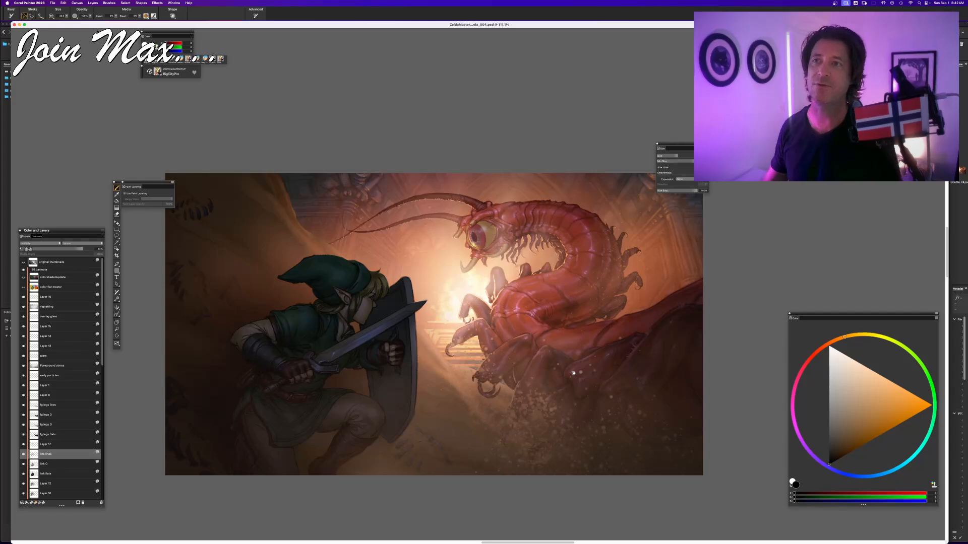
{"action": "key", "text": "super+equal"}
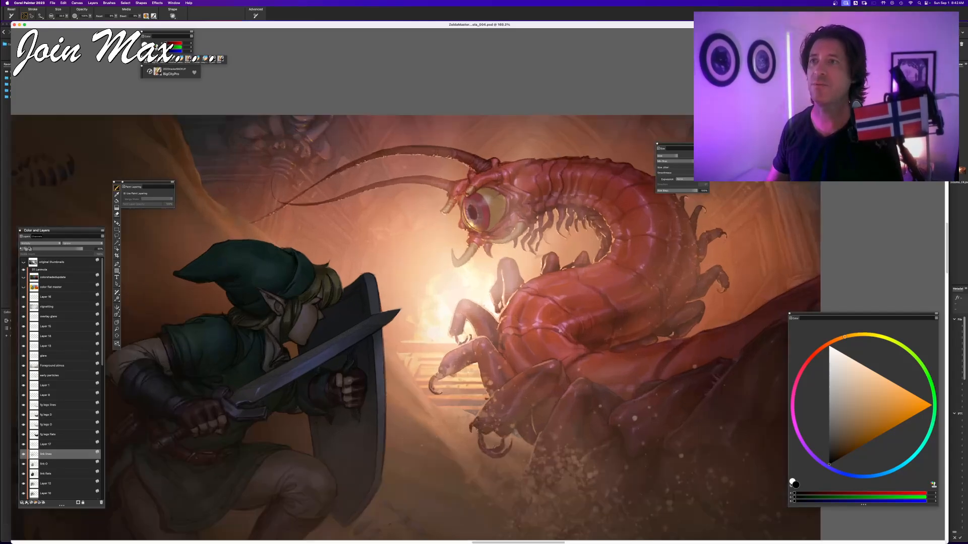
{"action": "scroll", "coordinate": [403, 302], "scroll_direction": "up", "scroll_amount": 5}
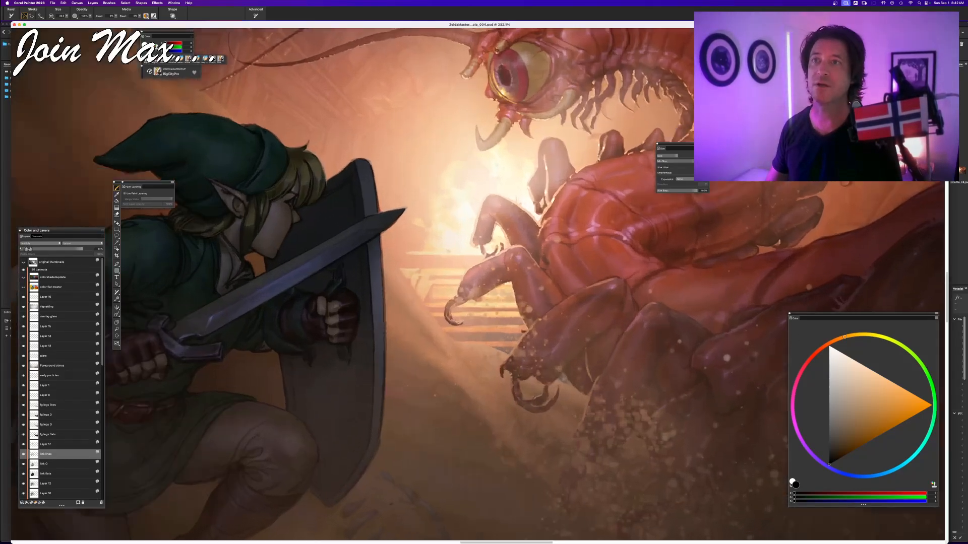
{"action": "key", "text": "Tab"}
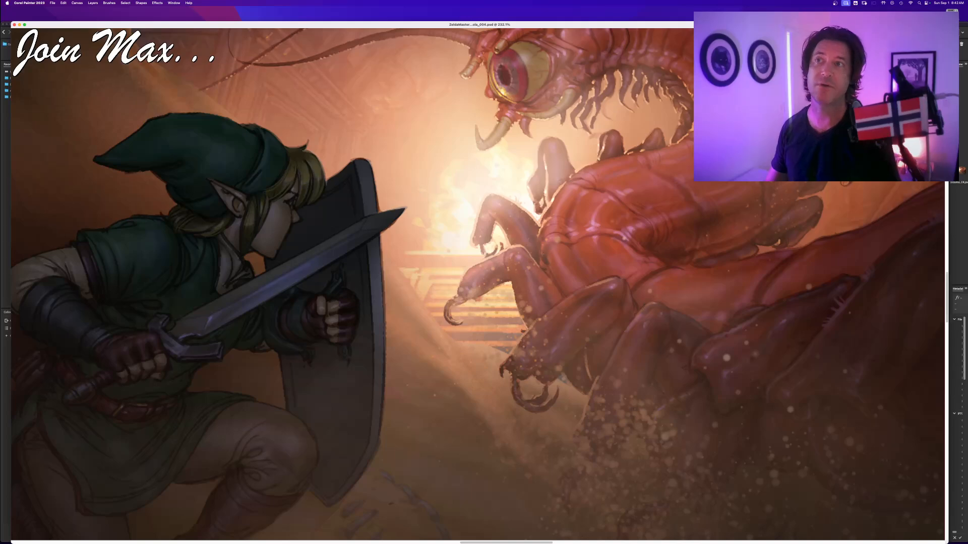
{"action": "scroll", "coordinate": [544, 165], "scroll_direction": "right", "scroll_amount": 10}
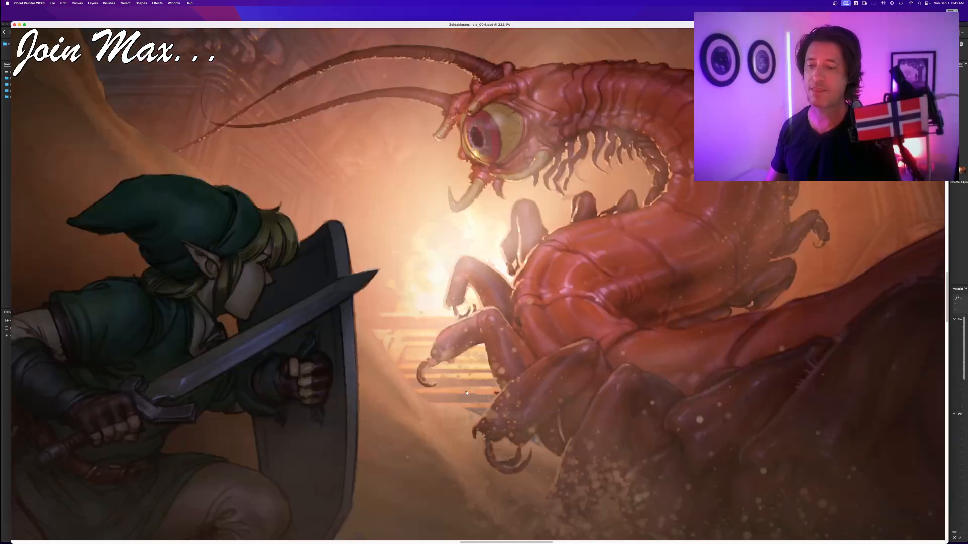
{"action": "scroll", "coordinate": [262, 347], "scroll_direction": "down", "scroll_amount": 5}
{"action": "scroll", "coordinate": [262, 347], "scroll_direction": "left", "scroll_amount": 5}
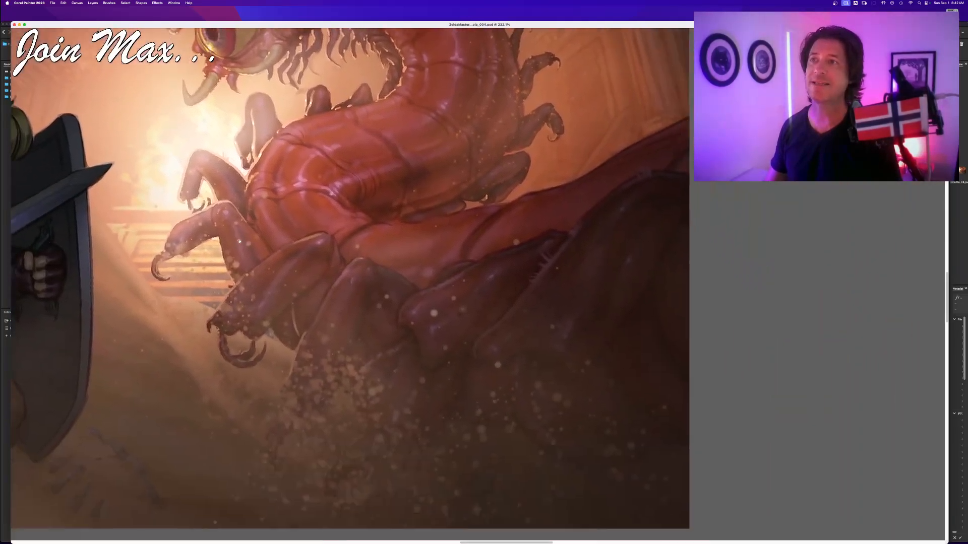
{"action": "scroll", "coordinate": [288, 247], "scroll_direction": "left", "scroll_amount": 10}
{"action": "scroll", "coordinate": [288, 247], "scroll_direction": "up", "scroll_amount": 3}
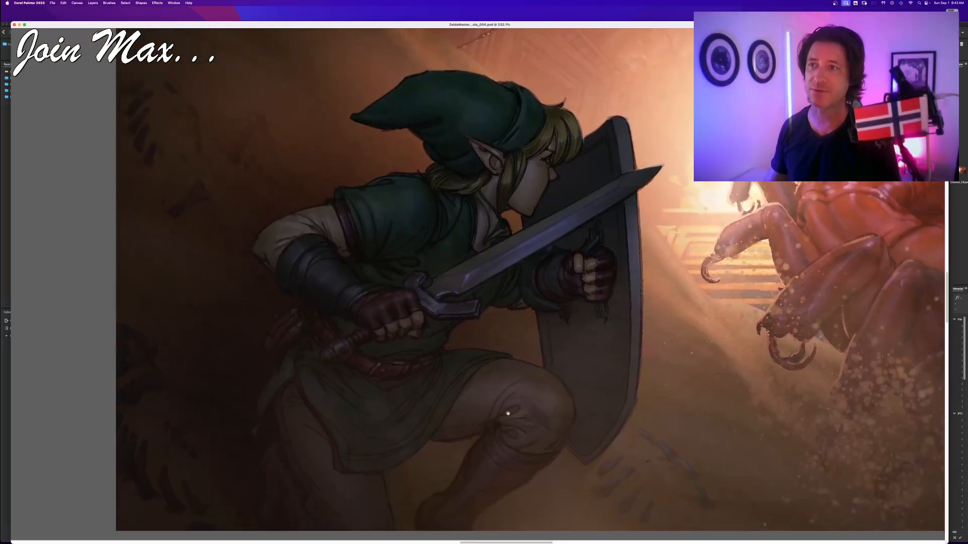
{"action": "scroll", "coordinate": [598, 335], "scroll_direction": "down", "scroll_amount": 5}
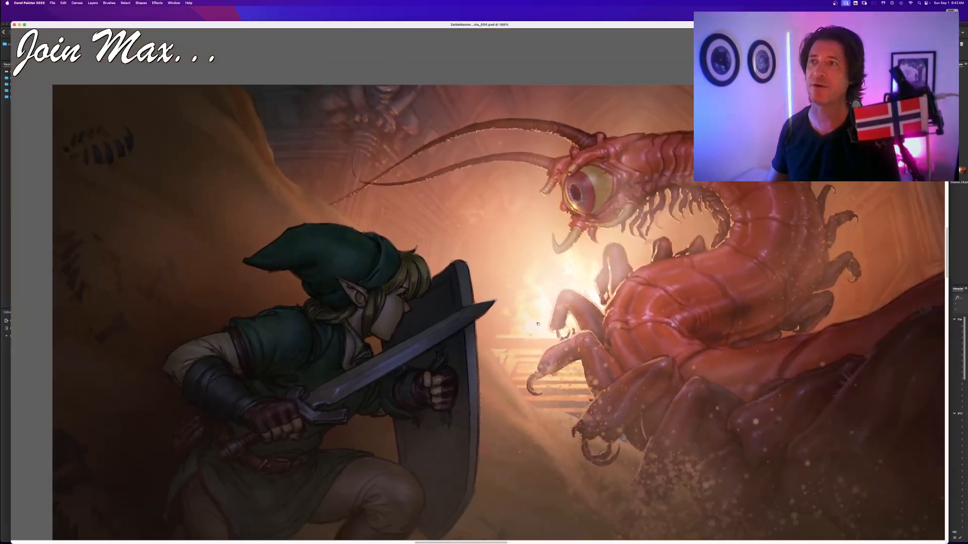
- Examine the whole composition at several magnifications, checking how the glow behind the creature balances against the dark warrior
{"action": "left_click_drag", "start_coordinate": [538, 324], "coordinate": [467, 332]}
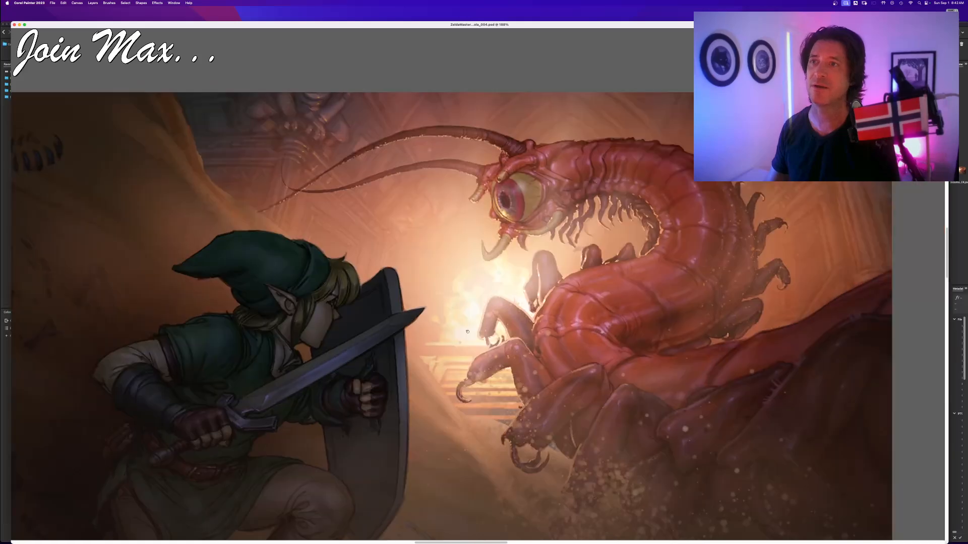
{"action": "scroll", "coordinate": [523, 351], "scroll_direction": "down", "scroll_amount": 3}
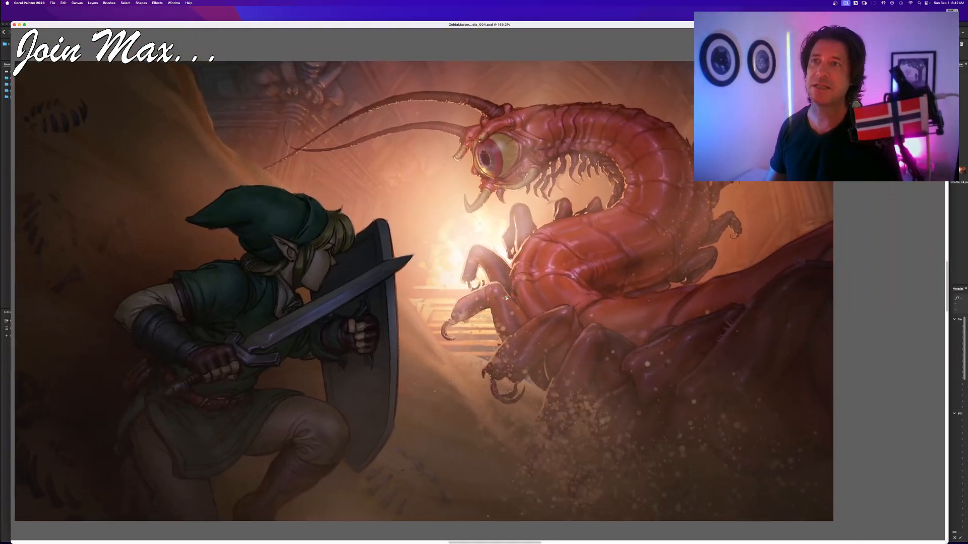
{"action": "left_click_drag", "start_coordinate": [507, 299], "coordinate": [486, 290]}
{"action": "scroll", "coordinate": [503, 299], "scroll_direction": "down", "scroll_amount": 2}
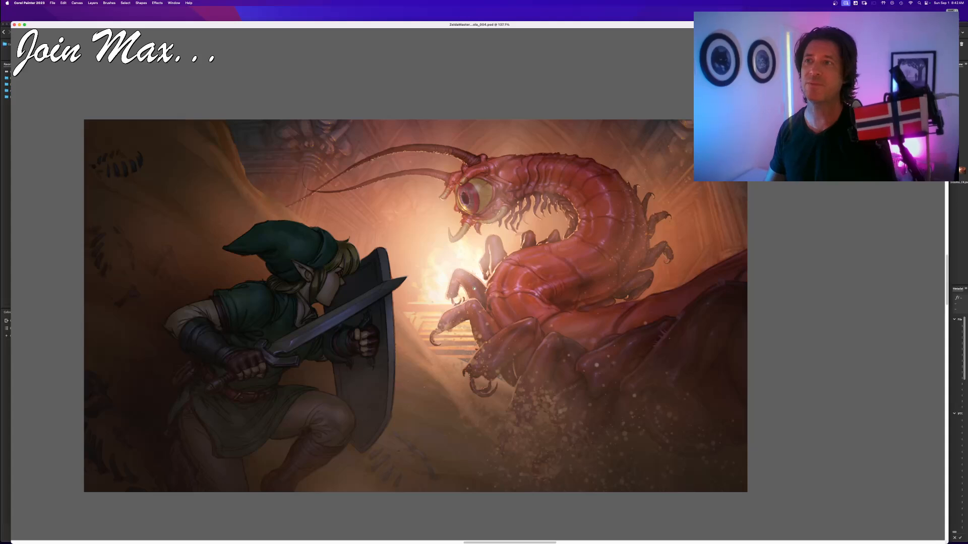
{"action": "scroll", "coordinate": [474, 288], "scroll_direction": "up", "scroll_amount": 2}
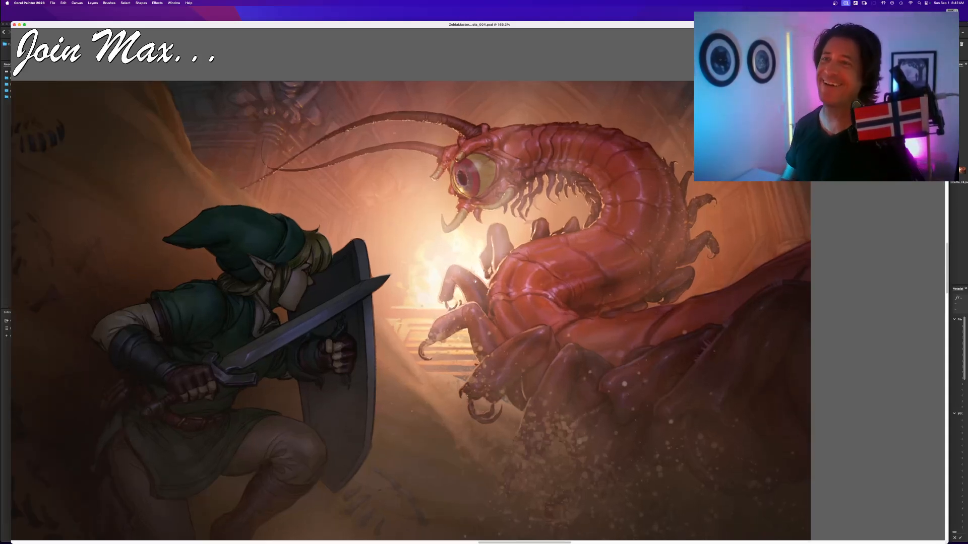
{"action": "scroll", "coordinate": [474, 281], "scroll_direction": "down", "scroll_amount": 1}
{"action": "scroll", "coordinate": [475, 284], "scroll_direction": "down", "scroll_amount": 2}
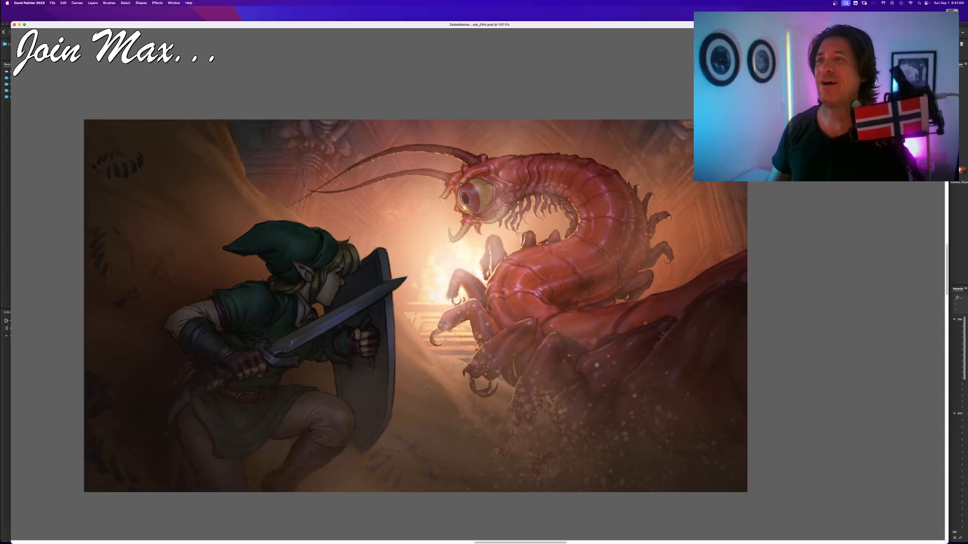
{"action": "scroll", "coordinate": [474, 283], "scroll_direction": "up", "scroll_amount": 2}
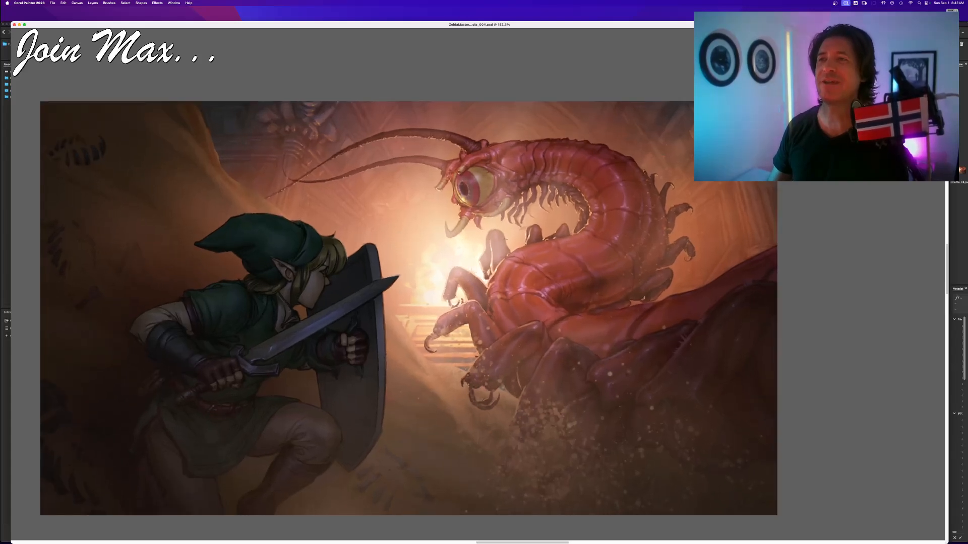
{"action": "scroll", "coordinate": [463, 232], "scroll_direction": "right", "scroll_amount": 2}
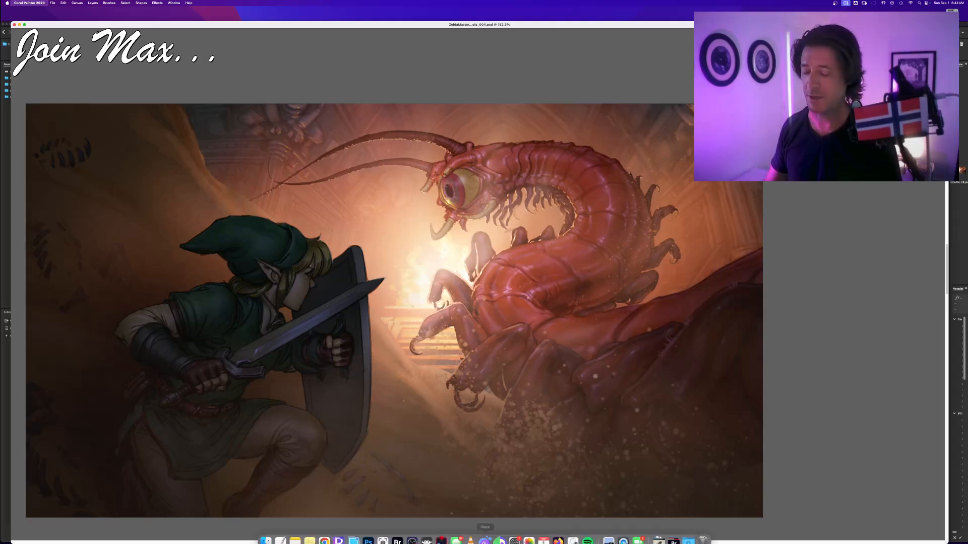
- Switch to Adobe Bridge and compare the saved fire-lit versions of the warrior painting in full-screen preview
{"action": "left_click", "coordinate": [397, 534]}
{"action": "key", "text": "Left"}
{"action": "key", "text": "Left"}
{"action": "key", "text": "space"}
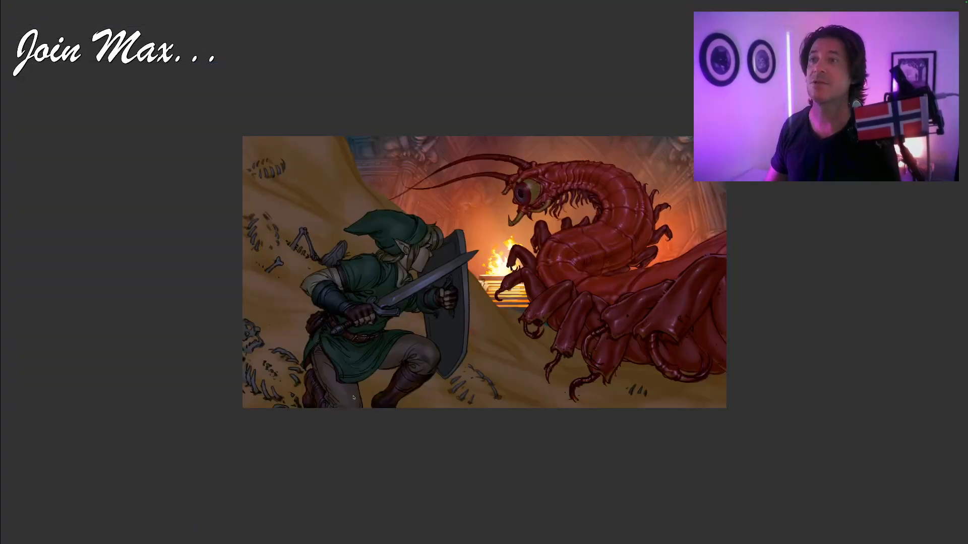
{"action": "key", "text": "Right"}
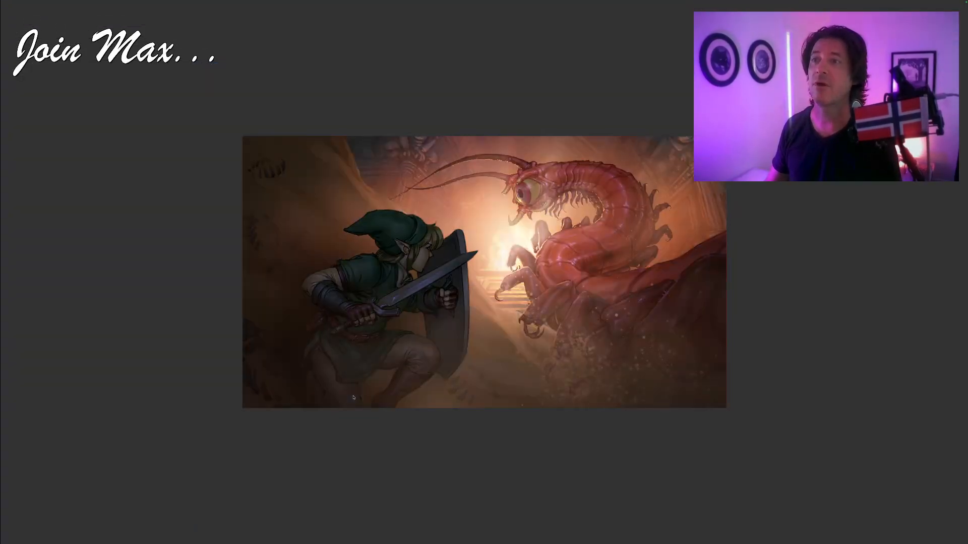
{"action": "key", "text": "Left"}
{"action": "key", "text": "space"}
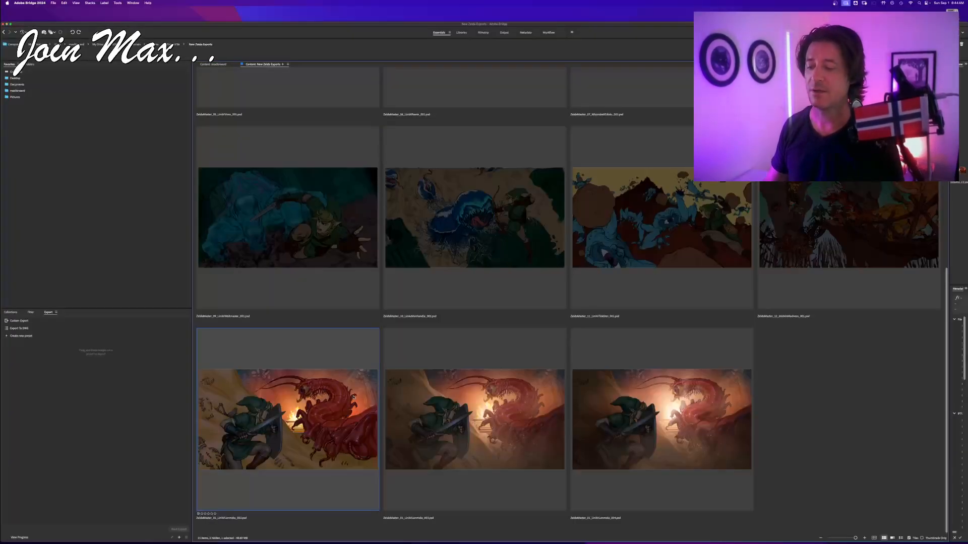
- Preview the flat-colour version with the blue background full screen and inspect it at 200%
{"action": "left_click_drag", "start_coordinate": [353, 398], "coordinate": [296, 368]}
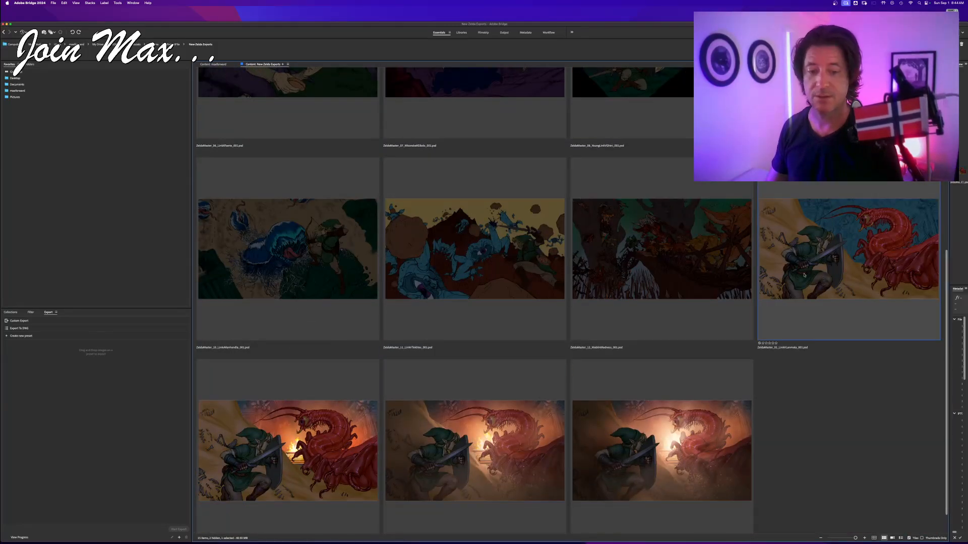
{"action": "key", "text": "space"}
{"action": "scroll", "coordinate": [804, 275], "scroll_direction": "up", "scroll_amount": 2}
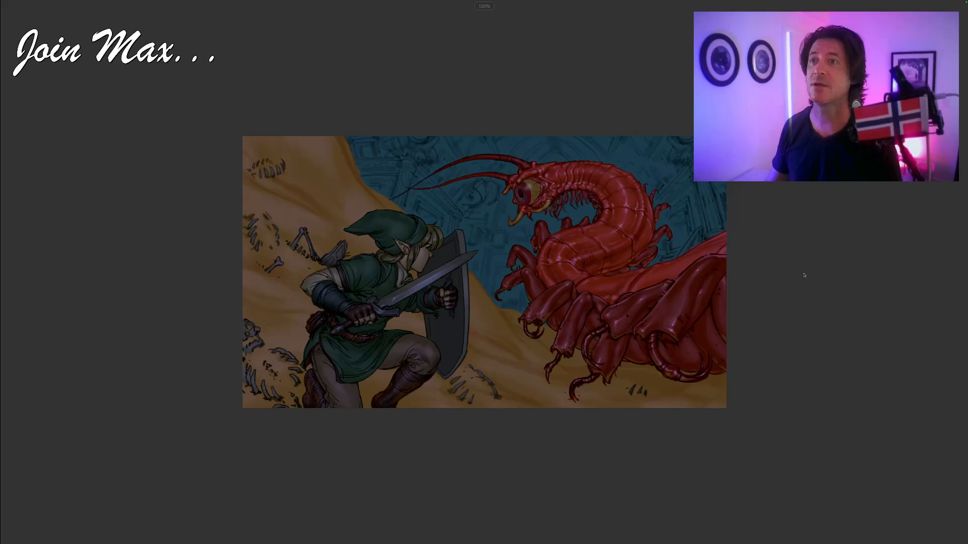
{"action": "scroll", "coordinate": [793, 278], "scroll_direction": "up", "scroll_amount": 2}
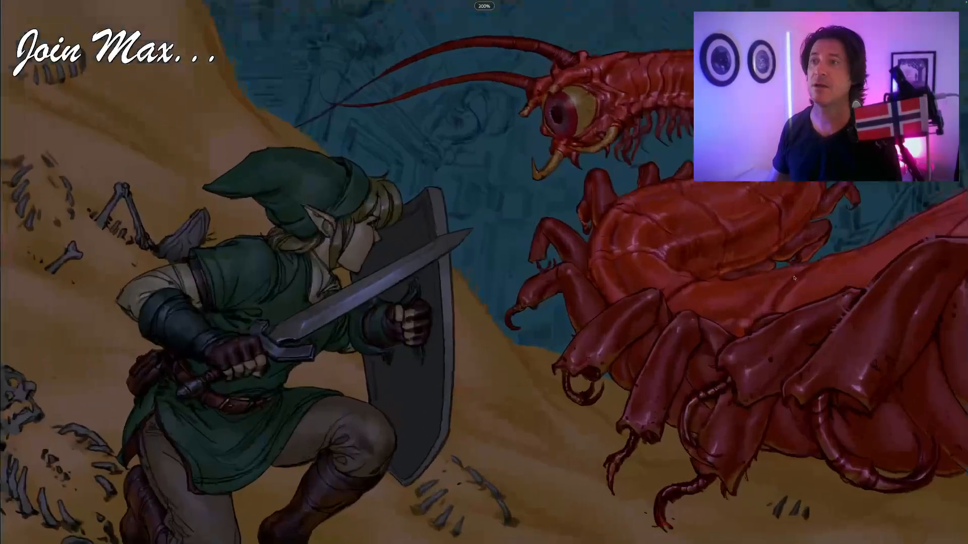
{"action": "scroll", "coordinate": [793, 277], "scroll_direction": "down", "scroll_amount": 2}
{"action": "scroll", "coordinate": [794, 277], "scroll_direction": "up", "scroll_amount": 3}
{"action": "key", "text": "space"}
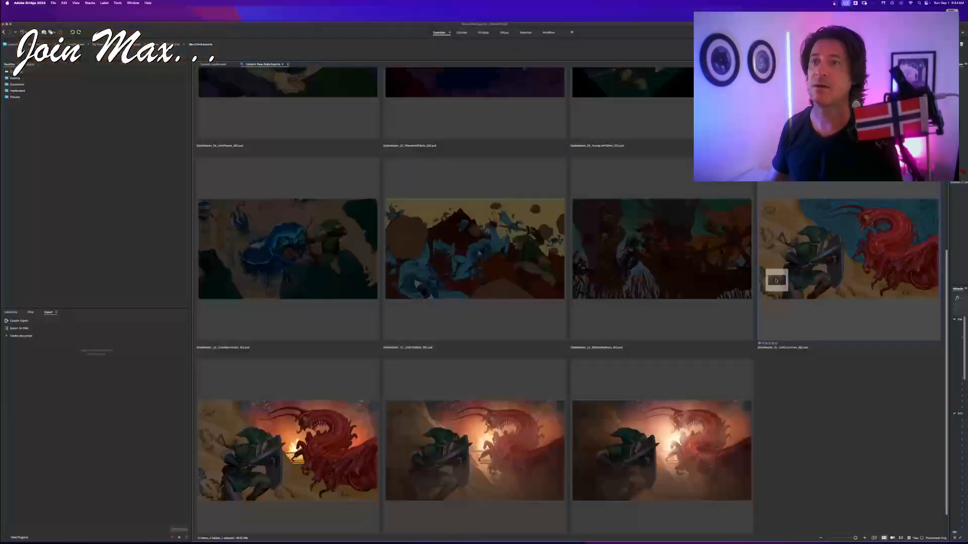
- Compare the successive versions at 200% full screen, from the flat colours through to the final glowing lighting
{"action": "key", "text": "space"}
{"action": "scroll", "coordinate": [800, 273], "scroll_direction": "up", "scroll_amount": 2}
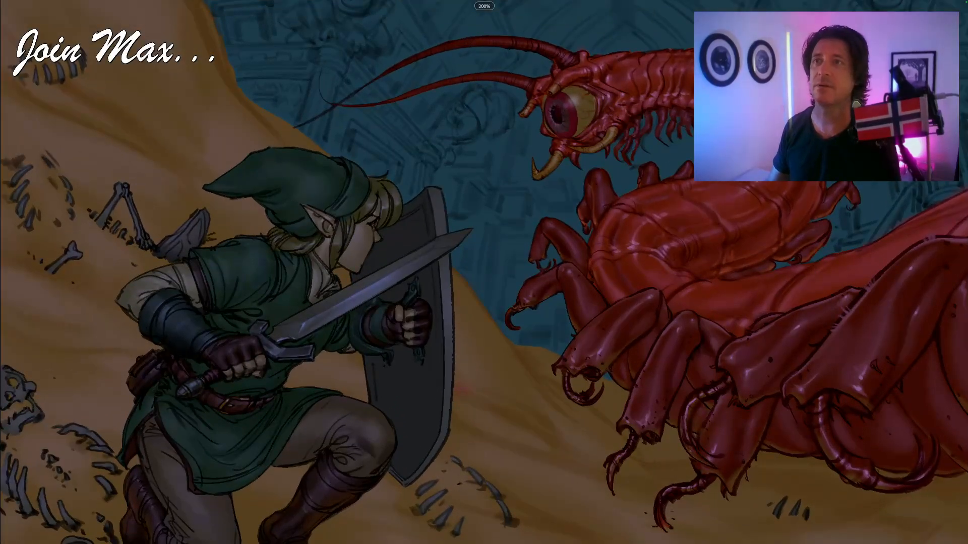
{"action": "key", "text": "Right"}
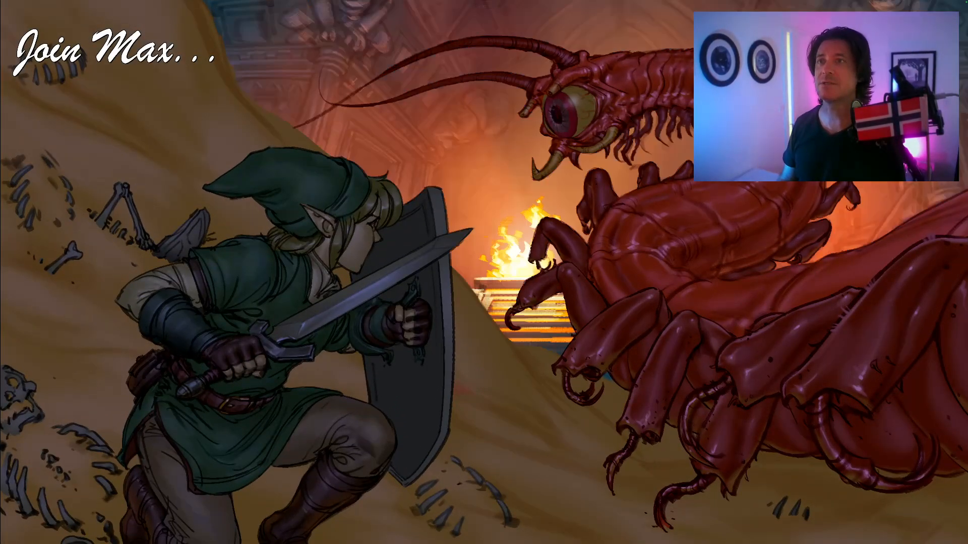
{"action": "key", "text": "Right"}
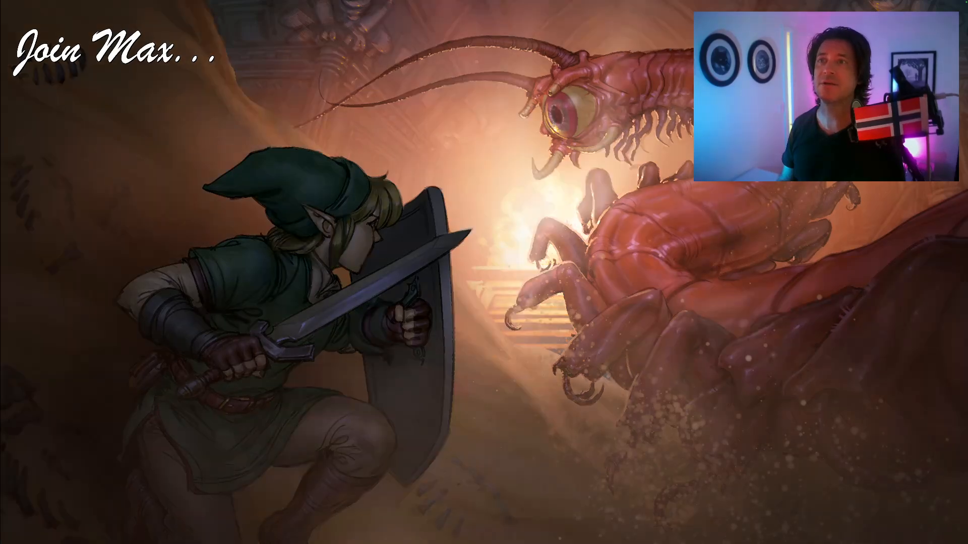
{"action": "key", "text": "Right"}
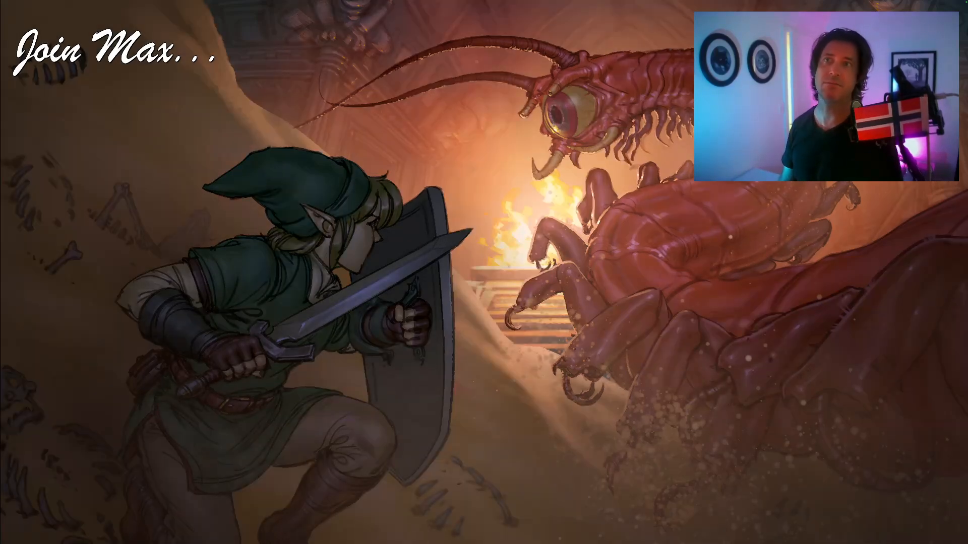
{"action": "key", "text": "Left"}
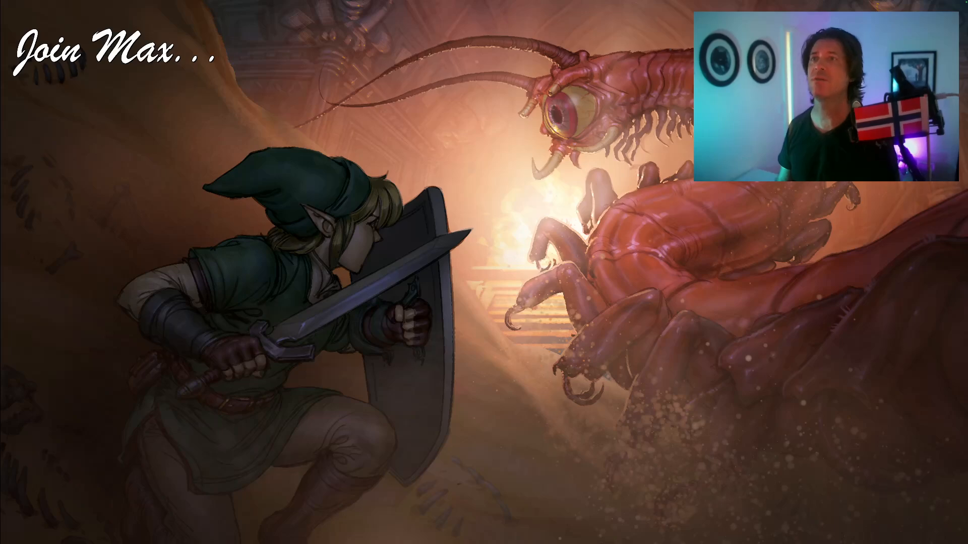
{"action": "key", "text": "Right"}
{"action": "key", "text": "Left"}
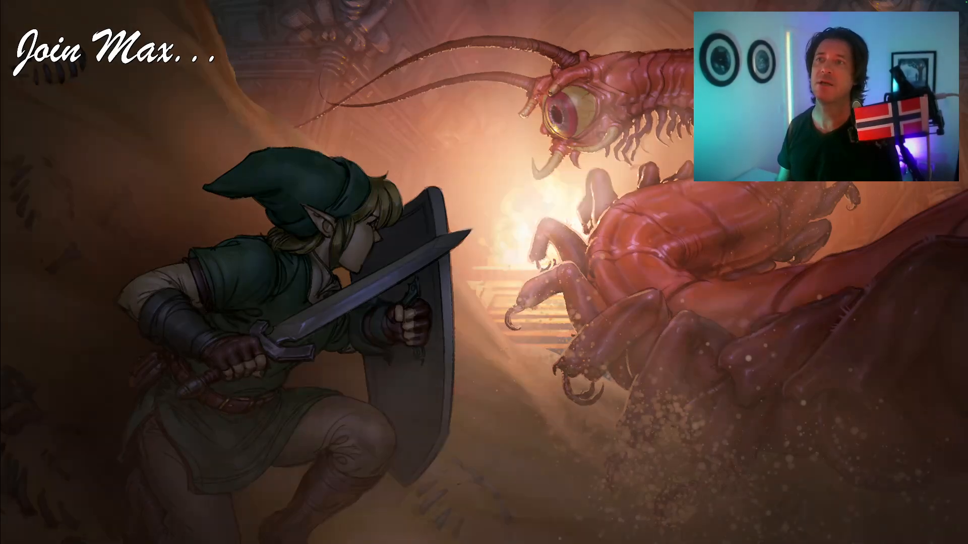
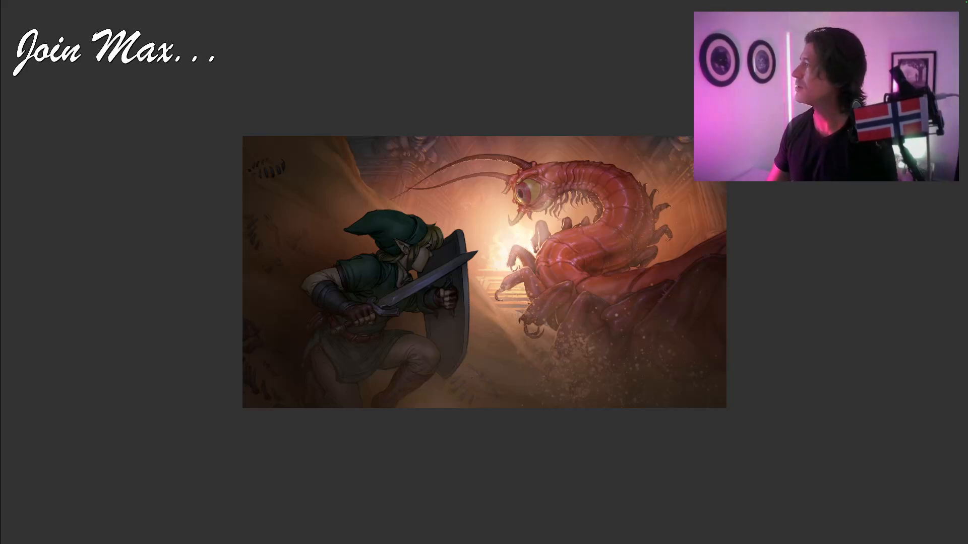
- Bring up the Chrome window and look through the "leonardo da vinci close up" image results
{"action": "left_click_drag", "start_coordinate": [101, 1], "coordinate": [264, 109]}
{"action": "left_click_drag", "start_coordinate": [467, 278], "coordinate": [803, 502]}
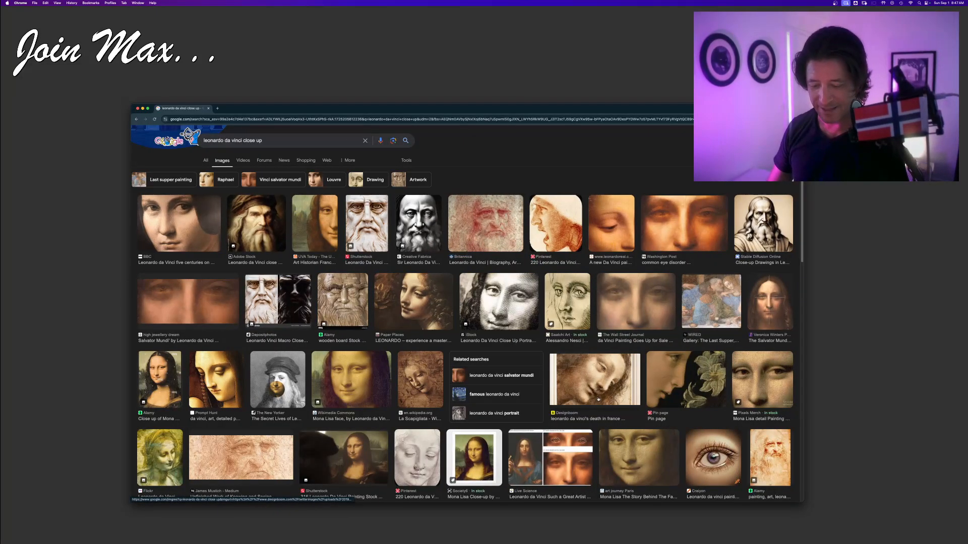
{"action": "scroll", "coordinate": [543, 396], "scroll_direction": "down", "scroll_amount": 5}
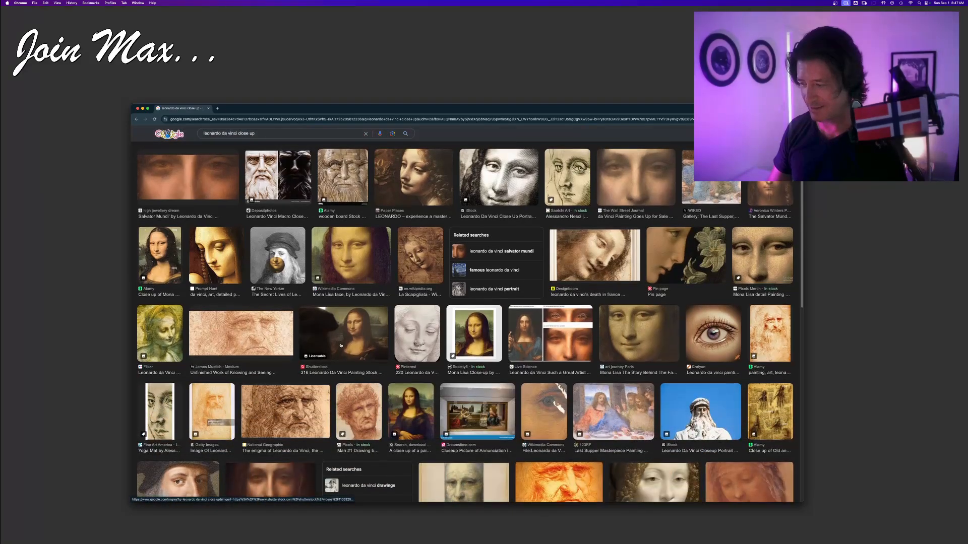
{"action": "scroll", "coordinate": [341, 345], "scroll_direction": "down", "scroll_amount": 2}
{"action": "scroll", "coordinate": [341, 345], "scroll_direction": "down", "scroll_amount": 5}
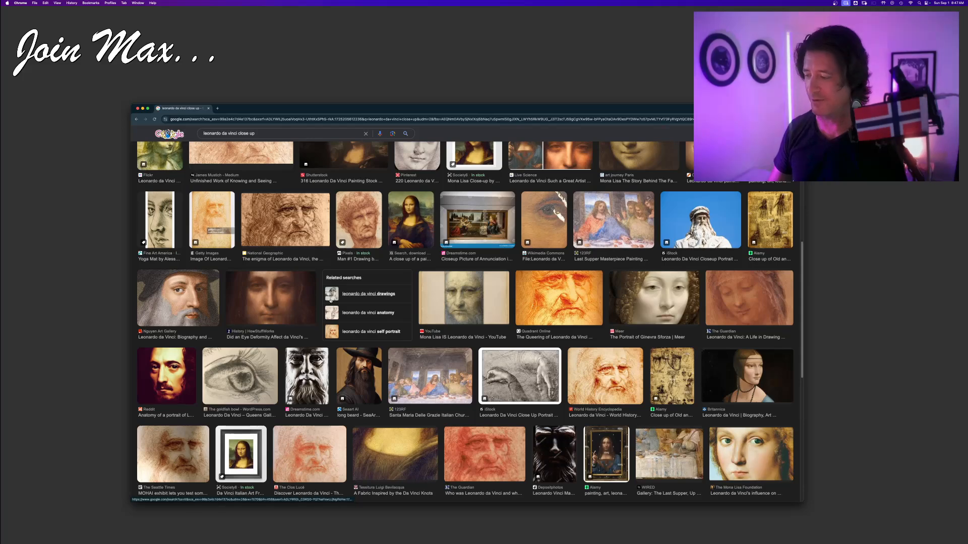
{"action": "scroll", "coordinate": [333, 300], "scroll_direction": "down", "scroll_amount": 3}
{"action": "scroll", "coordinate": [334, 299], "scroll_direction": "down", "scroll_amount": 1}
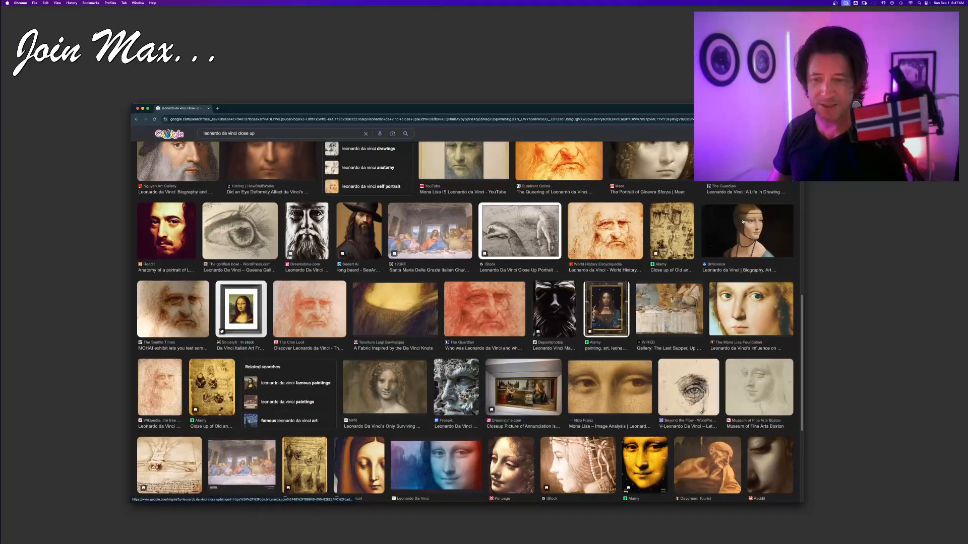
- Preview the Britannica portrait result and the Mona Lisa neckline detail, and open the detail's Da Vinci Velvet source page
{"action": "left_click", "coordinate": [737, 239]}
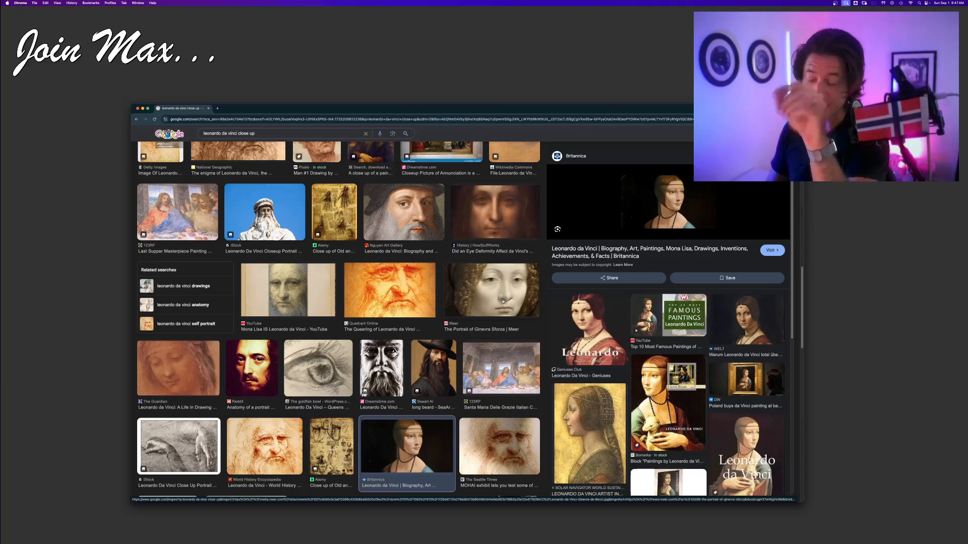
{"action": "scroll", "coordinate": [483, 305], "scroll_direction": "down", "scroll_amount": 3}
{"action": "scroll", "coordinate": [469, 307], "scroll_direction": "down", "scroll_amount": 4}
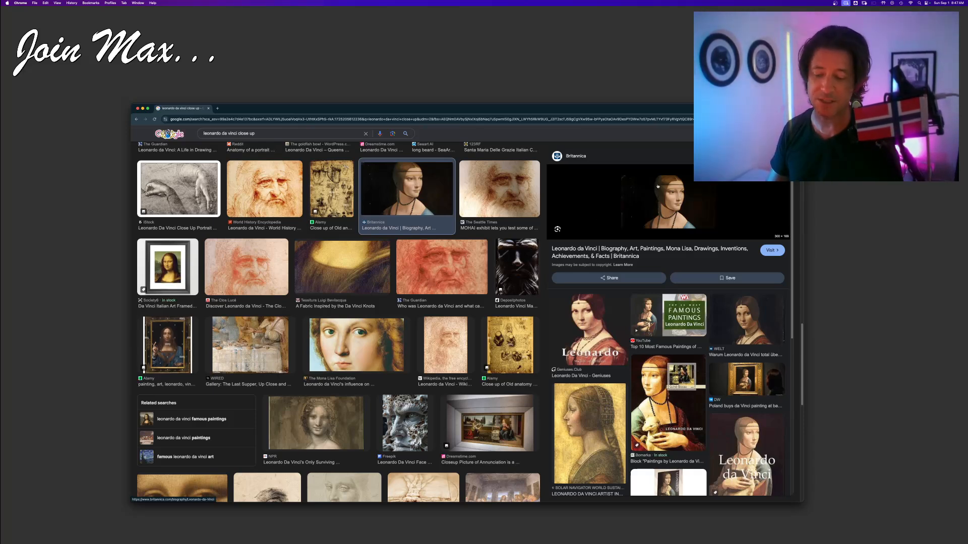
{"action": "left_click", "coordinate": [339, 262]}
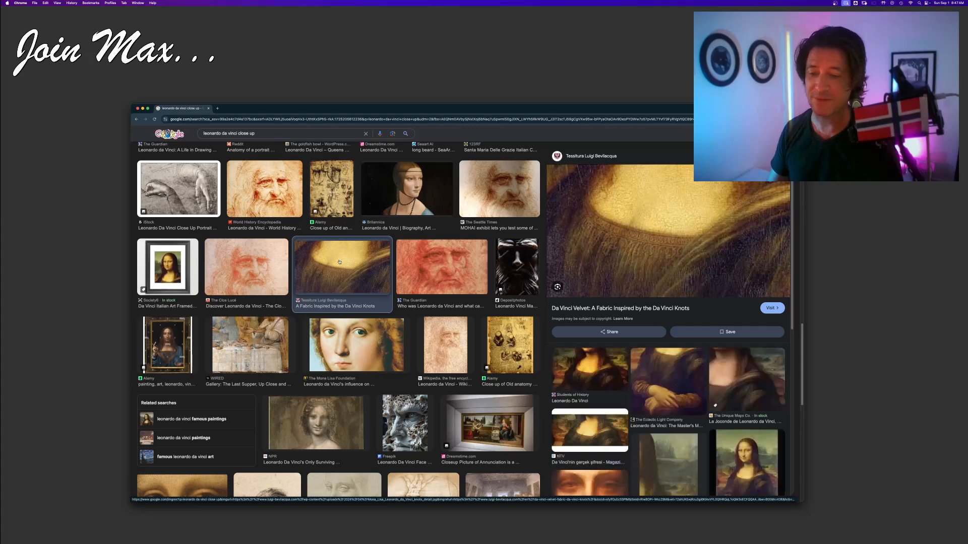
{"action": "left_click", "coordinate": [634, 225]}
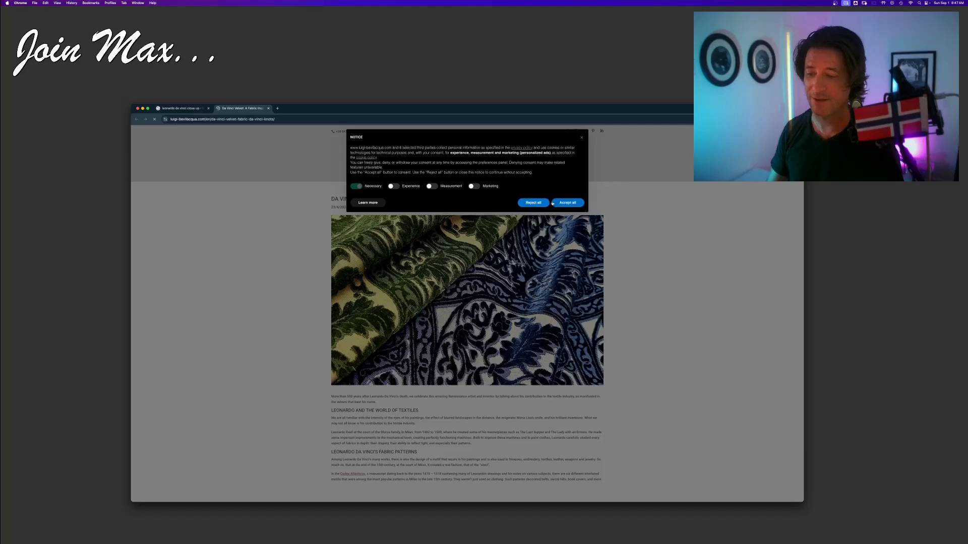
- Accept all cookies on the Da Vinci Velvet page and view the enlarged Mona Lisa detail image before closing it
{"action": "left_click", "coordinate": [567, 203]}
{"action": "scroll", "coordinate": [400, 332], "scroll_direction": "down", "scroll_amount": 15}
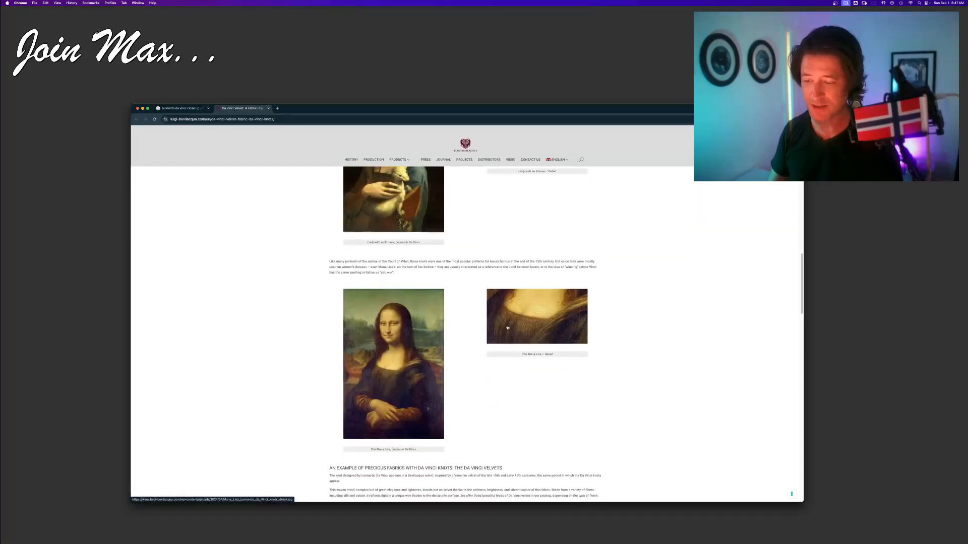
{"action": "left_click", "coordinate": [508, 326]}
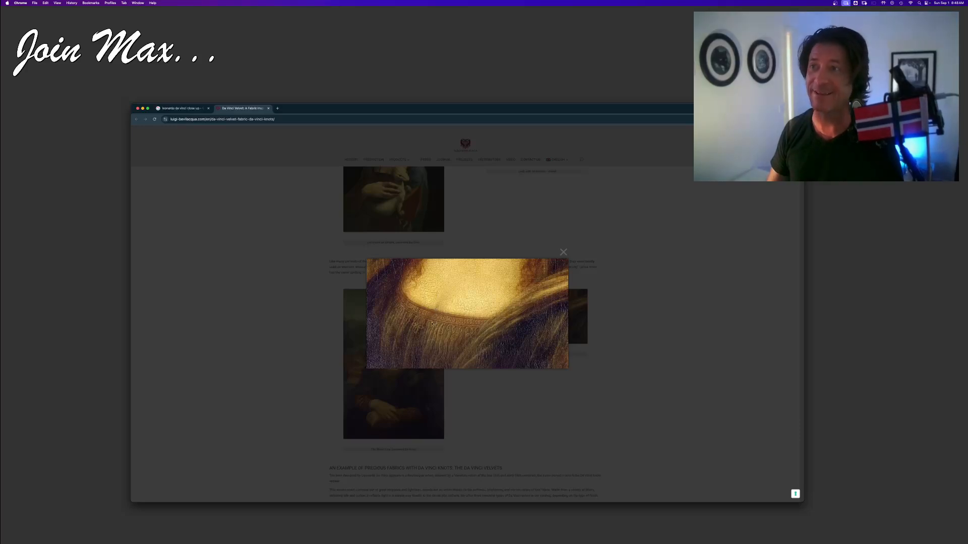
{"action": "left_click", "coordinate": [564, 251]}
{"action": "scroll", "coordinate": [528, 306], "scroll_direction": "up", "scroll_amount": 1}
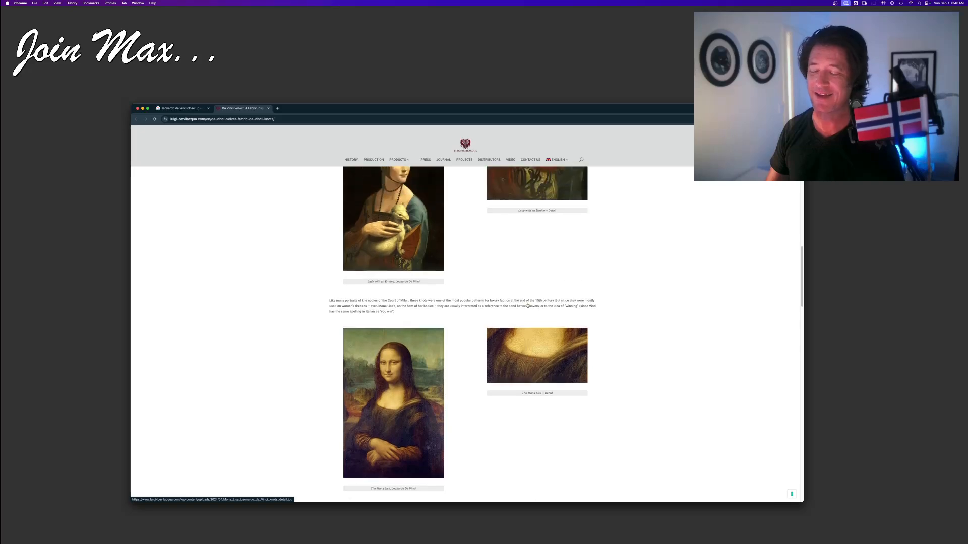
- Close the Da Vinci Velvet article and move the browser window away to return to the full-screen painting preview
{"action": "left_click", "coordinate": [268, 108]}
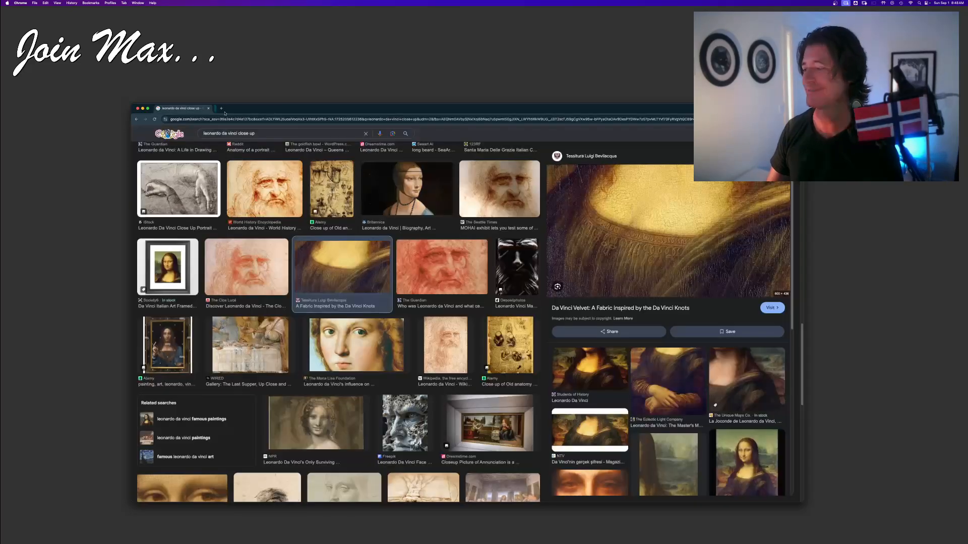
{"action": "left_click_drag", "start_coordinate": [317, 113], "coordinate": [238, 109]}
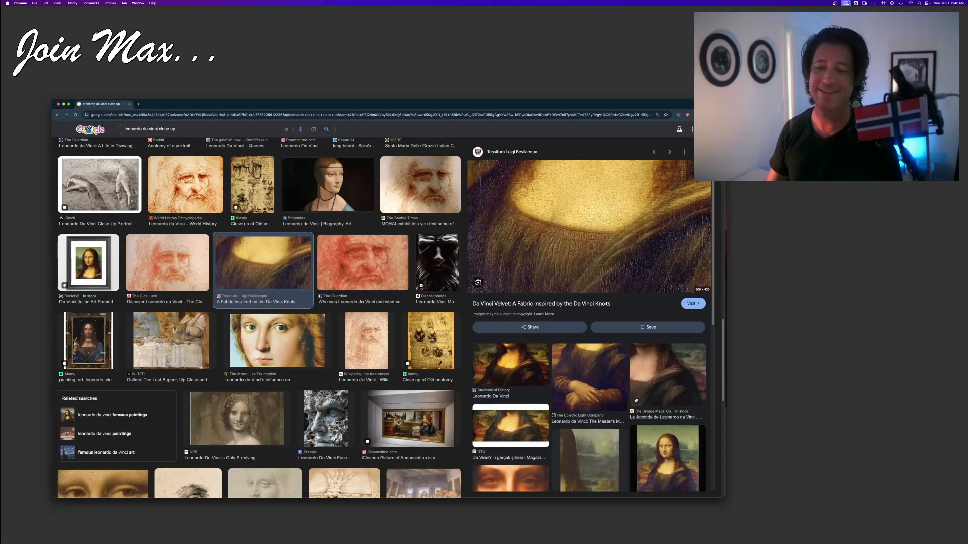
{"action": "left_click_drag", "start_coordinate": [724, 100], "coordinate": [43, 0]}
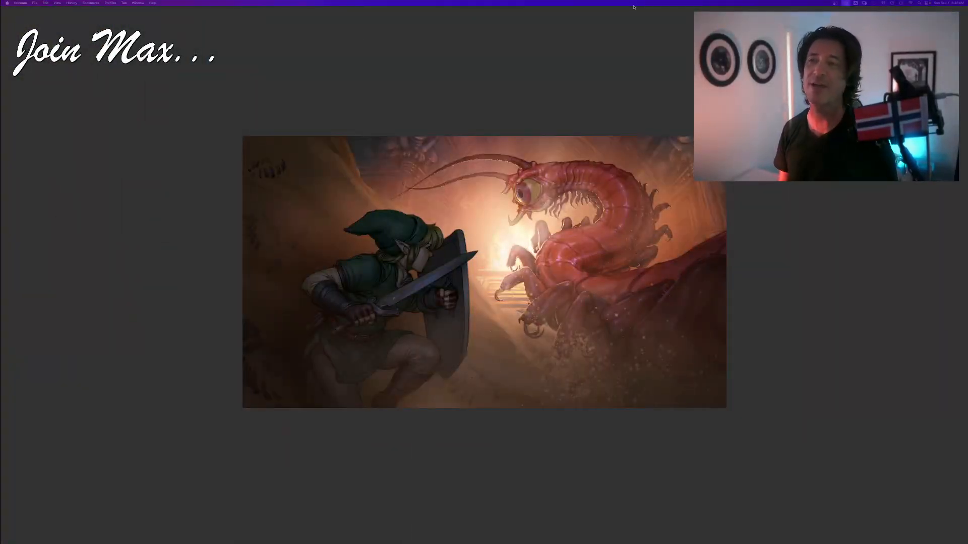
- Leave the preview, duplicate the 004 version of the warrior and centipede painting, and rename the copy with version number 005
{"action": "mouse_move", "coordinate": [544, 541]}
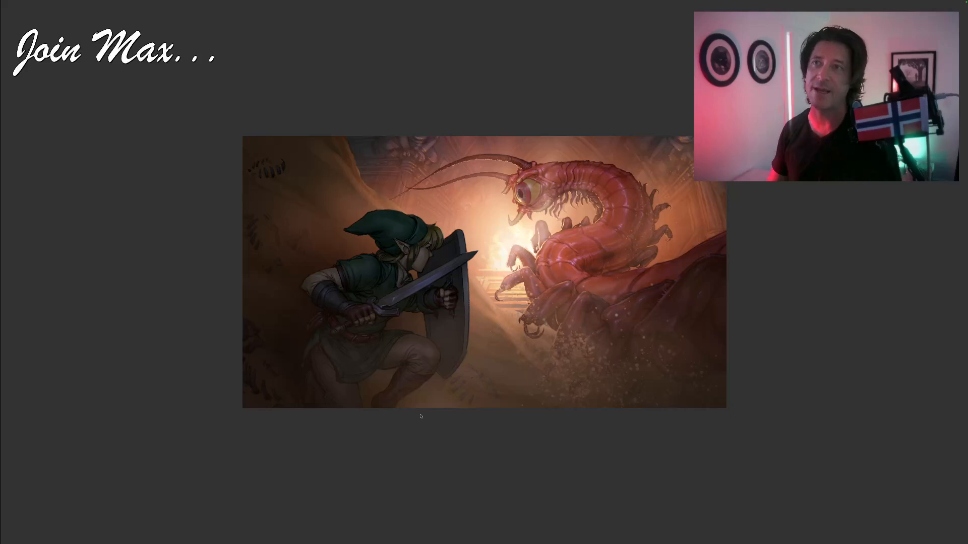
{"action": "key", "text": "space"}
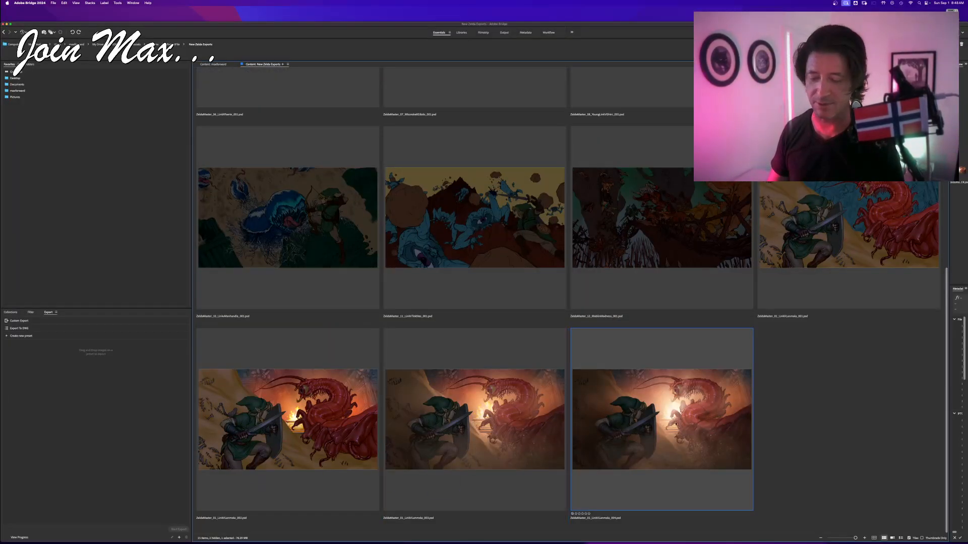
{"action": "key", "text": "super+d"}
{"action": "left_click", "coordinate": [822, 423]}
{"action": "left_click", "coordinate": [811, 518]}
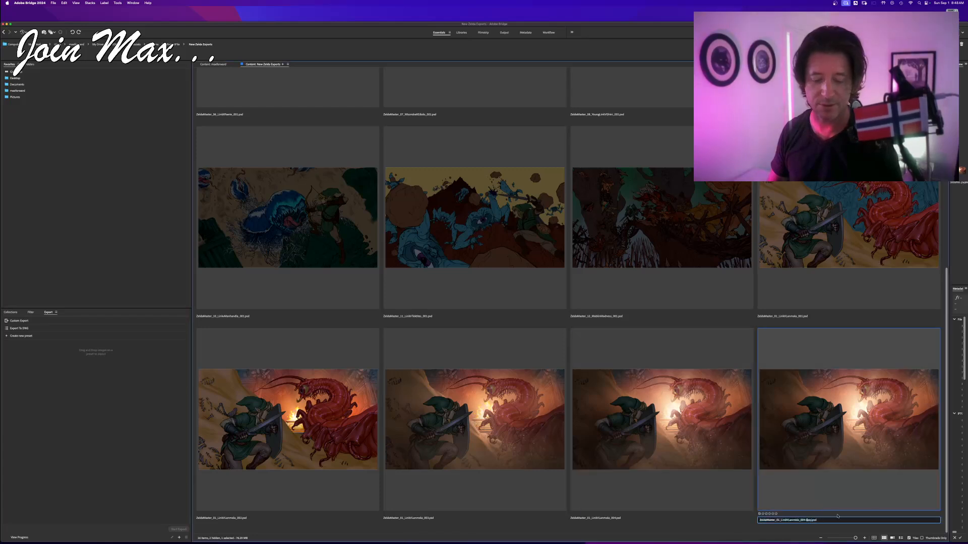
{"action": "key", "text": "BackSpace"}
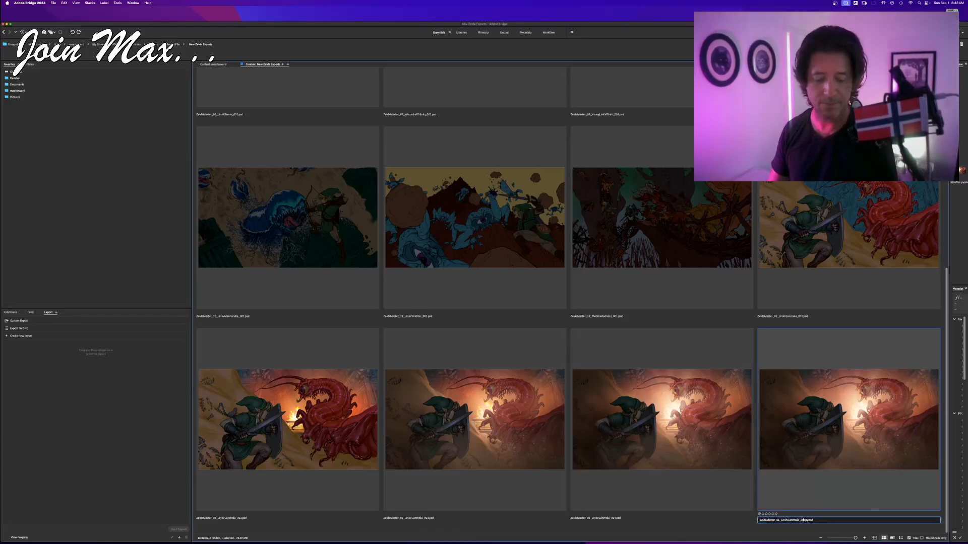
{"action": "type", "text": "5"}
{"action": "key", "text": "Return"}
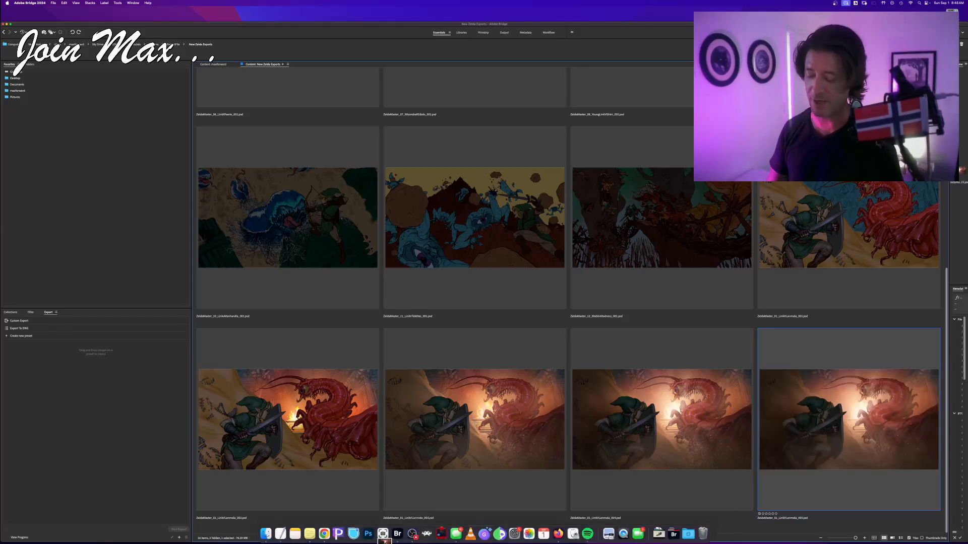
- Switch to Photoshop and enlarge the painting's document window so the image fills more of the canvas area
{"action": "left_click", "coordinate": [368, 535]}
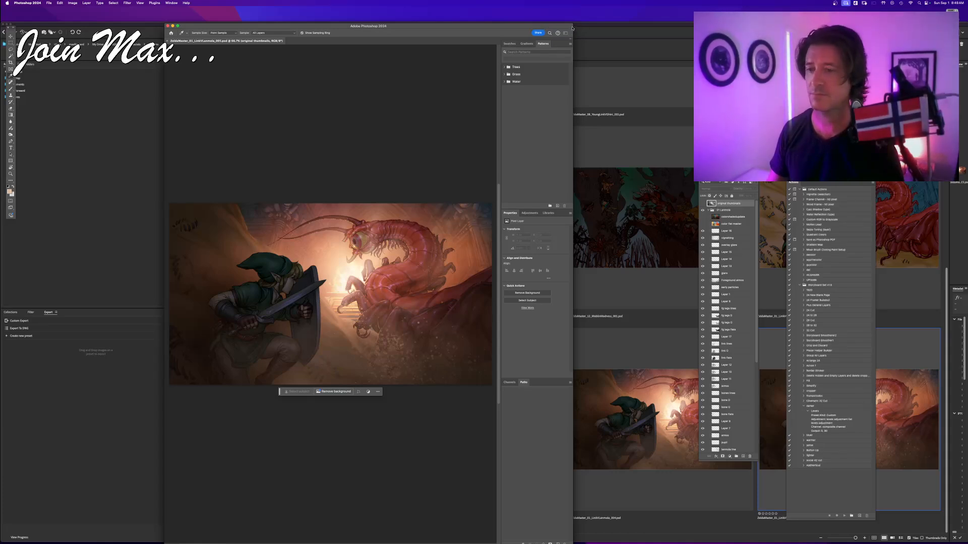
{"action": "left_click_drag", "start_coordinate": [573, 23], "coordinate": [756, 8]}
{"action": "scroll", "coordinate": [450, 256], "scroll_direction": "up", "scroll_amount": 5}
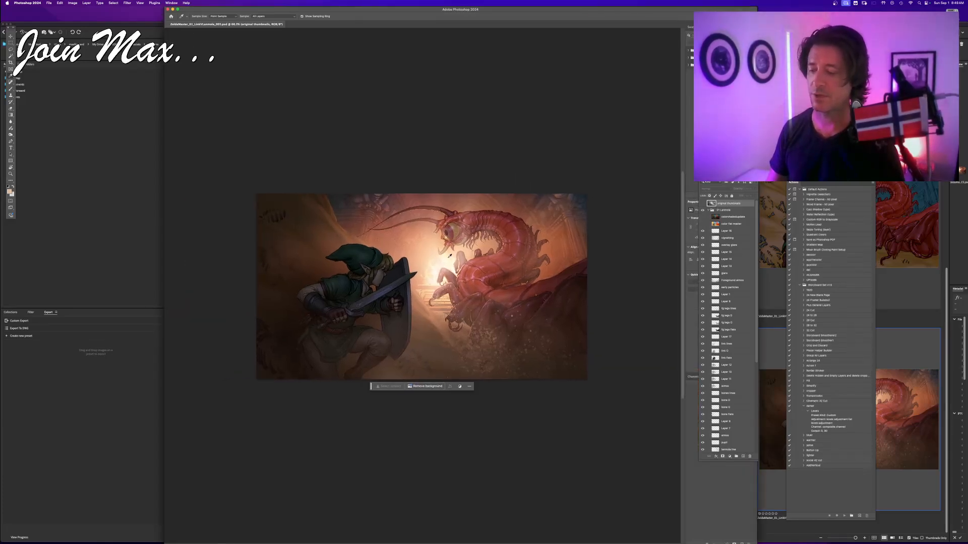
{"action": "scroll", "coordinate": [449, 256], "scroll_direction": "up", "scroll_amount": 1}
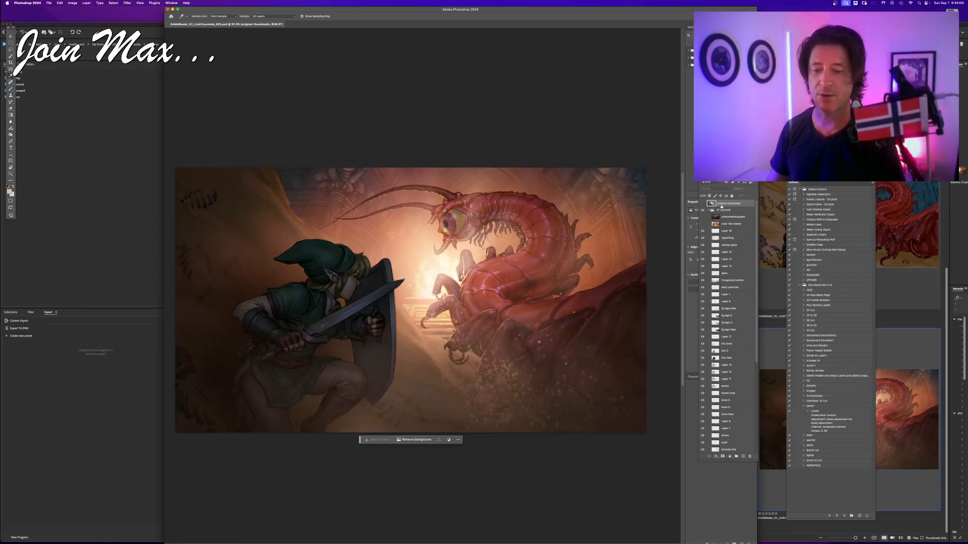
- Compare the grayscale original thumbnails layer with the finished painting by showing and hiding it, leaving it hidden
{"action": "left_click", "coordinate": [703, 203]}
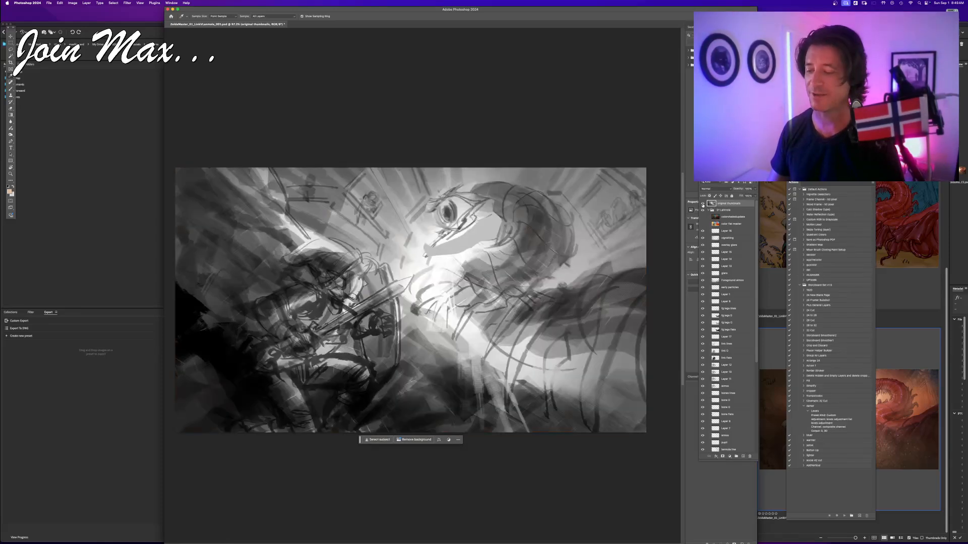
{"action": "left_click", "coordinate": [703, 204]}
{"action": "left_click", "coordinate": [702, 203]}
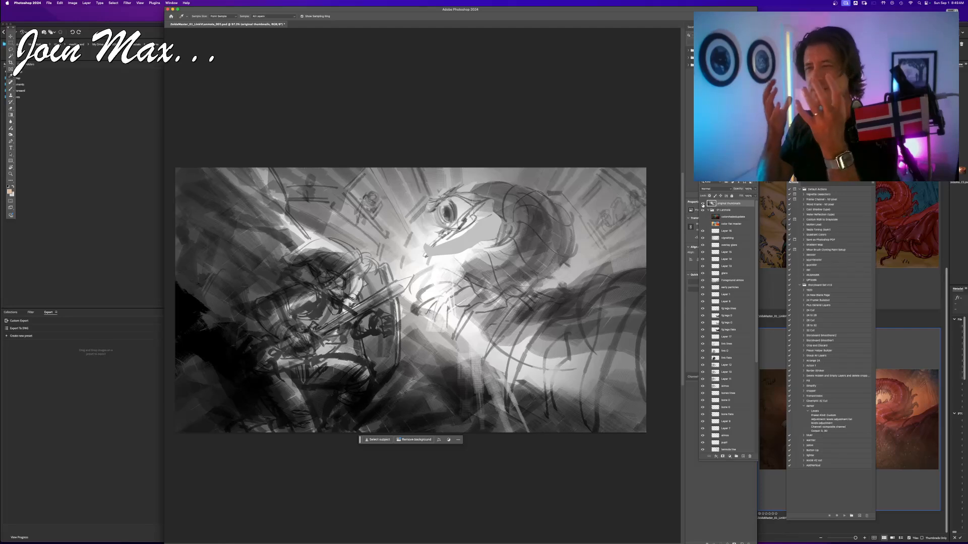
{"action": "left_click", "coordinate": [702, 203]}
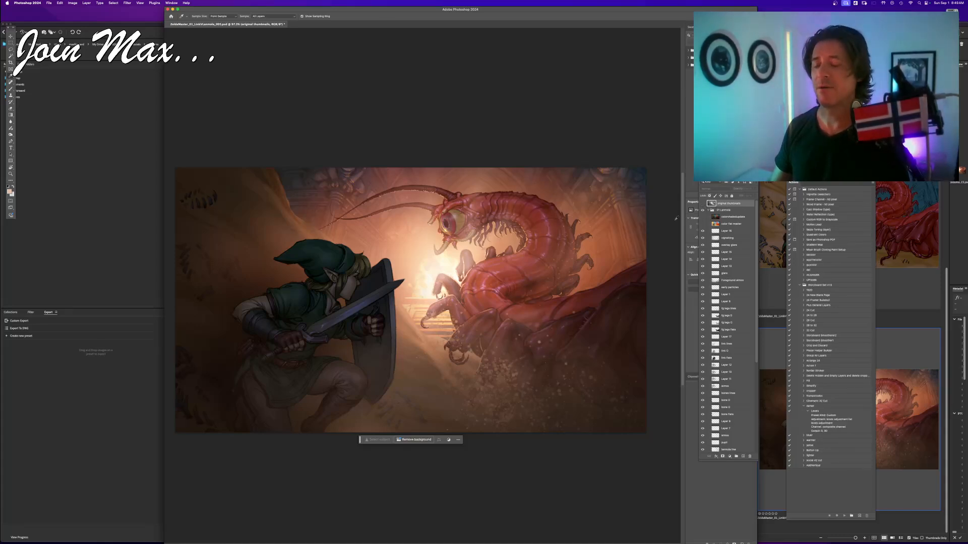
- Copy the whole merged painting and paste it as a new layer above the original thumbnails layer
{"action": "scroll", "coordinate": [725, 401], "scroll_direction": "down", "scroll_amount": 10}
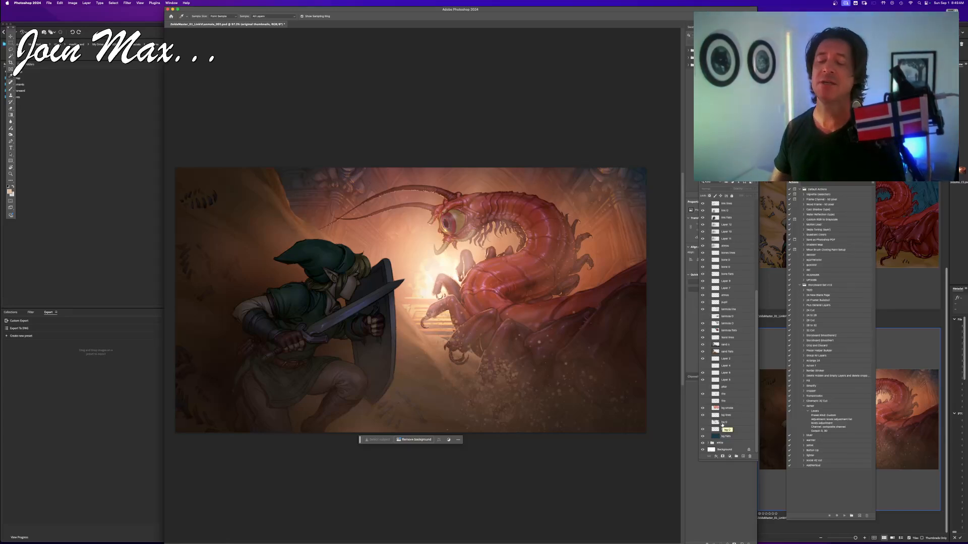
{"action": "left_click", "coordinate": [731, 450]}
{"action": "scroll", "coordinate": [731, 452], "scroll_direction": "up", "scroll_amount": 5}
{"action": "scroll", "coordinate": [720, 206], "scroll_direction": "up", "scroll_amount": 2}
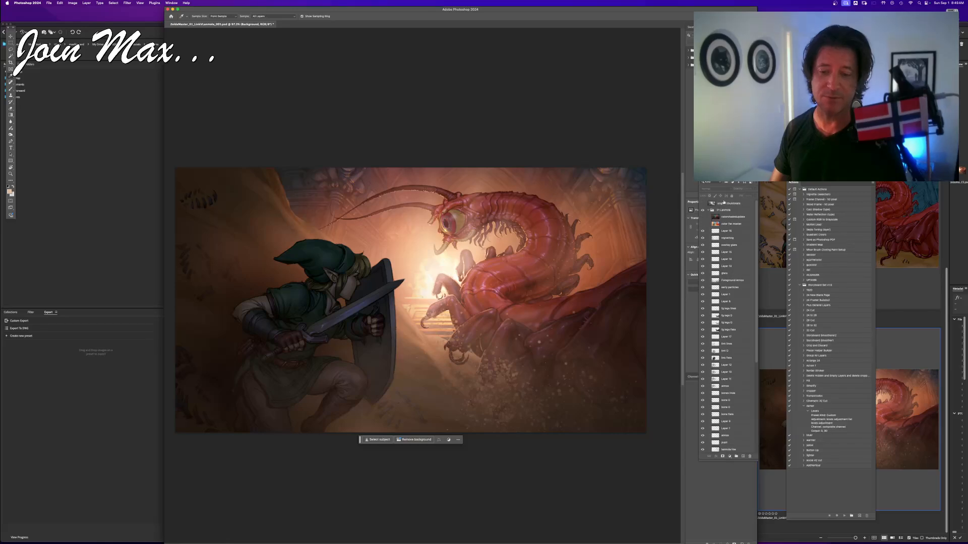
{"action": "left_click", "coordinate": [724, 204]}
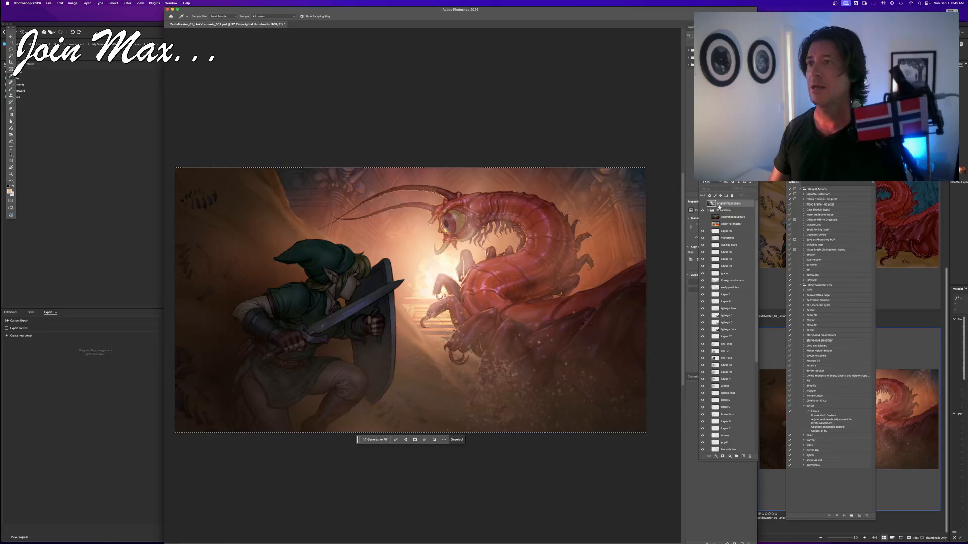
{"action": "key", "text": "shift+super+c"}
{"action": "key", "text": "super+v"}
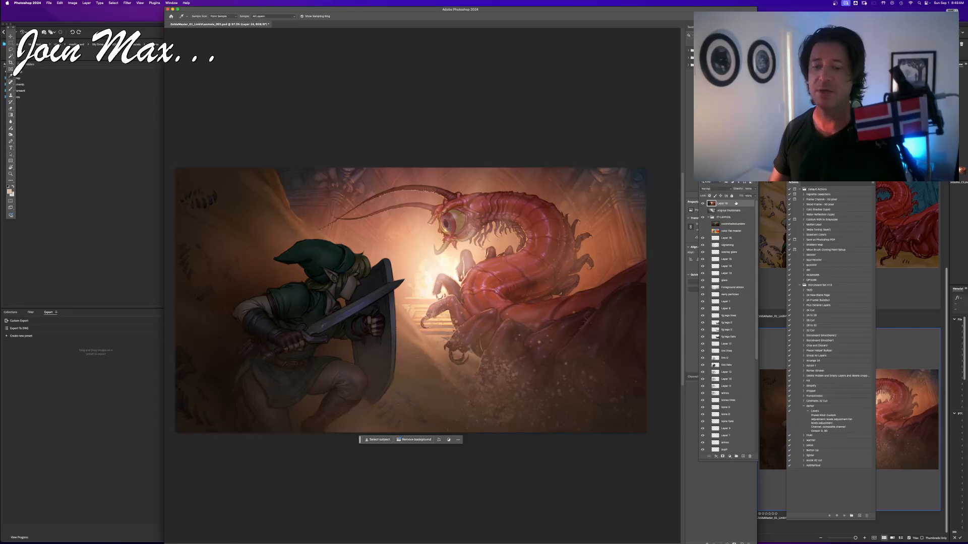
- Set the pasted layer's blend mode to Darken and preview the other blend modes
{"action": "left_click", "coordinate": [723, 192]}
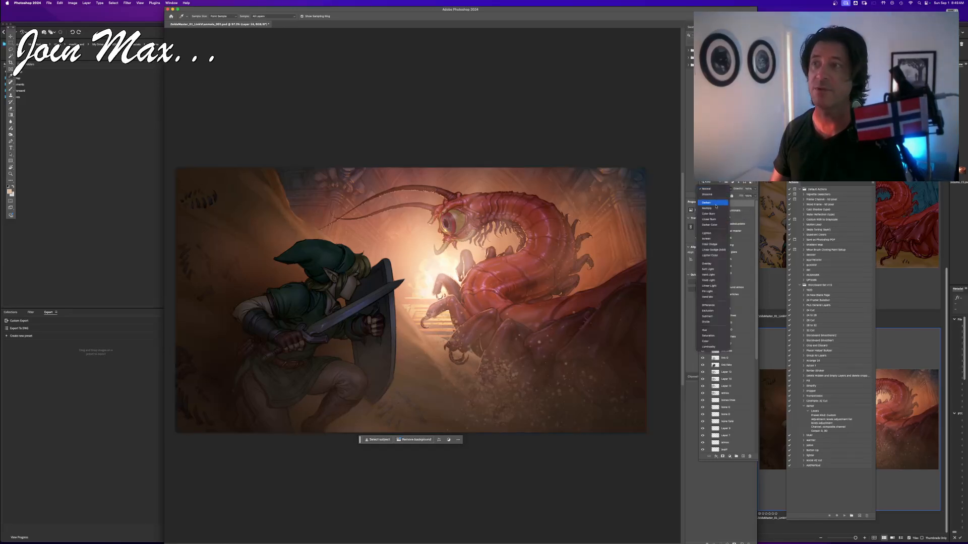
{"action": "left_click", "coordinate": [716, 206]}
{"action": "left_click", "coordinate": [720, 189]}
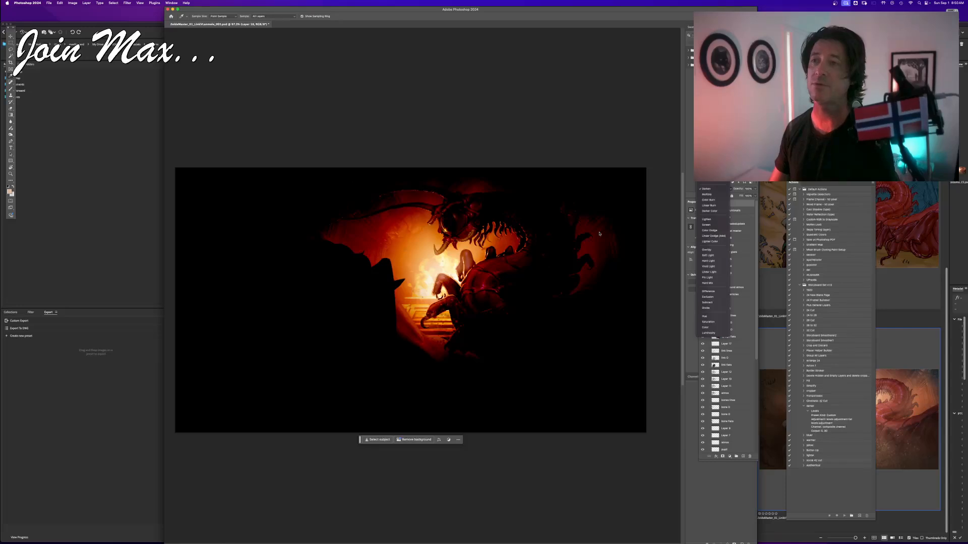
{"action": "key", "text": "super+f"}
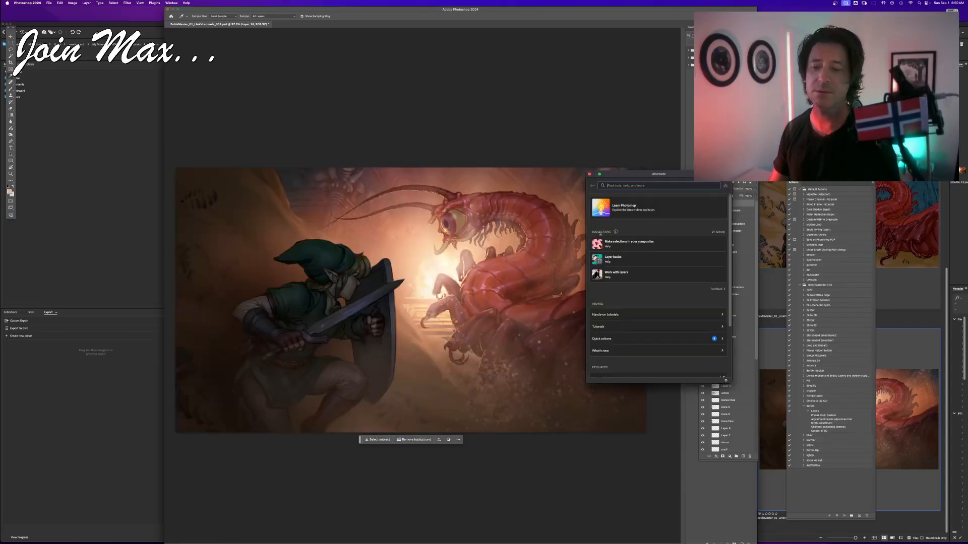
{"action": "left_click", "coordinate": [590, 174]}
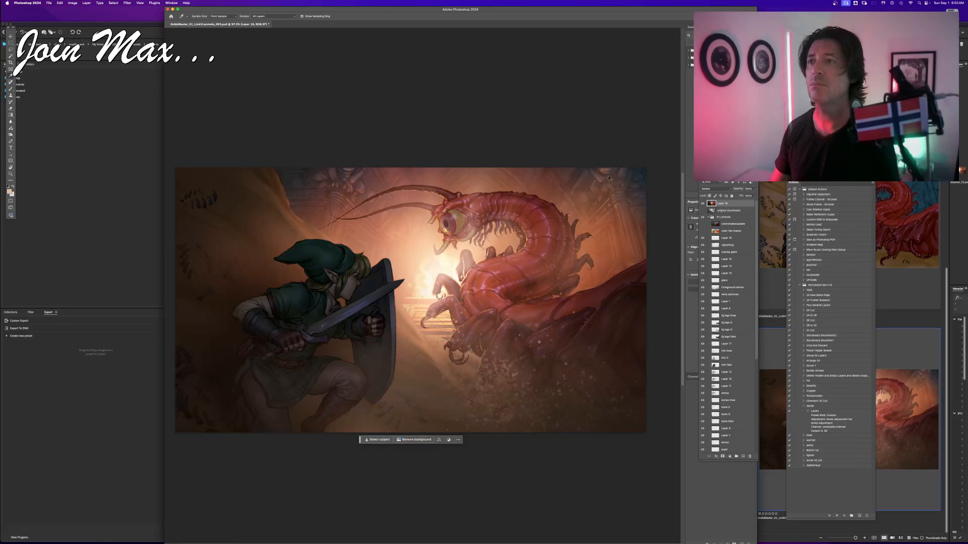
{"action": "key", "text": "super+f"}
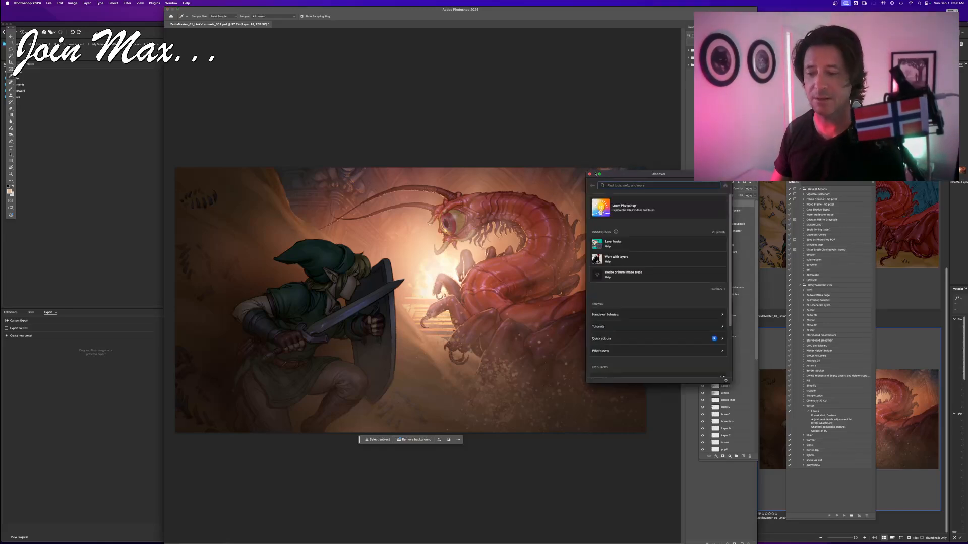
{"action": "left_click", "coordinate": [590, 174]}
{"action": "key", "text": "super+m"}
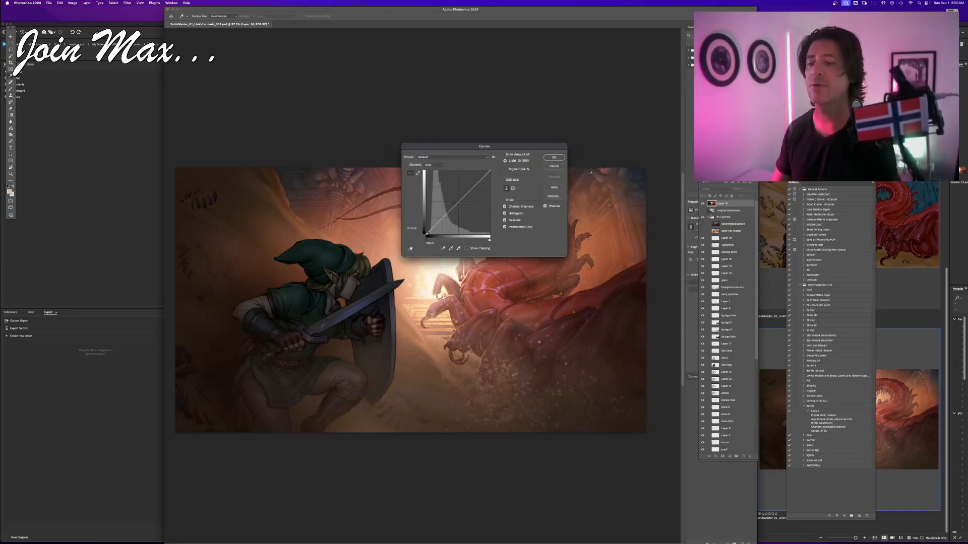
{"action": "left_click", "coordinate": [553, 165]}
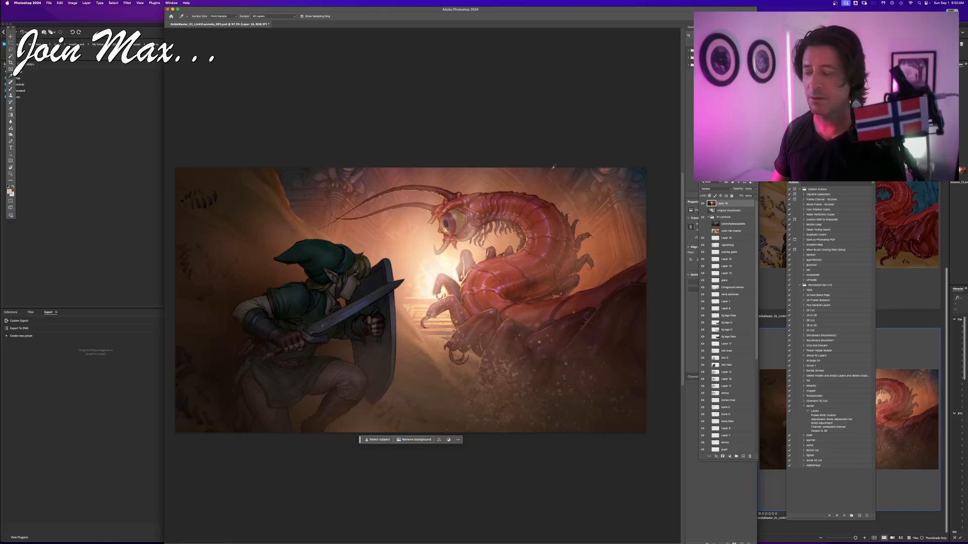
- Switch the document to full-screen mode and enlarge the painting around the warrior and centipede
{"action": "key", "text": "f"}
{"action": "left_click_drag", "start_coordinate": [368, 93], "coordinate": [293, 87]}
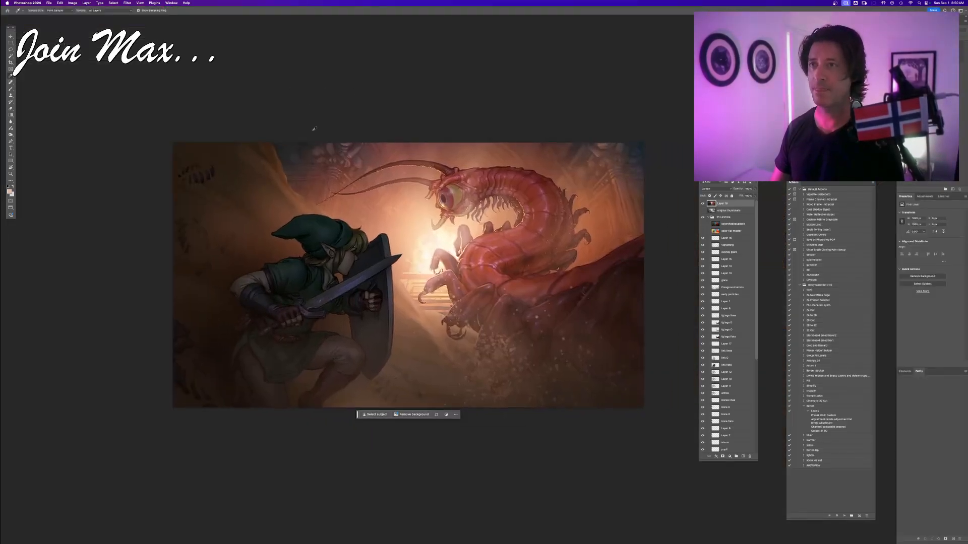
{"action": "key", "text": "super+plus"}
{"action": "key", "text": "super+plus"}
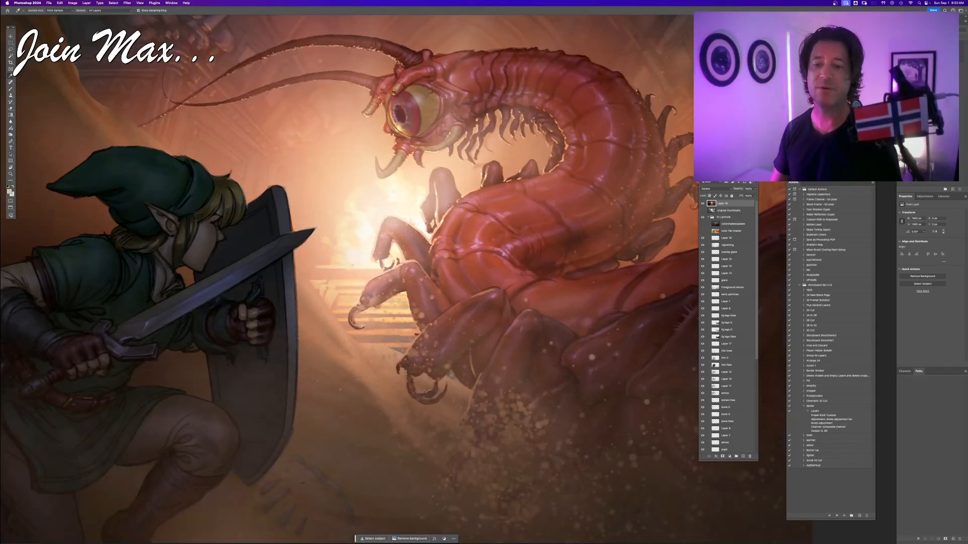
- Close the Actions panel and move the Layers panel into its place, clear of the centipede
{"action": "left_click_drag", "start_coordinate": [739, 171], "coordinate": [762, 235]}
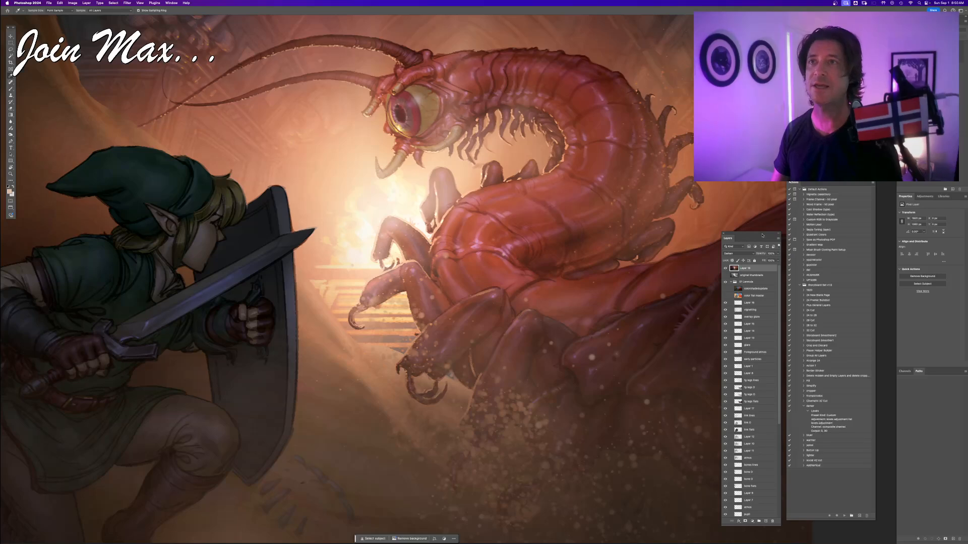
{"action": "left_click", "coordinate": [788, 178]}
{"action": "left_click_drag", "start_coordinate": [760, 234], "coordinate": [840, 230]}
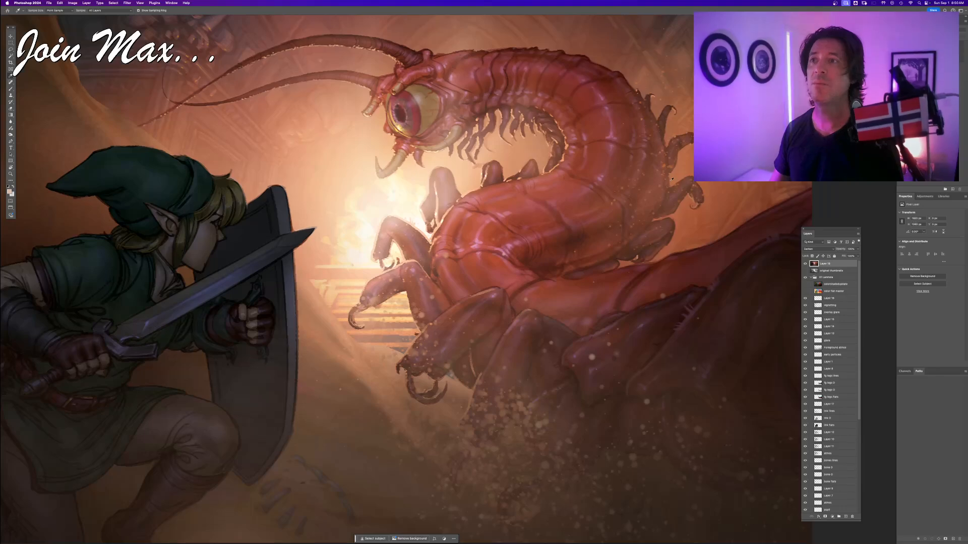
{"action": "key", "text": "super+minus"}
{"action": "key", "text": "super+equal"}
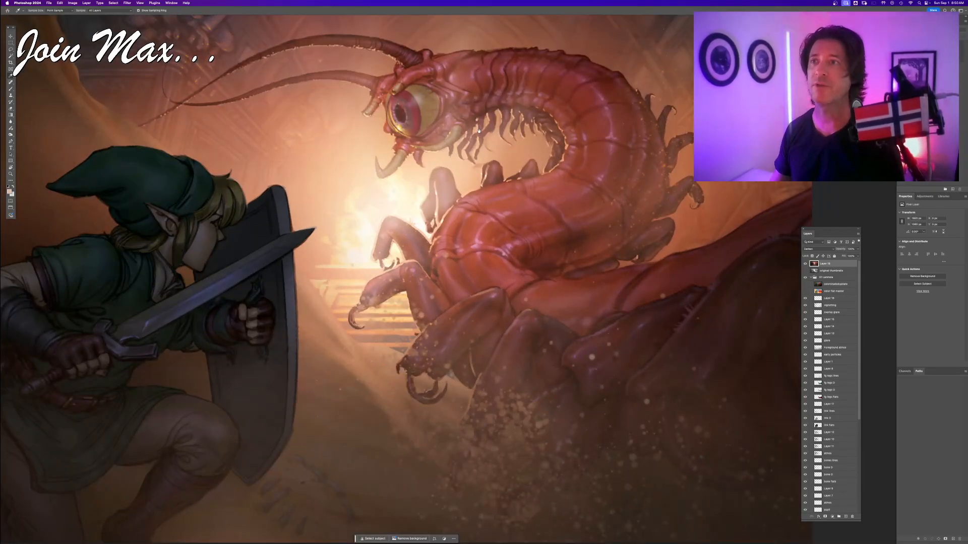
{"action": "left_click_drag", "start_coordinate": [469, 177], "coordinate": [523, 169]}
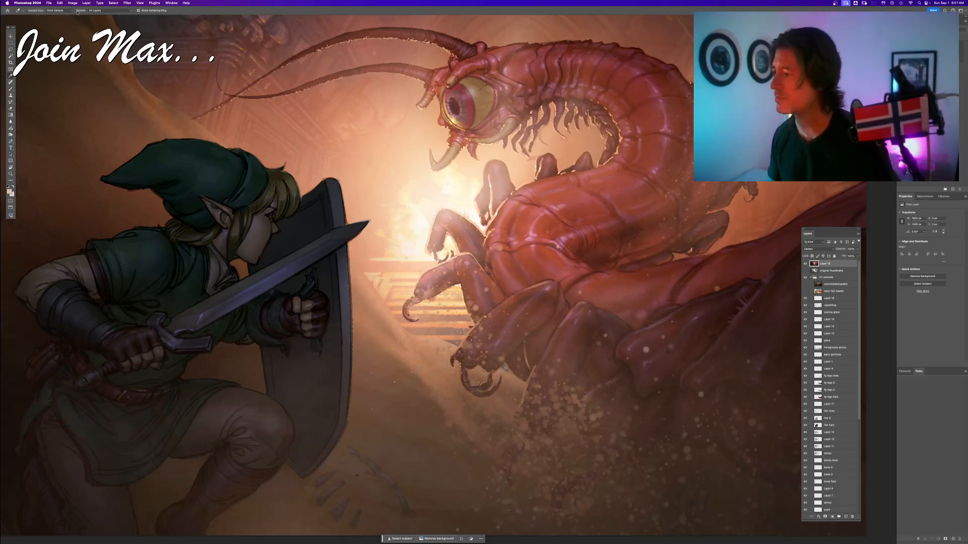
- Activate the Zoom tool, set the view to 100% and turn off Scrubby Zoom
{"action": "key", "text": "z"}
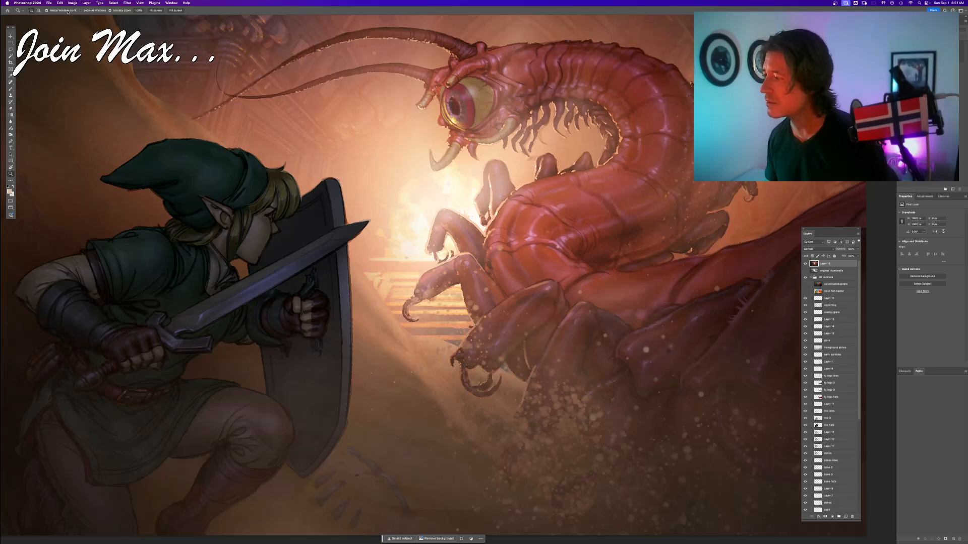
{"action": "left_click", "coordinate": [139, 10]}
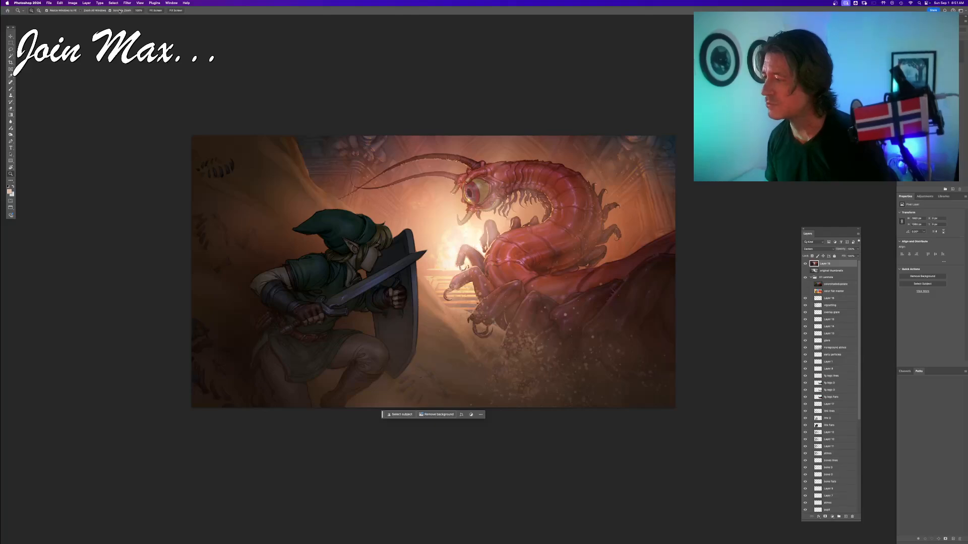
{"action": "left_click", "coordinate": [118, 10]}
{"action": "scroll", "coordinate": [263, 158], "scroll_direction": "down", "scroll_amount": 2}
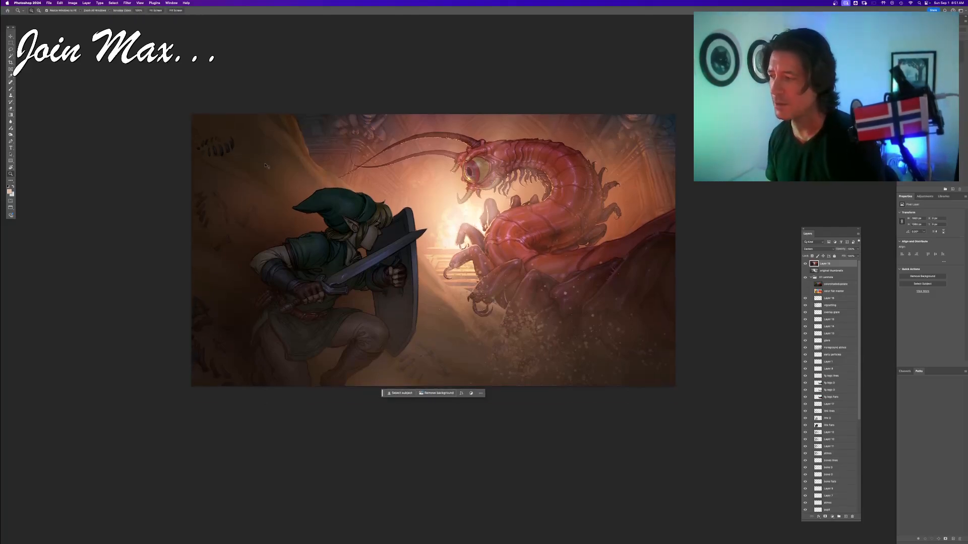
- Inspect the painting both as a whole and enlarged, ending with a close view of the warrior and centipede together
{"action": "key", "text": "super+plus"}
{"action": "key", "text": "super+minus"}
{"action": "key", "text": "super+plus"}
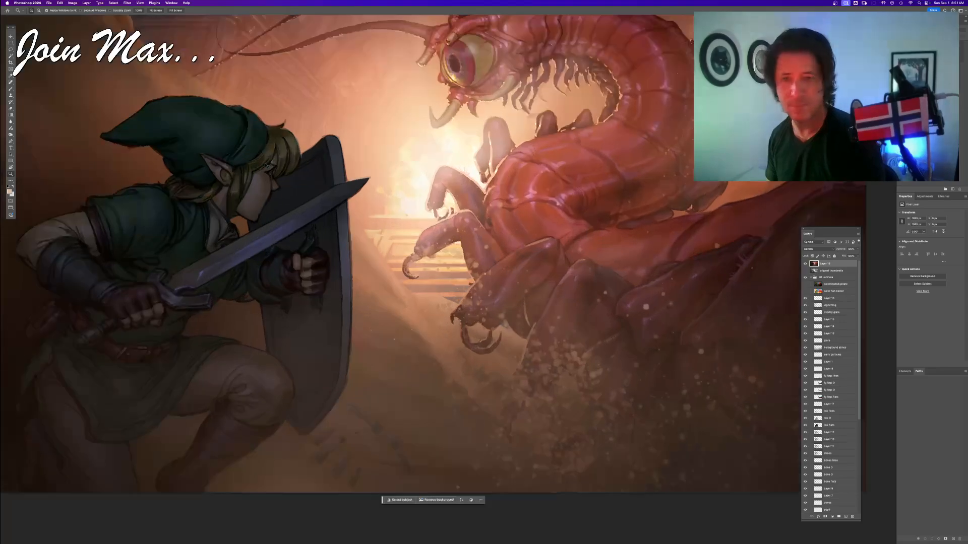
{"action": "key", "text": "super+minus"}
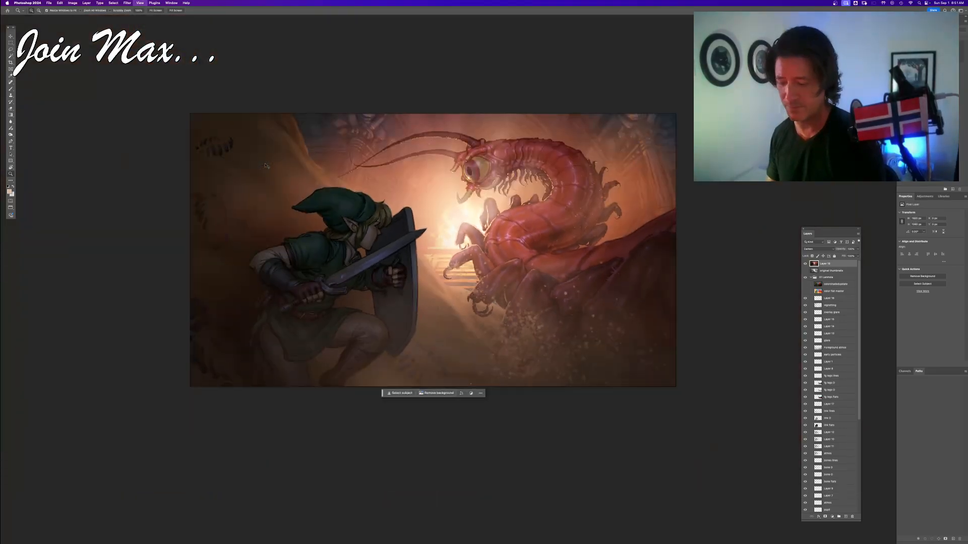
{"action": "key", "text": "super+plus"}
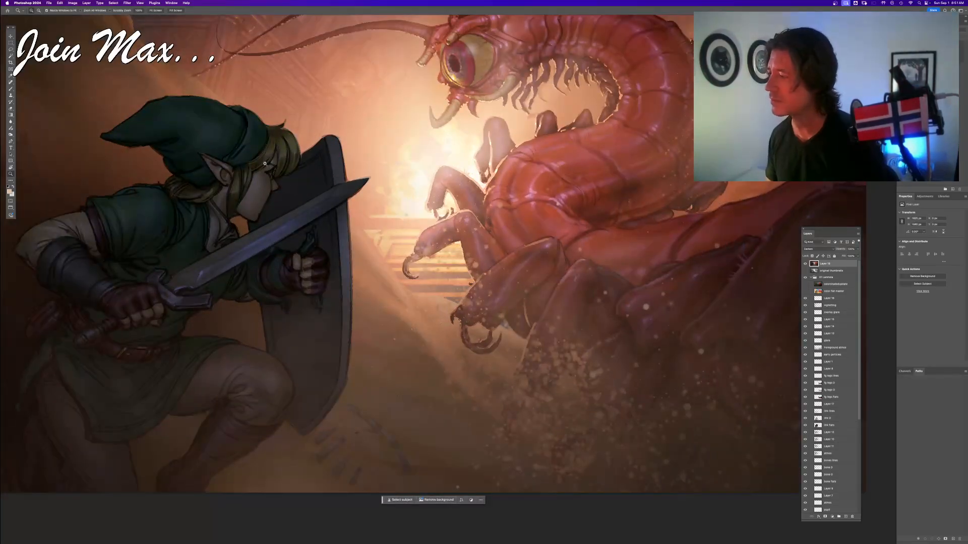
{"action": "left_click", "coordinate": [140, 2]}
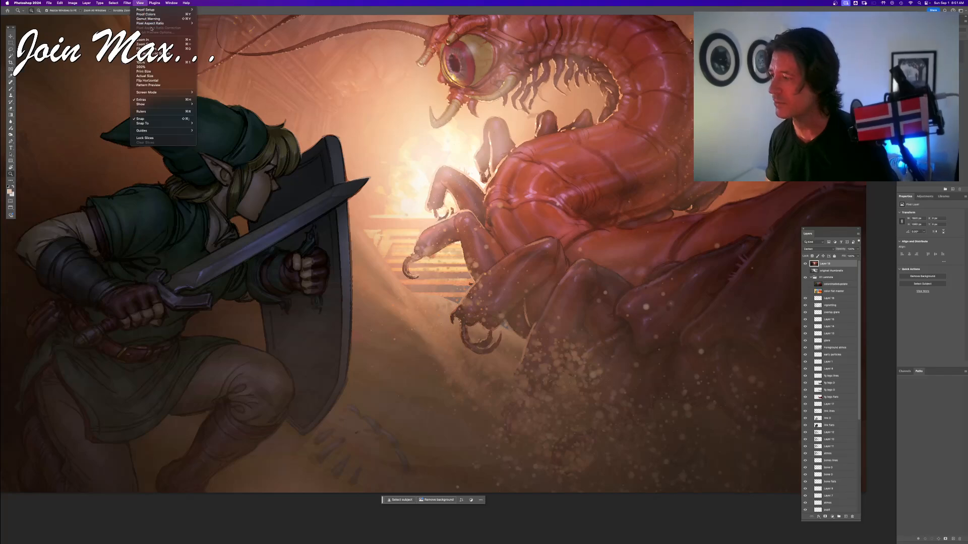
{"action": "left_click", "coordinate": [128, 3]}
{"action": "left_click", "coordinate": [139, 10]}
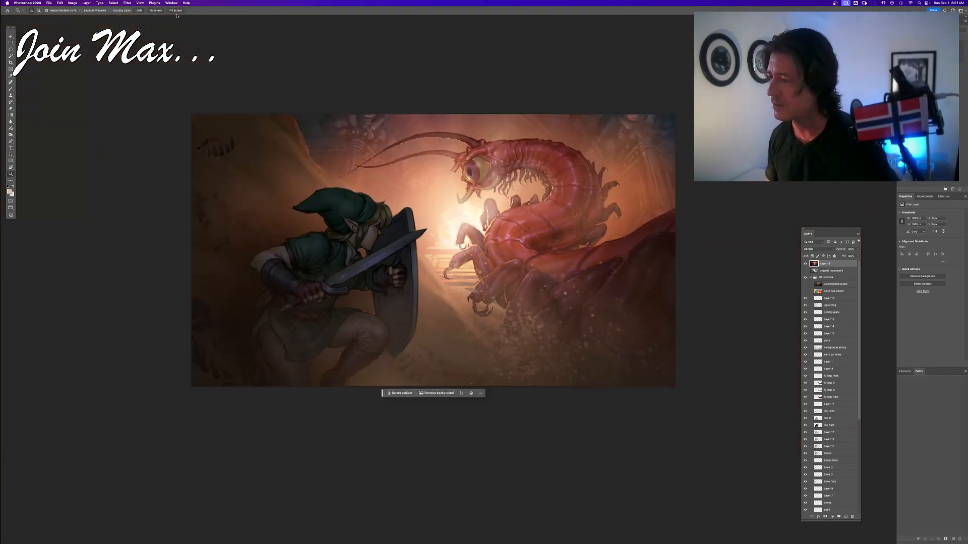
{"action": "left_click", "coordinate": [160, 11]}
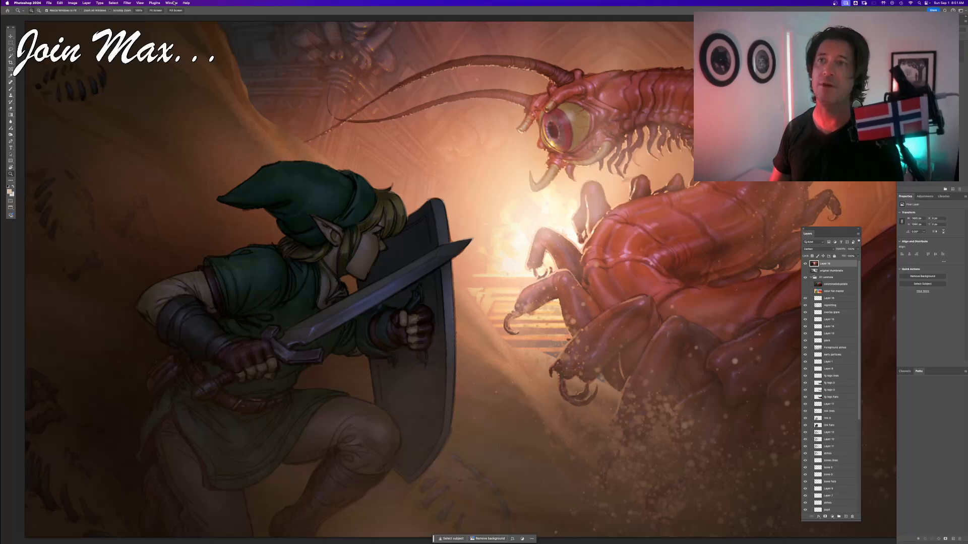
{"action": "left_click_drag", "start_coordinate": [353, 122], "coordinate": [231, 124]}
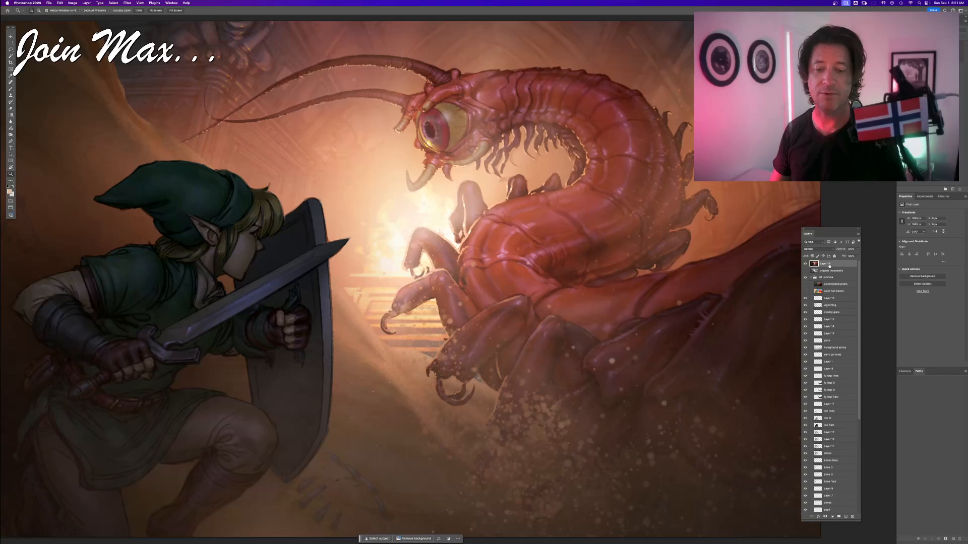
- Set the pasted top layer's blend mode to Soft Light and check the effect on the whole painting
{"action": "left_click", "coordinate": [819, 249]}
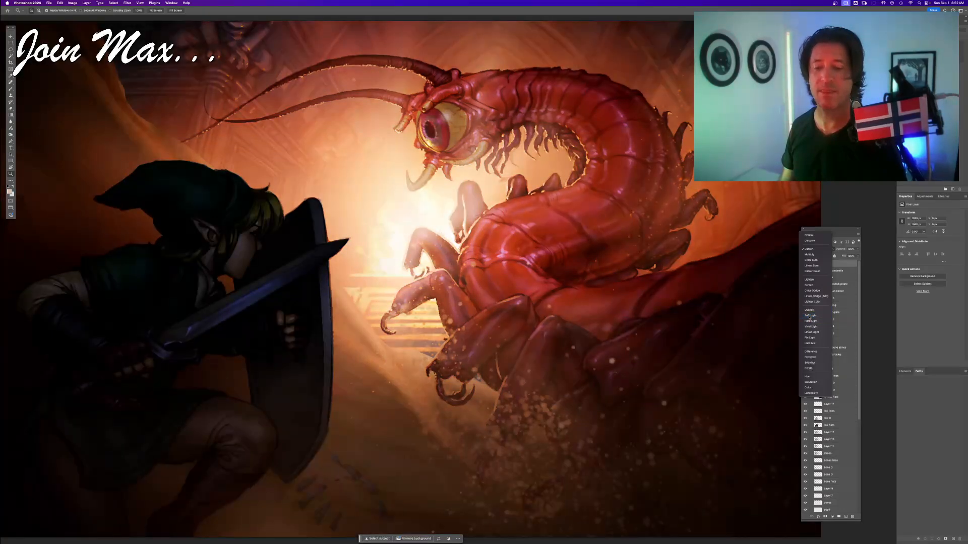
{"action": "left_click", "coordinate": [810, 315]}
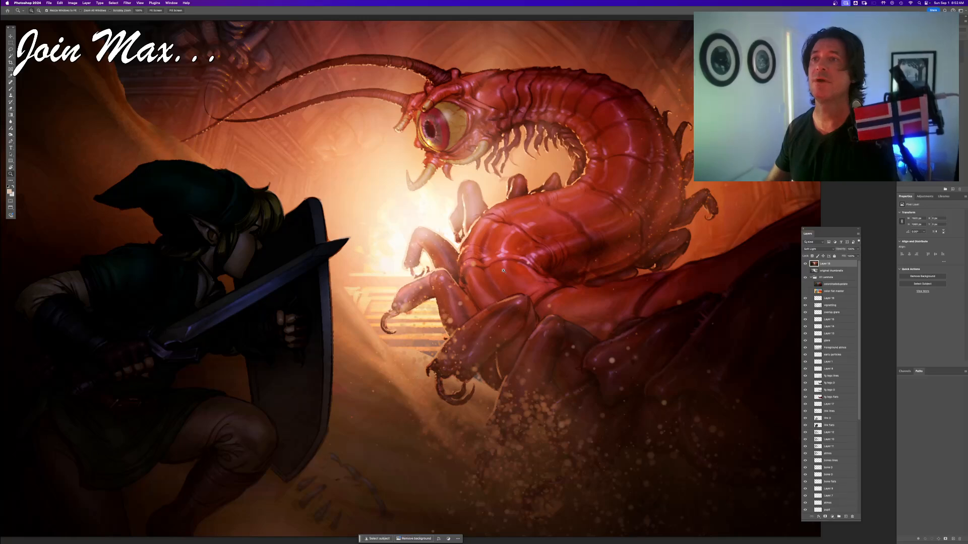
{"action": "key", "text": "super+minus"}
{"action": "key", "text": "super+minus"}
{"action": "key", "text": "super+plus"}
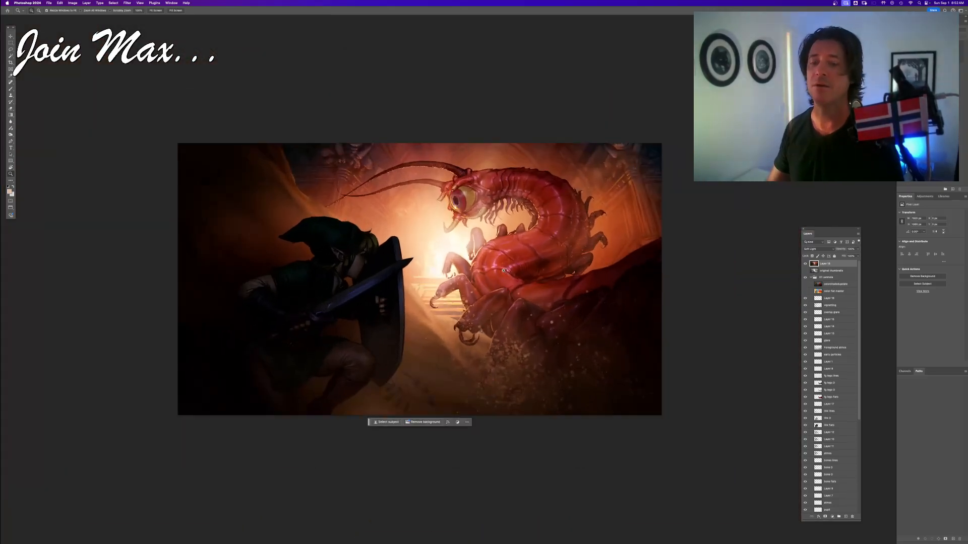
- Try reduced opacities on the Soft Light layer, return it to 100% and compare the painting with and without it
{"action": "mouse_move", "coordinate": [832, 251]}
{"action": "left_mouse_down"}
{"action": "mouse_move", "coordinate": [806, 250]}
{"action": "mouse_move", "coordinate": [831, 248]}
{"action": "left_mouse_up"}
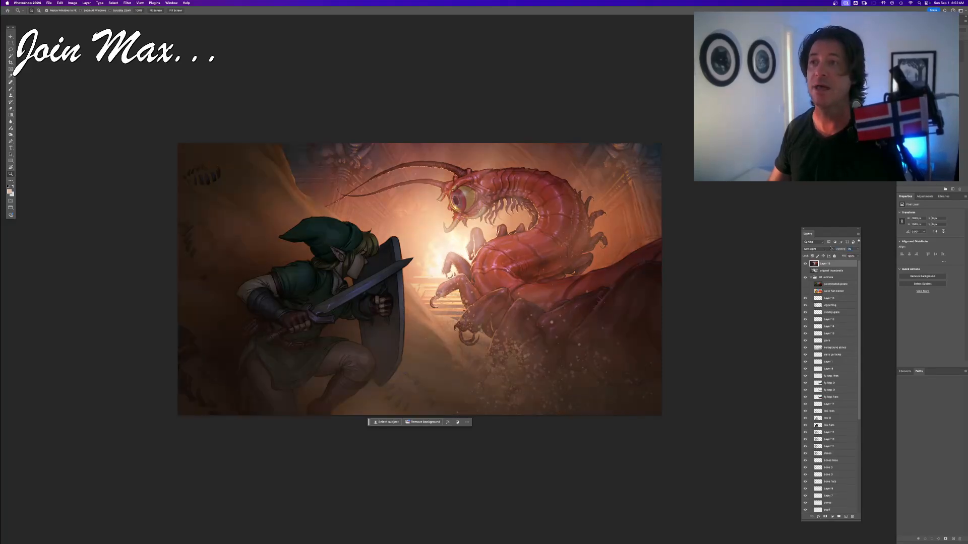
{"action": "left_click", "coordinate": [851, 249]}
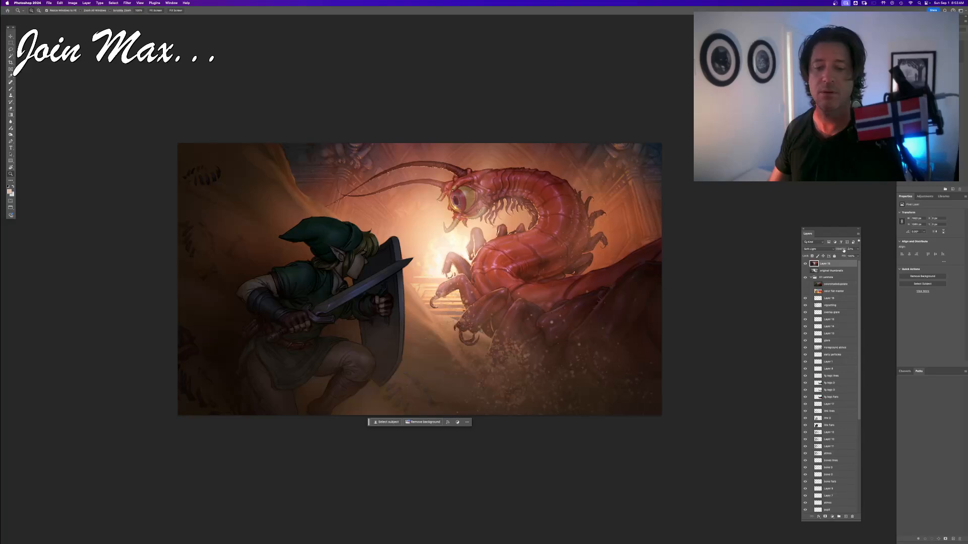
{"action": "left_click_drag", "start_coordinate": [843, 250], "coordinate": [876, 246]}
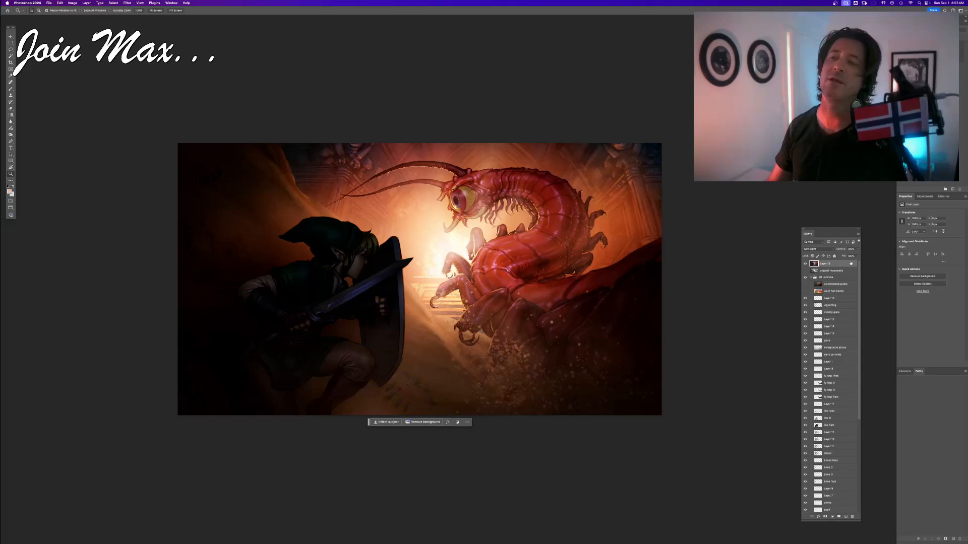
{"action": "left_click", "coordinate": [806, 264]}
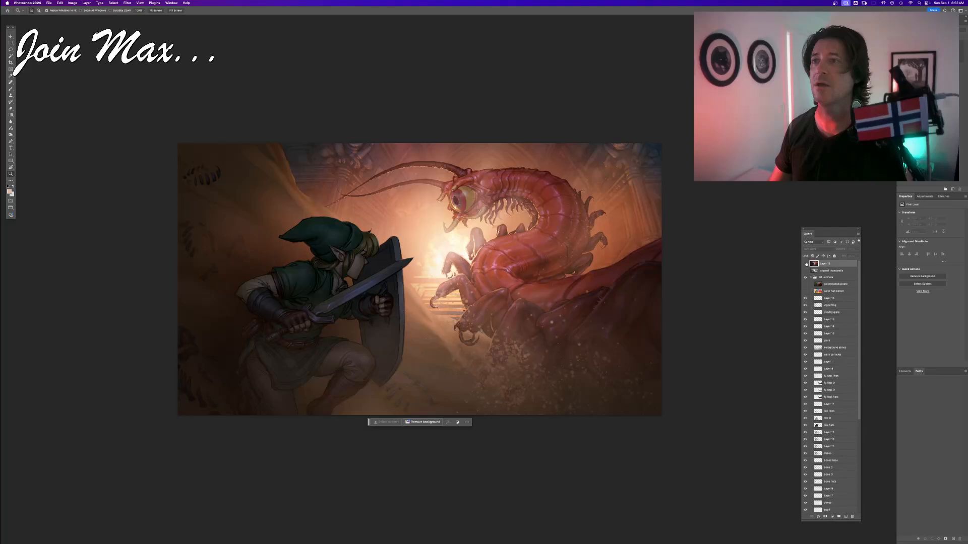
{"action": "left_click", "coordinate": [805, 264]}
{"action": "left_click", "coordinate": [805, 264]}
{"action": "left_click", "coordinate": [806, 264]}
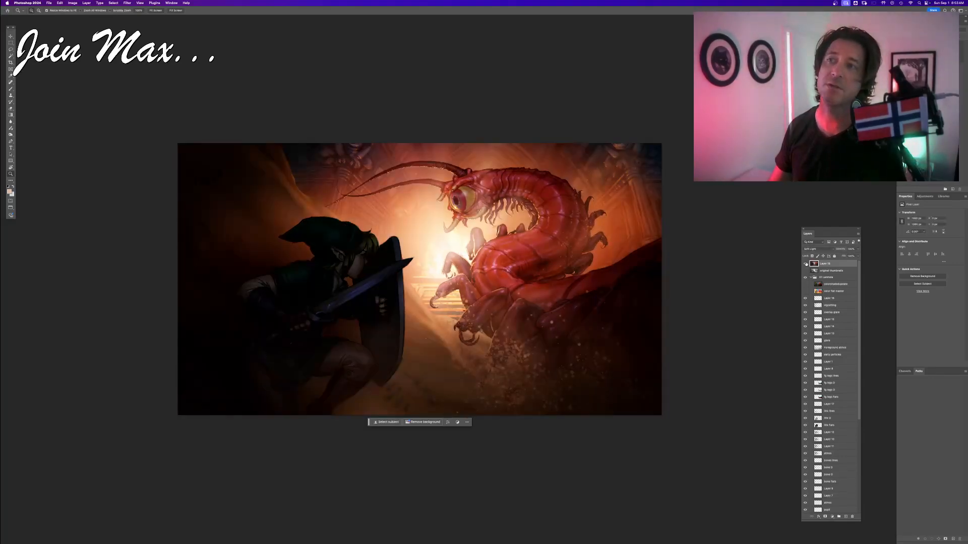
{"action": "left_click", "coordinate": [805, 264]}
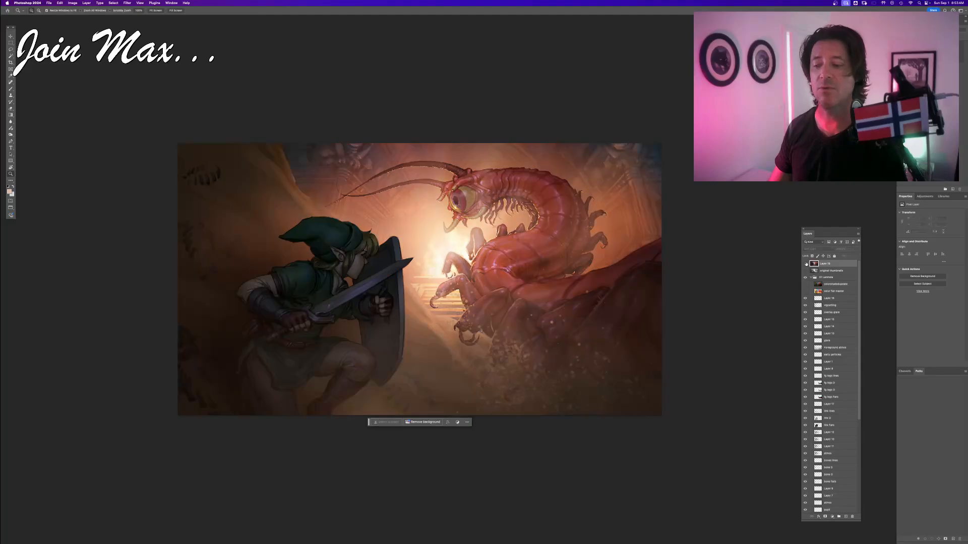
{"action": "left_click", "coordinate": [806, 264]}
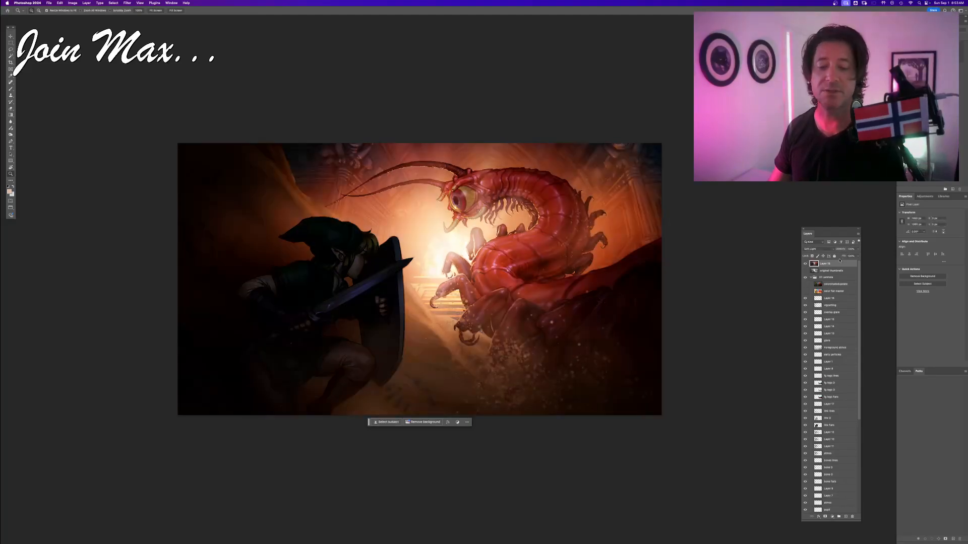
- Reduce the Soft Light layer's opacity to soften the darkening and compare the painting with the layer hidden and shown
{"action": "left_click_drag", "start_coordinate": [844, 249], "coordinate": [834, 249]}
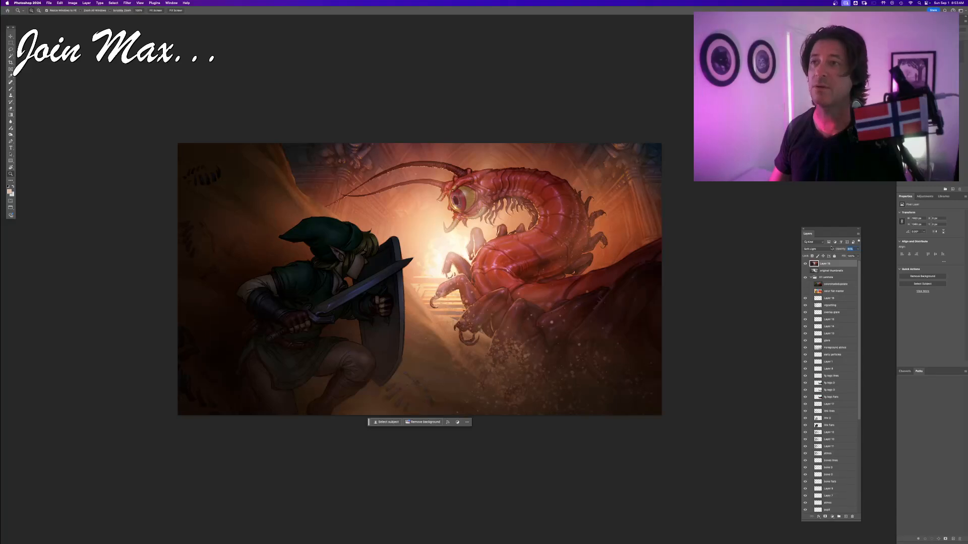
{"action": "left_click_drag", "start_coordinate": [832, 248], "coordinate": [832, 248]}
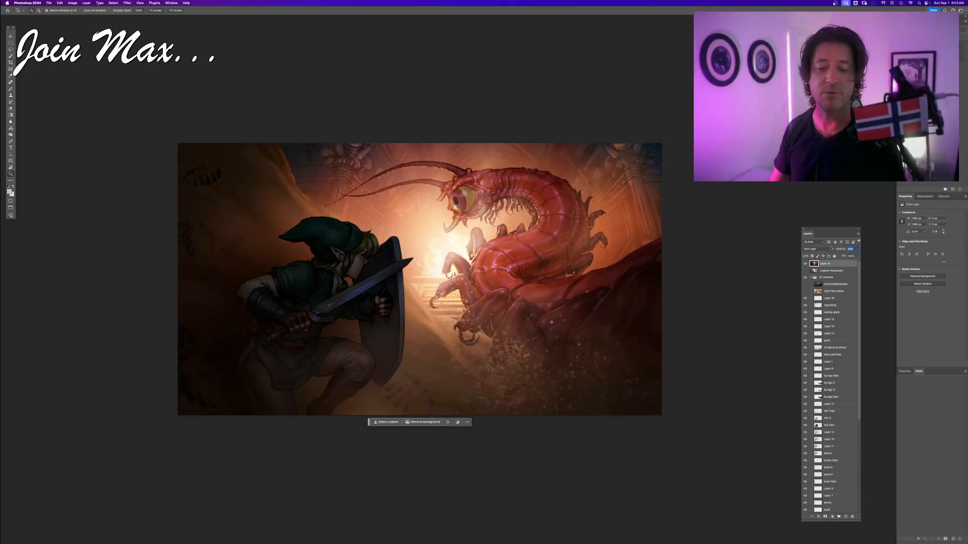
{"action": "left_click", "coordinate": [805, 263]}
{"action": "left_click", "coordinate": [805, 264]}
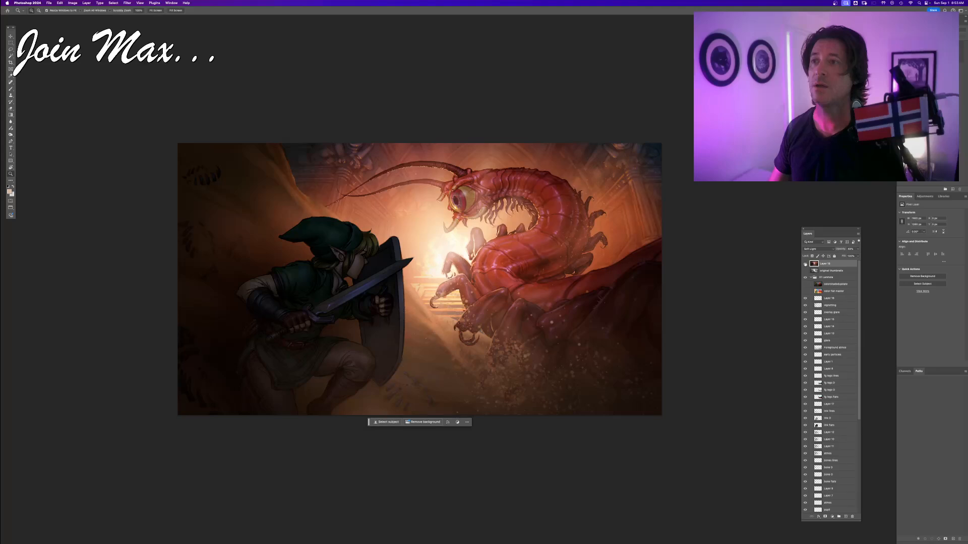
{"action": "left_click", "coordinate": [805, 263]}
{"action": "left_click", "coordinate": [805, 264]}
{"action": "left_click", "coordinate": [805, 264]}
{"action": "left_click", "coordinate": [804, 264]}
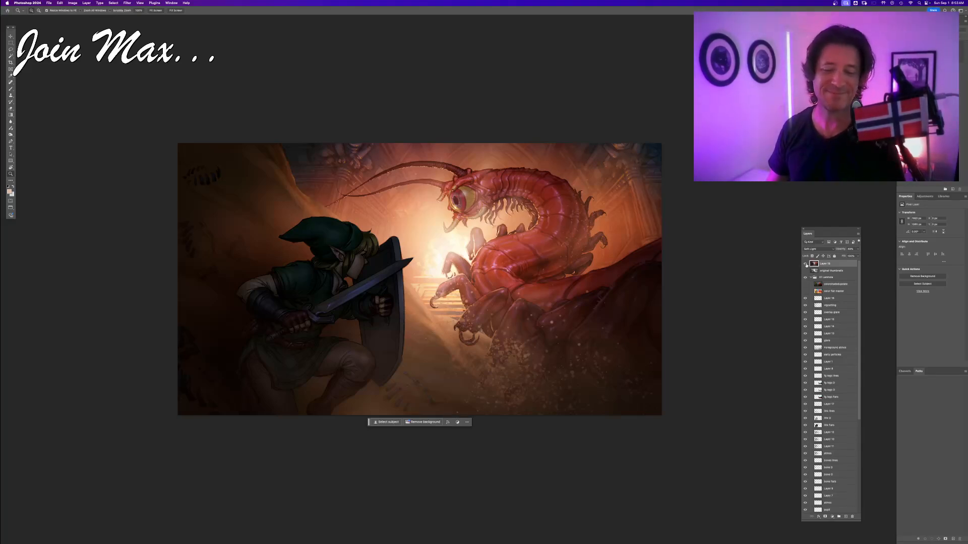
{"action": "left_click", "coordinate": [805, 264]}
{"action": "left_click", "coordinate": [805, 264]}
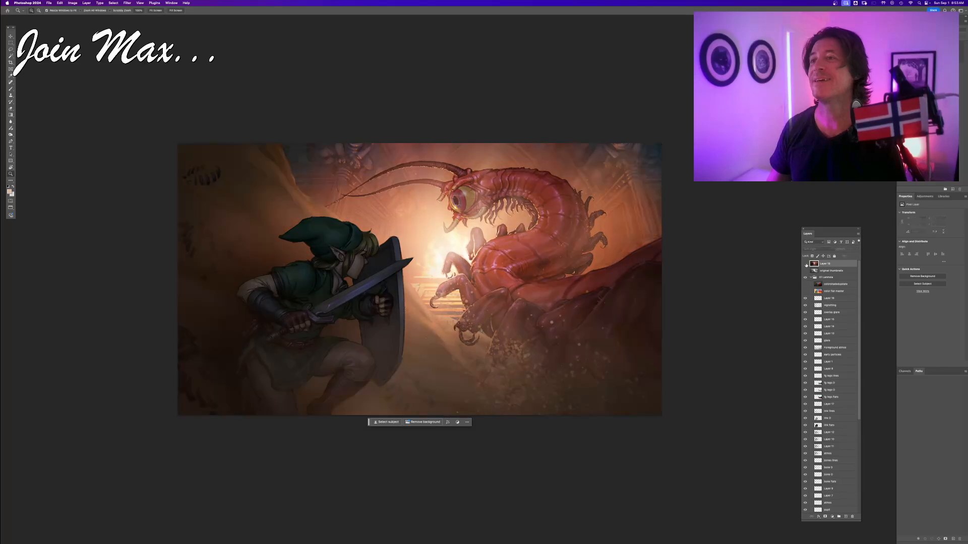
{"action": "left_click", "coordinate": [806, 264]}
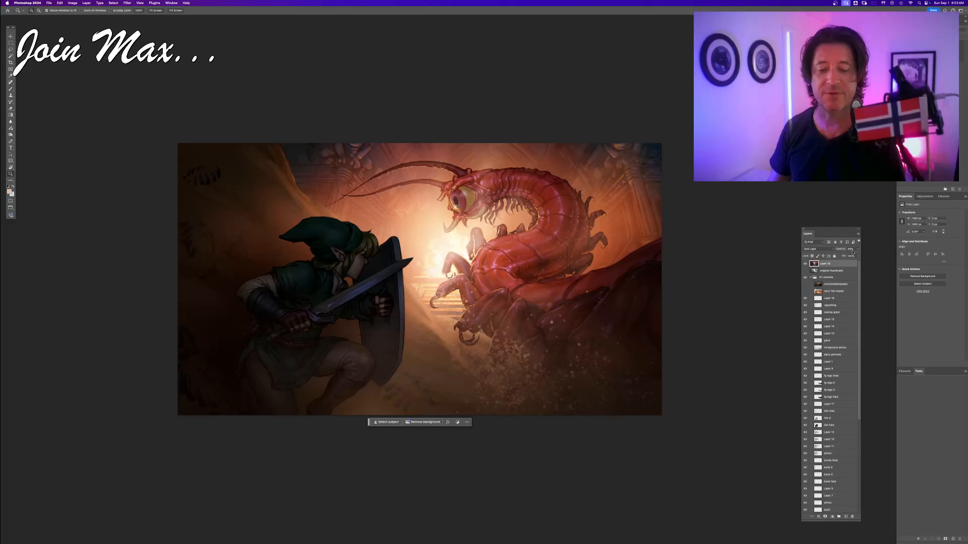
- Restore the top layer to 100% opacity and preview other blend modes, keeping Soft Light
{"action": "key", "text": "0"}
{"action": "left_click", "coordinate": [815, 249]}
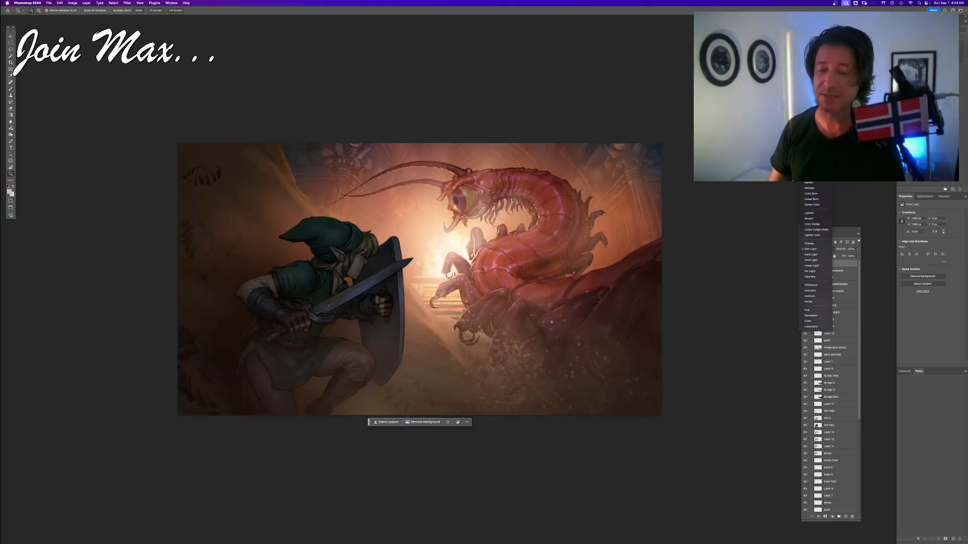
{"action": "left_click", "coordinate": [809, 249]}
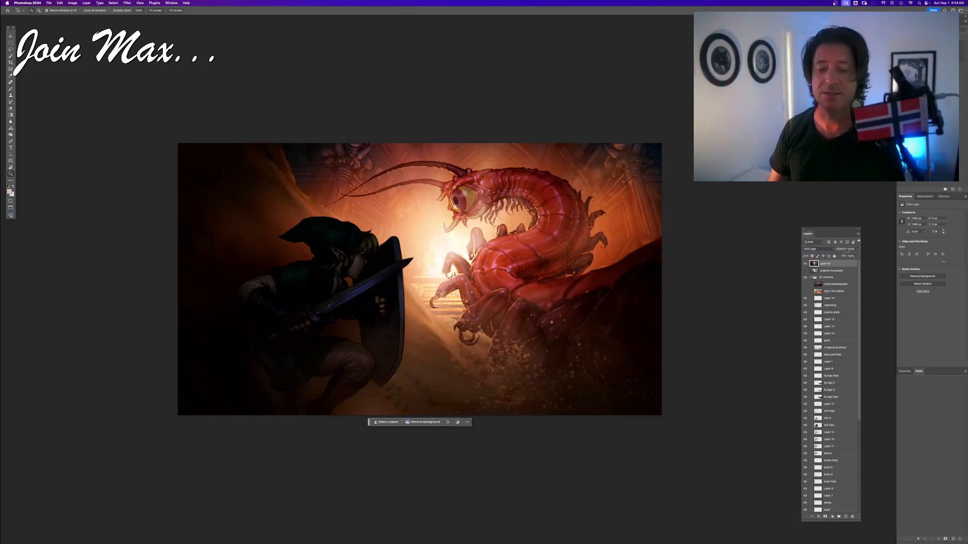
- Try a lower opacity on the full-strength Soft Light layer and toggle its visibility to judge the contrast change
{"action": "type", "text": "80"}
{"action": "key", "text": "Return"}
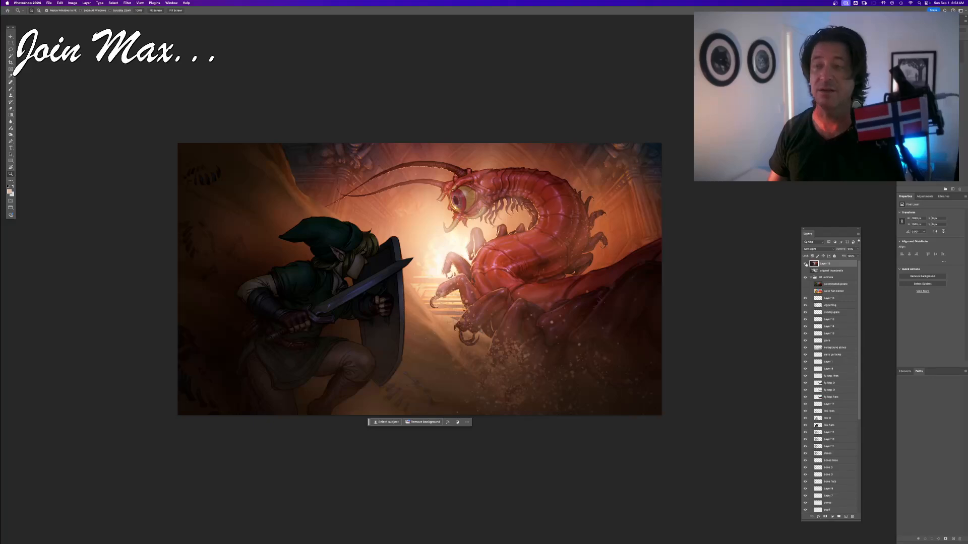
{"action": "left_click", "coordinate": [805, 264]}
{"action": "left_click", "coordinate": [805, 264]}
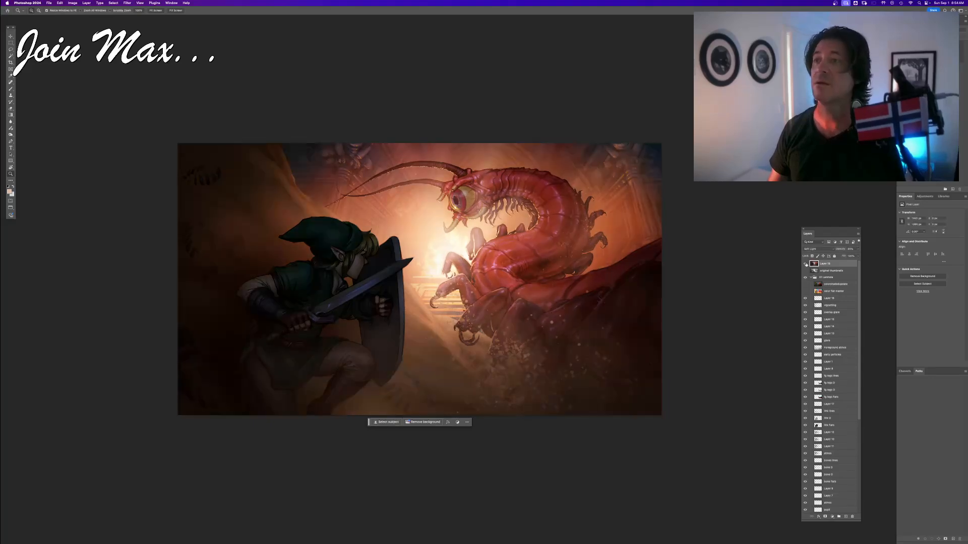
{"action": "left_click", "coordinate": [805, 264]}
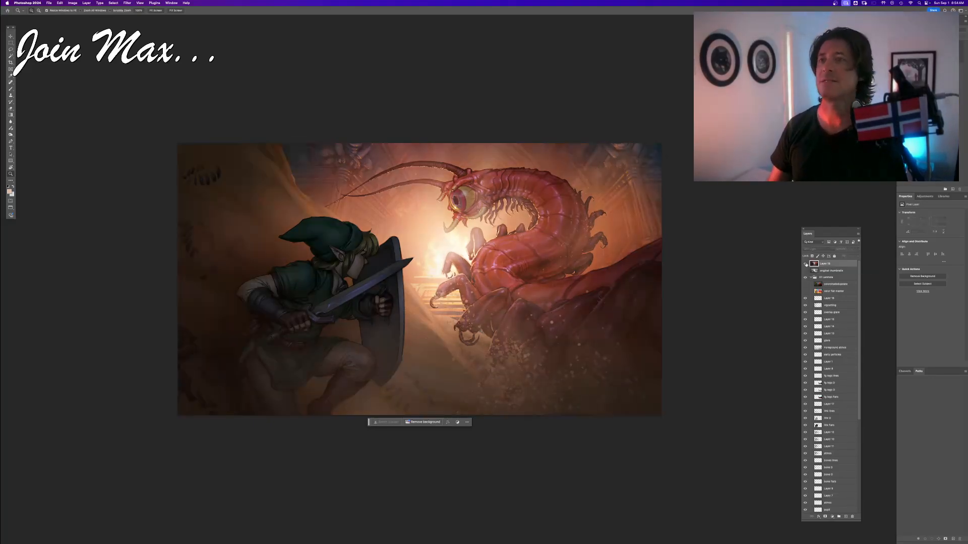
{"action": "left_click", "coordinate": [805, 264]}
{"action": "left_click", "coordinate": [806, 264]}
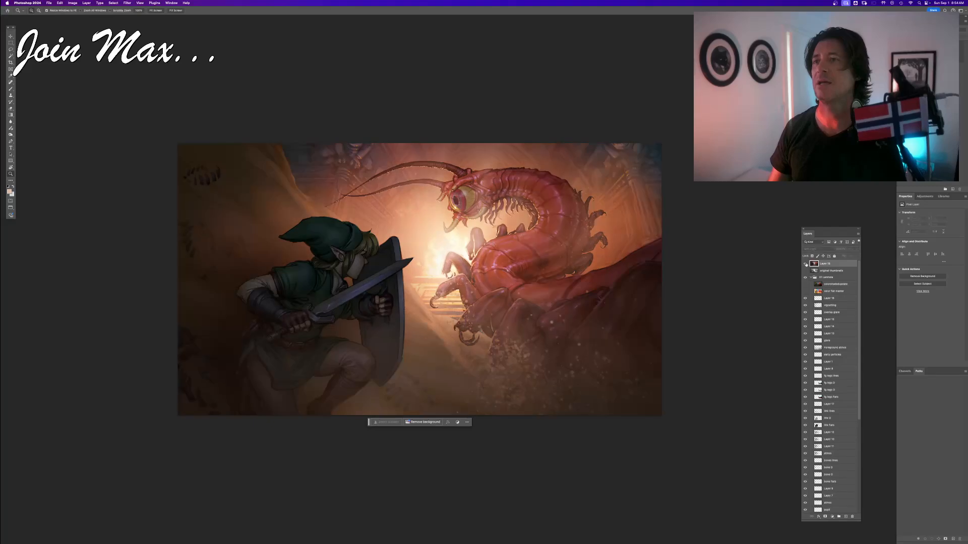
{"action": "left_click", "coordinate": [805, 264]}
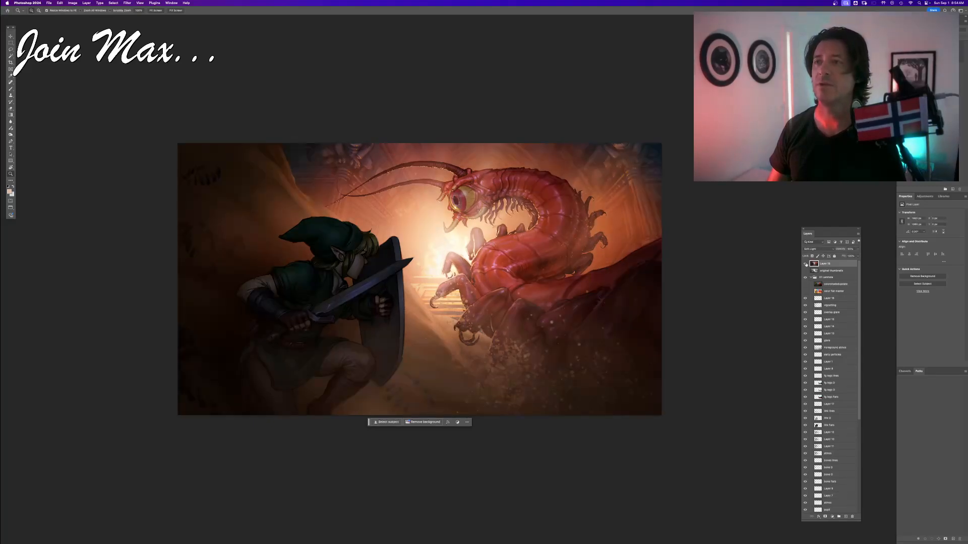
{"action": "left_click", "coordinate": [805, 264]}
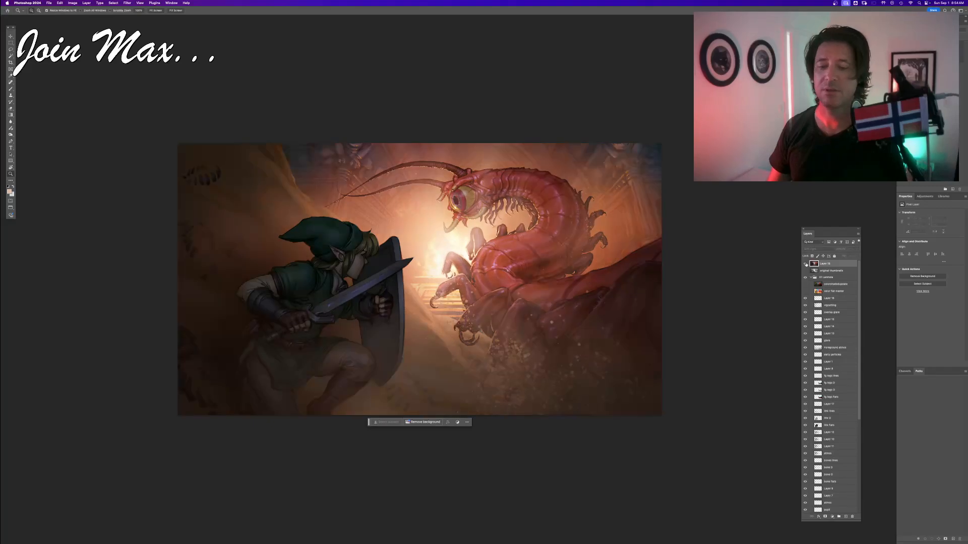
{"action": "left_click", "coordinate": [805, 264]}
- Judge the painting at a reduced size and set the Soft Light layer's opacity to 25%
{"action": "left_click", "coordinate": [556, 216], "text": "alt"}
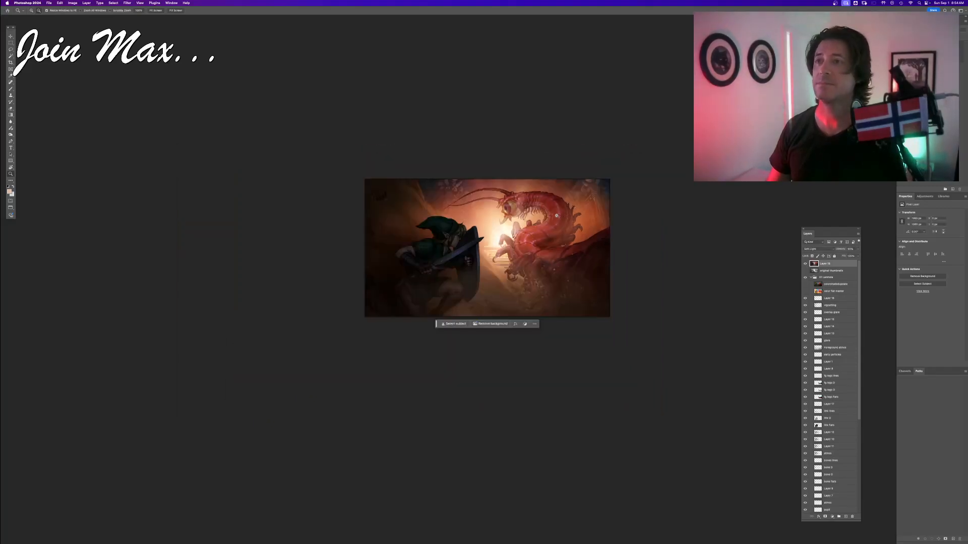
{"action": "left_click", "coordinate": [557, 216], "text": "alt"}
{"action": "left_click", "coordinate": [557, 215]}
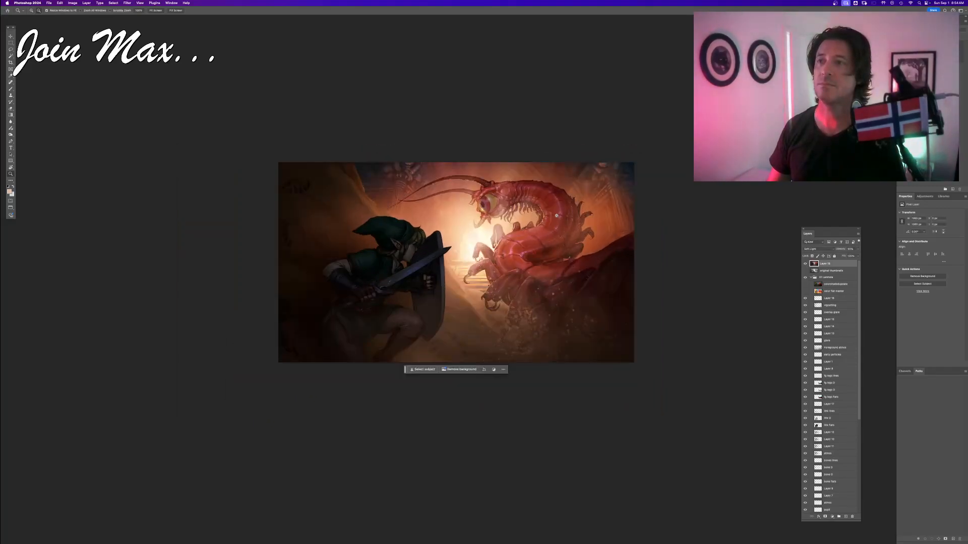
{"action": "left_click", "coordinate": [556, 215]}
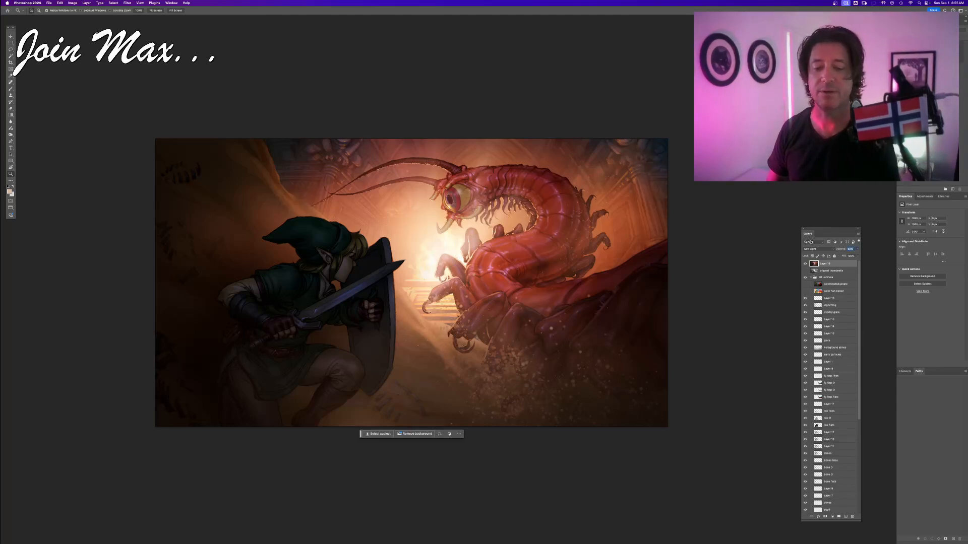
{"action": "type", "text": "25"}
{"action": "key", "text": "Return"}
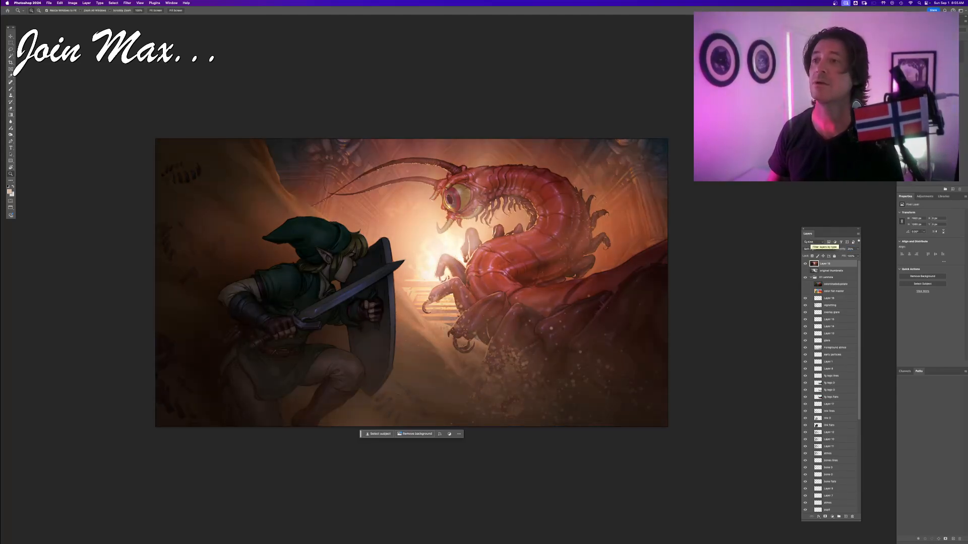
- Paste another copy of the painting above the original thumbnail layer and check it with the Soft Light layer hidden and shown
{"action": "left_click", "coordinate": [615, 224], "text": "alt"}
{"action": "left_click", "coordinate": [615, 225], "text": "alt"}
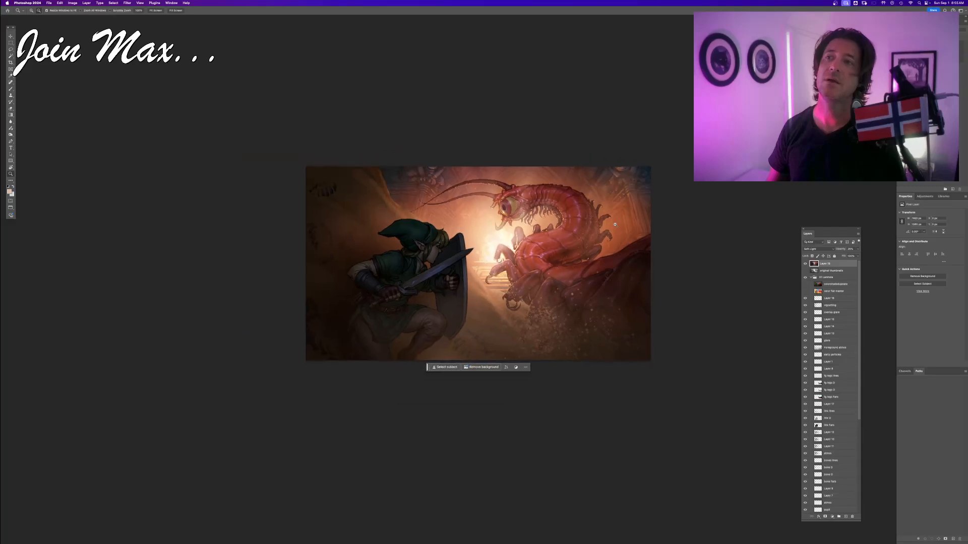
{"action": "left_click", "coordinate": [615, 224], "text": "alt"}
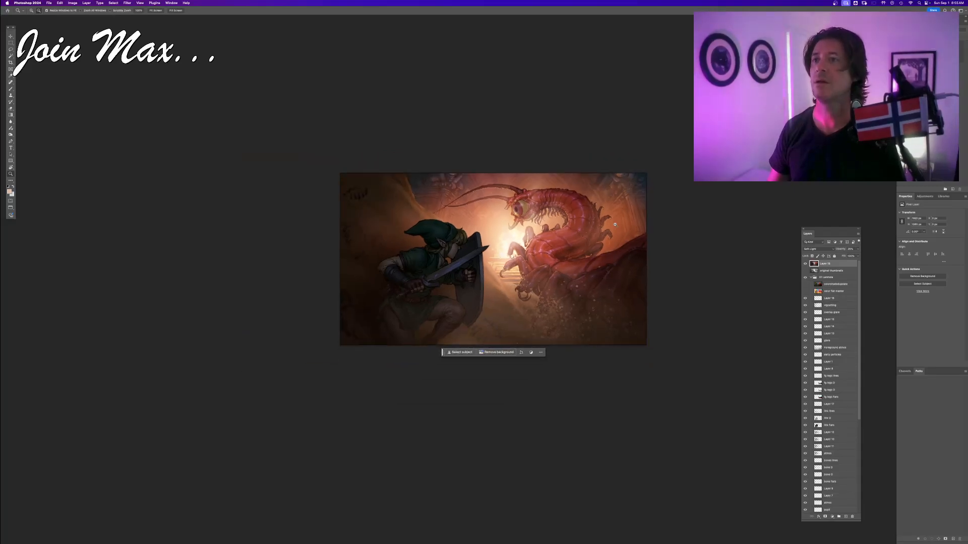
{"action": "scroll", "coordinate": [615, 225], "scroll_direction": "up", "scroll_amount": 8}
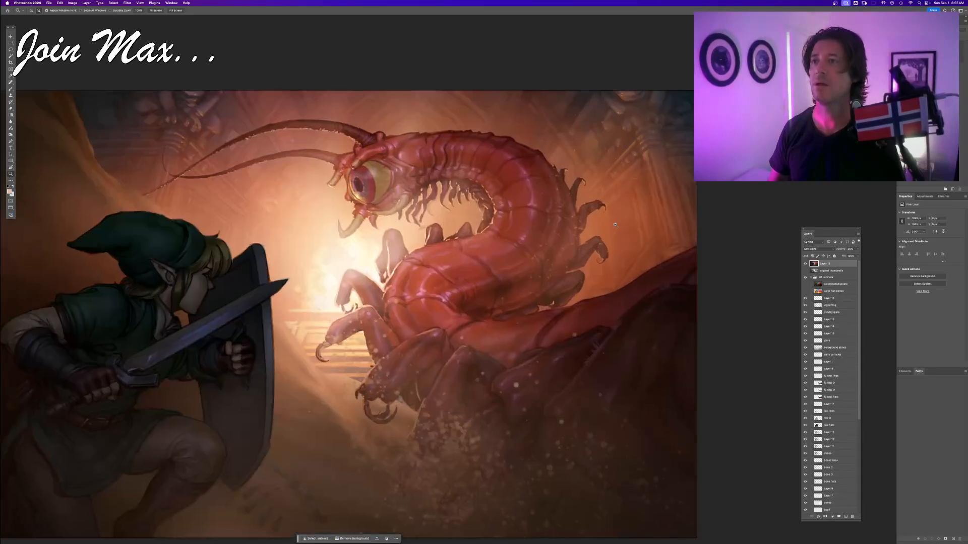
{"action": "left_click_drag", "start_coordinate": [525, 243], "coordinate": [654, 196]}
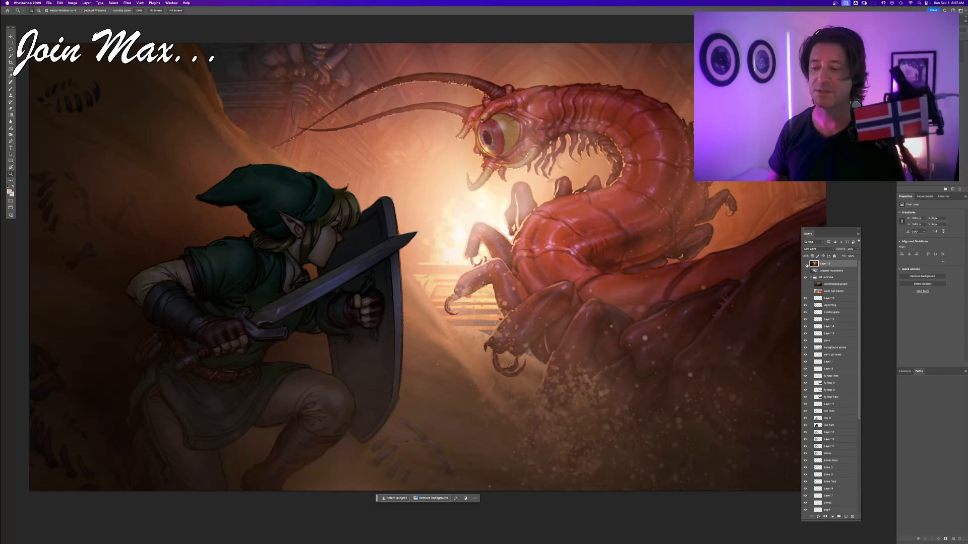
{"action": "left_click", "coordinate": [838, 273]}
{"action": "key", "text": "super+v"}
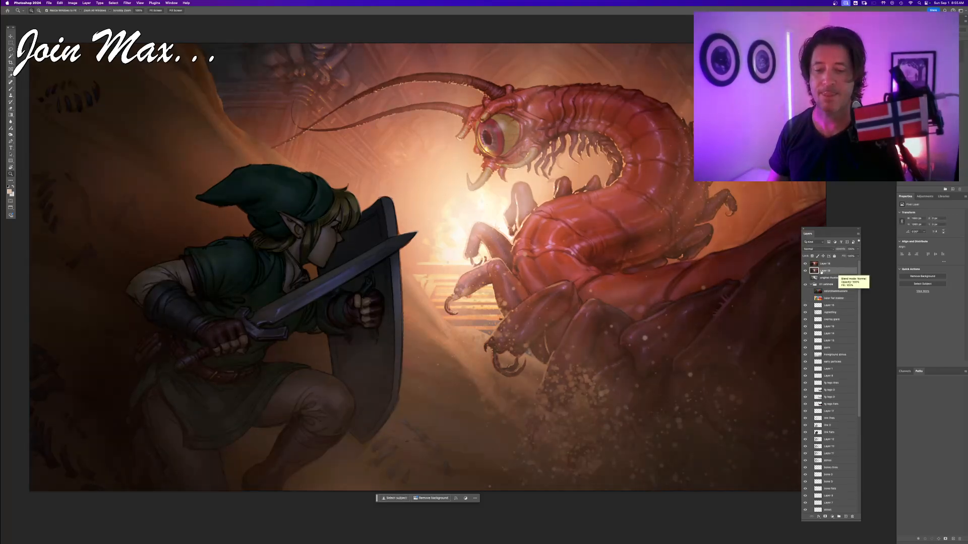
{"action": "left_click", "coordinate": [805, 264]}
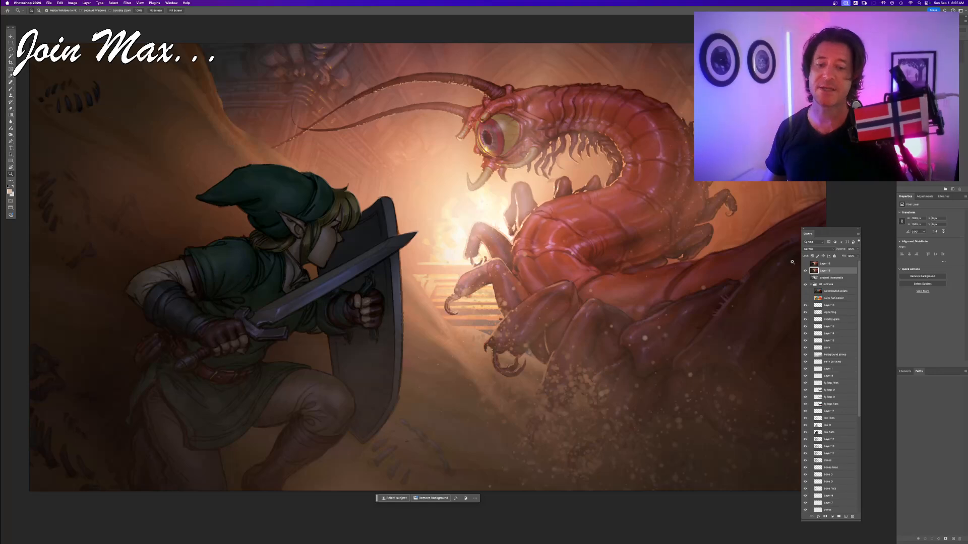
{"action": "left_click", "coordinate": [805, 264]}
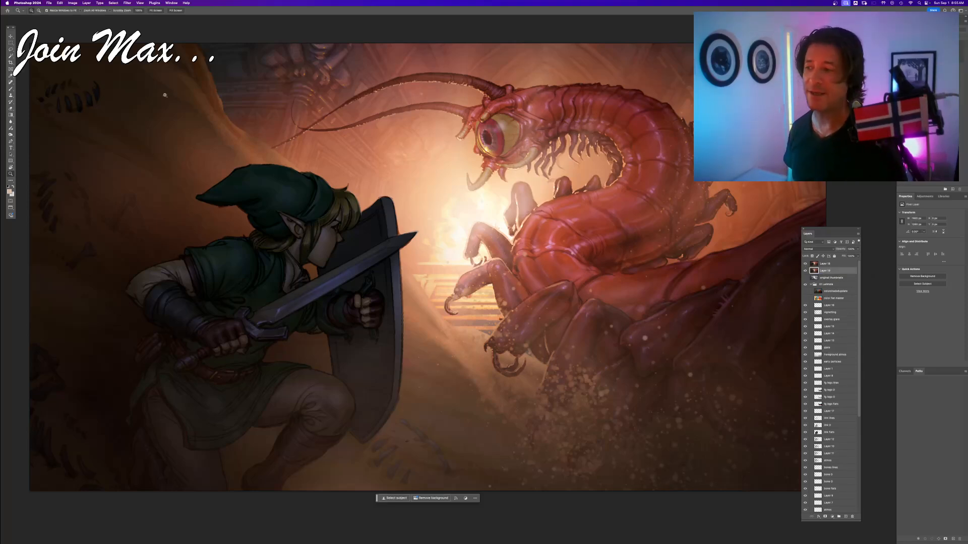
- Look through the available commands and search the help for "chromatic aberration"
{"action": "left_click", "coordinate": [100, 3]}
{"action": "mouse_move", "coordinate": [120, 3]}
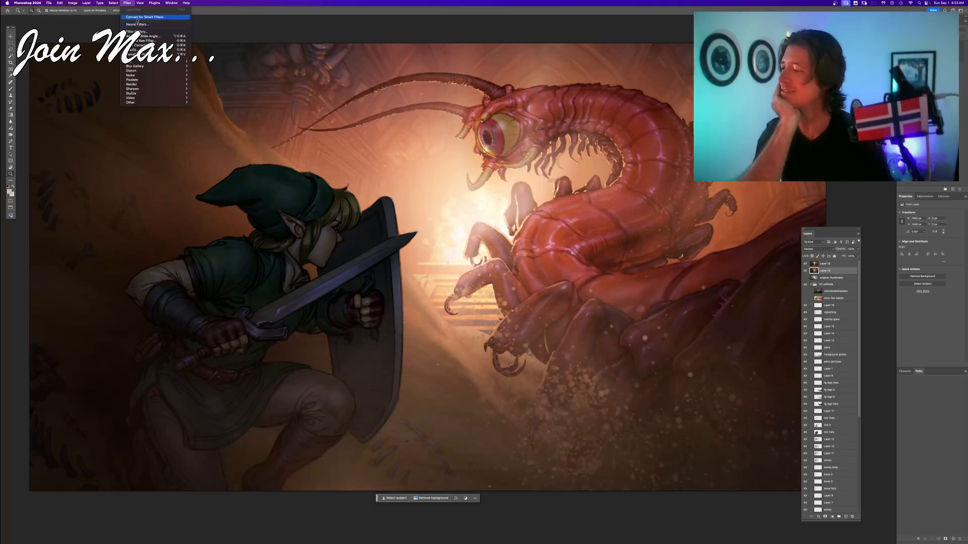
{"action": "mouse_move", "coordinate": [179, 3]}
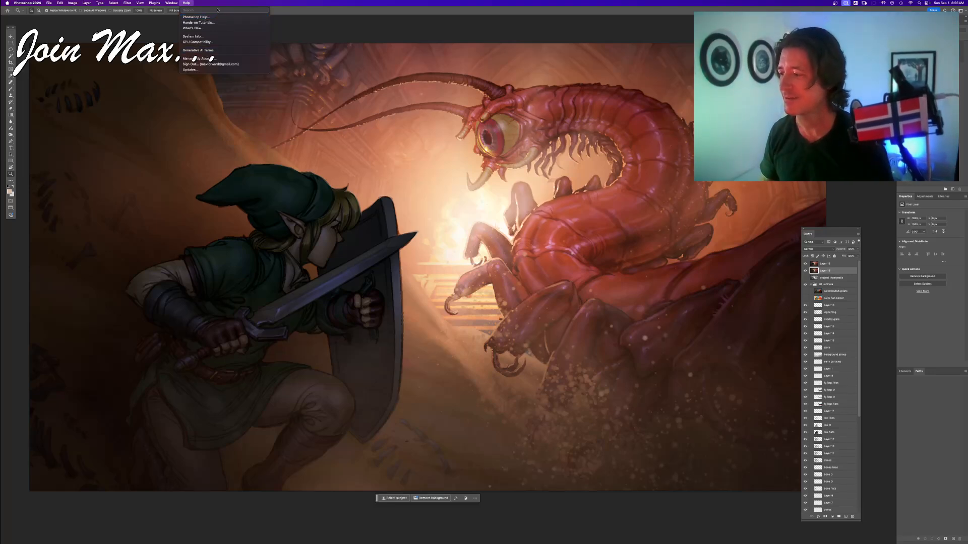
{"action": "type", "text": "chroma"}
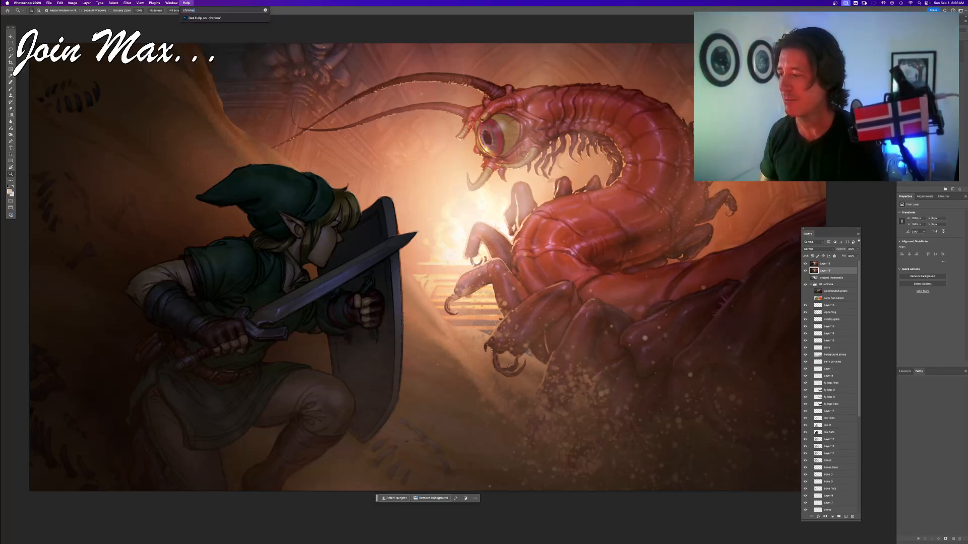
{"action": "type", "text": "tic aberration"}
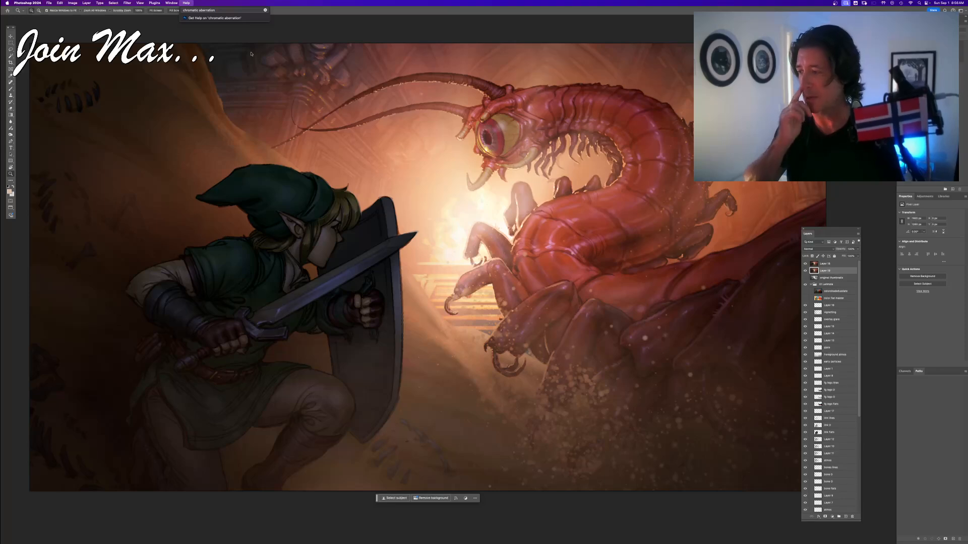
{"action": "key", "text": "Escape"}
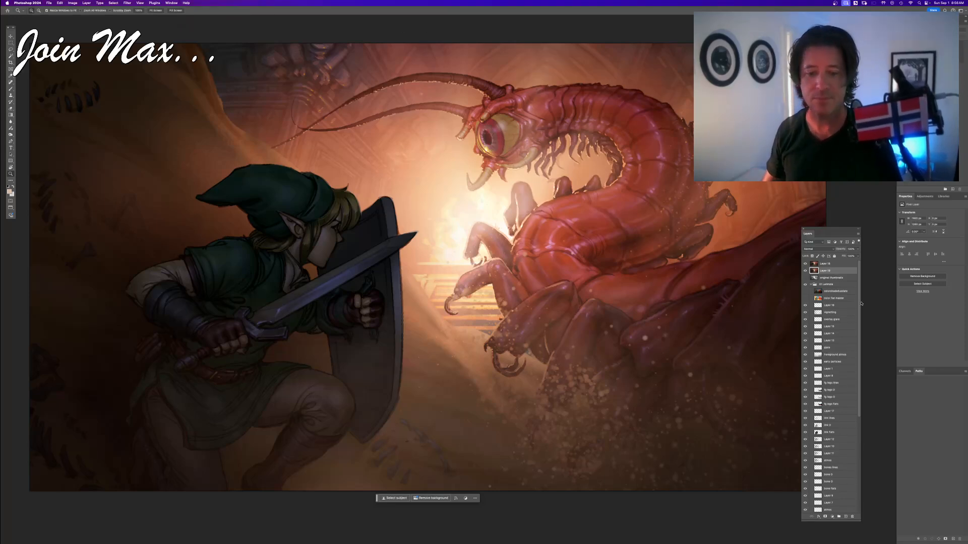
- Move the newly pasted painting layer to the top of the layer stack and duplicate it
{"action": "left_click_drag", "start_coordinate": [829, 270], "coordinate": [825, 263]}
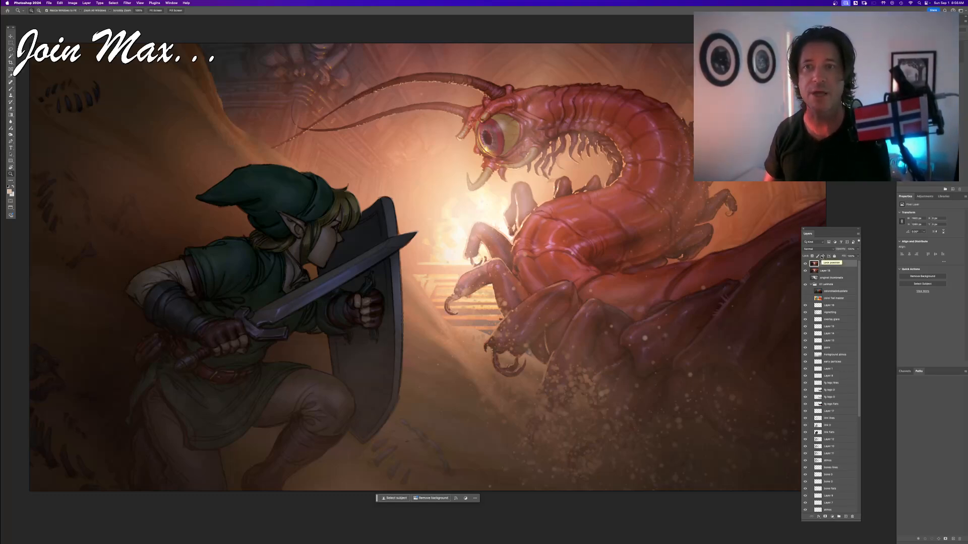
{"action": "key", "text": "super+j"}
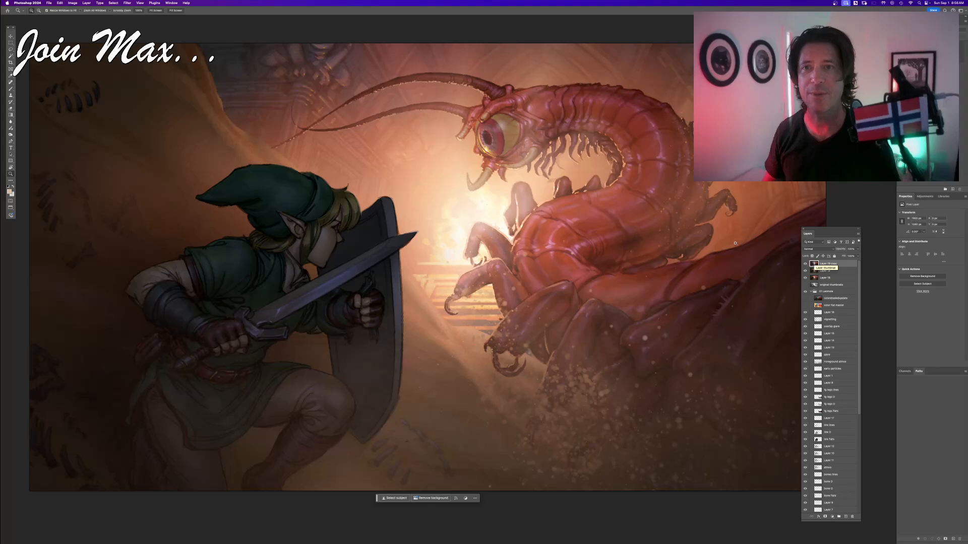
{"action": "key", "text": "Tab"}
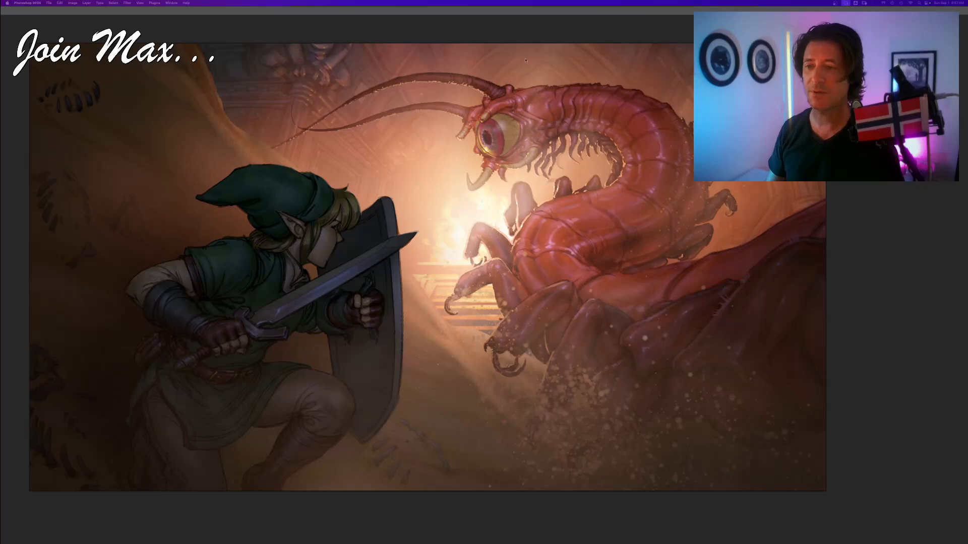
{"action": "key", "text": "Tab"}
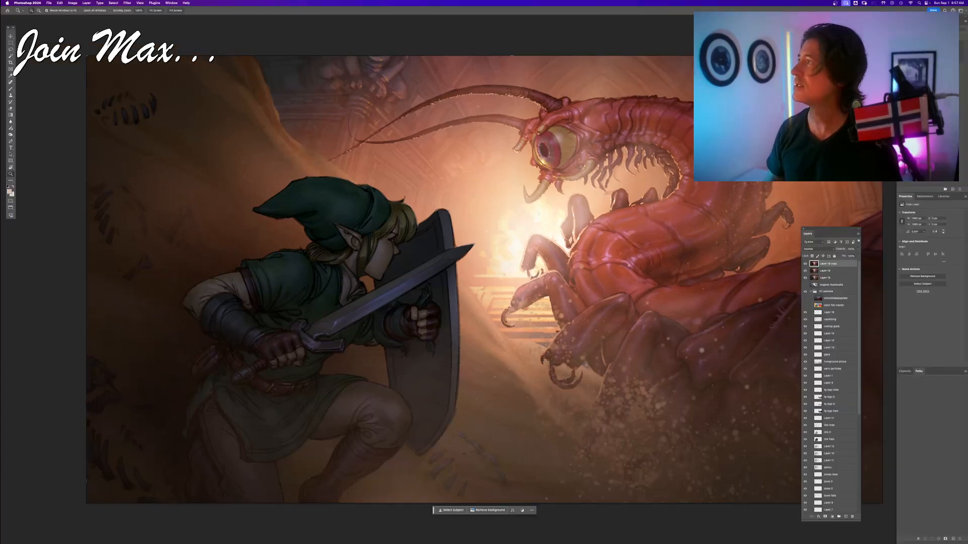
- Consult the chromatic aberration article in Chrome and rename the top two painting copies "green and blue" and "red" in Photoshop
{"action": "left_click_drag", "start_coordinate": [234, 3], "coordinate": [287, 68]}
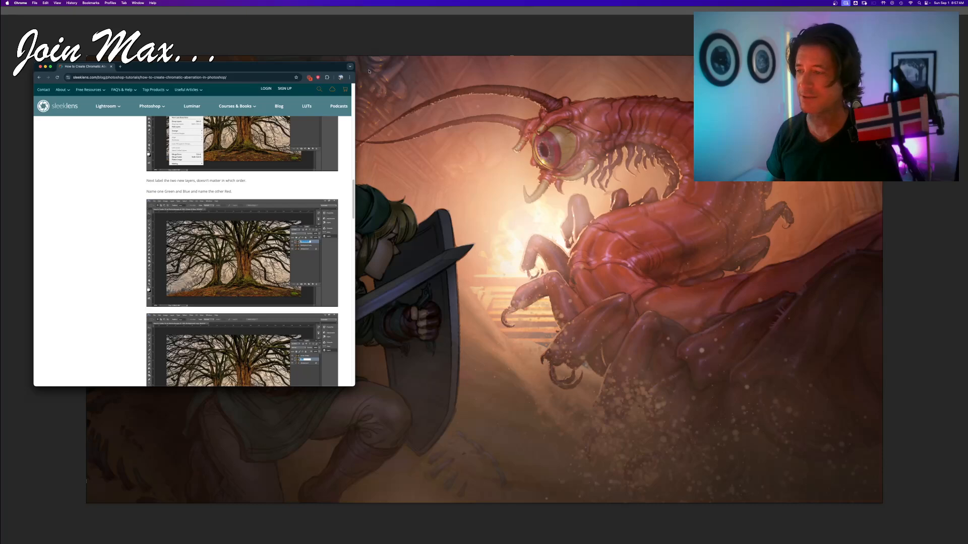
{"action": "scroll", "coordinate": [191, 227], "scroll_direction": "down", "scroll_amount": 10}
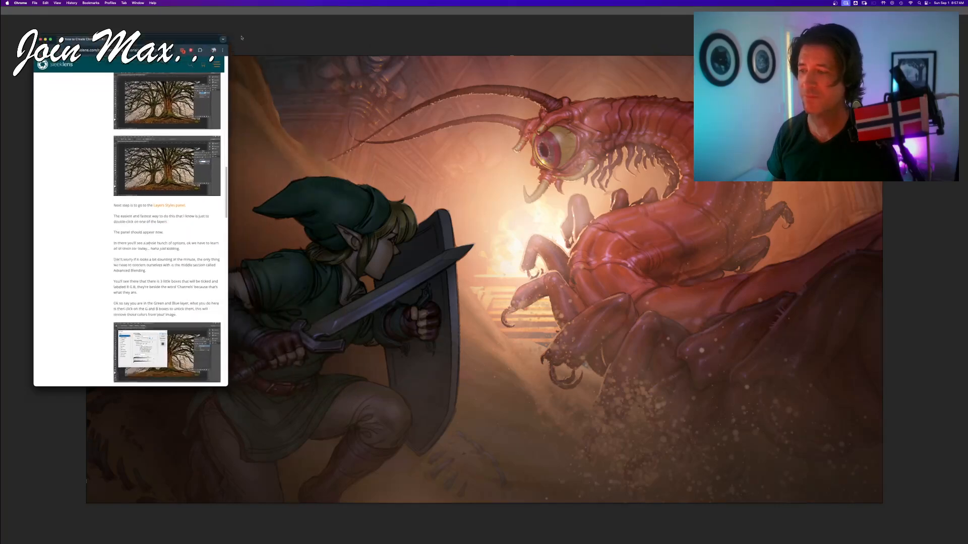
{"action": "left_click", "coordinate": [300, 36]}
{"action": "double_click", "coordinate": [823, 265]}
{"action": "type", "text": "gra"}
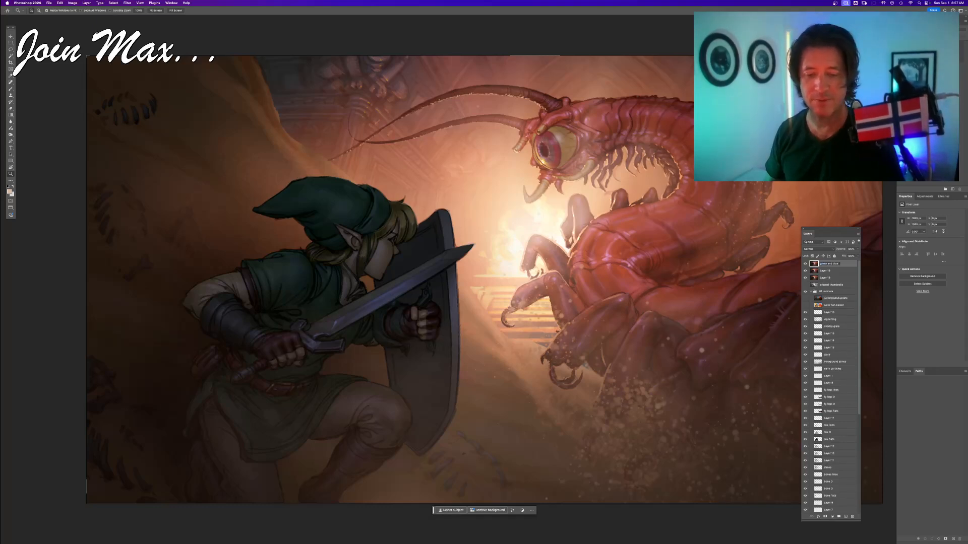
{"action": "double_click", "coordinate": [823, 271]}
{"action": "type", "text": "red"}
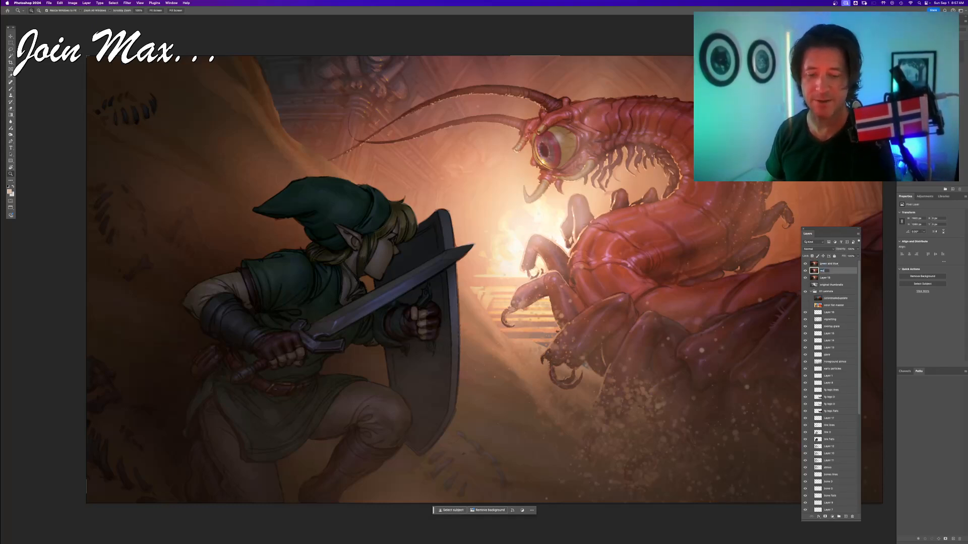
- Switch to Chrome, enlarge the window with the chromatic aberration article and read its layer style instructions
{"action": "key", "text": "super+Tab"}
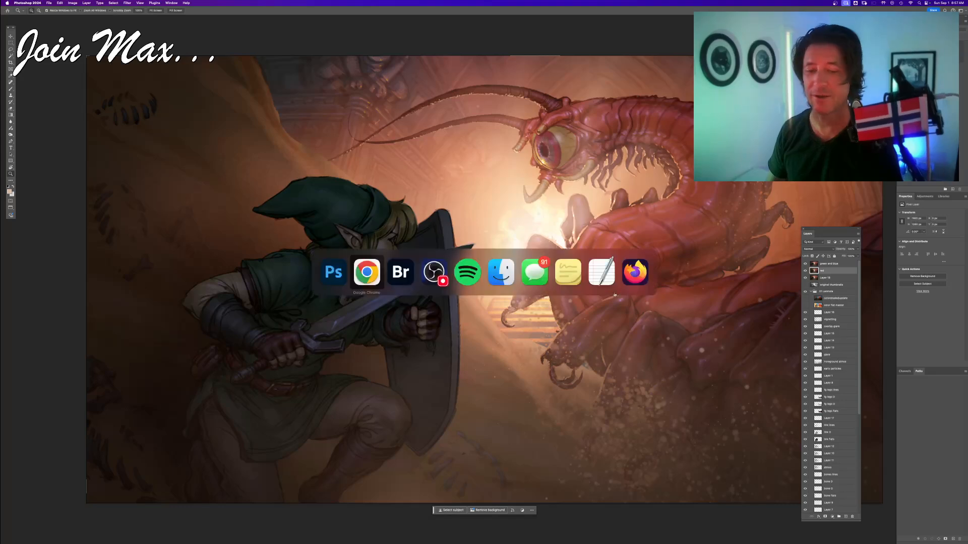
{"action": "left_click", "coordinate": [369, 273]}
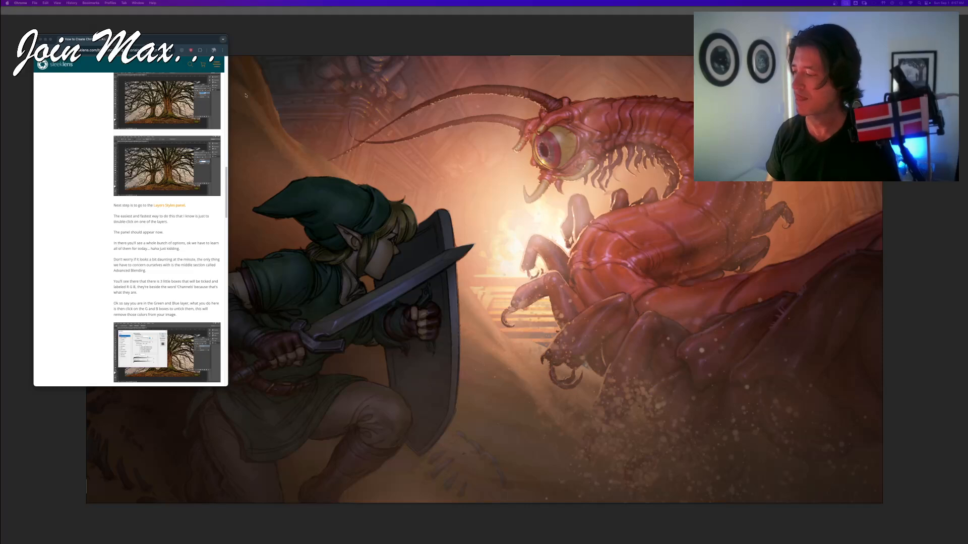
{"action": "left_click", "coordinate": [126, 238]}
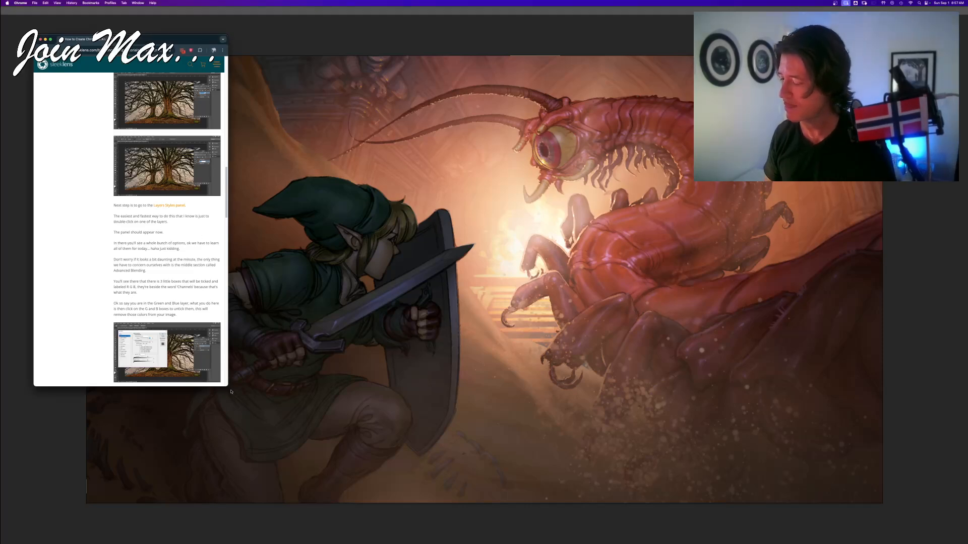
{"action": "left_click_drag", "start_coordinate": [225, 385], "coordinate": [299, 440]}
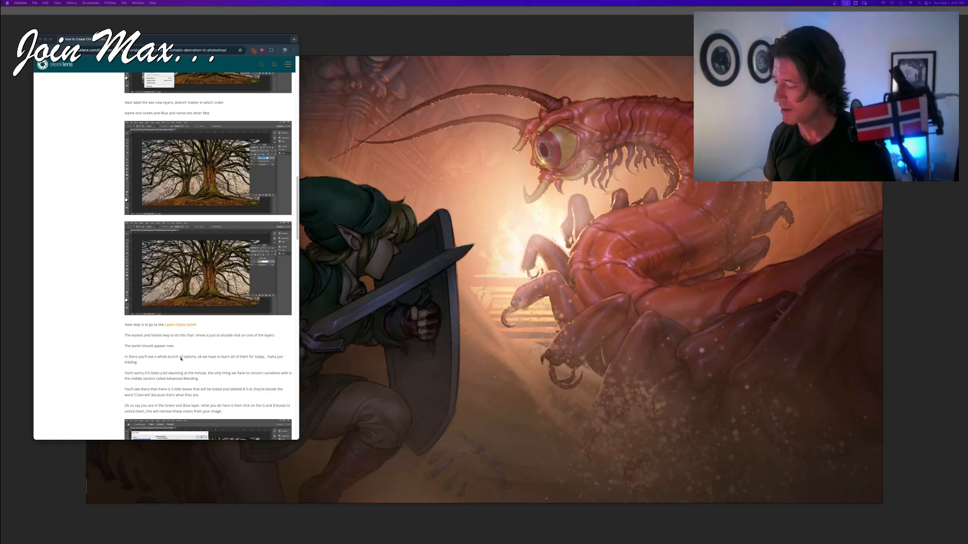
{"action": "left_click", "coordinate": [213, 328]}
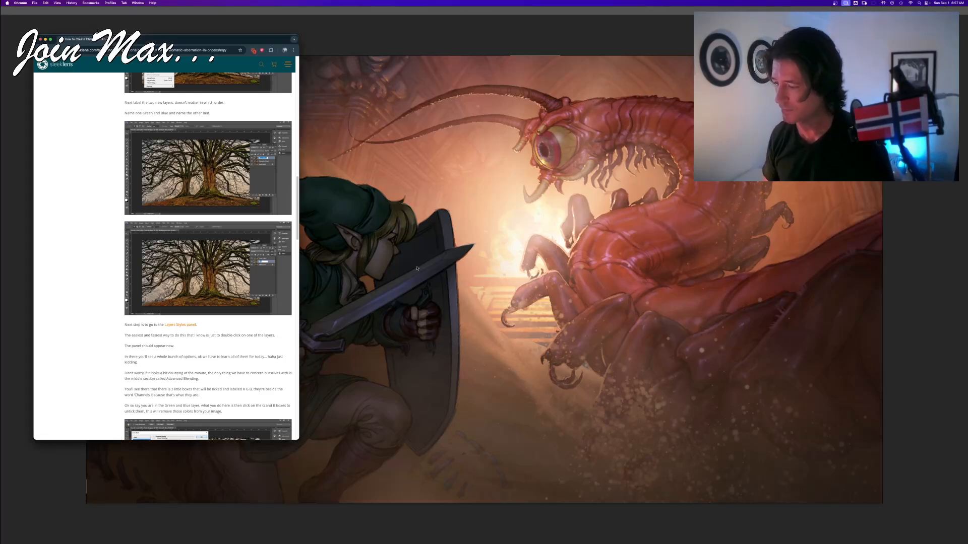
{"action": "left_click", "coordinate": [402, 46]}
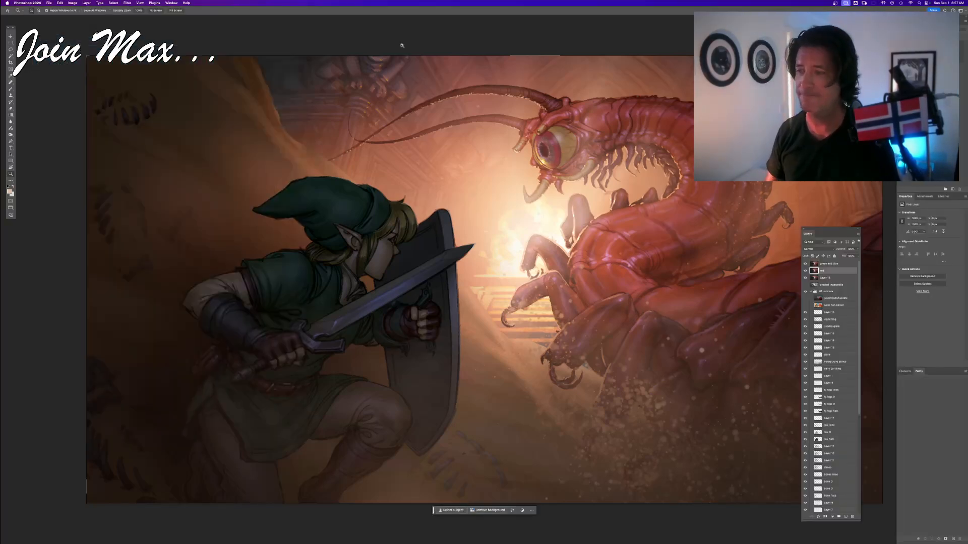
- Open the red layer's blending options and arrange the dialog beside the Chrome article to read the channel instructions
{"action": "double_click", "coordinate": [830, 272]}
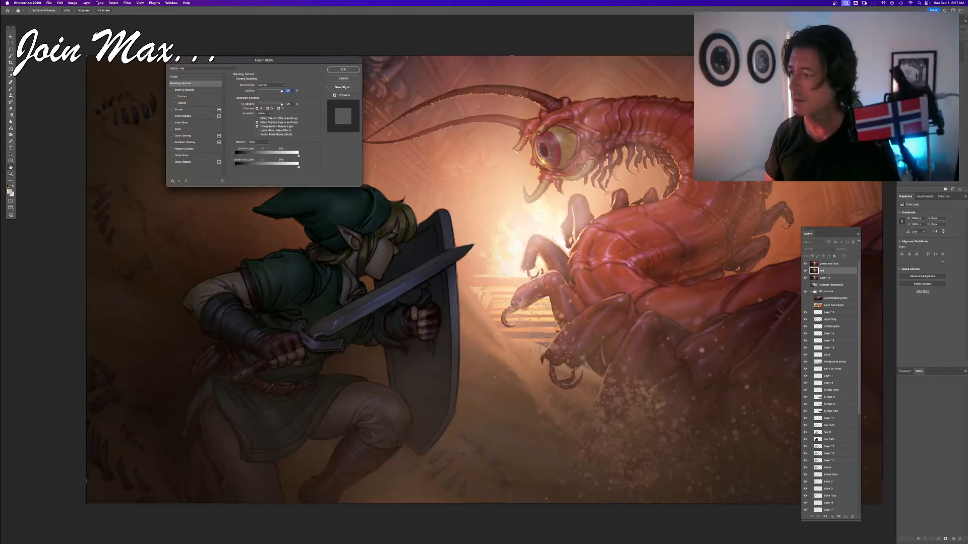
{"action": "key", "text": "super+Tab"}
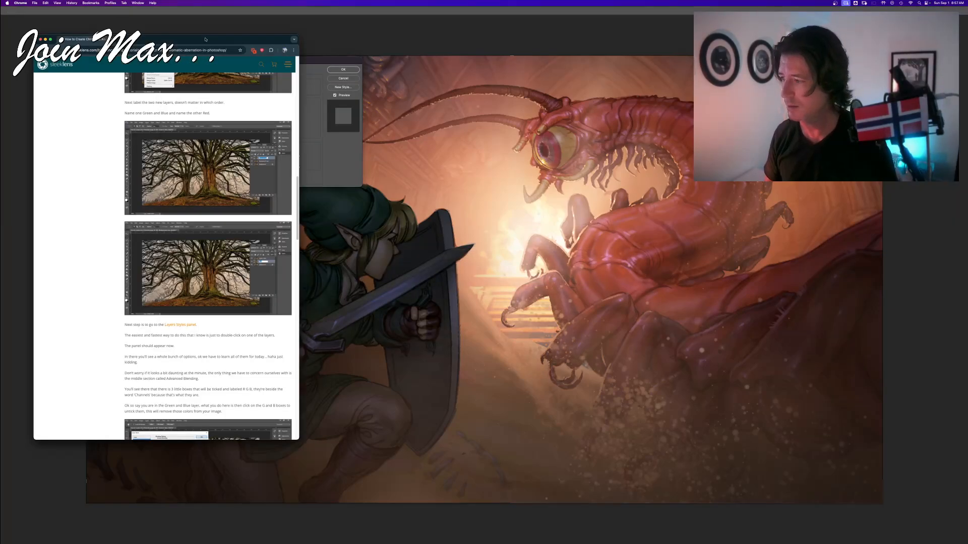
{"action": "left_click_drag", "start_coordinate": [205, 39], "coordinate": [243, 123]}
{"action": "scroll", "coordinate": [230, 466], "scroll_direction": "down", "scroll_amount": 3}
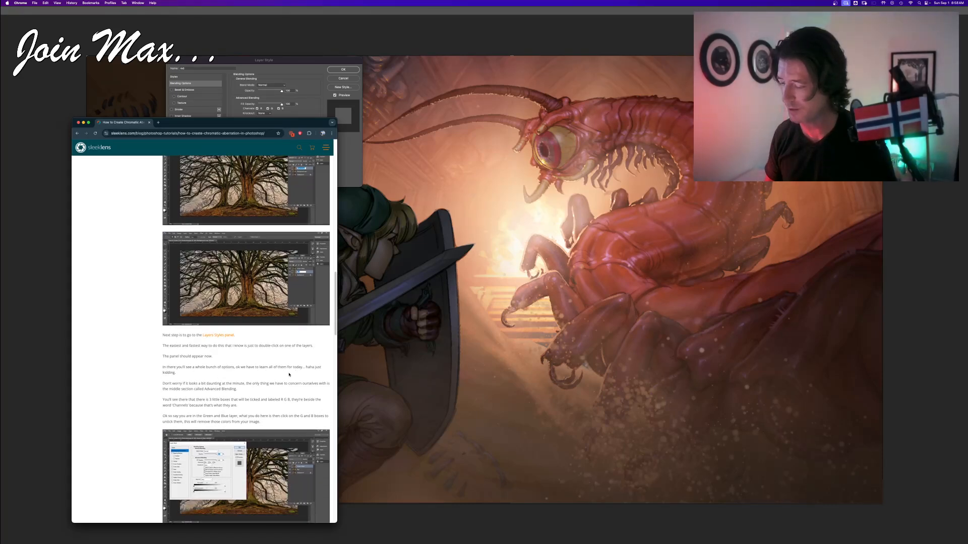
{"action": "scroll", "coordinate": [232, 371], "scroll_direction": "down", "scroll_amount": 4}
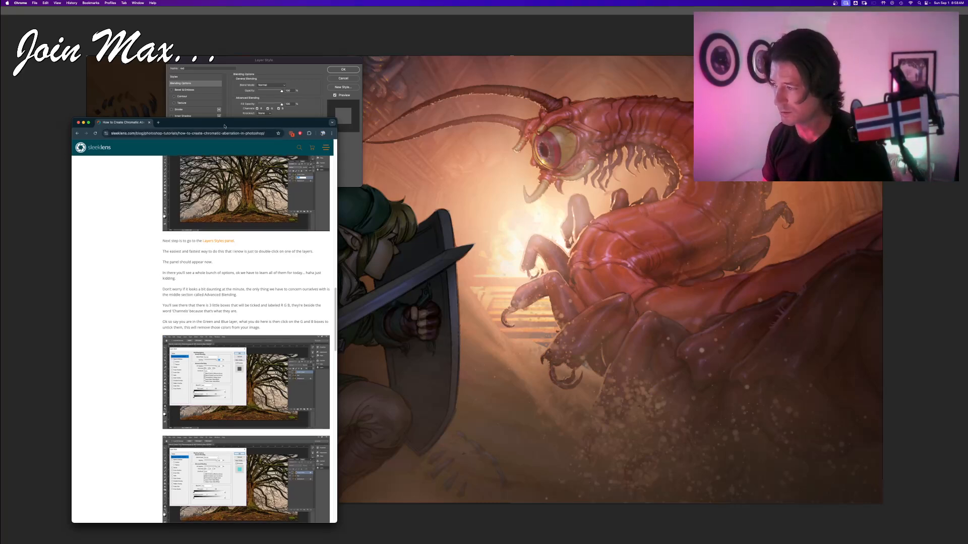
{"action": "left_click_drag", "start_coordinate": [225, 123], "coordinate": [187, 132]}
{"action": "left_click_drag", "start_coordinate": [215, 63], "coordinate": [389, 158]}
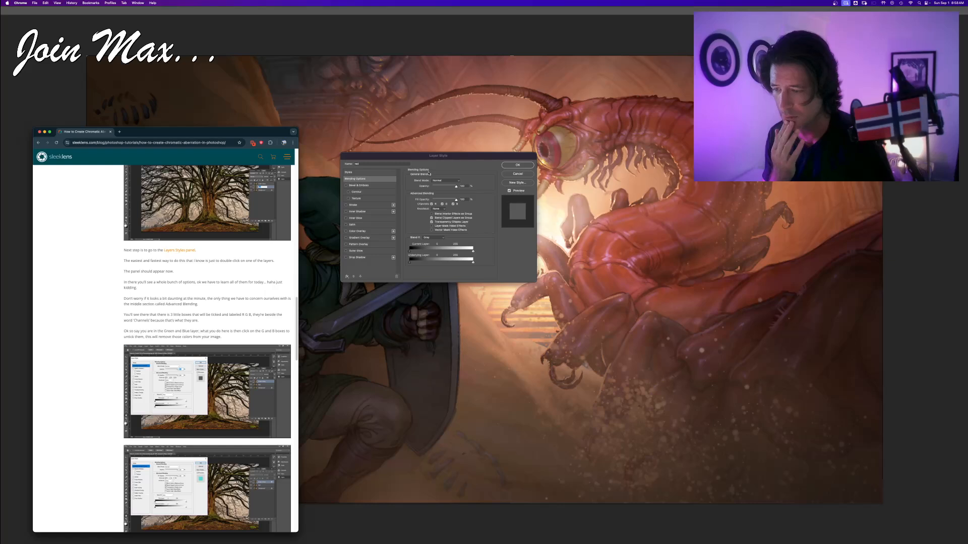
- Turn off the G and B channels in the red layer's advanced blending, leaving only R, and apply the style
{"action": "left_click", "coordinate": [423, 193]}
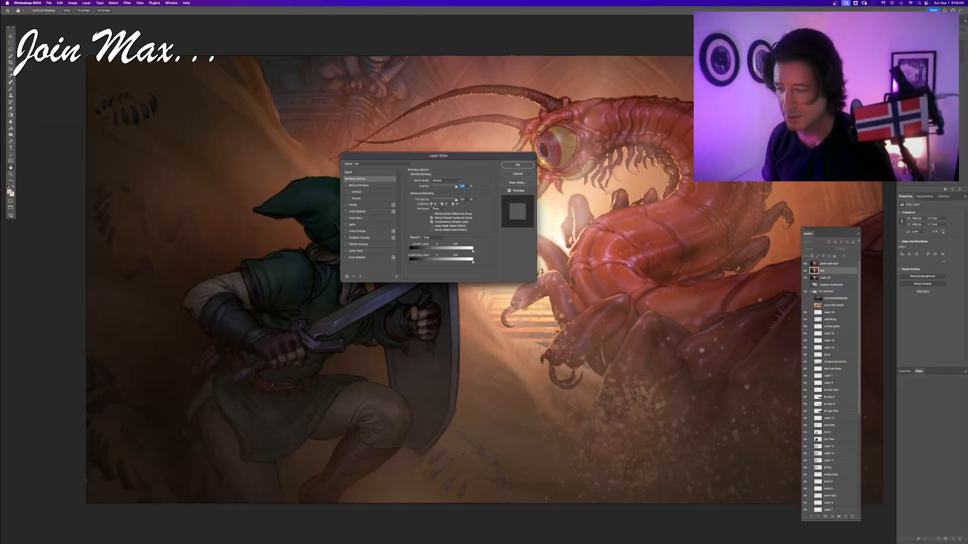
{"action": "key", "text": "super+Tab"}
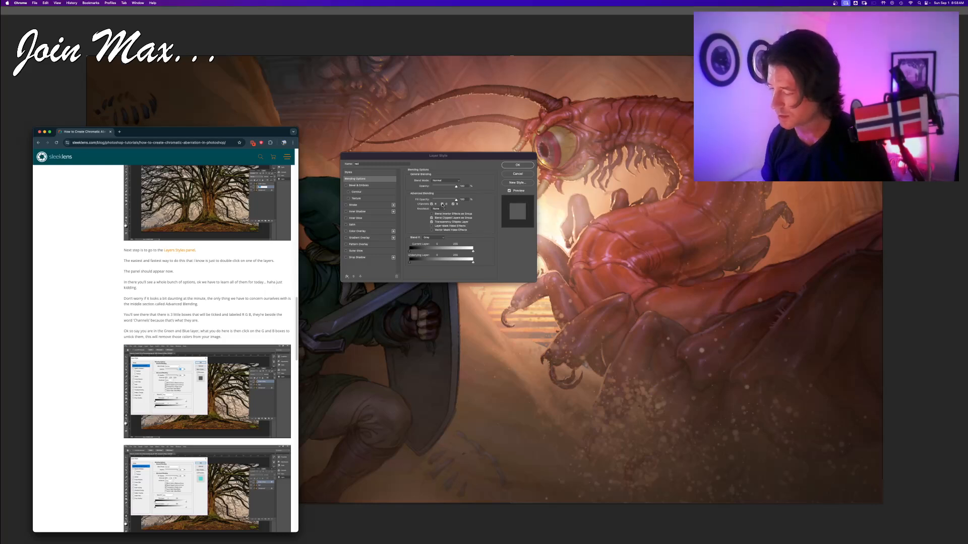
{"action": "left_click", "coordinate": [442, 204]}
{"action": "left_click", "coordinate": [442, 204]}
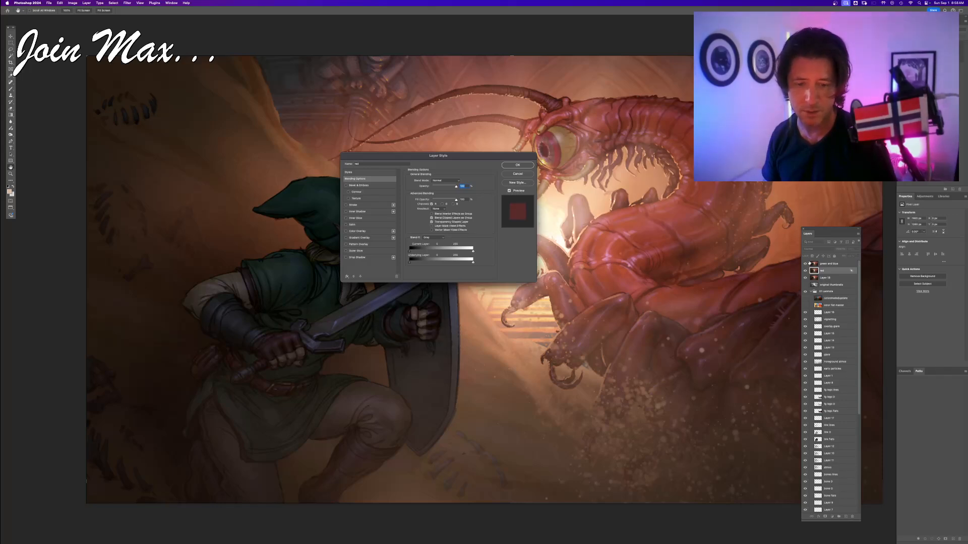
{"action": "left_click", "coordinate": [505, 166]}
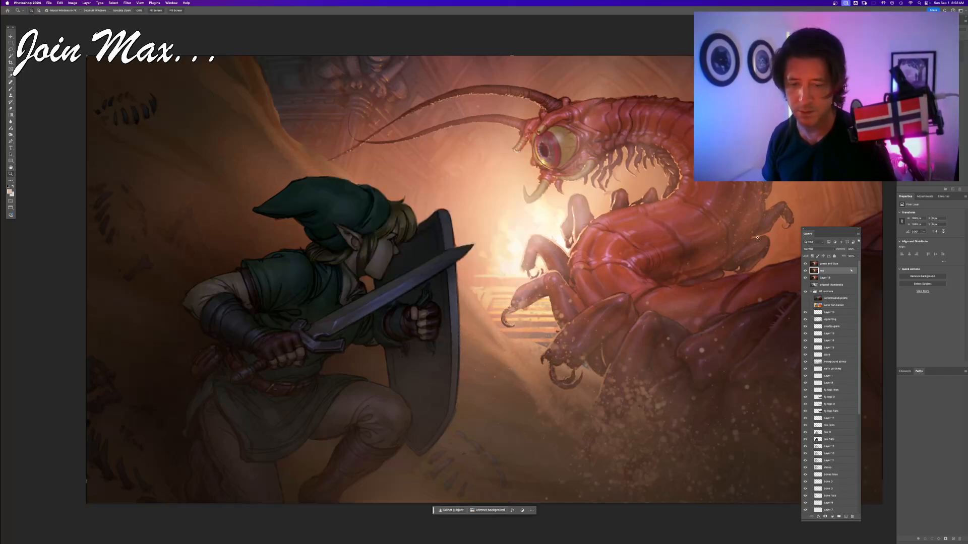
- Move the red layer above the green and blue layer and open its blending options
{"action": "left_click_drag", "start_coordinate": [820, 272], "coordinate": [820, 263]}
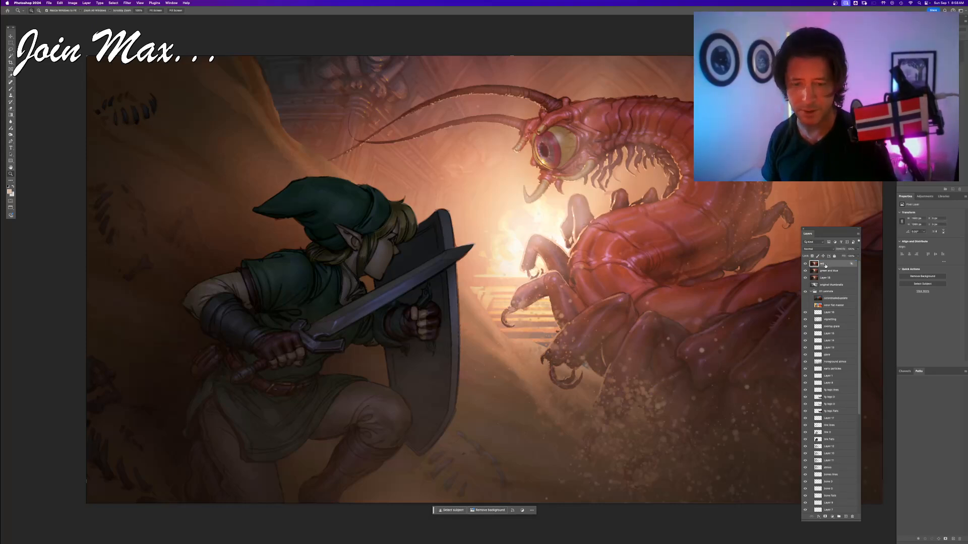
{"action": "double_click", "coordinate": [828, 263]}
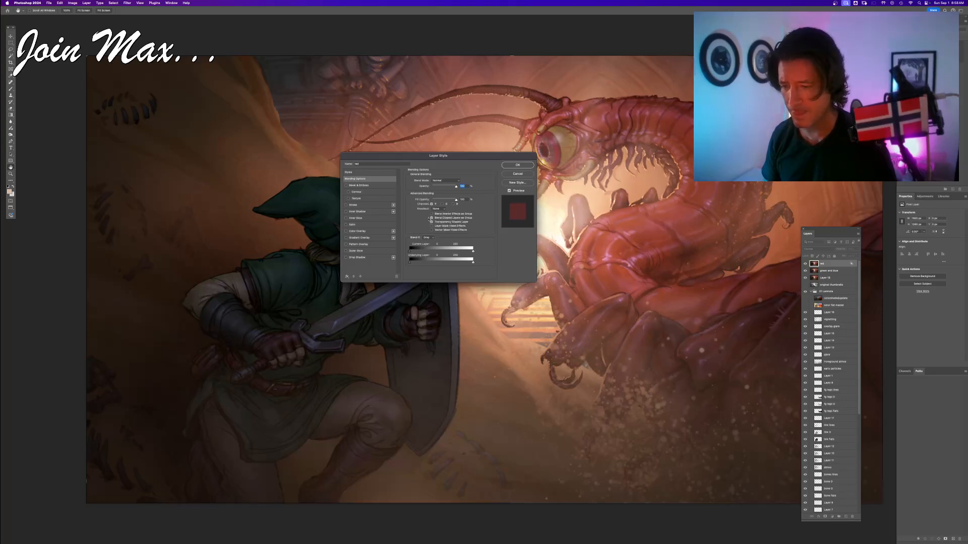
- Switch to Chrome to read the article's remaining channel and nudging instructions, and confirm the red layer's style in Photoshop
{"action": "key", "text": "super+Tab"}
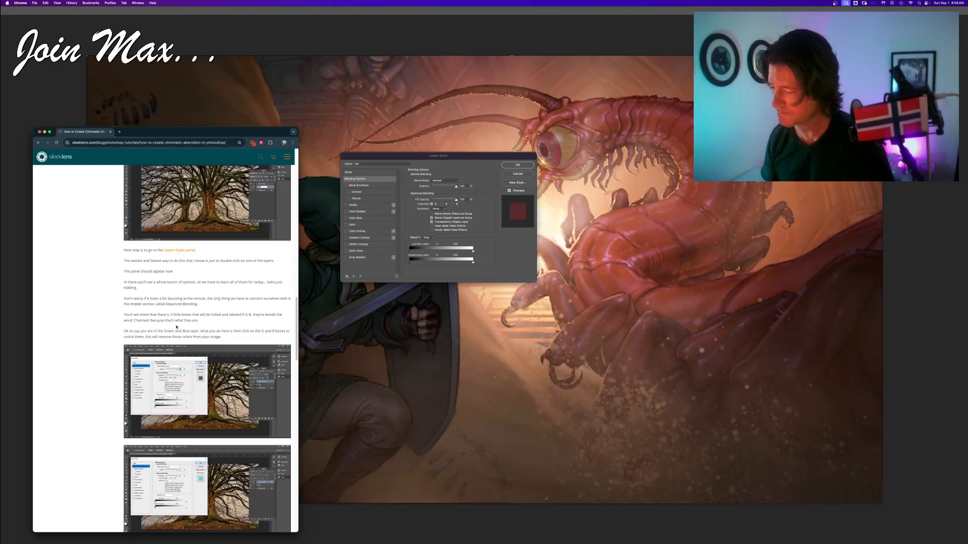
{"action": "scroll", "coordinate": [197, 337], "scroll_direction": "down", "scroll_amount": 2}
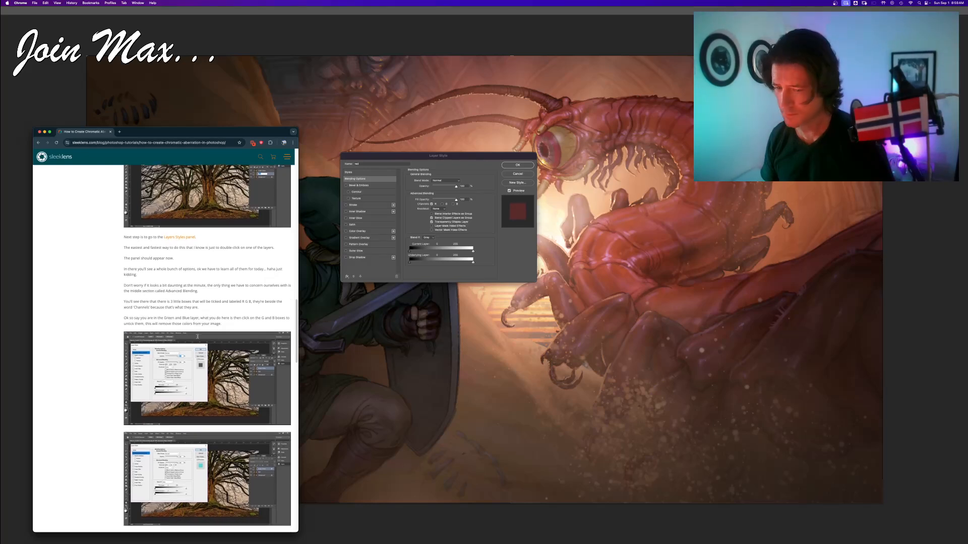
{"action": "scroll", "coordinate": [197, 338], "scroll_direction": "down", "scroll_amount": 5}
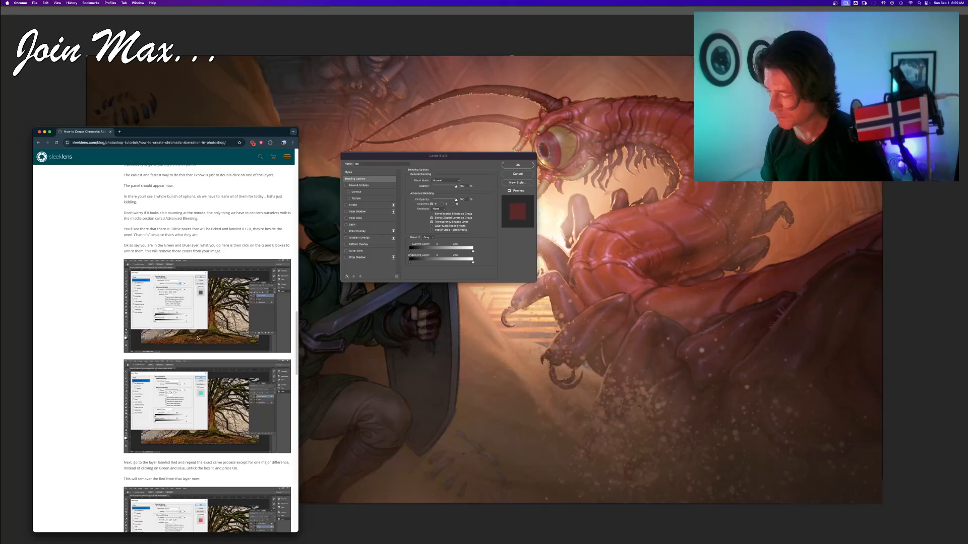
{"action": "scroll", "coordinate": [197, 337], "scroll_direction": "down", "scroll_amount": 15}
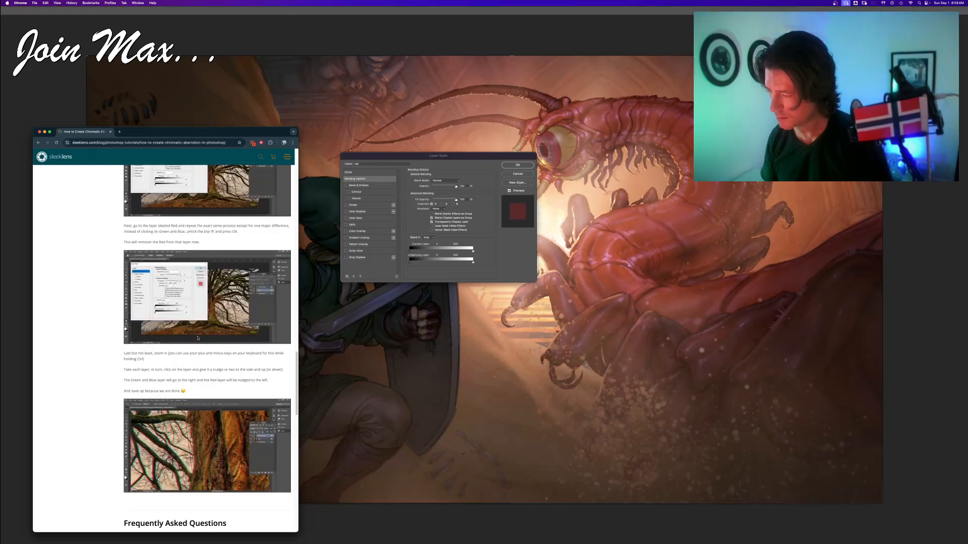
{"action": "scroll", "coordinate": [197, 337], "scroll_direction": "up", "scroll_amount": 1}
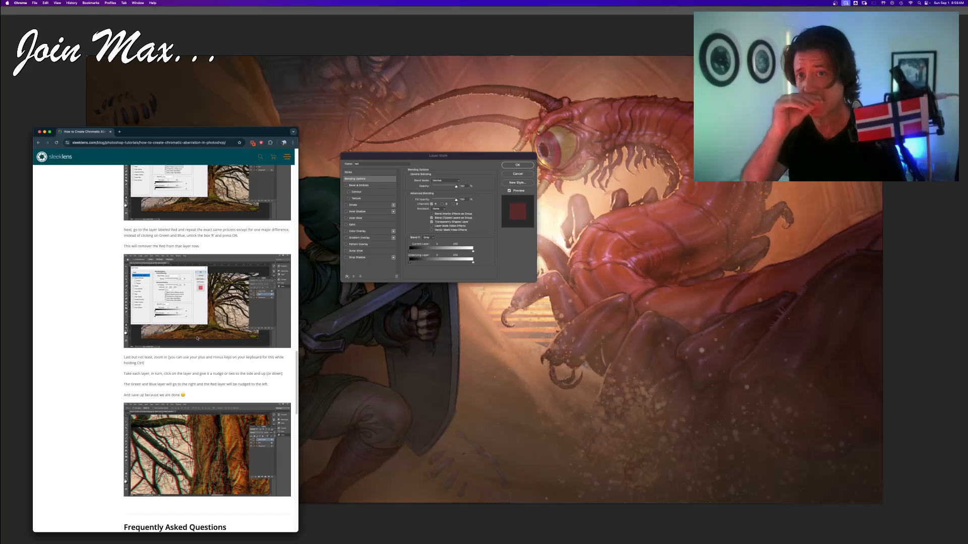
{"action": "left_click", "coordinate": [519, 165]}
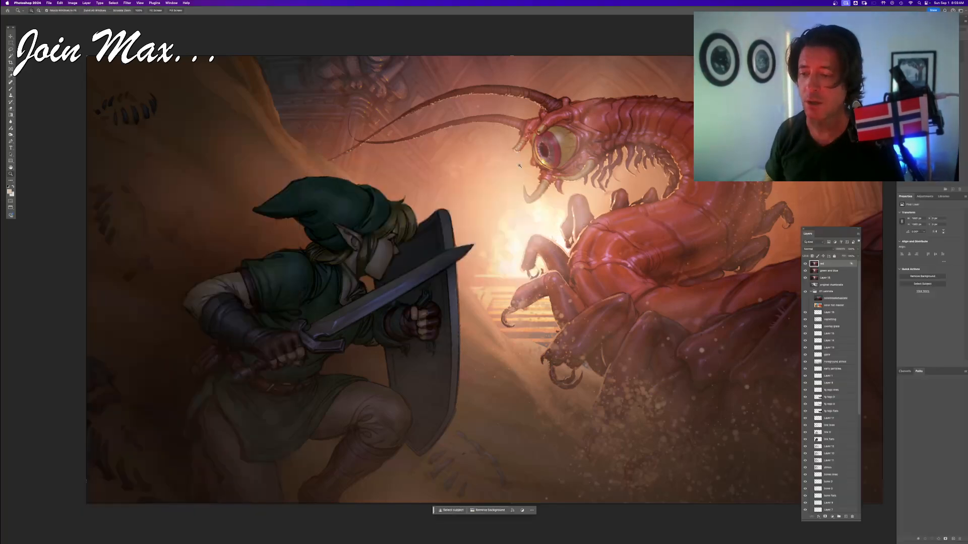
- Try offsetting the red layer to the left with the Move tool and nudge it back to its original position
{"action": "key", "text": "v"}
{"action": "key", "text": "Left"}
{"action": "key", "text": "Left"}
{"action": "key", "text": "Left"}
{"action": "key", "text": "Left"}
{"action": "key", "text": "Left"}
{"action": "key", "text": "Right"}
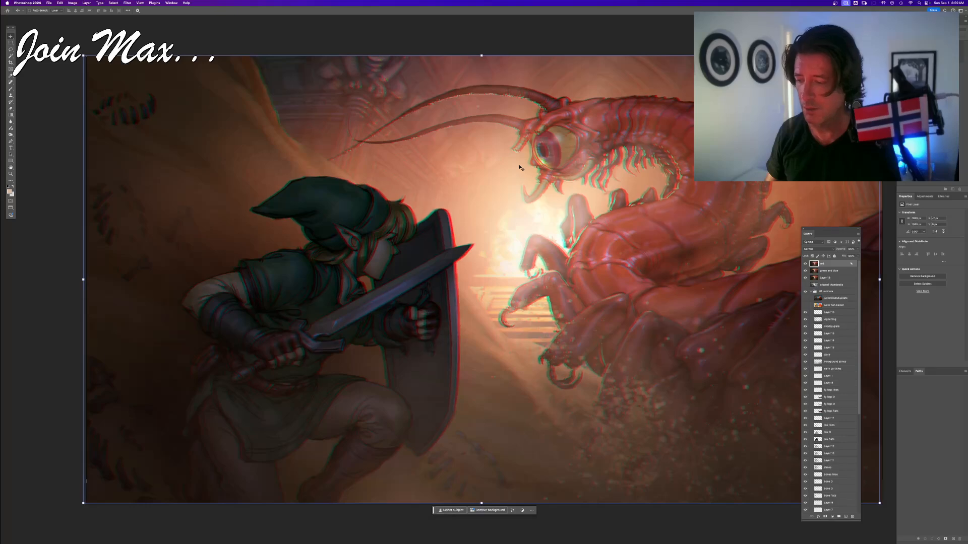
{"action": "key", "text": "Right"}
{"action": "key", "text": "Right"}
{"action": "key", "text": "Right"}
{"action": "key", "text": "Right"}
{"action": "key", "text": "Right"}
{"action": "key", "text": "Right"}
{"action": "key", "text": "Right"}
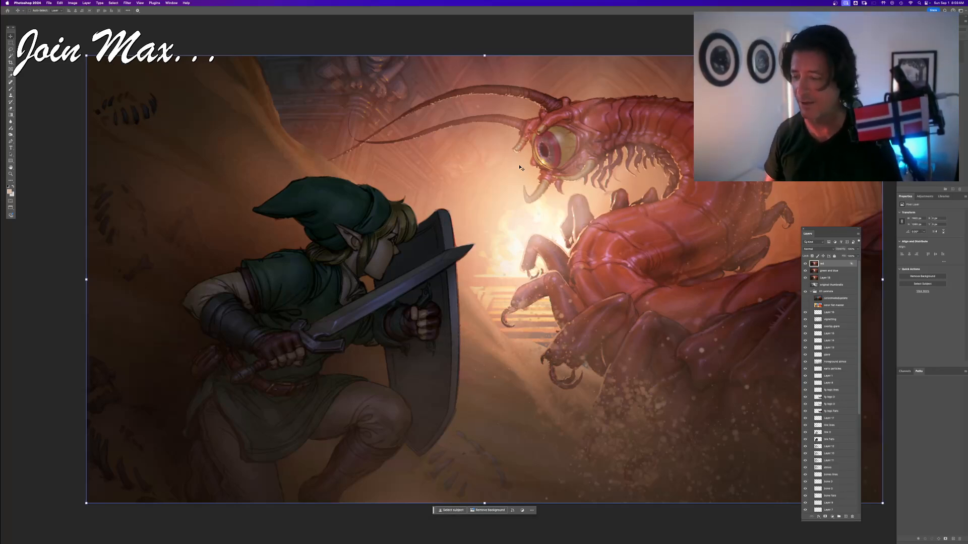
- Turn off the R channel in the green and blue layer's advanced blending, leaving G and B, and apply the style
{"action": "left_click", "coordinate": [830, 272]}
{"action": "double_click", "coordinate": [829, 271]}
{"action": "double_click", "coordinate": [843, 271]}
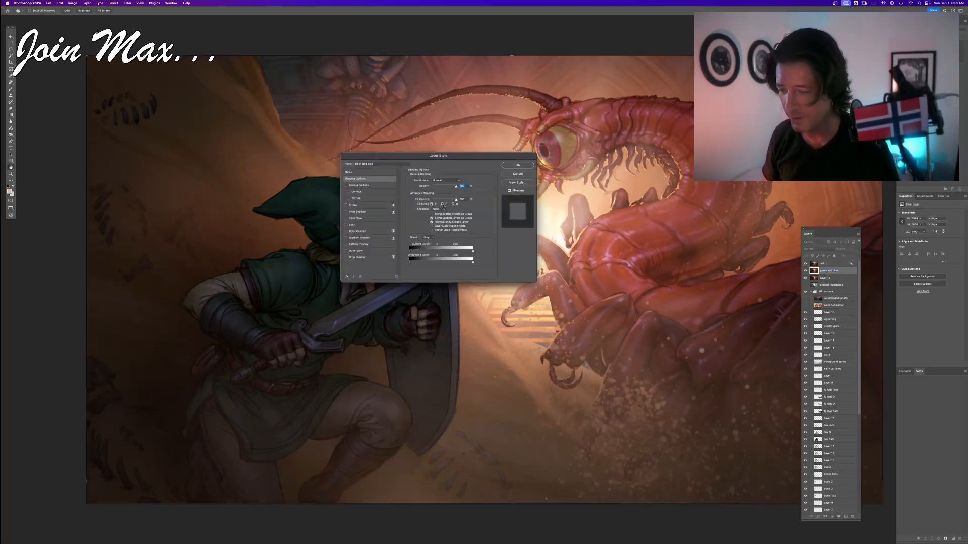
{"action": "left_click", "coordinate": [432, 204]}
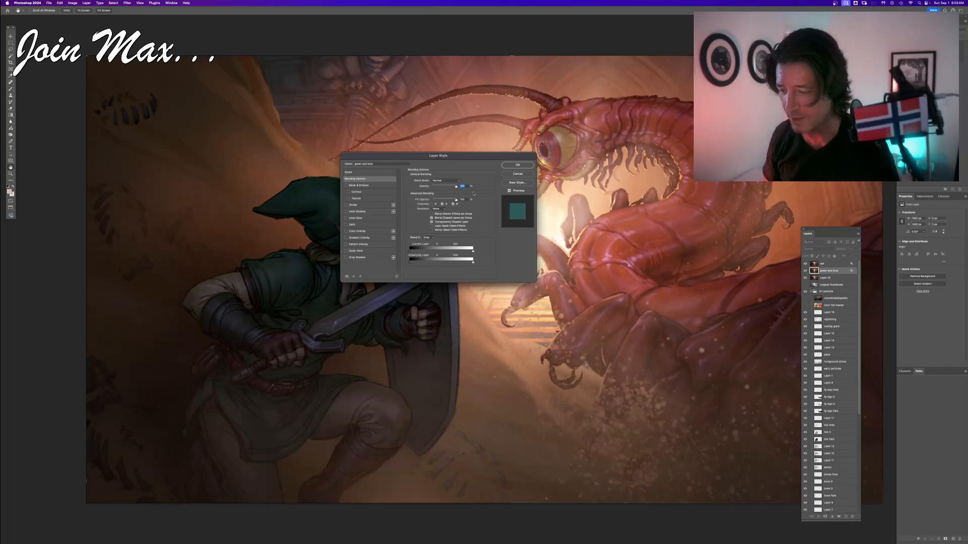
{"action": "left_click", "coordinate": [517, 165]}
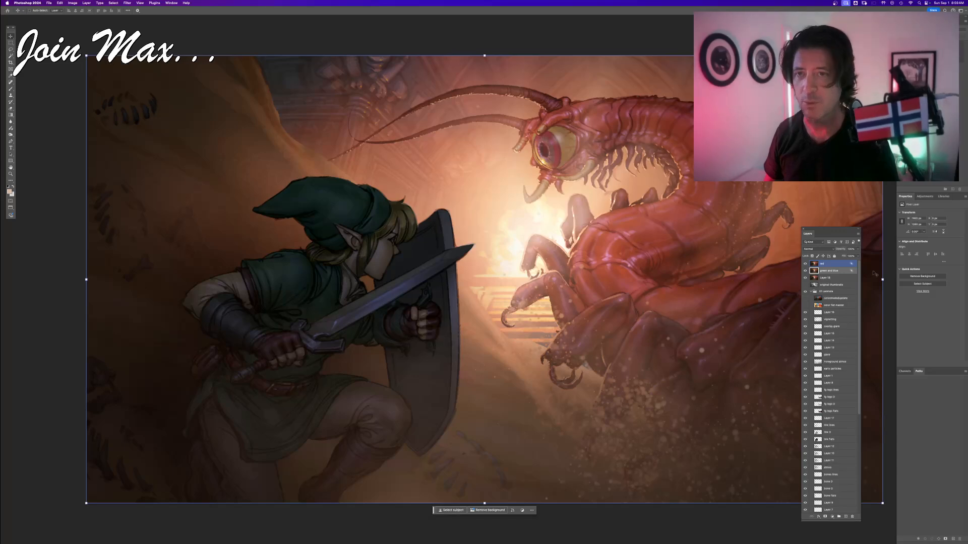
- Check the nudging instructions in Chrome and offset the green and blue layer slightly to the right in Photoshop's full-screen view
{"action": "key", "text": "super+Tab"}
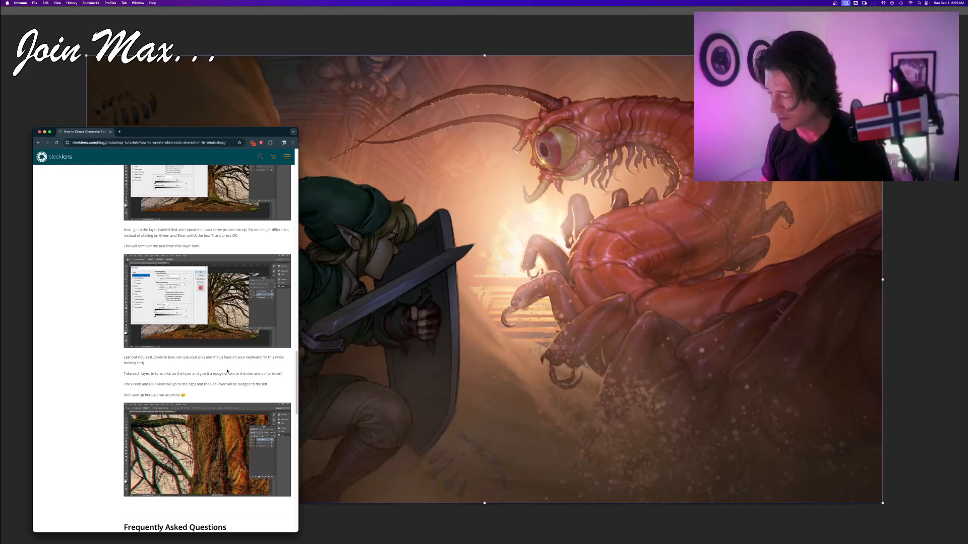
{"action": "left_click", "coordinate": [384, 348]}
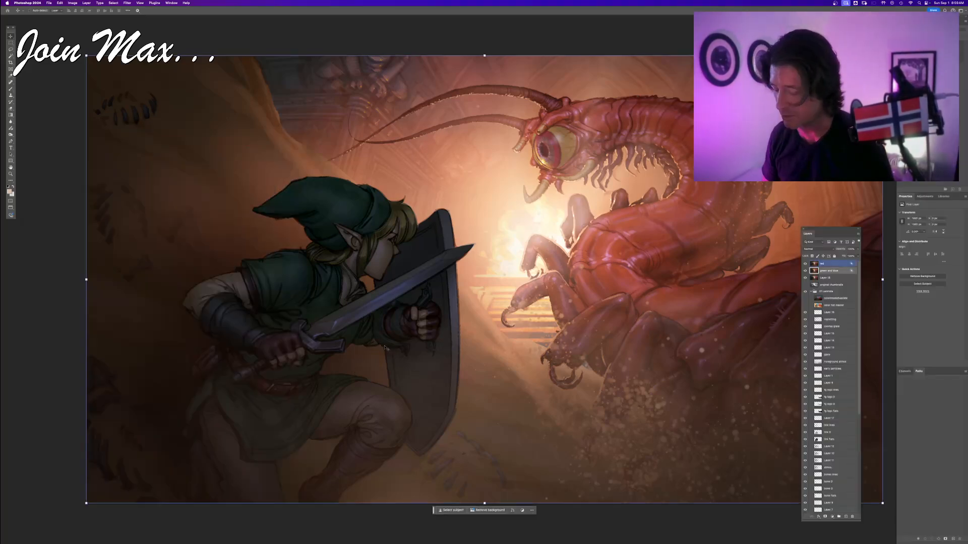
{"action": "left_click", "coordinate": [829, 272]}
{"action": "key", "text": "f"}
{"action": "key", "text": "Right"}
{"action": "key", "text": "Right"}
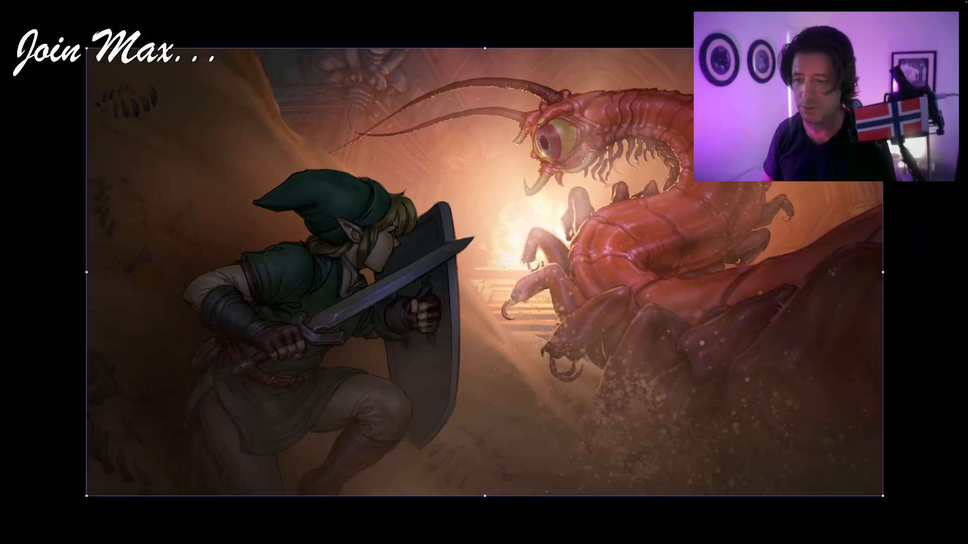
{"action": "key", "text": "Left"}
{"action": "key", "text": "Right"}
{"action": "key", "text": "Right"}
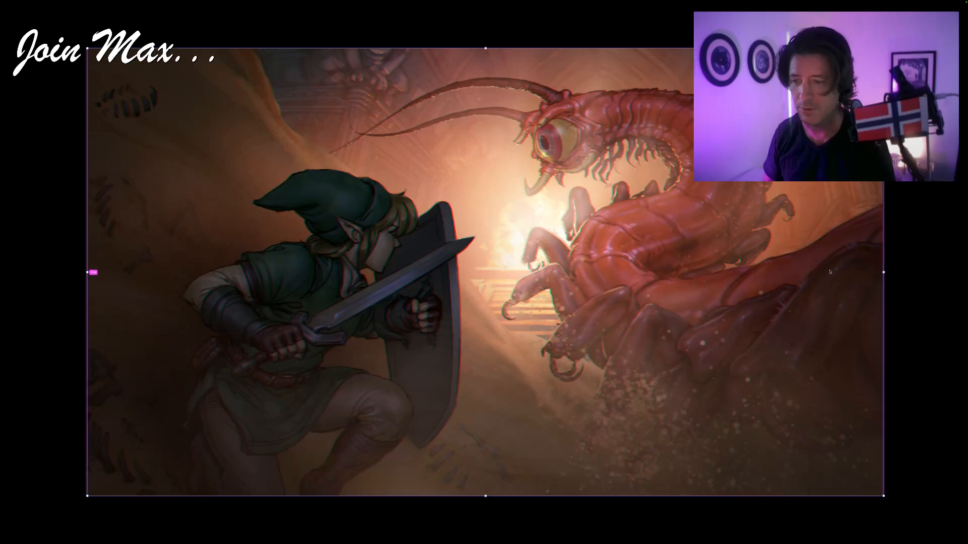
- Leave full-screen view, widen the Photoshop window to show the whole painting and select the red layer
{"action": "key", "text": "super+Tab"}
{"action": "key", "text": "super+Tab"}
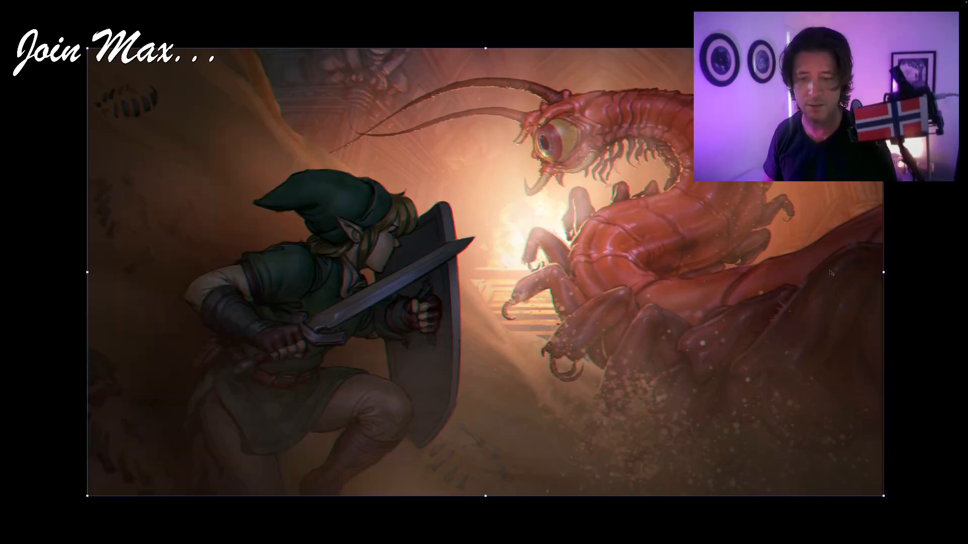
{"action": "key", "text": "f"}
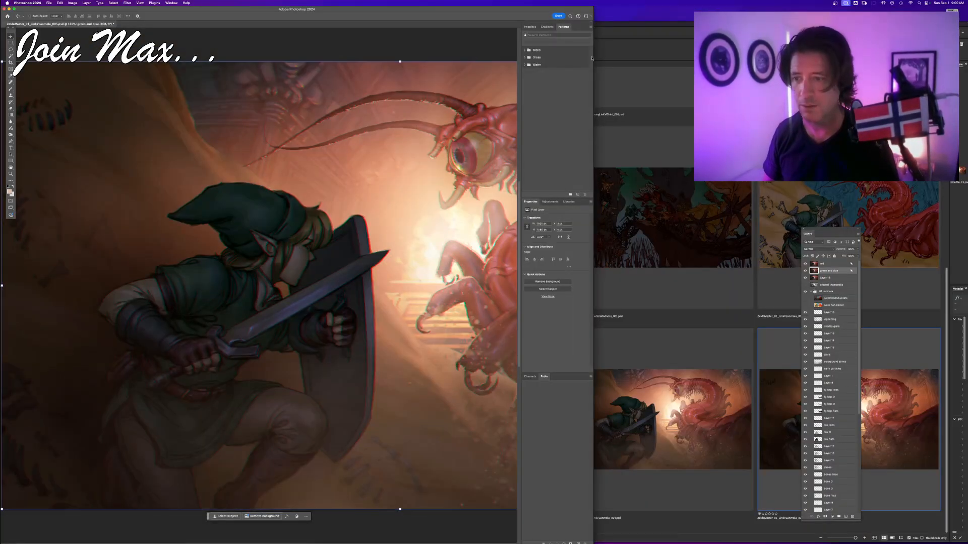
{"action": "left_click", "coordinate": [665, 14]}
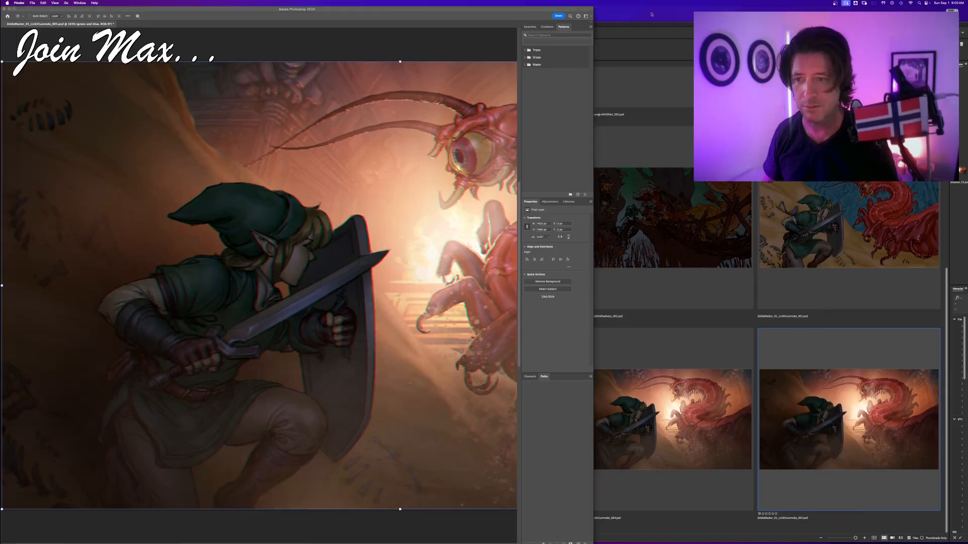
{"action": "left_click", "coordinate": [594, 13]}
{"action": "left_click_drag", "start_coordinate": [594, 9], "coordinate": [851, 9]}
{"action": "left_click", "coordinate": [831, 263]}
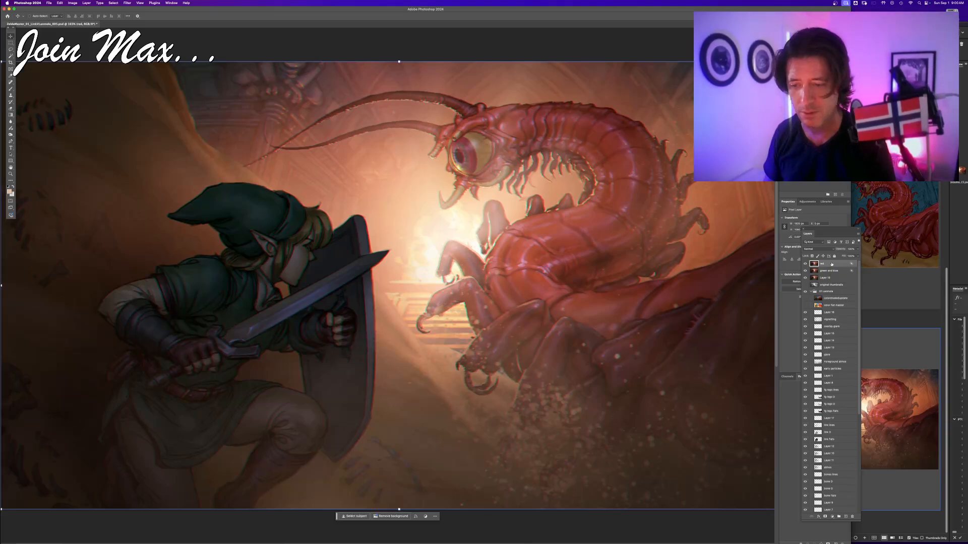
- Check the article's layer offset directions in Chrome again and return to Photoshop's full-screen mode with the menu bar
{"action": "key", "text": "super+Tab"}
{"action": "key", "text": "super+Tab"}
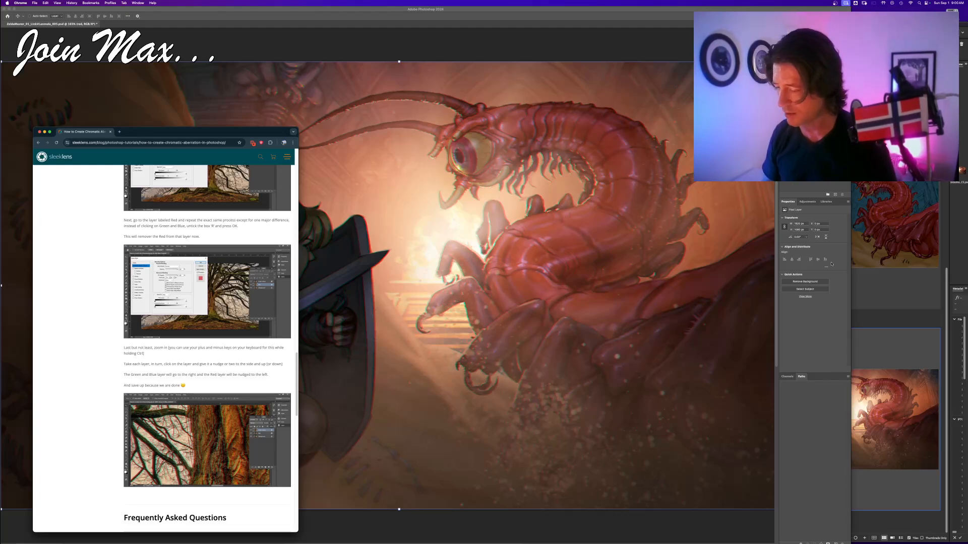
{"action": "left_click", "coordinate": [387, 11]}
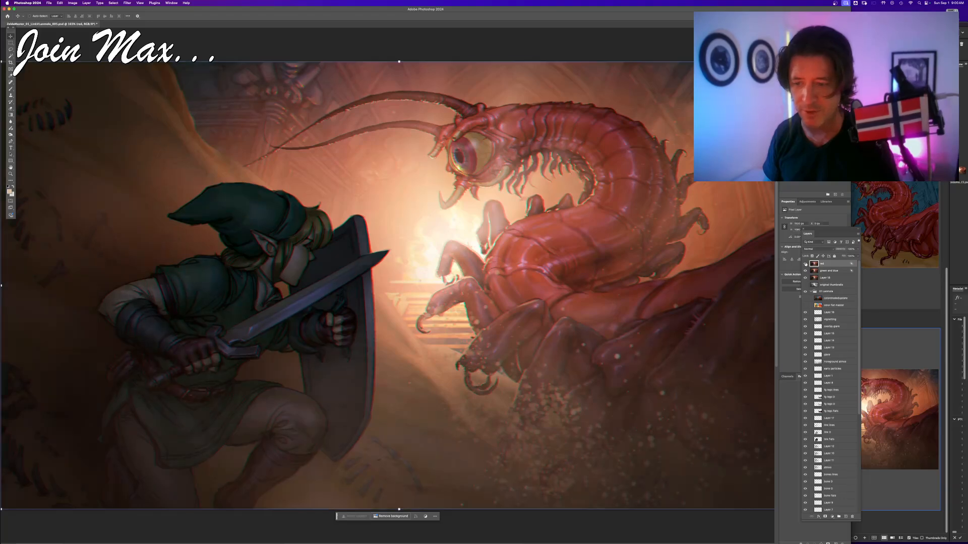
{"action": "key", "text": "f"}
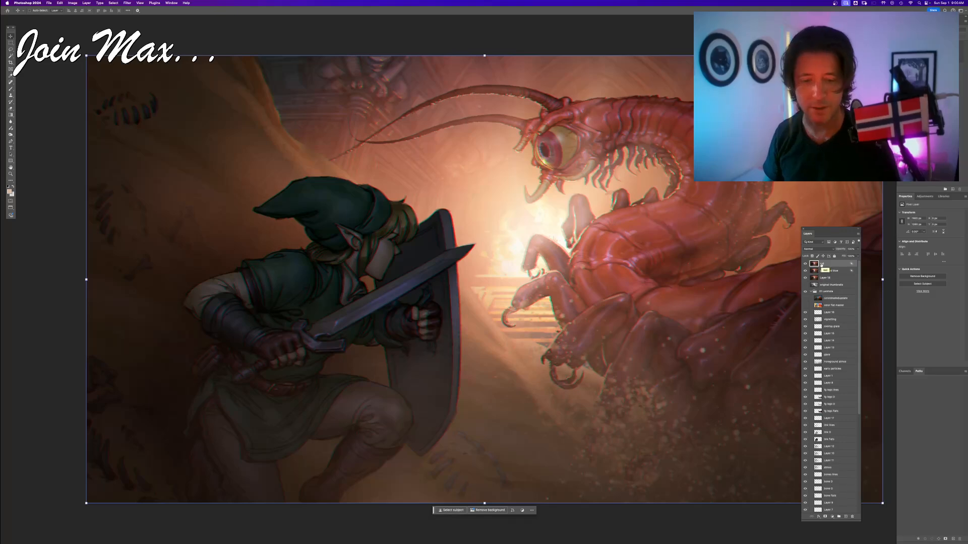
- Review the green and blue layer's channel settings in its blending options and inspect the painting with the panels hidden
{"action": "left_click", "coordinate": [822, 270]}
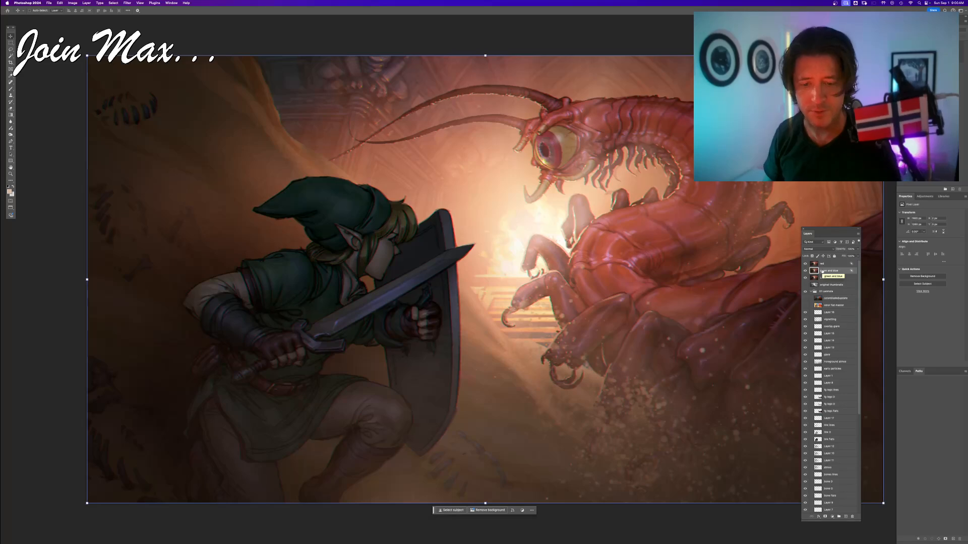
{"action": "double_click", "coordinate": [814, 271]}
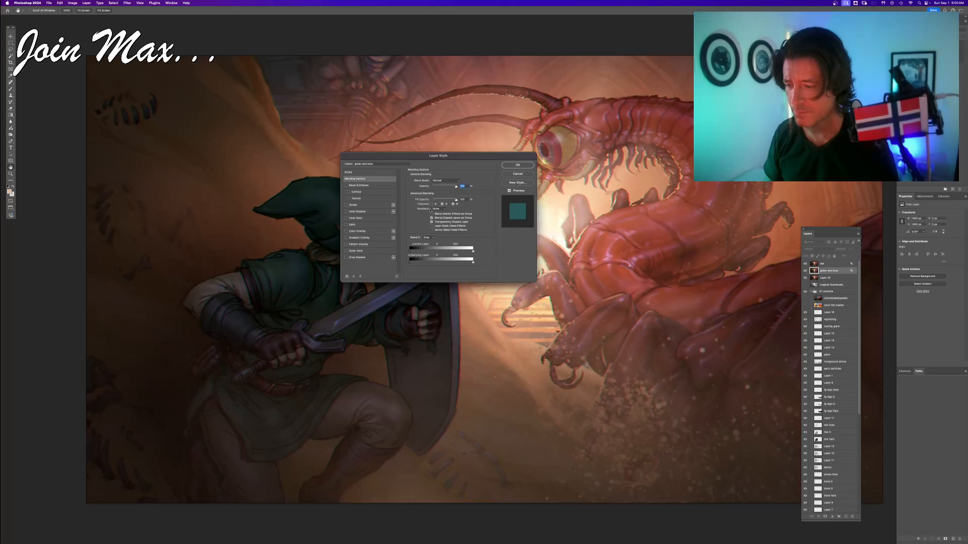
{"action": "left_click", "coordinate": [511, 165]}
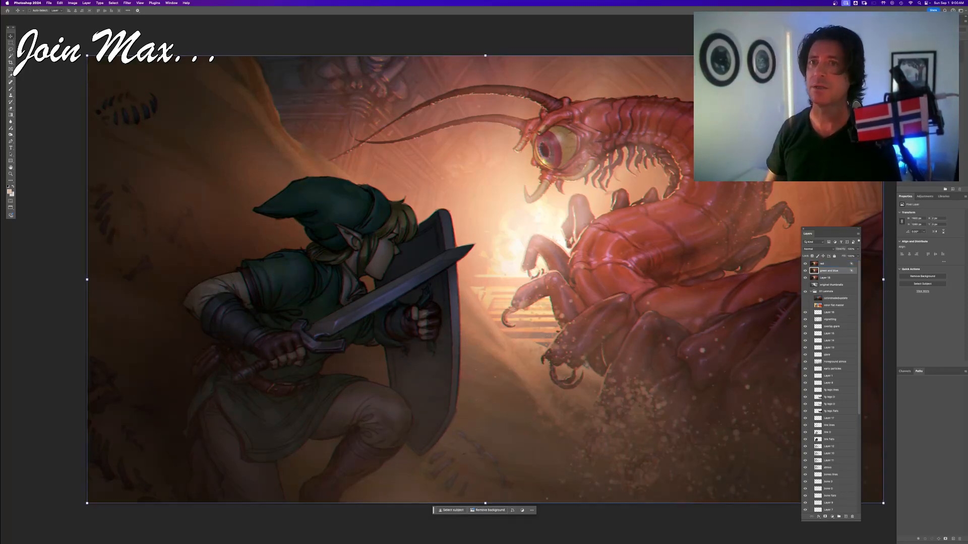
{"action": "key", "text": "Tab"}
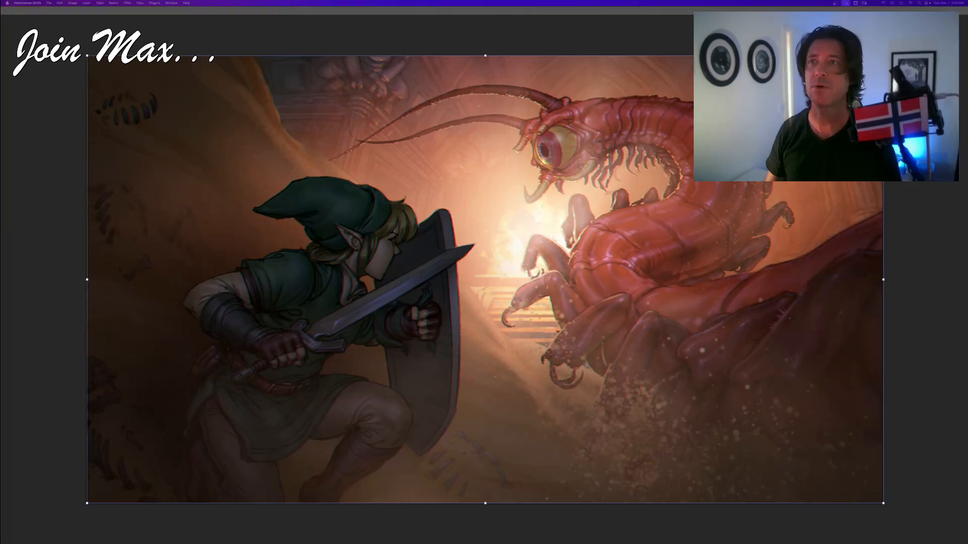
{"action": "key", "text": "Tab"}
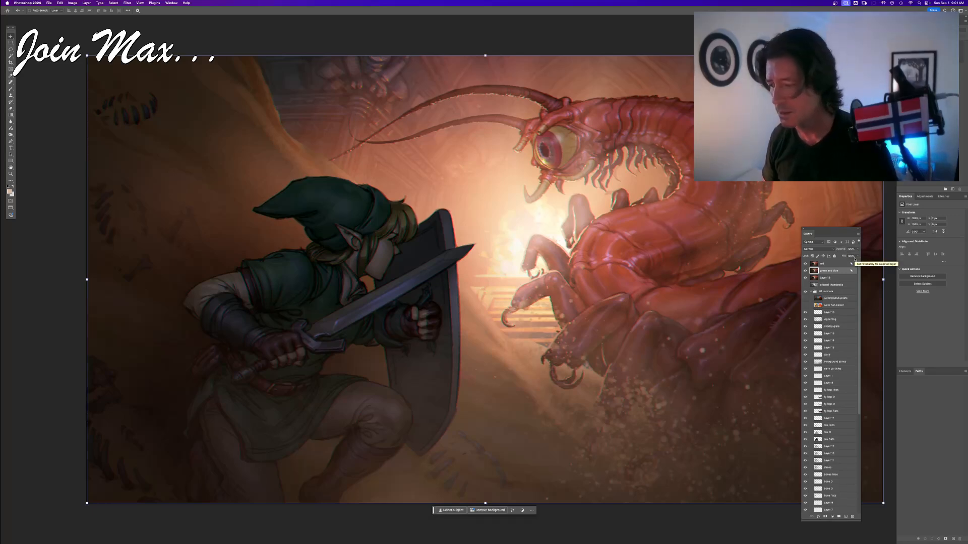
- Toggle the visibility of the red and the green and blue layers to compare the painting with and without the aberration
{"action": "left_click", "coordinate": [824, 264]}
{"action": "left_click", "coordinate": [805, 264]}
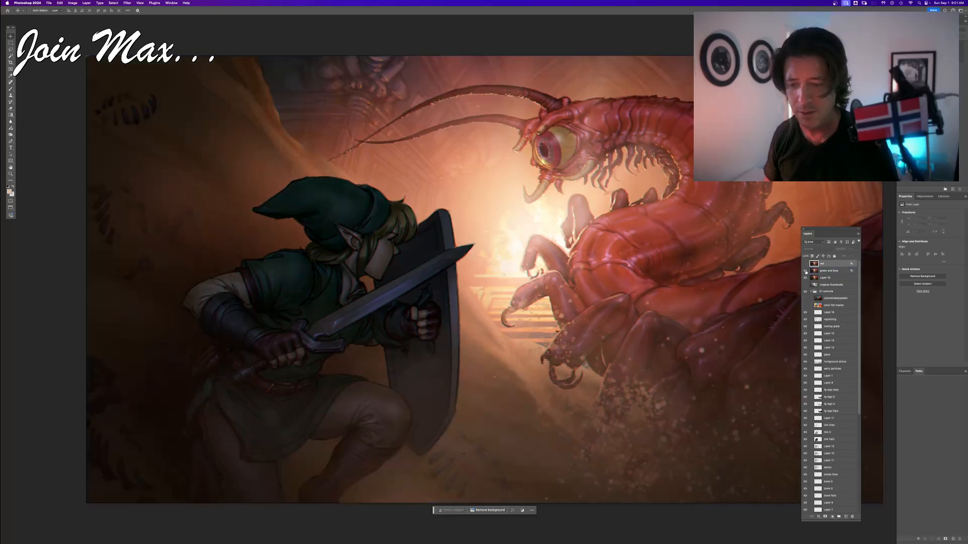
{"action": "left_click", "coordinate": [806, 271]}
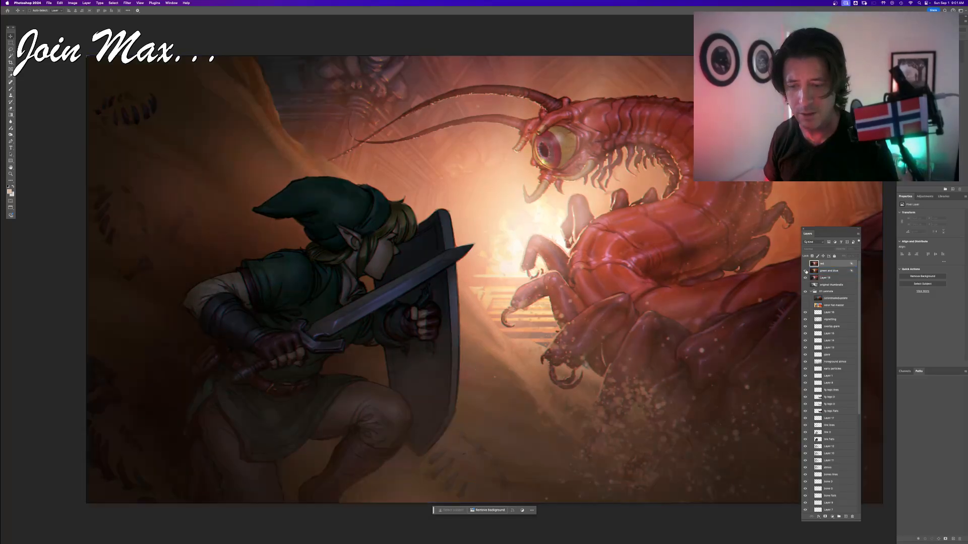
{"action": "left_click", "coordinate": [825, 265]}
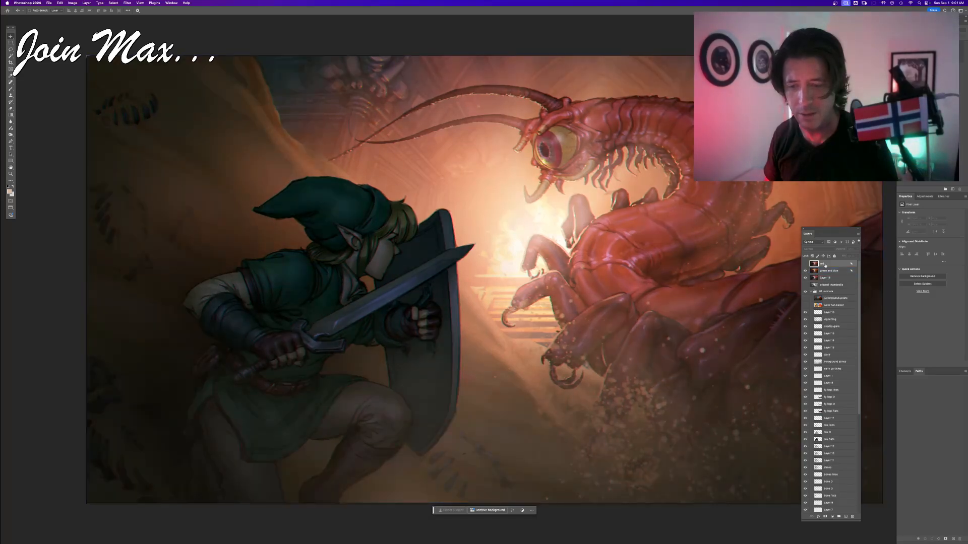
{"action": "left_click", "coordinate": [806, 263]}
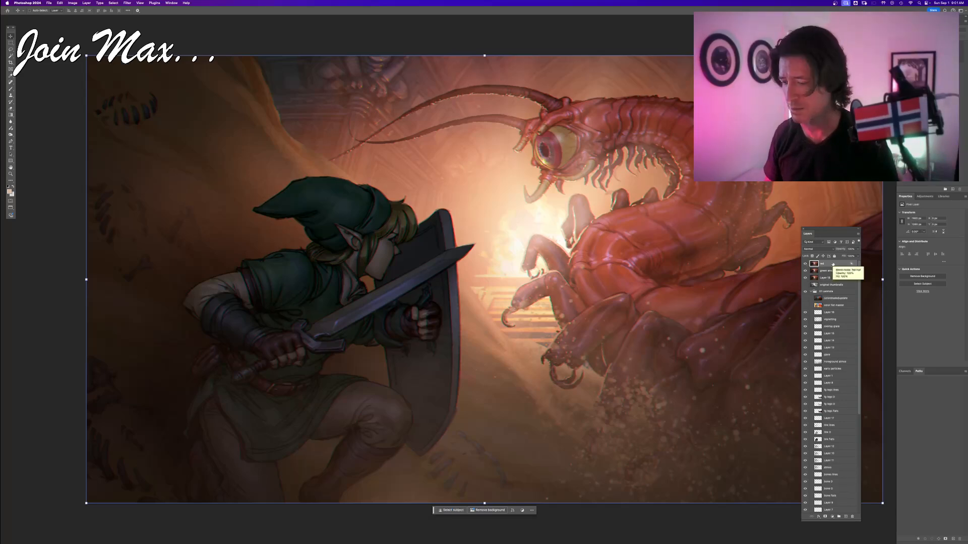
{"action": "left_click", "coordinate": [805, 264]}
{"action": "left_click", "coordinate": [806, 263]}
{"action": "left_click", "coordinate": [806, 271]}
{"action": "left_click", "coordinate": [806, 271]}
{"action": "left_click", "coordinate": [805, 272]}
{"action": "left_click", "coordinate": [805, 271]}
{"action": "left_click", "coordinate": [805, 271]}
{"action": "left_click", "coordinate": [805, 272]}
{"action": "left_click", "coordinate": [805, 271]}
{"action": "left_click", "coordinate": [805, 271]}
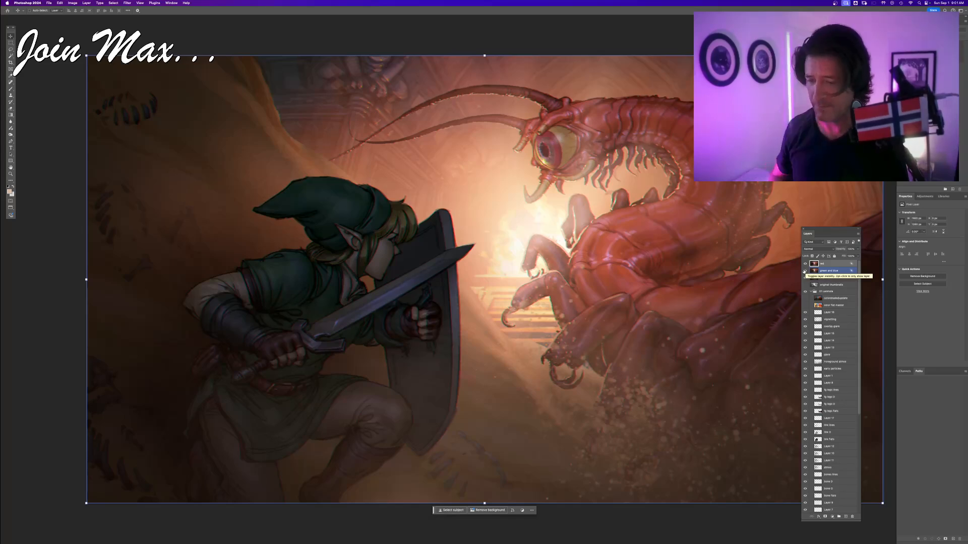
{"action": "left_click", "coordinate": [806, 271]}
{"action": "left_click", "coordinate": [806, 272]}
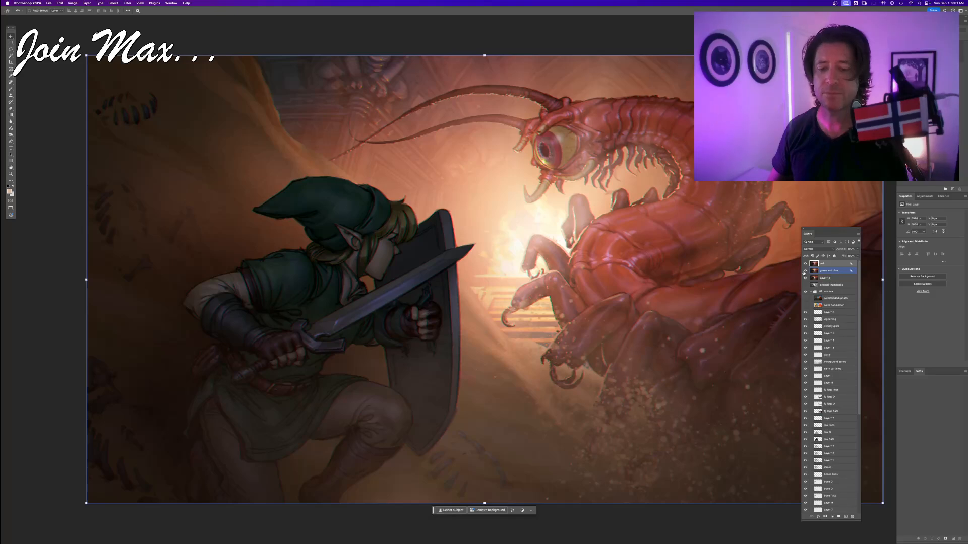
- Check the red, green and blue, and underlying merged layers in turn to see how the aberration layers are stacked
{"action": "left_click", "coordinate": [805, 272]}
{"action": "left_click", "coordinate": [805, 271]}
{"action": "left_click", "coordinate": [832, 280]}
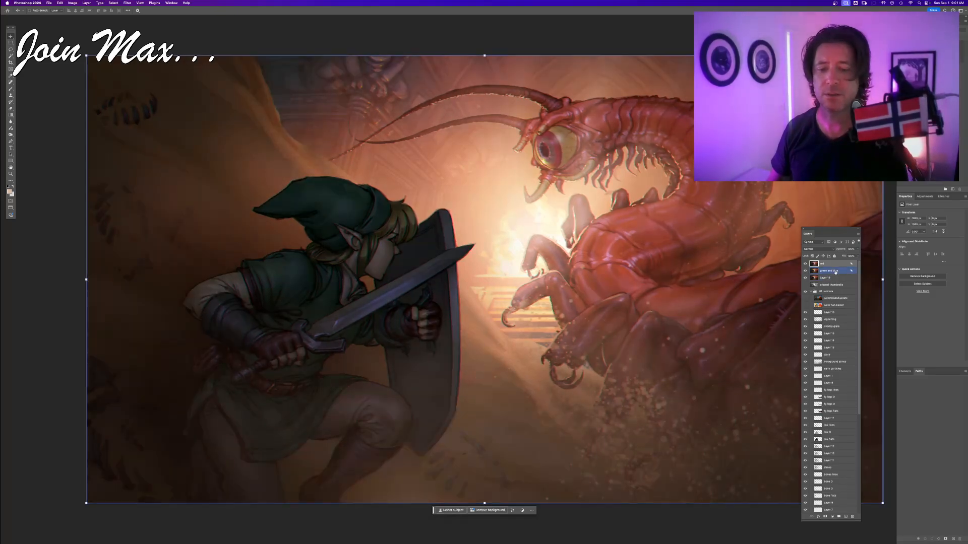
{"action": "left_click_drag", "start_coordinate": [831, 278], "coordinate": [830, 276]}
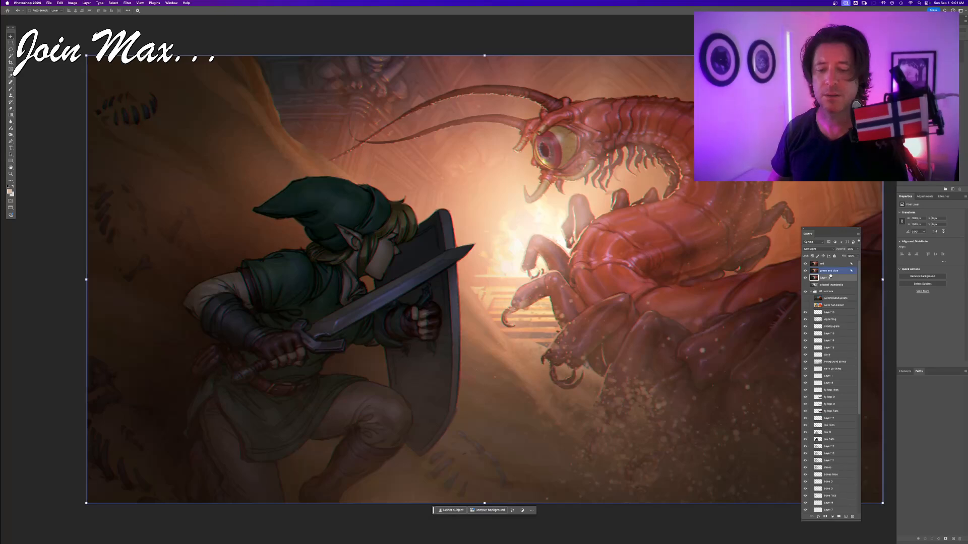
{"action": "left_click", "coordinate": [830, 271]}
{"action": "left_click", "coordinate": [828, 264]}
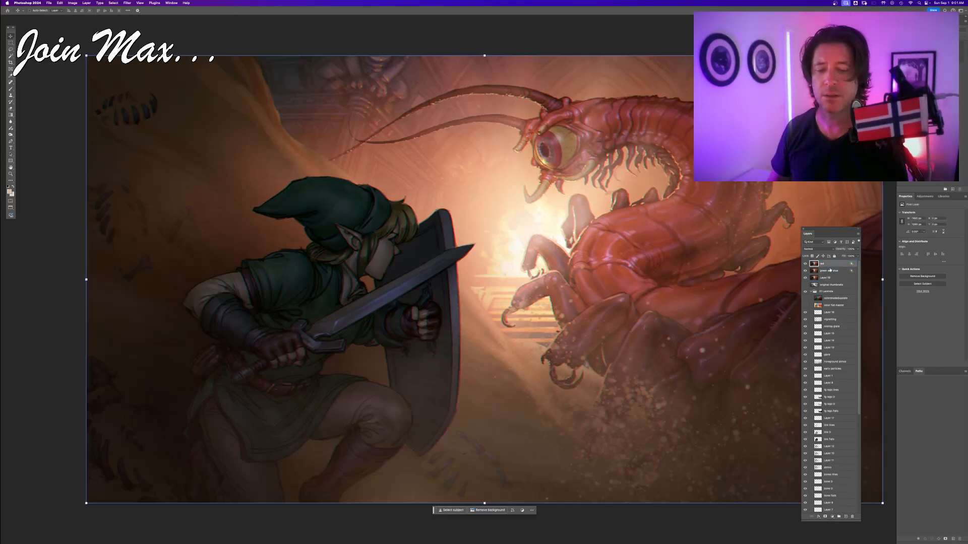
{"action": "left_click", "coordinate": [810, 271]}
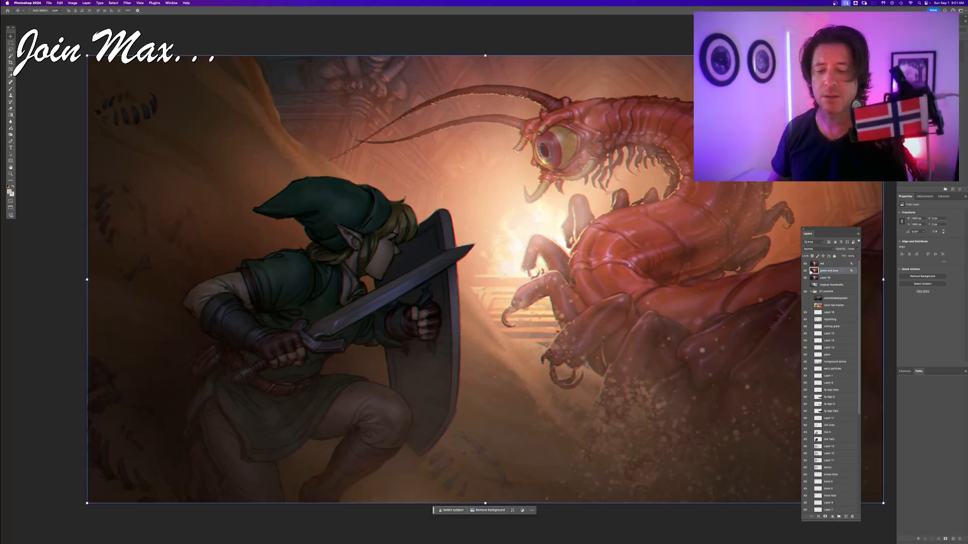
{"action": "left_click", "coordinate": [807, 278]}
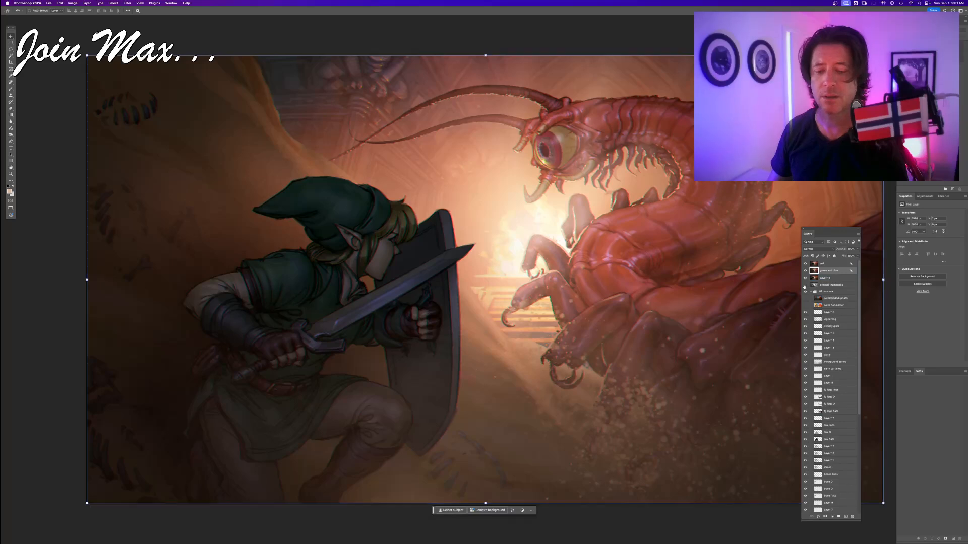
{"action": "left_click", "coordinate": [804, 279]}
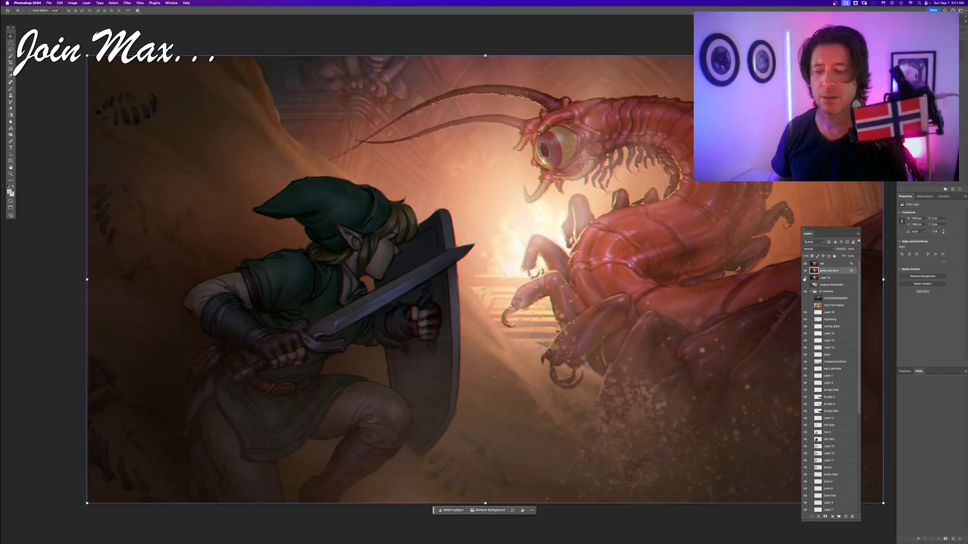
- Hide both aberration layers, toggle the merged layer beneath them for comparison, and show all the layers again
{"action": "left_click_drag", "start_coordinate": [805, 271], "coordinate": [805, 265]}
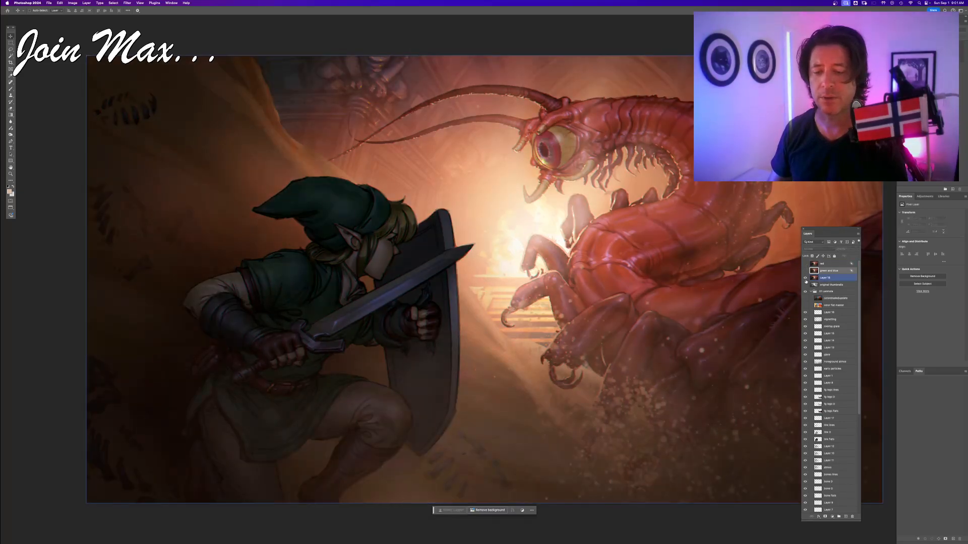
{"action": "left_click", "coordinate": [805, 278]}
{"action": "left_click", "coordinate": [805, 278]}
{"action": "left_click", "coordinate": [805, 279]}
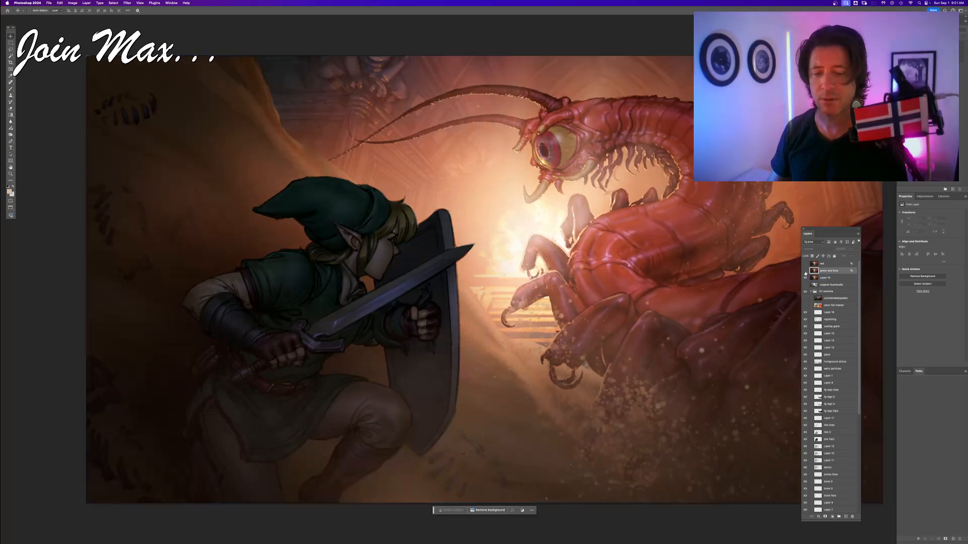
{"action": "left_click", "coordinate": [805, 272]}
{"action": "left_click", "coordinate": [806, 265]}
{"action": "left_click", "coordinate": [806, 265]}
{"action": "left_click", "coordinate": [805, 264]}
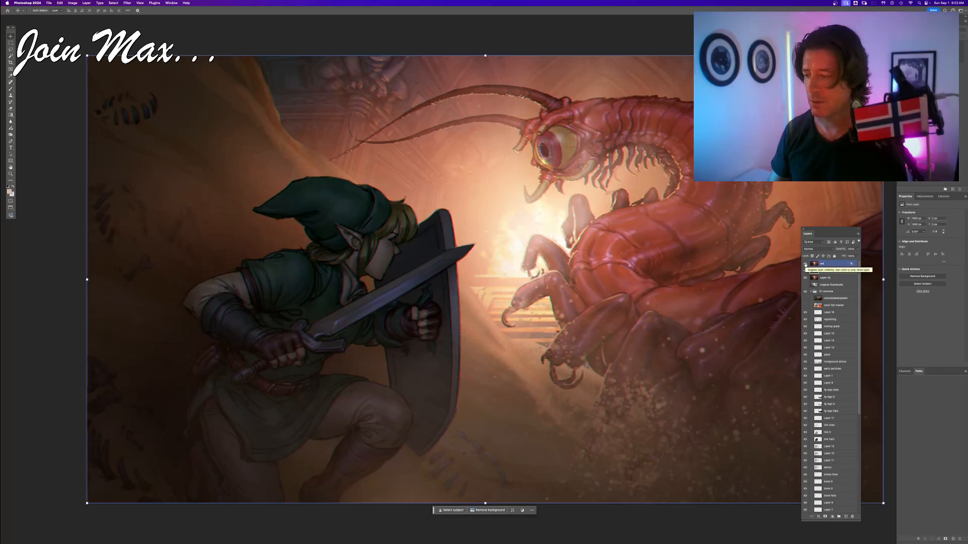
- Review the red layer's channel settings in its blending options and close them
{"action": "left_click", "coordinate": [830, 265]}
{"action": "double_click", "coordinate": [834, 264]}
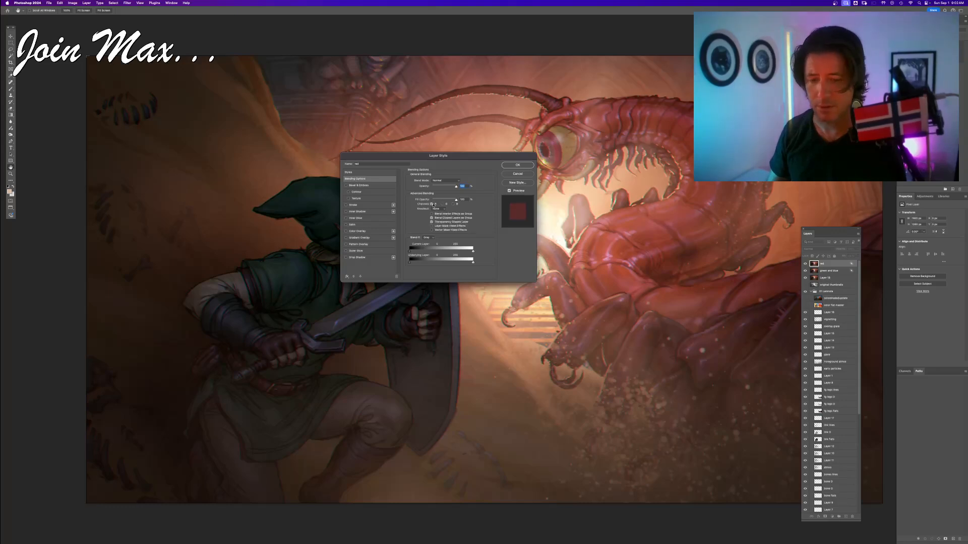
{"action": "left_click", "coordinate": [527, 167]}
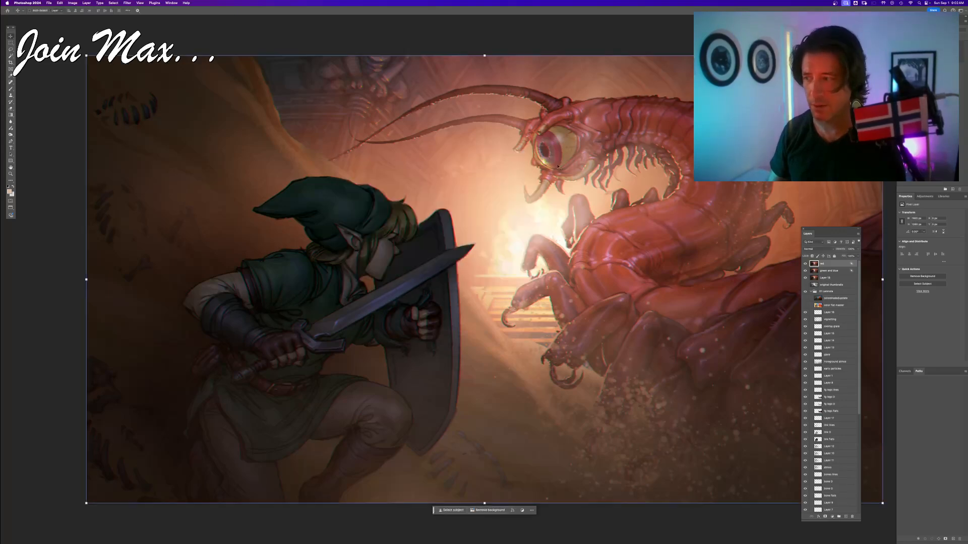
- Nudge the red layer a few pixels left, trying smaller and larger offsets for the colour fringing
{"action": "key", "text": "Left"}
{"action": "key", "text": "Left"}
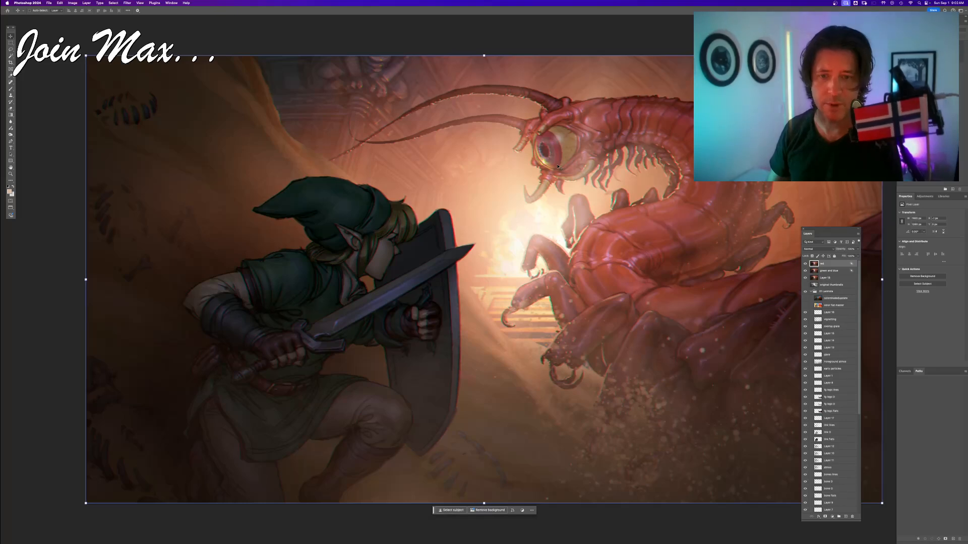
{"action": "key", "text": "Right"}
{"action": "key", "text": "Left"}
{"action": "key", "text": "Left"}
{"action": "key", "text": "Left"}
{"action": "key", "text": "Left"}
{"action": "key", "text": "Right"}
{"action": "key", "text": "Right"}
{"action": "key", "text": "Right"}
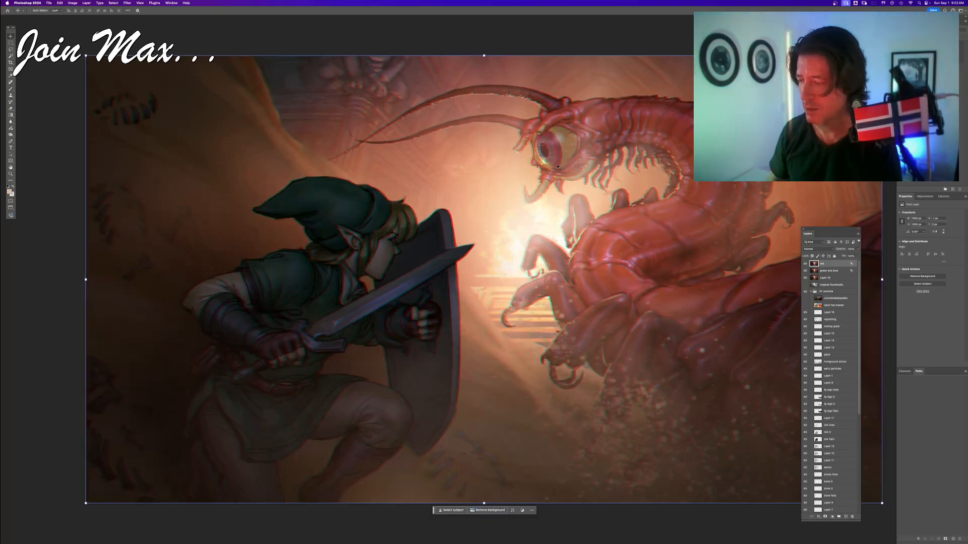
{"action": "key", "text": "Left"}
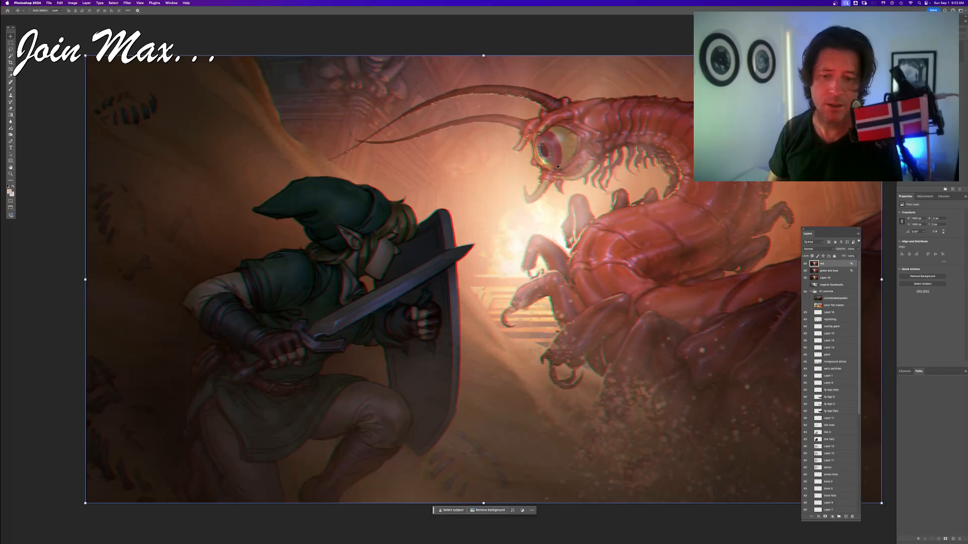
- Fine-tune the green and blue layer's horizontal offset by nudging it right and back left
{"action": "left_click", "coordinate": [827, 271]}
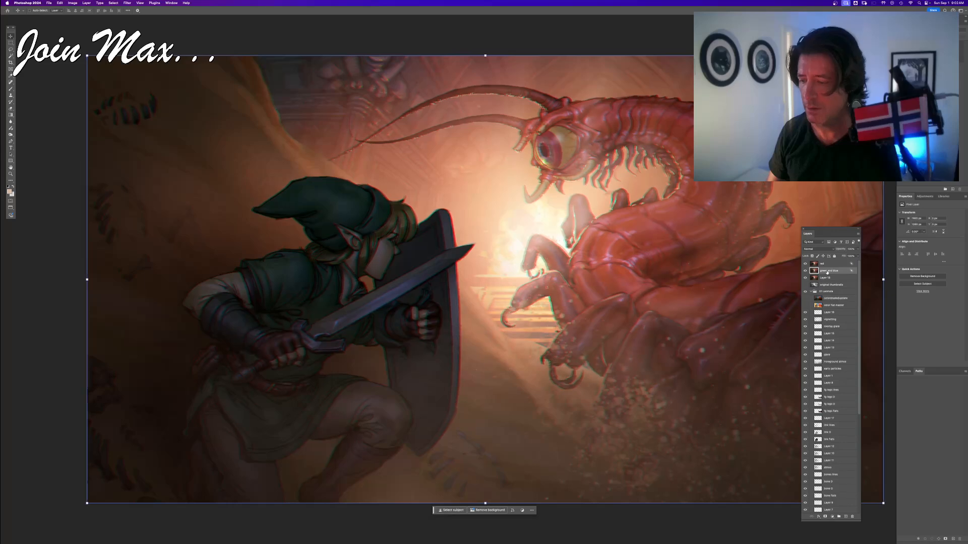
{"action": "key", "text": "Right"}
{"action": "key", "text": "Right"}
{"action": "key", "text": "Right"}
{"action": "key", "text": "Left"}
{"action": "key", "text": "Left"}
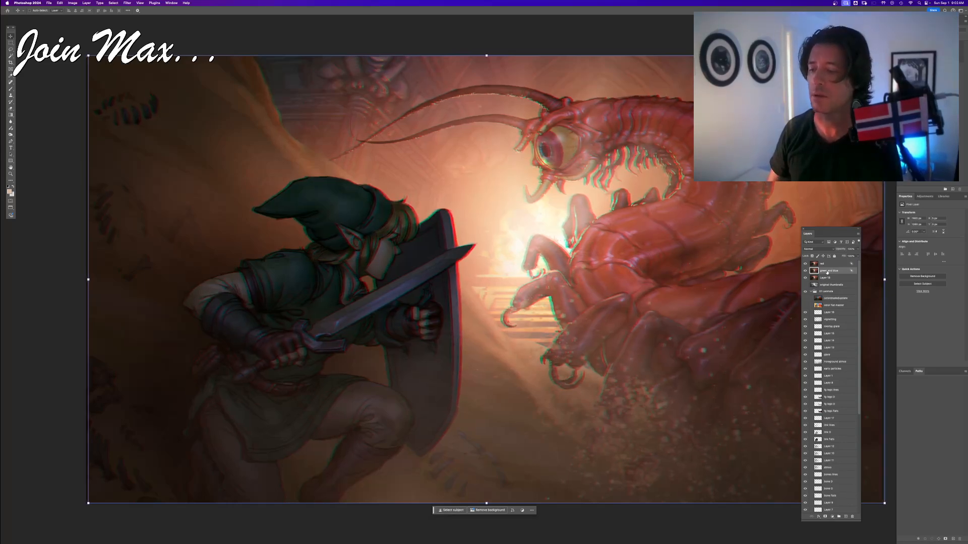
{"action": "key", "text": "Left"}
{"action": "key", "text": "Left"}
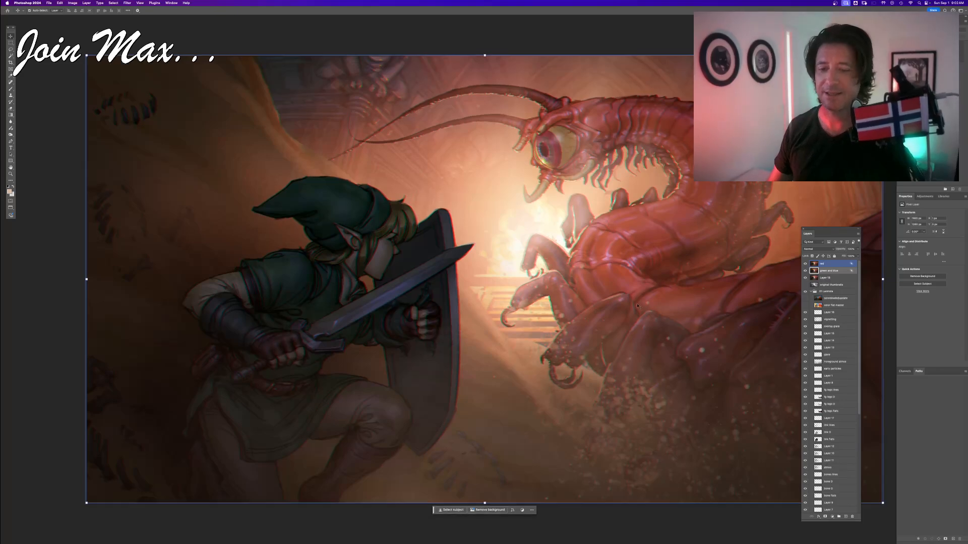
- Erase the middle of the green and blue layer and of the red layer with a much larger Eraser brush, keeping the outer areas
{"action": "scroll", "coordinate": [638, 306], "scroll_direction": "down", "scroll_amount": 5}
{"action": "scroll", "coordinate": [638, 306], "scroll_direction": "up", "scroll_amount": 5}
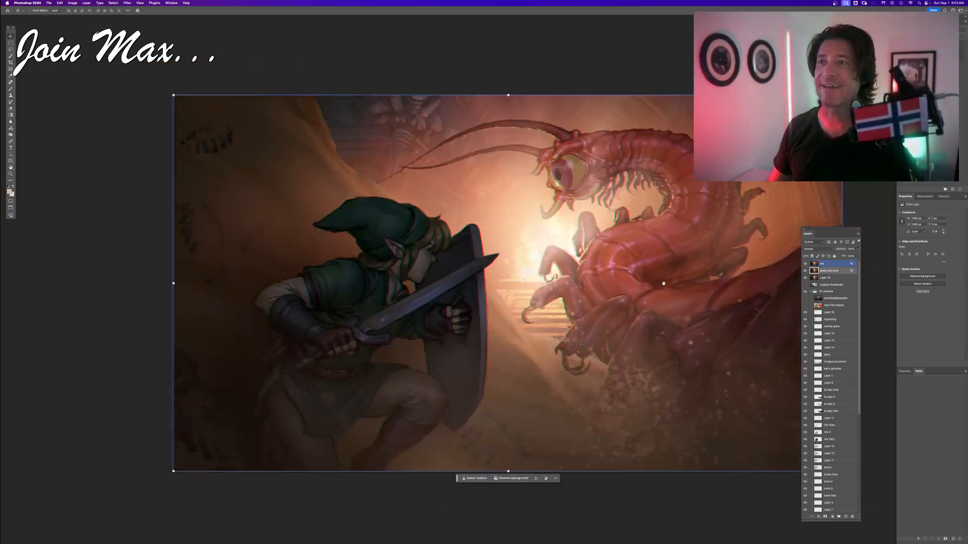
{"action": "left_click_drag", "start_coordinate": [663, 283], "coordinate": [548, 279]}
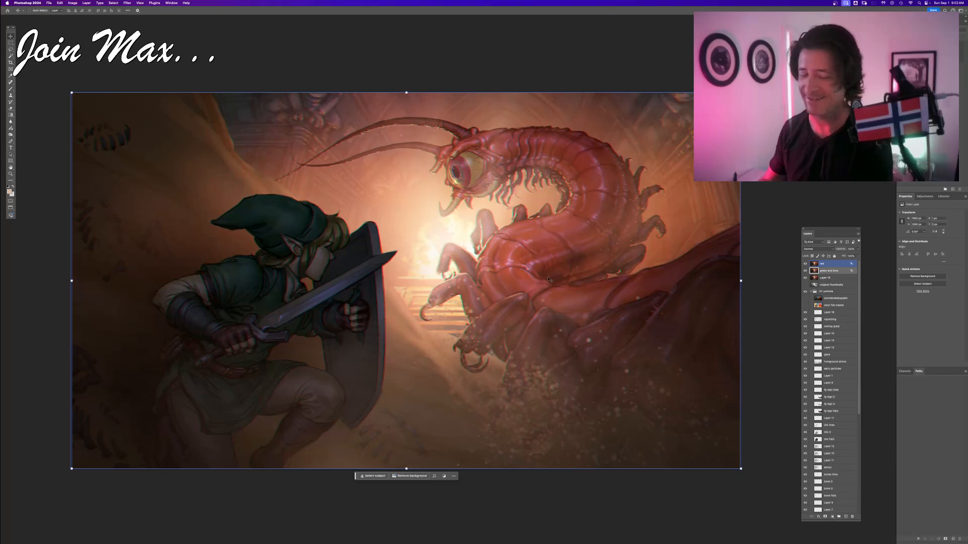
{"action": "key", "text": "e"}
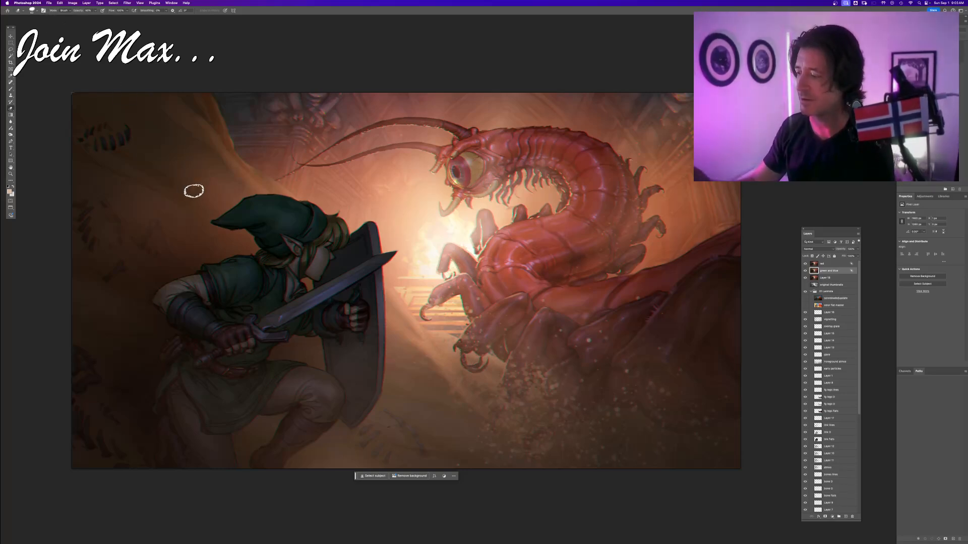
{"action": "key", "text": "bracketright"}
{"action": "key", "text": "bracketright"}
{"action": "key", "text": "bracketright"}
{"action": "key", "text": "bracketright"}
{"action": "key", "text": "bracketright"}
{"action": "key", "text": "bracketright"}
{"action": "key", "text": "bracketright"}
{"action": "key", "text": "bracketright"}
{"action": "key", "text": "bracketright"}
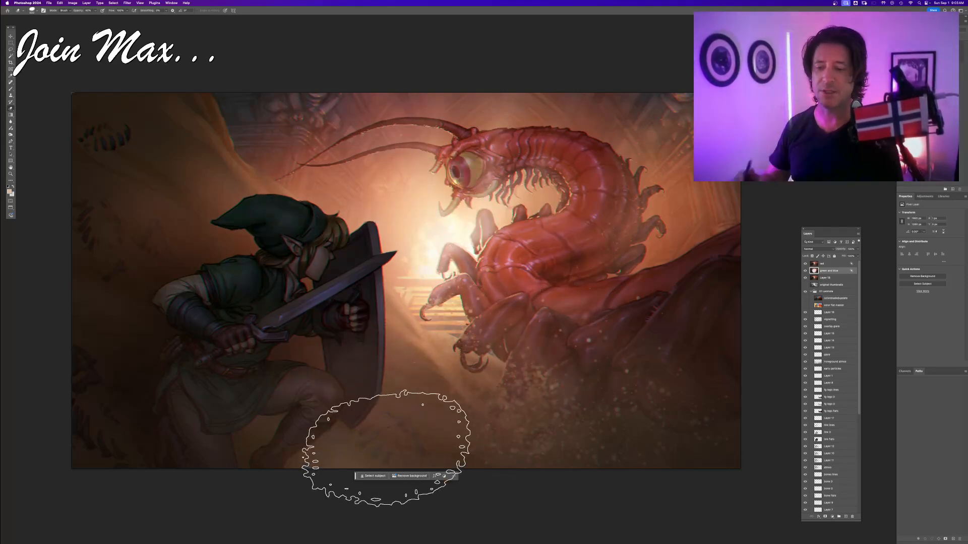
{"action": "key", "text": "alt+bracketright"}
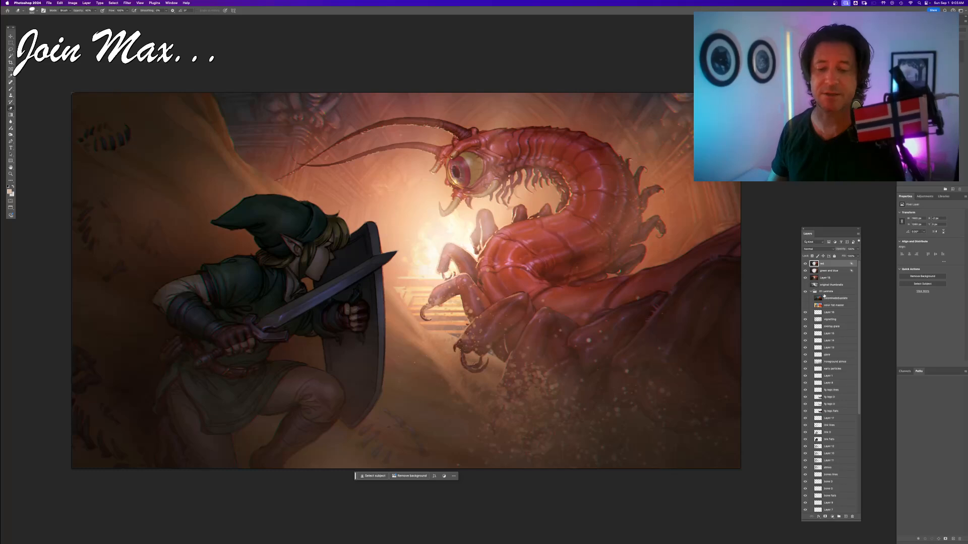
- Select the whole canvas and paste a merged copy of the painting as a new top layer
{"action": "key", "text": "super+a"}
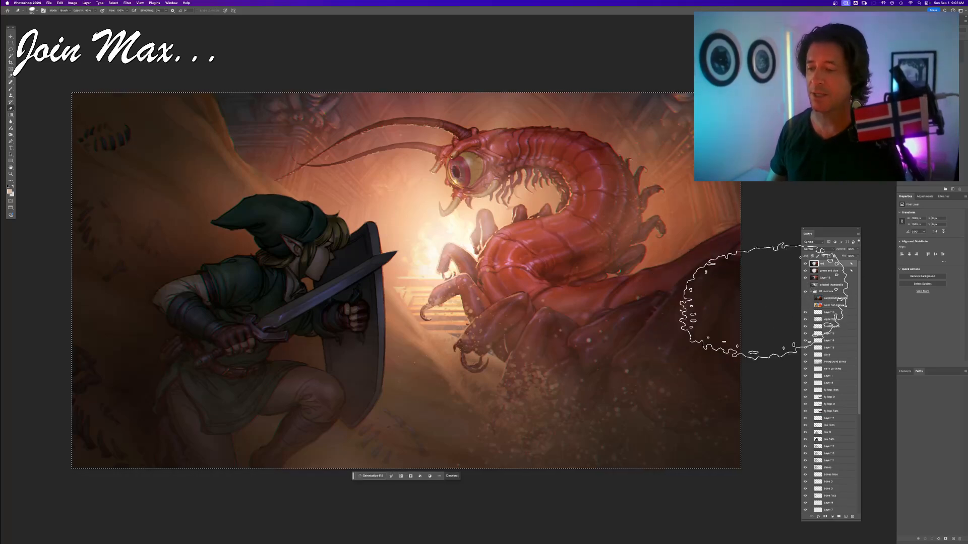
{"action": "key", "text": "super+v"}
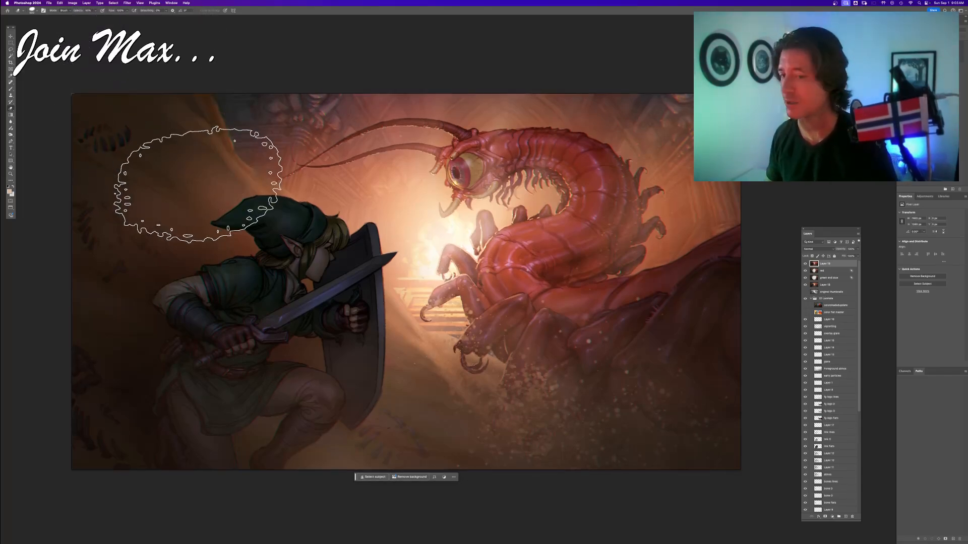
- Inspect the colour fringing in the painting's upper-left corner up close and review the whole composition
{"action": "scroll", "coordinate": [181, 185], "scroll_direction": "up", "scroll_amount": 2}
{"action": "left_click_drag", "start_coordinate": [162, 189], "coordinate": [436, 391]}
{"action": "scroll", "coordinate": [430, 270], "scroll_direction": "up", "scroll_amount": 5}
{"action": "left_click_drag", "start_coordinate": [320, 284], "coordinate": [671, 325]}
{"action": "scroll", "coordinate": [443, 313], "scroll_direction": "down", "scroll_amount": 6}
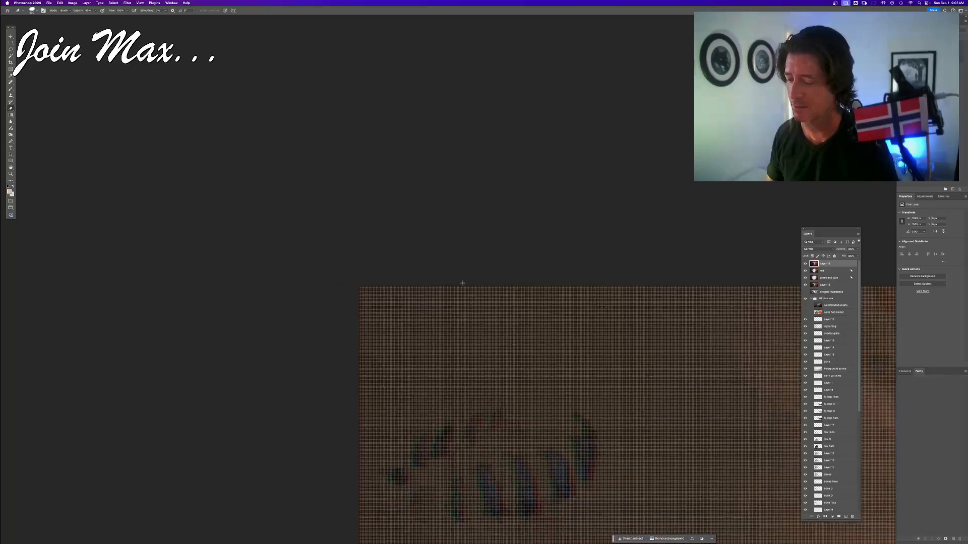
{"action": "scroll", "coordinate": [413, 340], "scroll_direction": "down", "scroll_amount": 4}
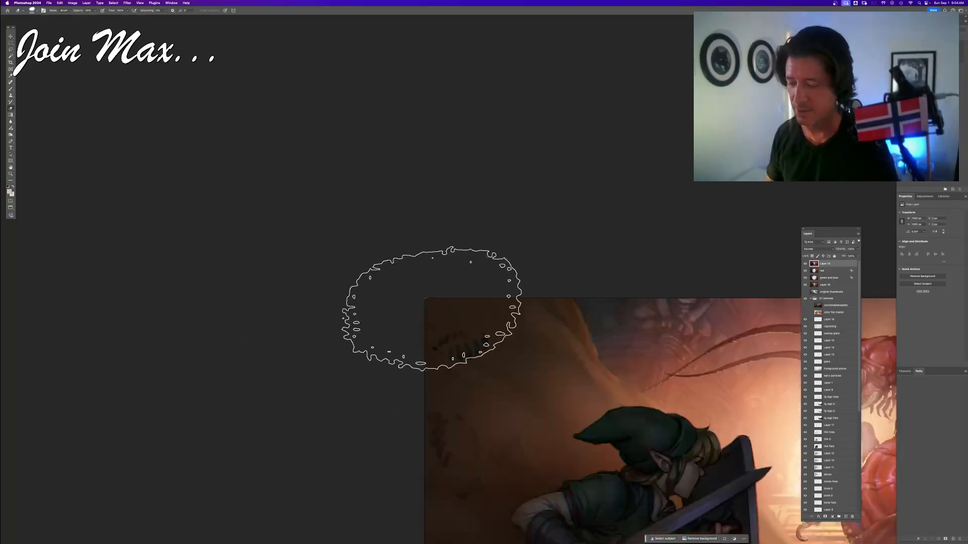
{"action": "scroll", "coordinate": [429, 313], "scroll_direction": "up", "scroll_amount": 1}
{"action": "scroll", "coordinate": [428, 313], "scroll_direction": "up", "scroll_amount": 2}
{"action": "scroll", "coordinate": [428, 310], "scroll_direction": "down", "scroll_amount": 4}
{"action": "left_click_drag", "start_coordinate": [478, 323], "coordinate": [50, 170]}
{"action": "left_click_drag", "start_coordinate": [415, 299], "coordinate": [524, 304]}
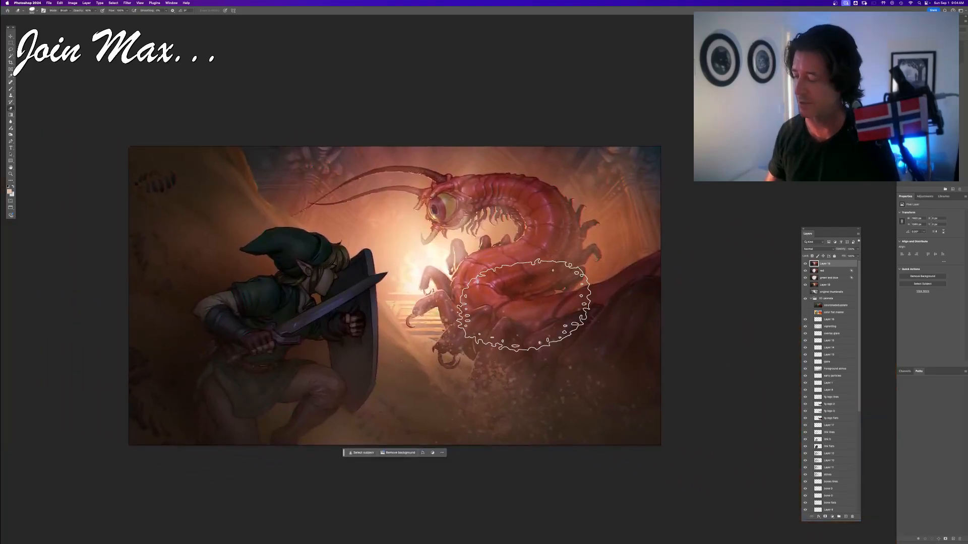
{"action": "scroll", "coordinate": [527, 307], "scroll_direction": "up", "scroll_amount": 1}
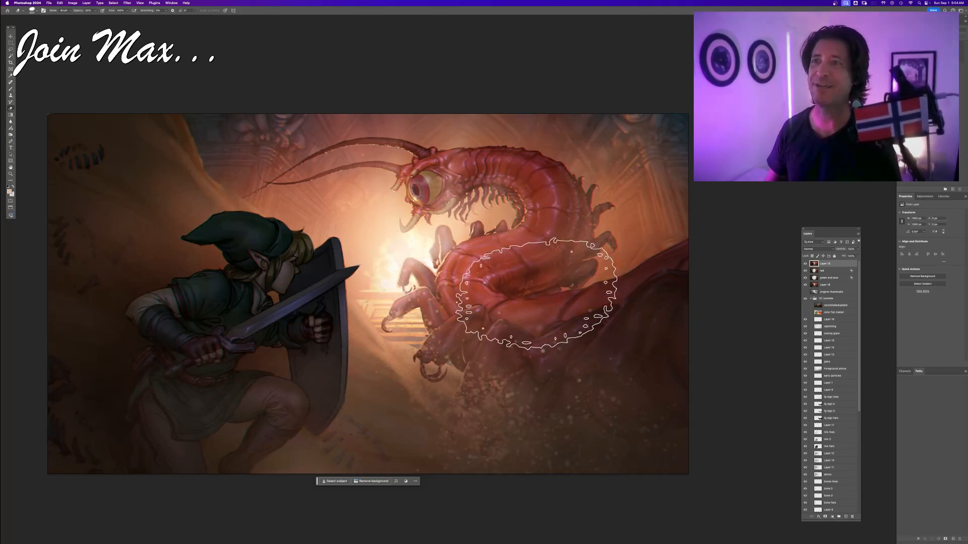
{"action": "mouse_move", "coordinate": [369, 334]}
{"action": "left_mouse_down"}
{"action": "mouse_move", "coordinate": [394, 331]}
{"action": "mouse_move", "coordinate": [389, 346]}
{"action": "left_mouse_up"}
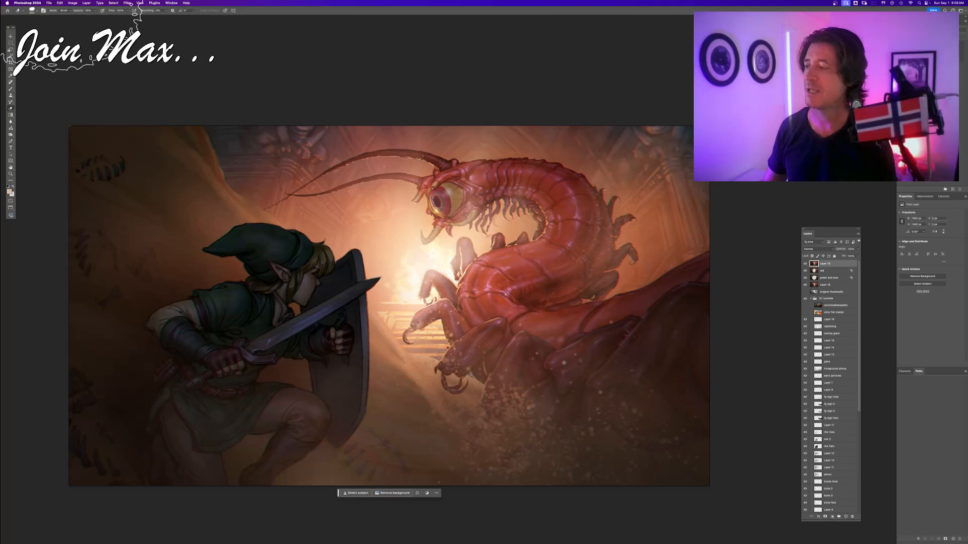
- Try Auto Tone twice on the merged top layer to compare the colours, undoing it each time
{"action": "left_click", "coordinate": [59, 2]}
{"action": "mouse_move", "coordinate": [75, 4]}
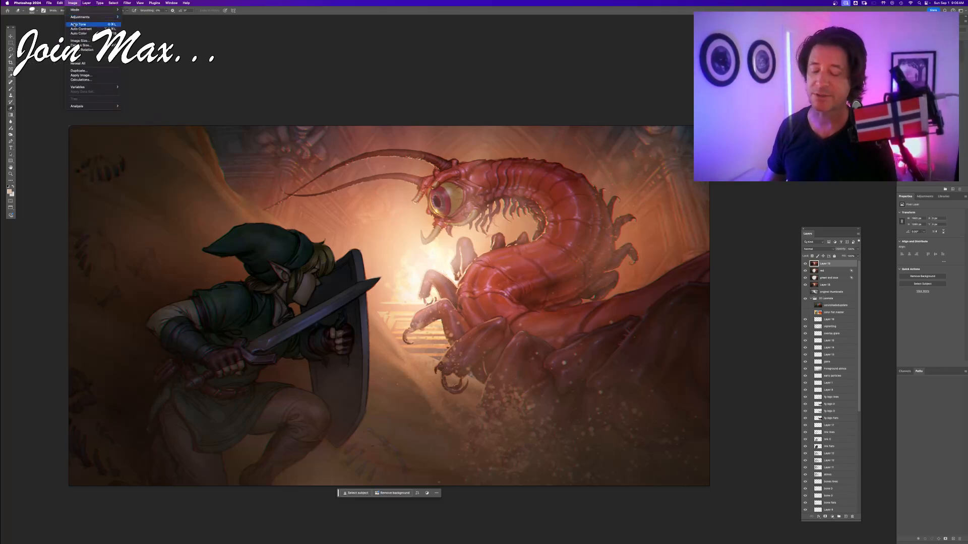
{"action": "left_click", "coordinate": [74, 24]}
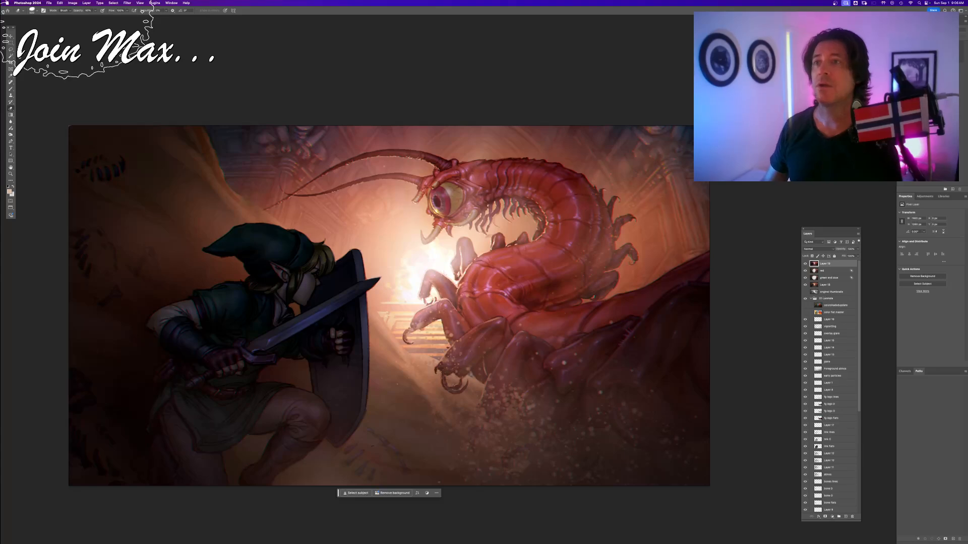
{"action": "key", "text": "super+z"}
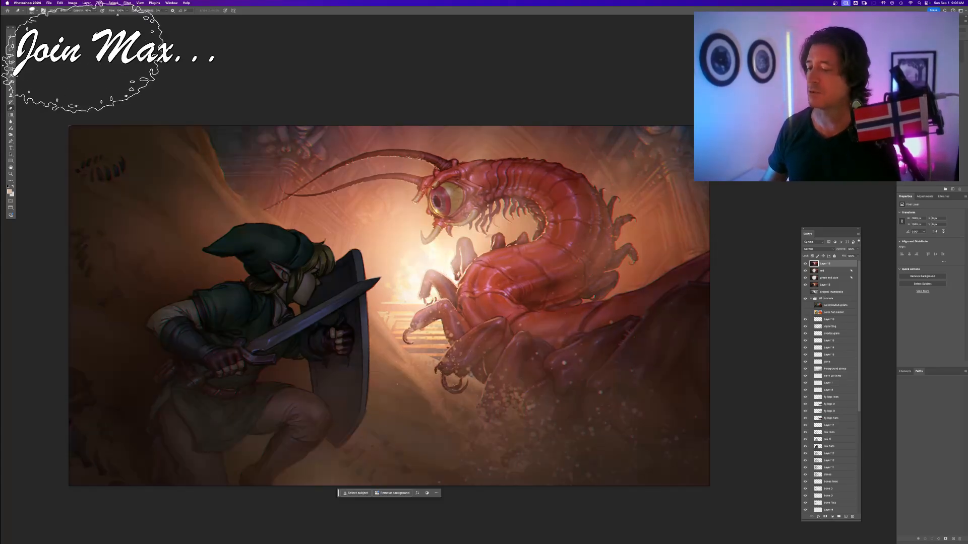
{"action": "left_click", "coordinate": [73, 3]}
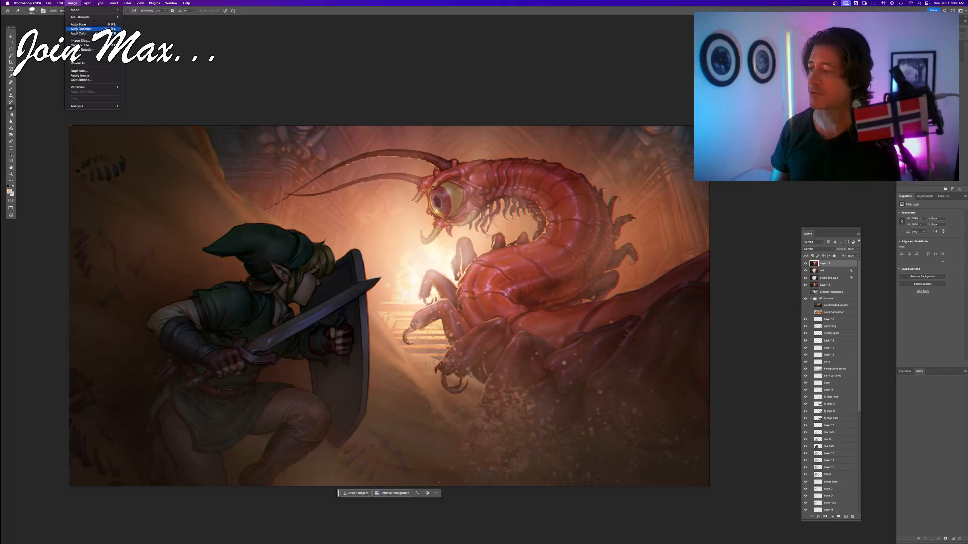
{"action": "left_click", "coordinate": [76, 24]}
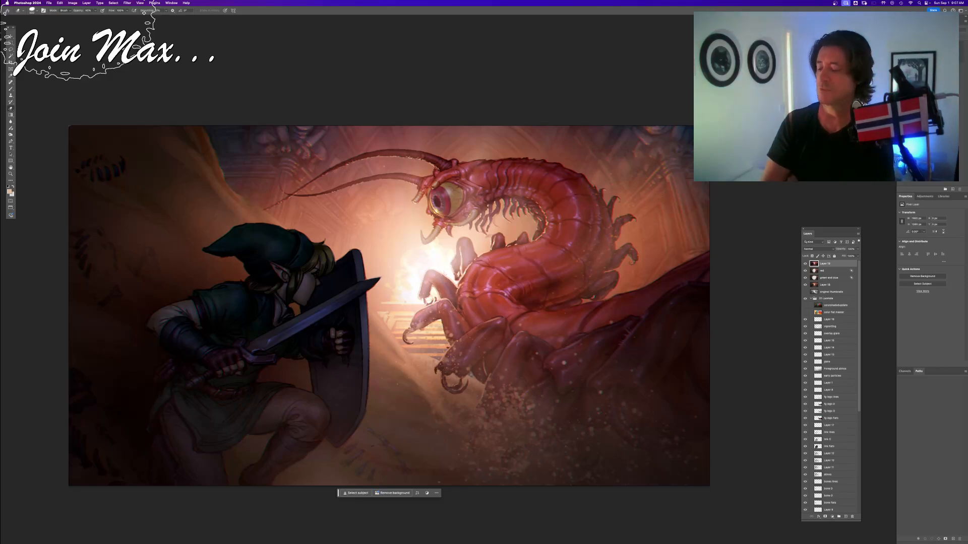
{"action": "key", "text": "super+z"}
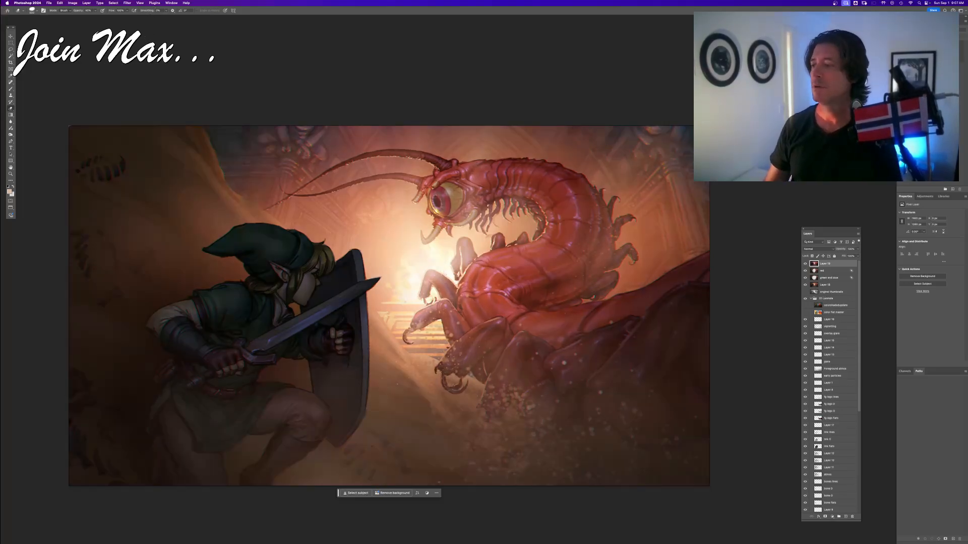
- Reapply Auto Tone and try Auto Contrast on the merged top layer to compare the tones, undoing each
{"action": "left_click", "coordinate": [60, 3]}
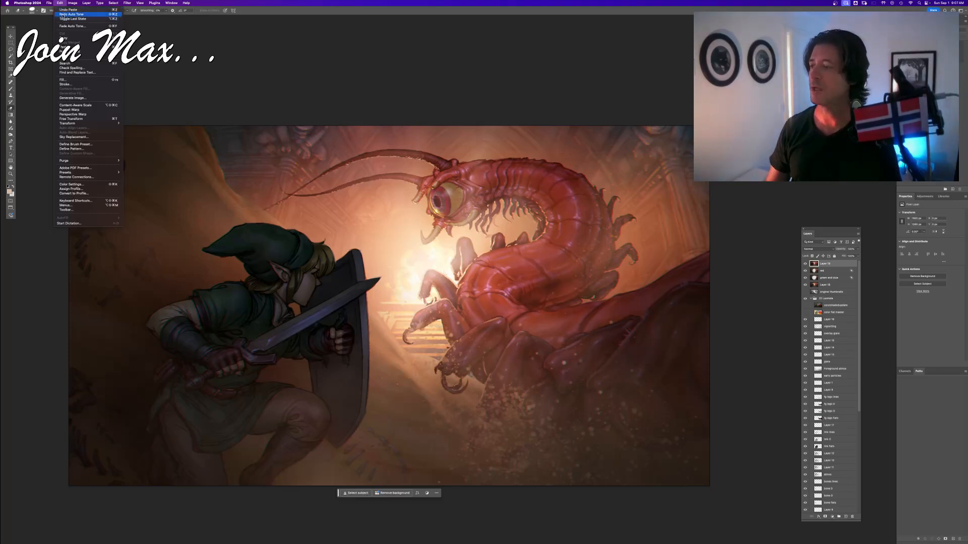
{"action": "left_click", "coordinate": [62, 14]}
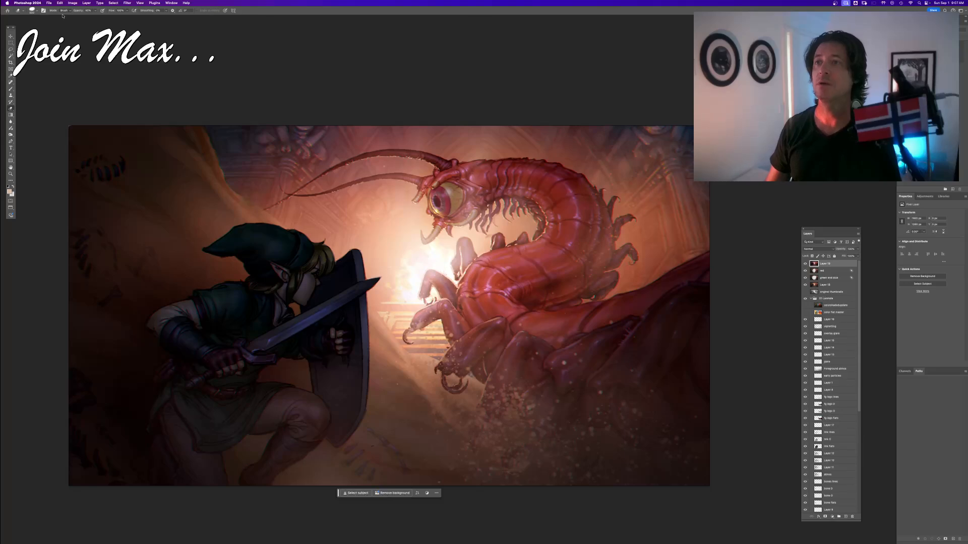
{"action": "key", "text": "super+z"}
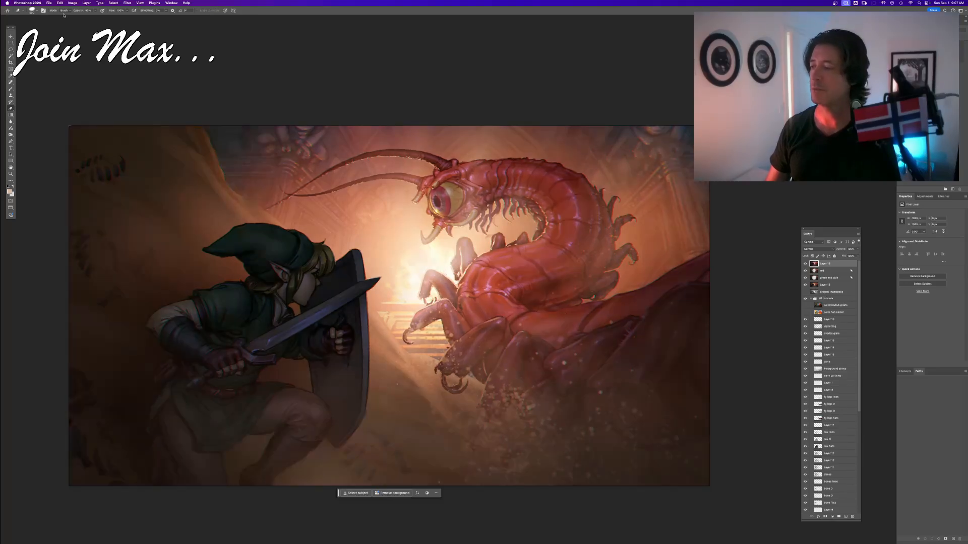
{"action": "left_click", "coordinate": [72, 3]}
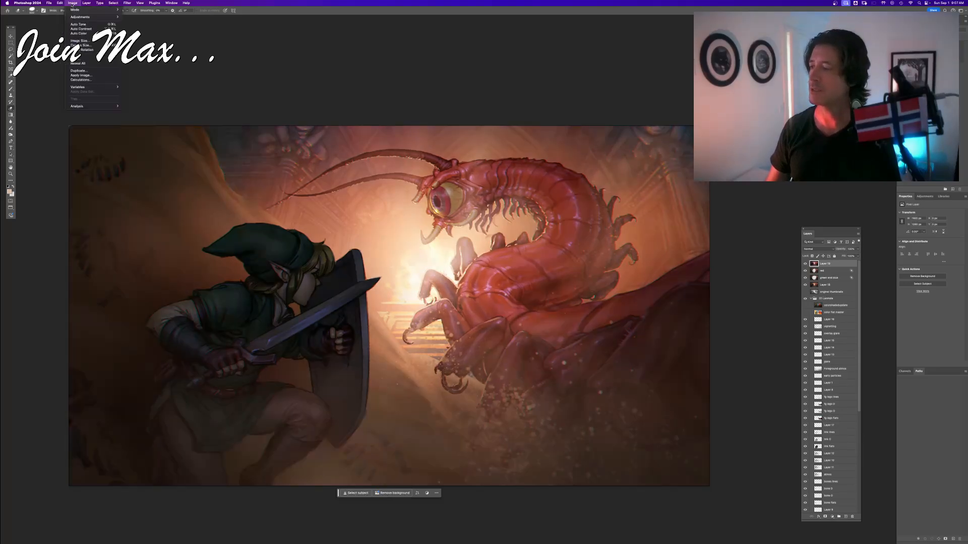
{"action": "left_click", "coordinate": [81, 29]}
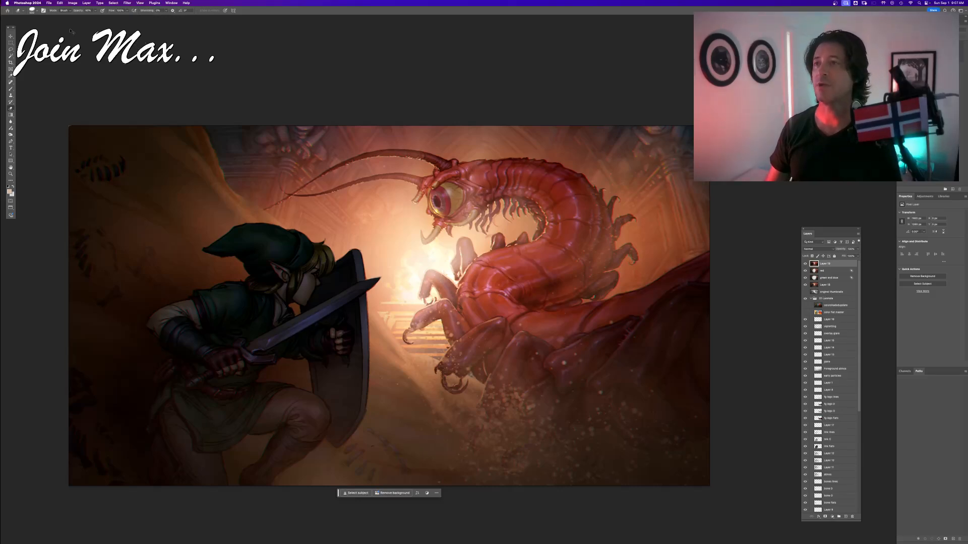
{"action": "key", "text": "super+z"}
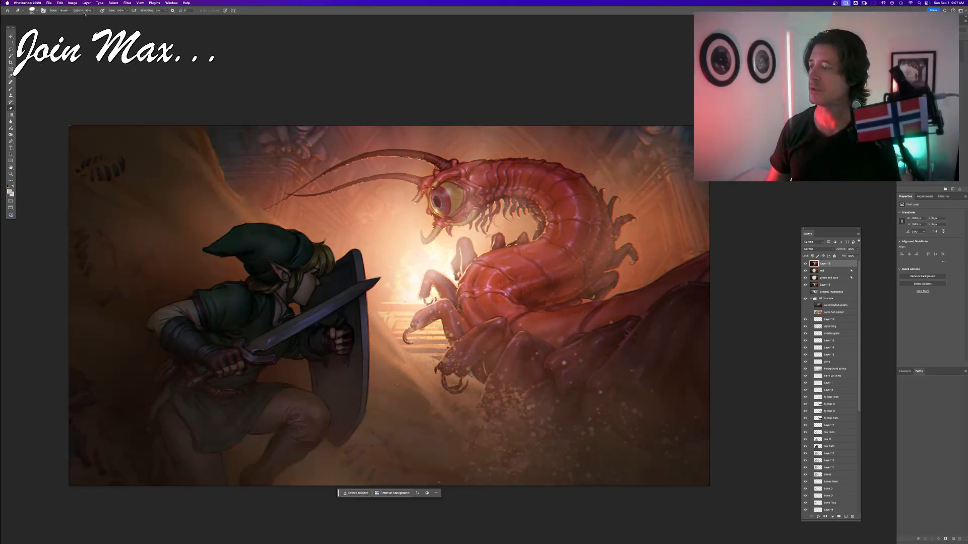
- Try Auto Color on the merged top layer and undo it
{"action": "left_click", "coordinate": [75, 3]}
{"action": "left_click", "coordinate": [78, 33]}
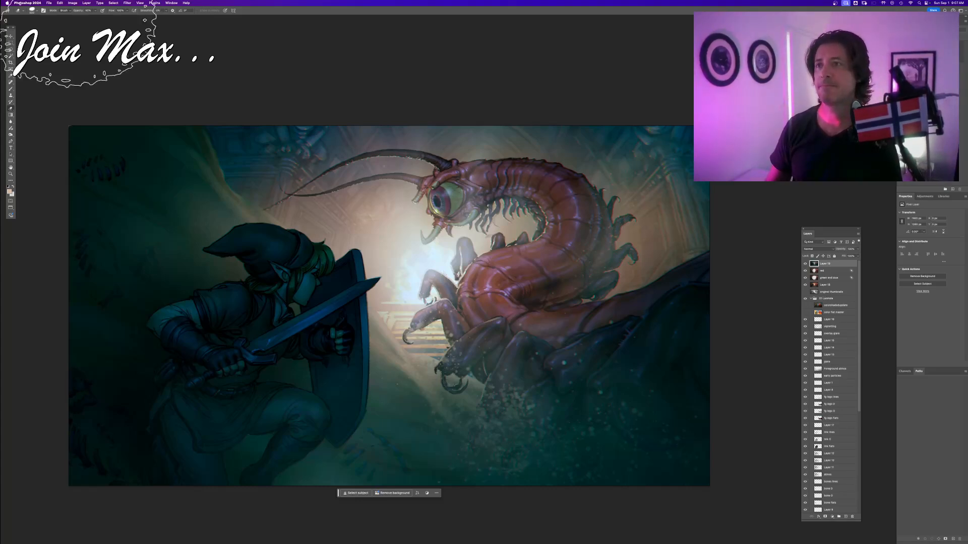
{"action": "left_click", "coordinate": [61, 4]}
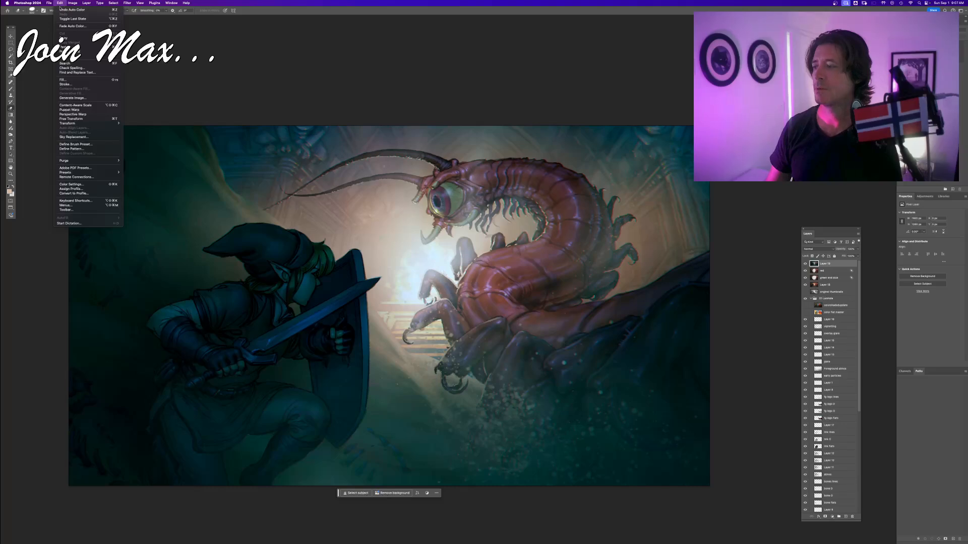
{"action": "left_click", "coordinate": [61, 9]}
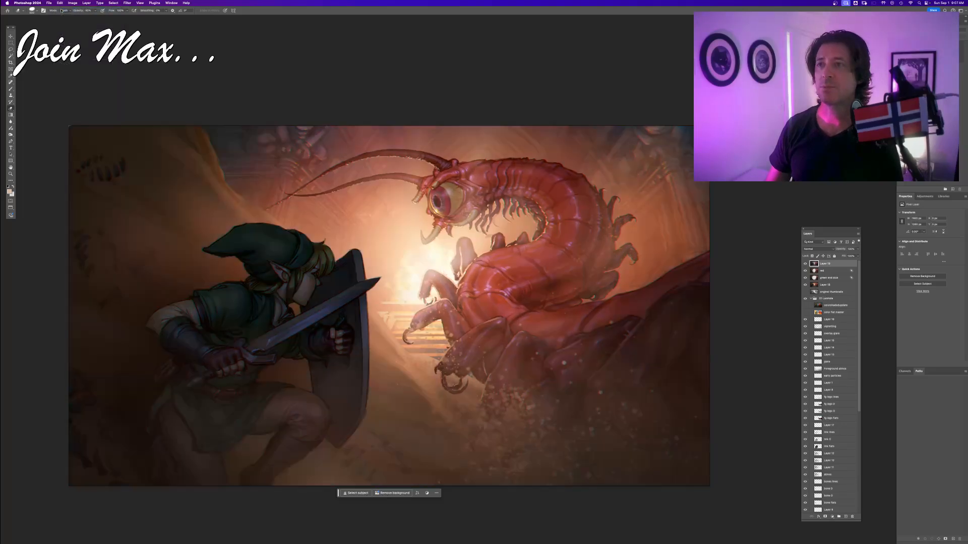
- Redo Auto Color, judge the recoloured painting at a much smaller size, and undo it again
{"action": "left_click", "coordinate": [59, 4]}
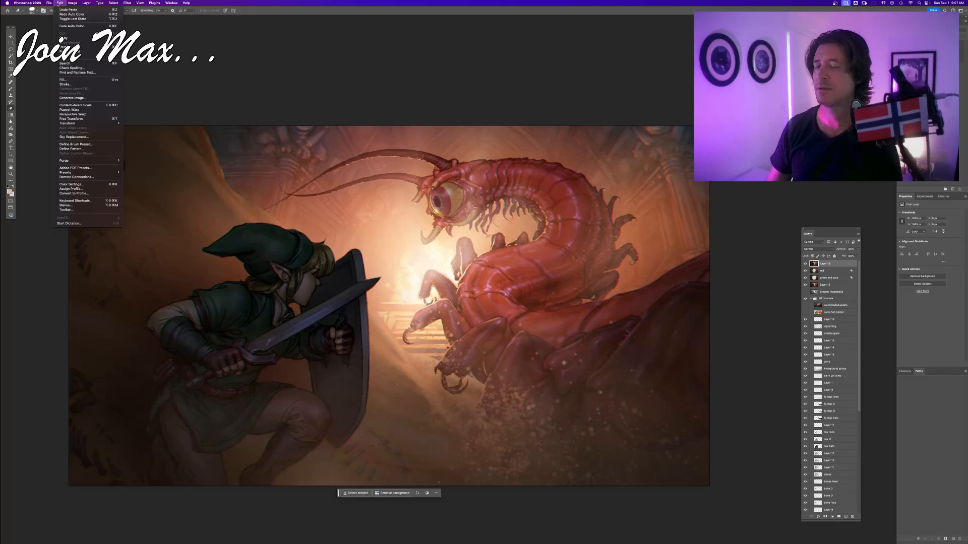
{"action": "left_click", "coordinate": [66, 14]}
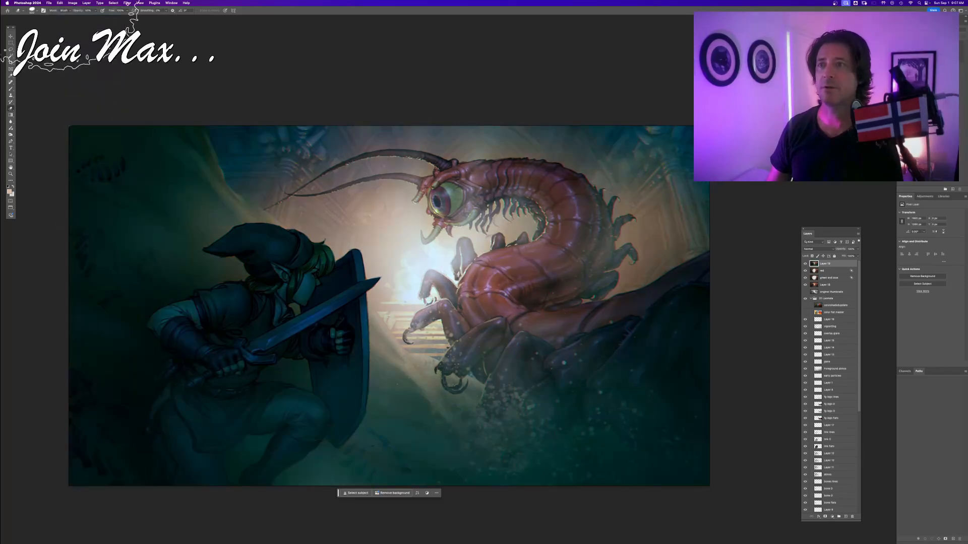
{"action": "scroll", "coordinate": [398, 252], "scroll_direction": "down", "scroll_amount": 1}
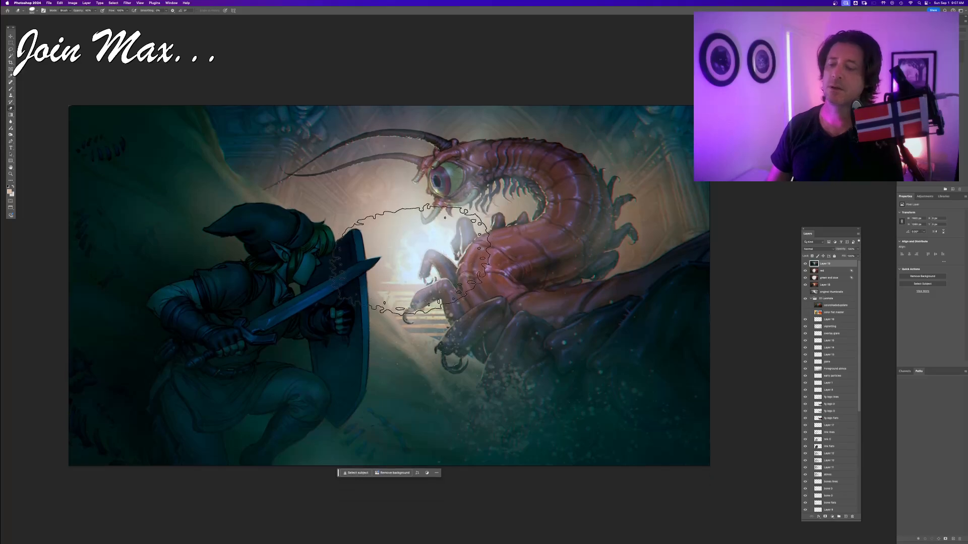
{"action": "scroll", "coordinate": [399, 252], "scroll_direction": "down", "scroll_amount": 4}
{"action": "scroll", "coordinate": [398, 252], "scroll_direction": "down", "scroll_amount": 4}
{"action": "scroll", "coordinate": [398, 252], "scroll_direction": "up", "scroll_amount": 6}
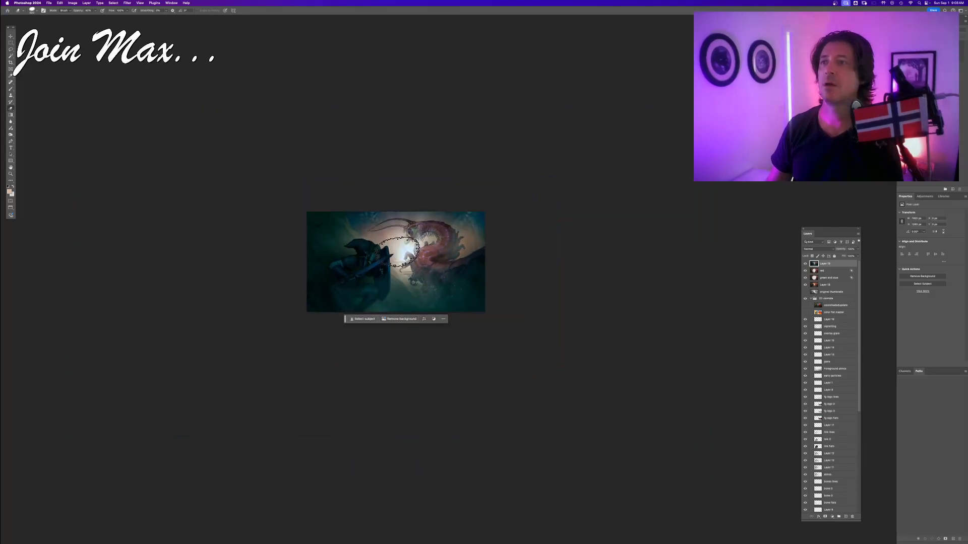
{"action": "key", "text": "super+z"}
{"action": "scroll", "coordinate": [398, 252], "scroll_direction": "up", "scroll_amount": 1}
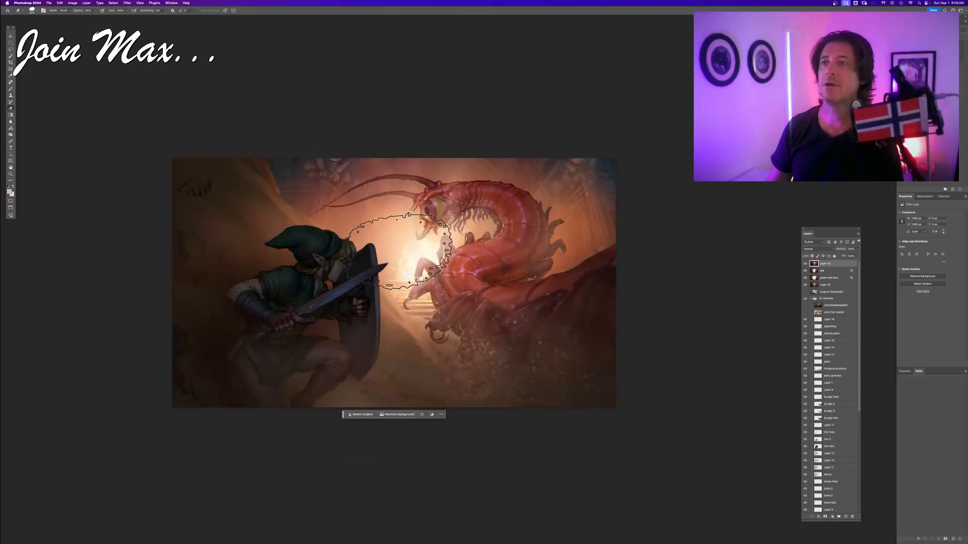
{"action": "scroll", "coordinate": [399, 252], "scroll_direction": "up", "scroll_amount": 3}
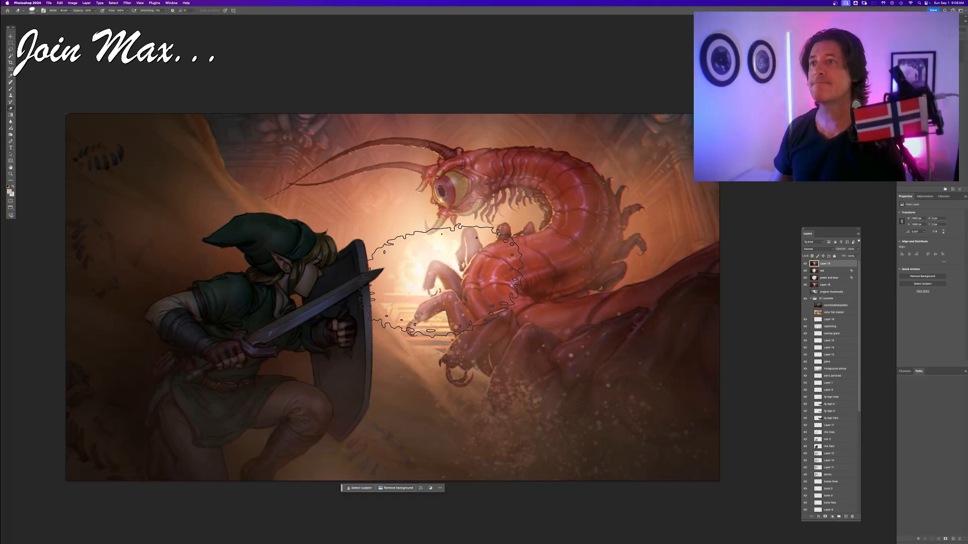
- Try brightening the midtones and highlights of the merged top layer with Levels, moving the dialog off the painting, and cancel the adjustment
{"action": "left_click", "coordinate": [74, 2]}
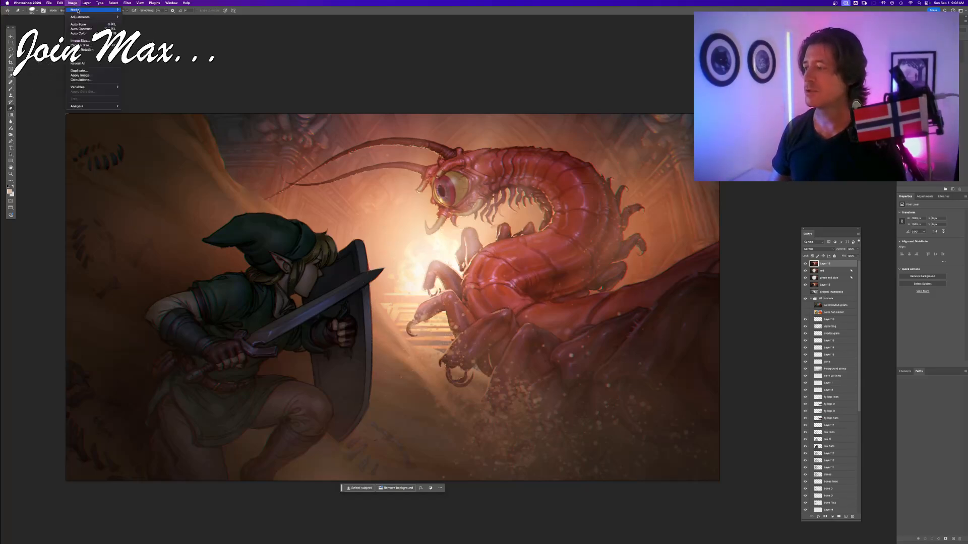
{"action": "mouse_move", "coordinate": [96, 16]}
{"action": "left_click", "coordinate": [132, 22]}
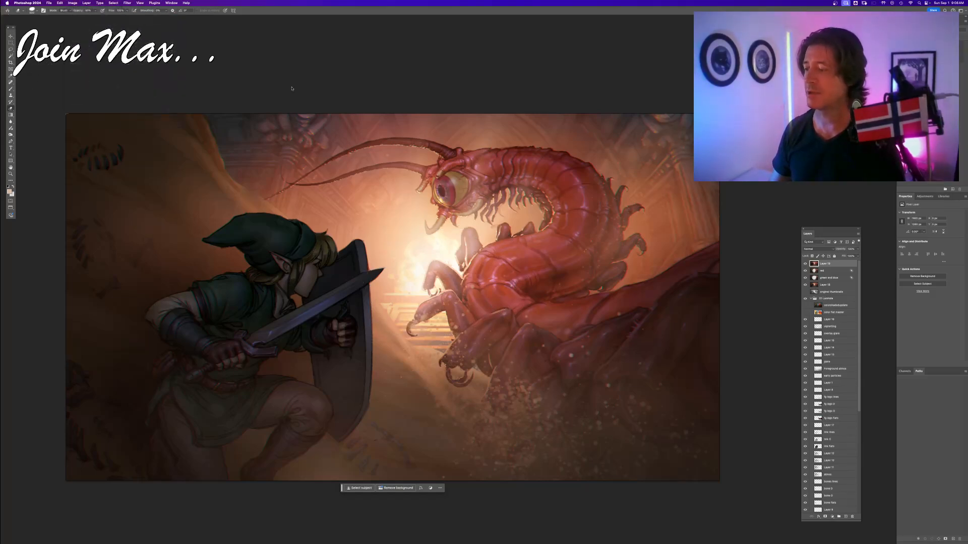
{"action": "left_click_drag", "start_coordinate": [624, 361], "coordinate": [697, 431]}
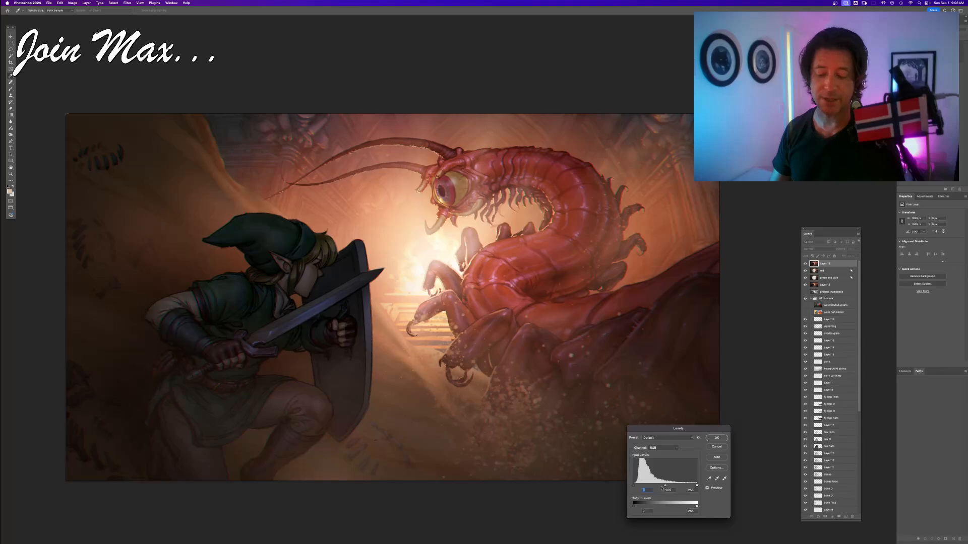
{"action": "mouse_move", "coordinate": [665, 486]}
{"action": "left_mouse_down"}
{"action": "mouse_move", "coordinate": [688, 486]}
{"action": "mouse_move", "coordinate": [643, 485]}
{"action": "mouse_move", "coordinate": [691, 486]}
{"action": "mouse_move", "coordinate": [630, 485]}
{"action": "left_mouse_up"}
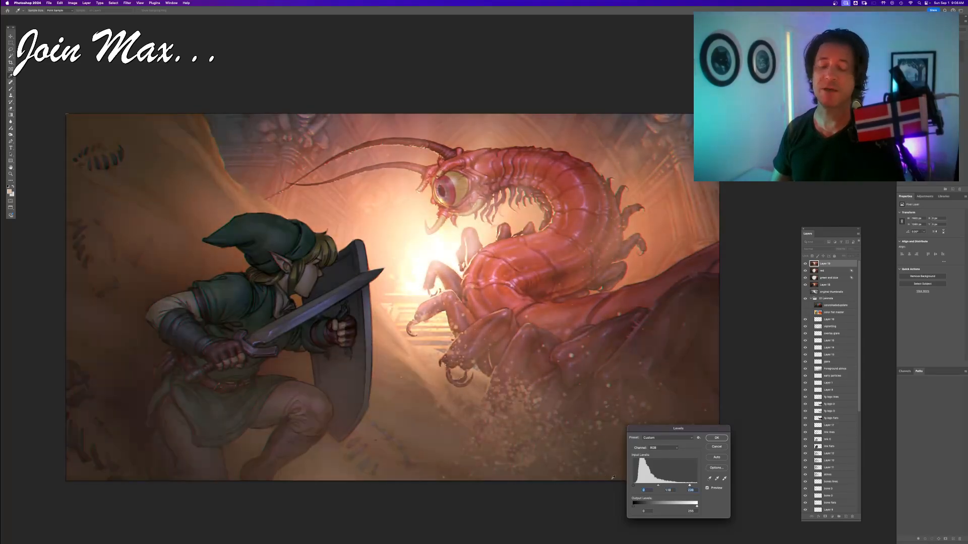
{"action": "left_click", "coordinate": [716, 447]}
{"action": "key", "text": "b"}
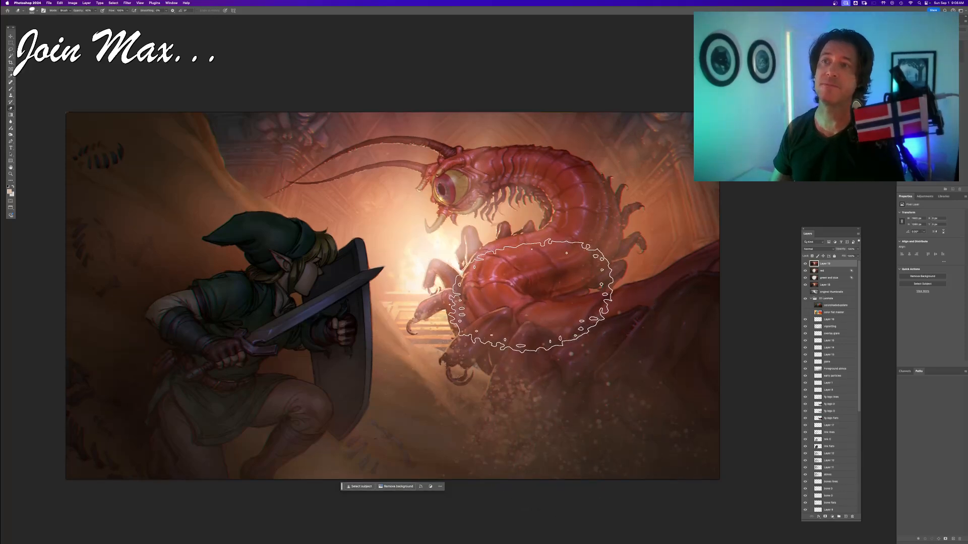
- Move the copy beneath the green and blue layer to the top of the layer stack and delete it
{"action": "scroll", "coordinate": [532, 298], "scroll_direction": "right", "scroll_amount": 1}
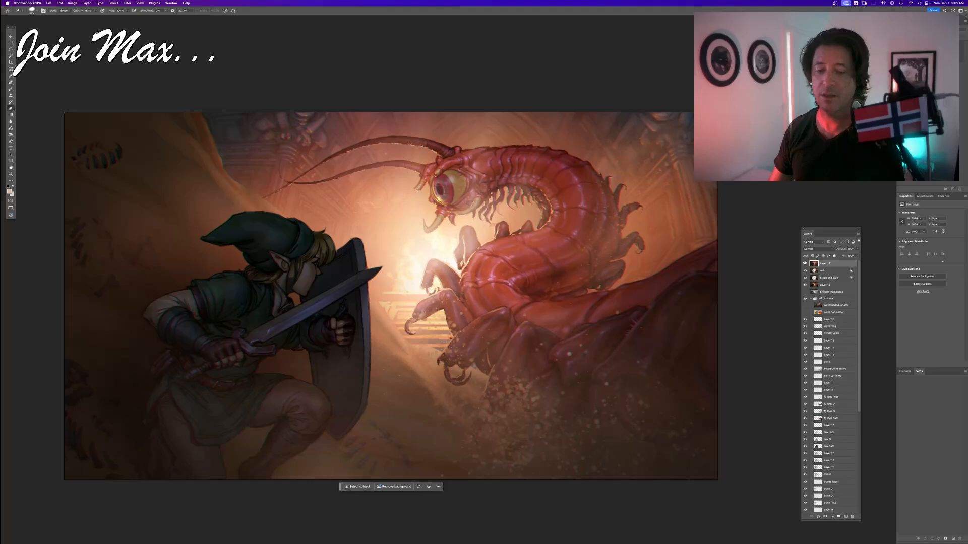
{"action": "left_click_drag", "start_coordinate": [818, 287], "coordinate": [814, 263]}
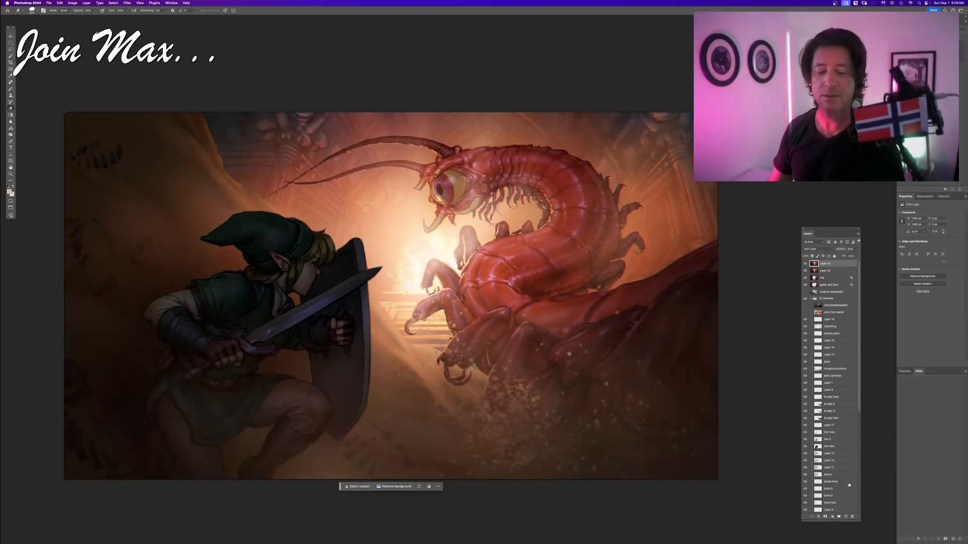
{"action": "left_click", "coordinate": [852, 517]}
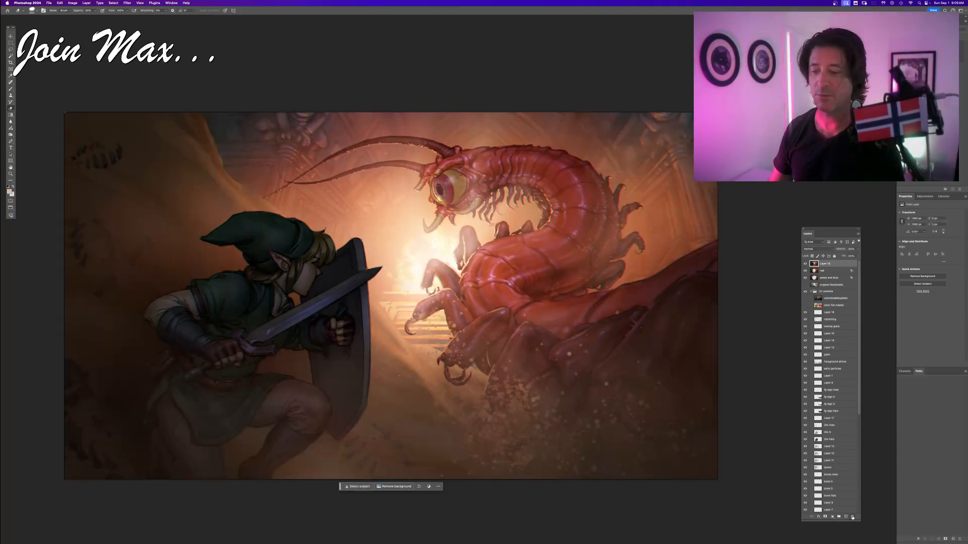
- Review the whole painting at reduced size to judge the overall composition
{"action": "left_click", "coordinate": [818, 334], "text": "ctrl"}
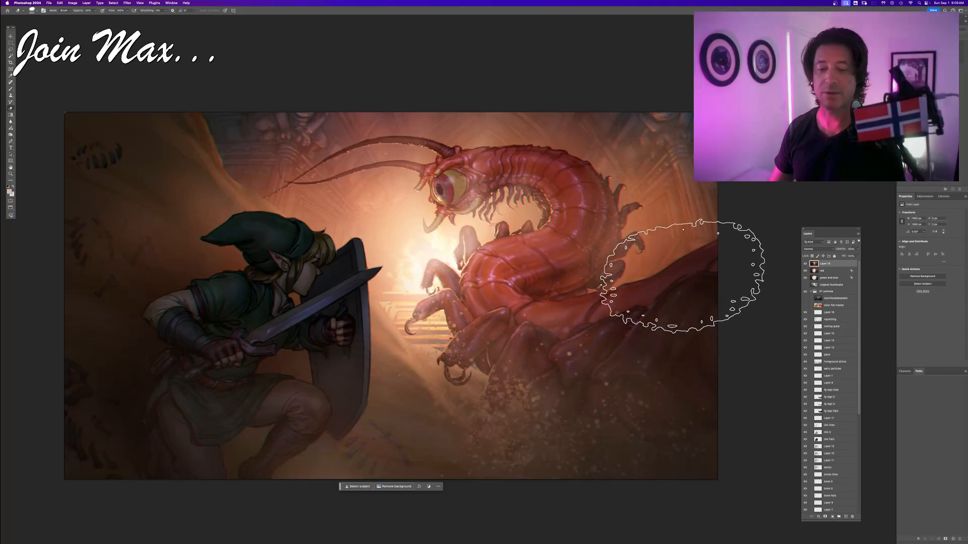
{"action": "key", "text": "ctrl+d"}
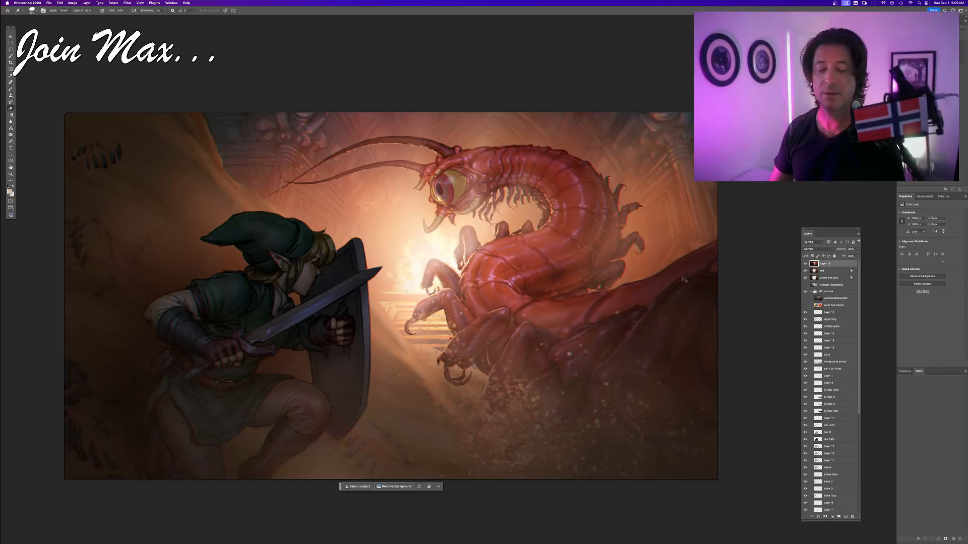
{"action": "key", "text": "ctrl+shift+d"}
{"action": "key", "text": "ctrl+d"}
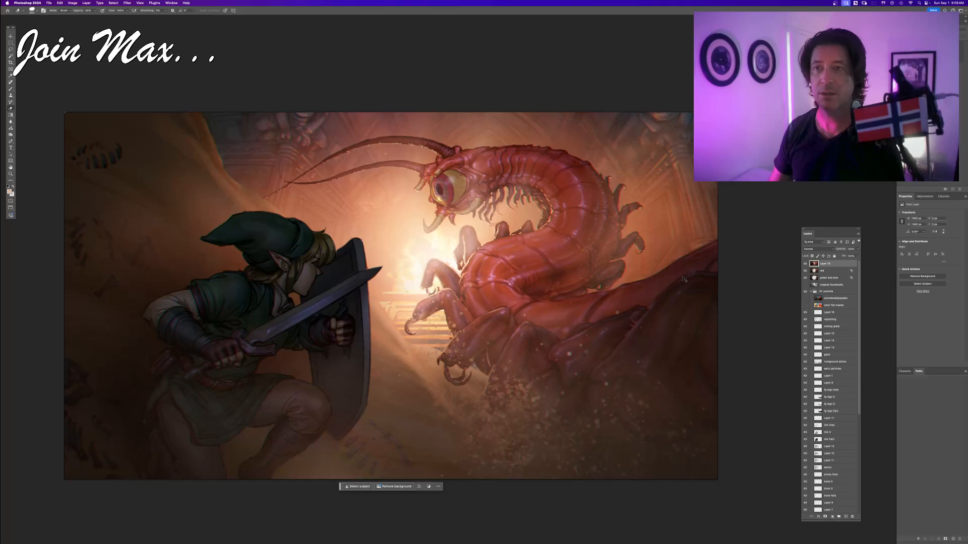
{"action": "key", "text": "ctrl+shift+d"}
{"action": "scroll", "coordinate": [683, 279], "scroll_direction": "down", "scroll_amount": 3}
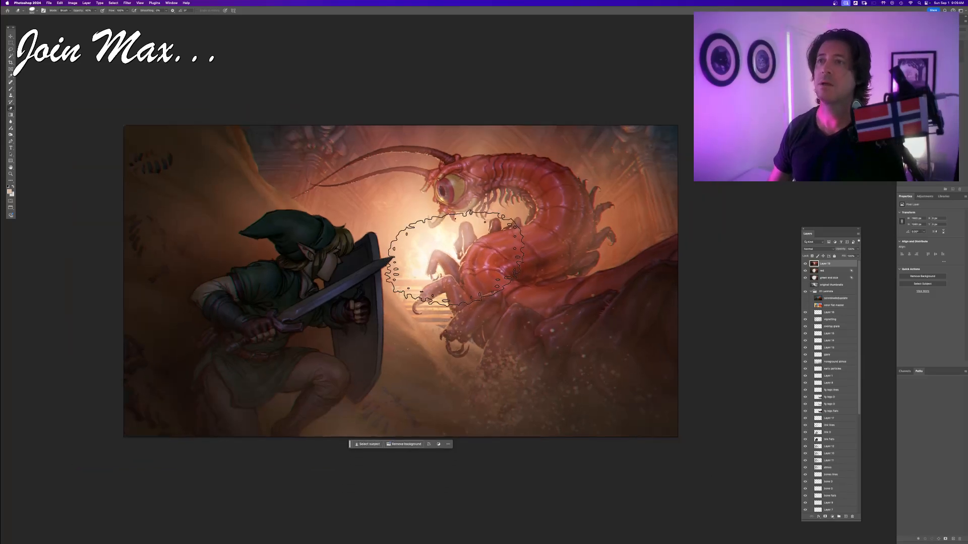
{"action": "scroll", "coordinate": [462, 259], "scroll_direction": "down", "scroll_amount": 3}
{"action": "scroll", "coordinate": [461, 260], "scroll_direction": "up", "scroll_amount": 4}
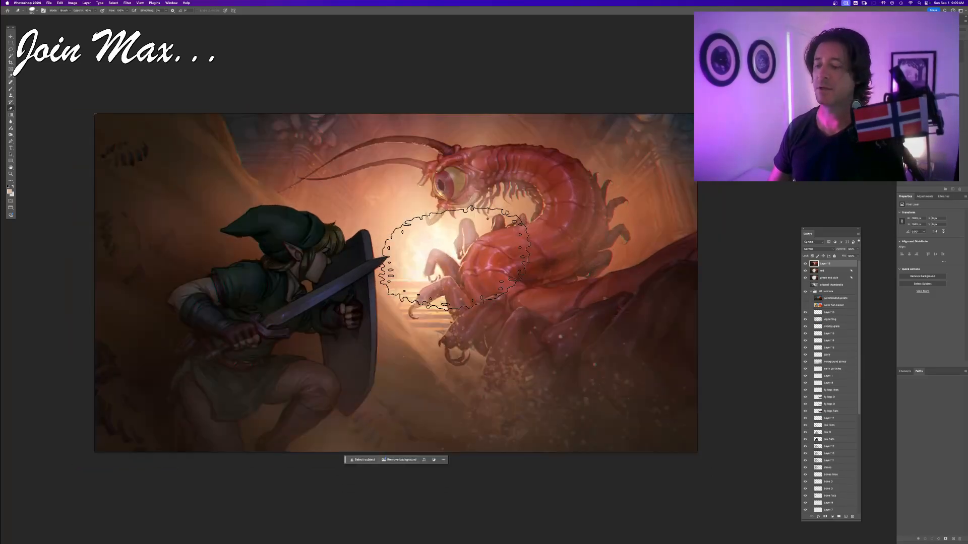
- Switch to Adobe Bridge and preview the saved versions of the elf warrior and centipede painting
{"action": "key", "text": "super+Tab"}
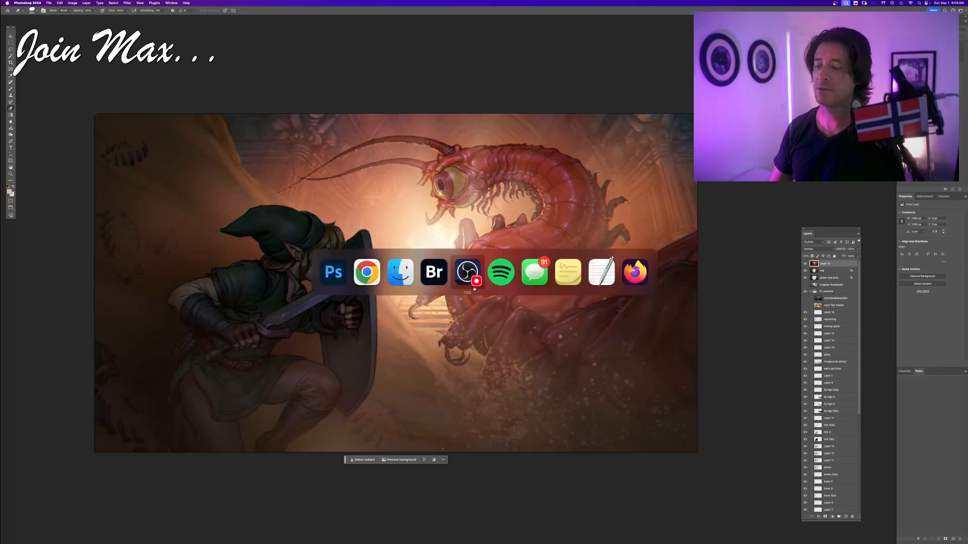
{"action": "left_click", "coordinate": [445, 275]}
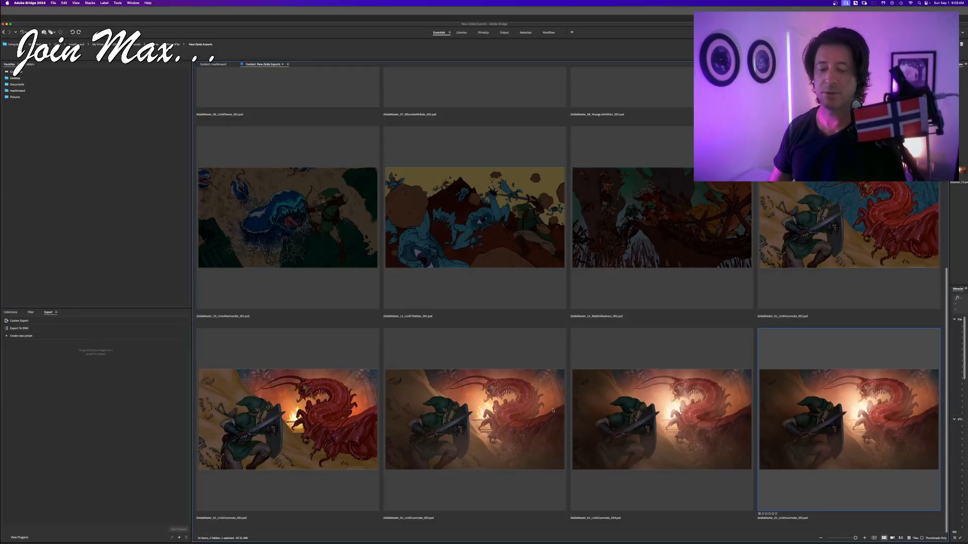
{"action": "left_click", "coordinate": [344, 408]}
{"action": "key", "text": "space"}
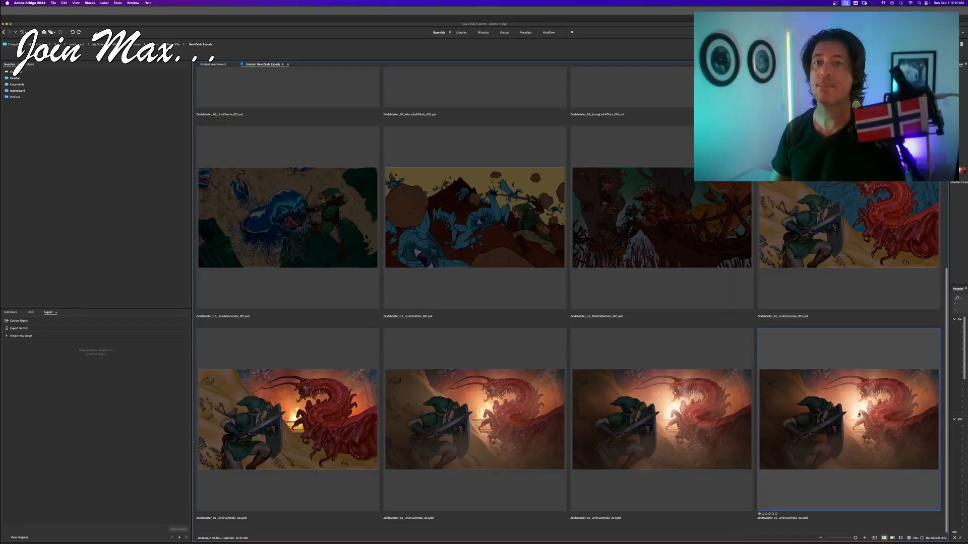
{"action": "mouse_move", "coordinate": [883, 418]}
{"action": "left_mouse_down"}
{"action": "mouse_move", "coordinate": [628, 543]}
{"action": "mouse_move", "coordinate": [768, 414]}
{"action": "mouse_move", "coordinate": [779, 496]}
{"action": "mouse_move", "coordinate": [792, 476]}
{"action": "mouse_move", "coordinate": [777, 449]}
{"action": "mouse_move", "coordinate": [762, 477]}
{"action": "mouse_move", "coordinate": [822, 447]}
{"action": "mouse_move", "coordinate": [876, 474]}
{"action": "mouse_move", "coordinate": [856, 450]}
{"action": "mouse_move", "coordinate": [825, 456]}
{"action": "mouse_move", "coordinate": [784, 482]}
{"action": "mouse_move", "coordinate": [566, 543]}
{"action": "mouse_move", "coordinate": [338, 537]}
{"action": "left_mouse_up"}
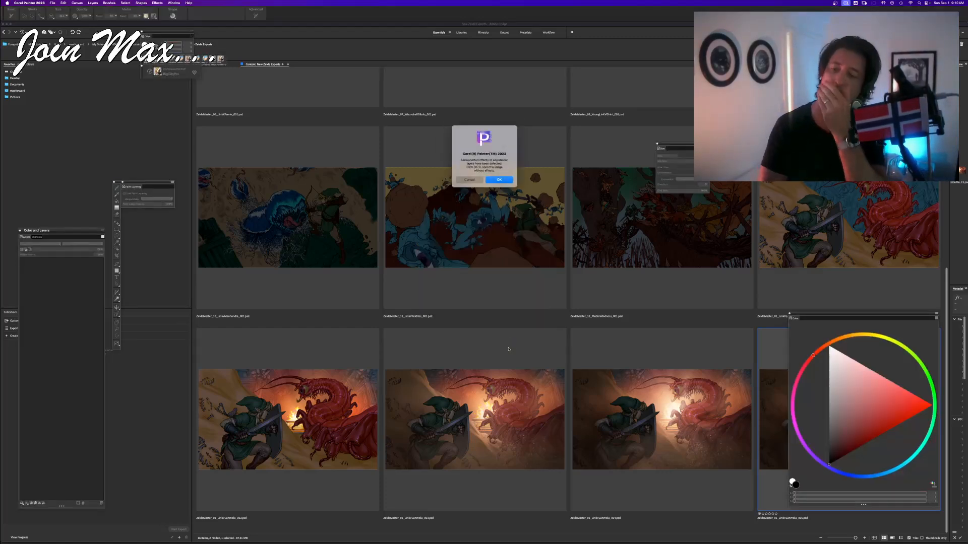
{"action": "left_click", "coordinate": [469, 180]}
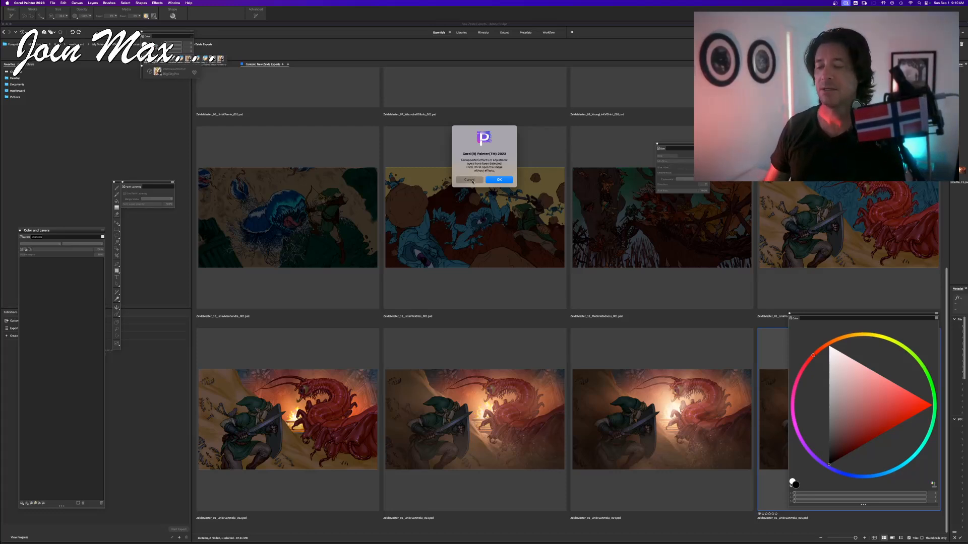
{"action": "left_click", "coordinate": [737, 443]}
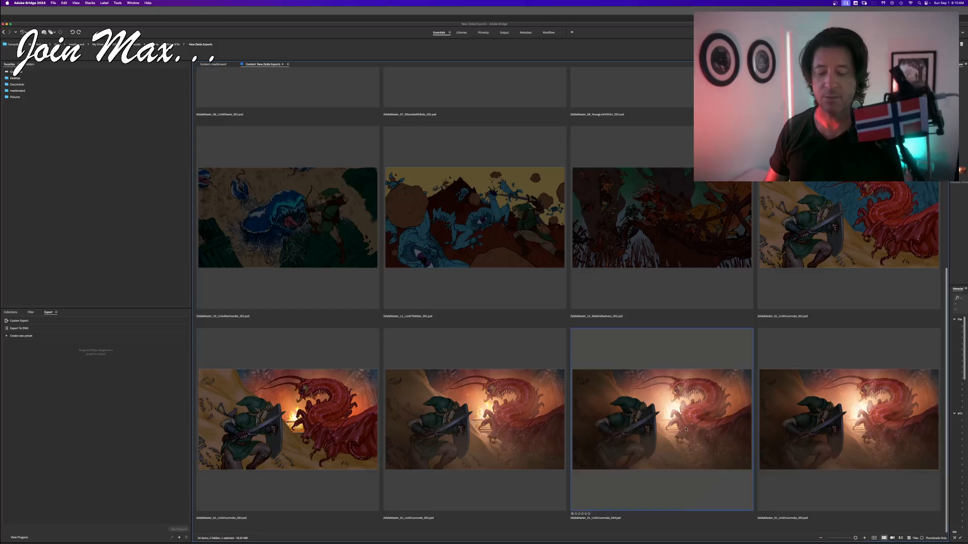
- Switch from Bridge back to Photoshop and bring the dark lower-right area of the painting into close view
{"action": "mouse_move", "coordinate": [777, 445]}
{"action": "left_mouse_down"}
{"action": "mouse_move", "coordinate": [750, 471]}
{"action": "mouse_move", "coordinate": [414, 535]}
{"action": "mouse_move", "coordinate": [368, 533]}
{"action": "left_mouse_up"}
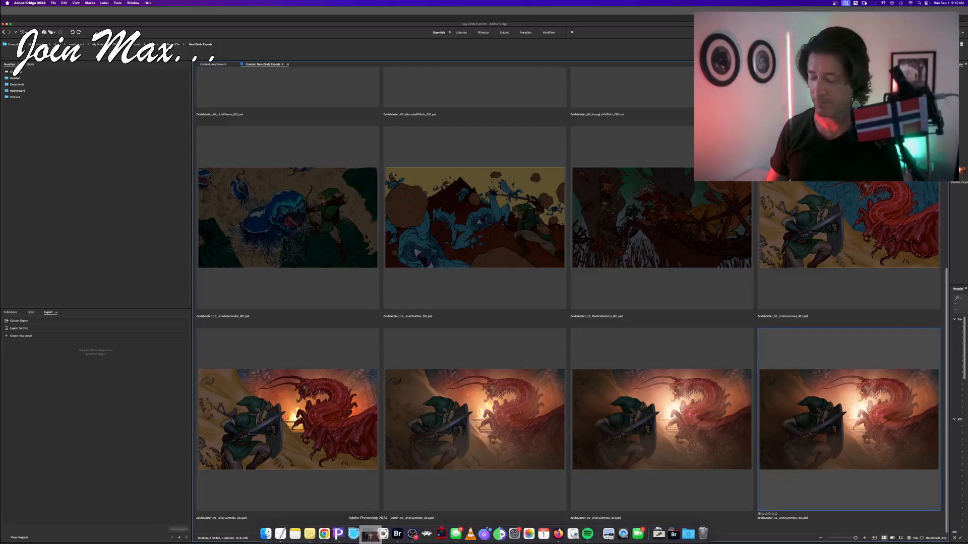
{"action": "left_click_drag", "start_coordinate": [560, 271], "coordinate": [398, 245]}
{"action": "scroll", "coordinate": [493, 333], "scroll_direction": "up", "scroll_amount": 1}
{"action": "scroll", "coordinate": [487, 332], "scroll_direction": "up", "scroll_amount": 3}
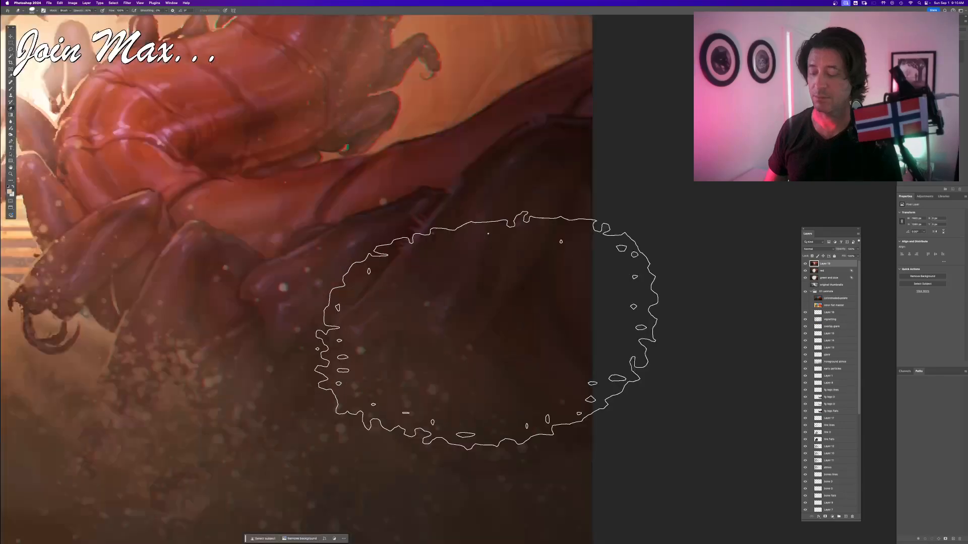
{"action": "scroll", "coordinate": [479, 328], "scroll_direction": "down", "scroll_amount": 2}
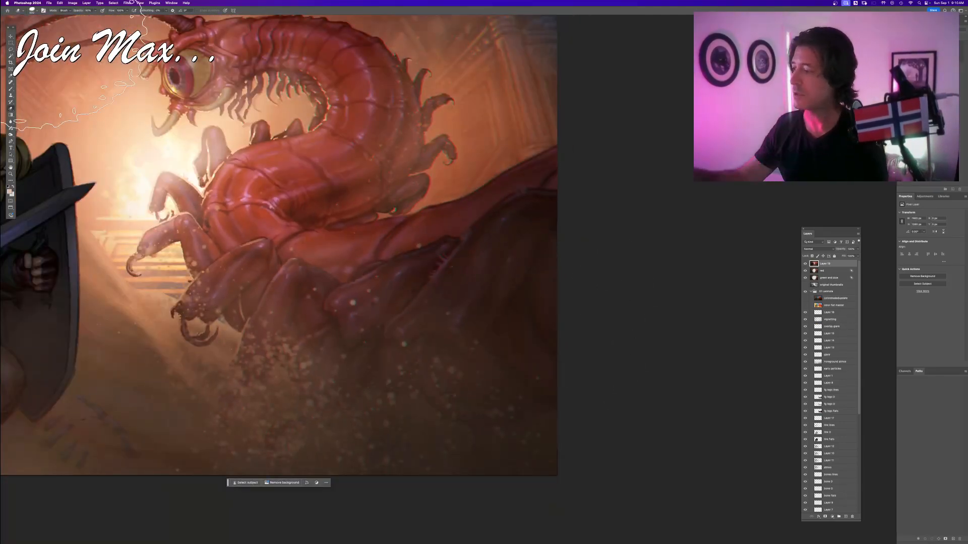
- Try the current brush with a broad cream stroke across the dust below the centipede, and undo it
{"action": "key", "text": "b"}
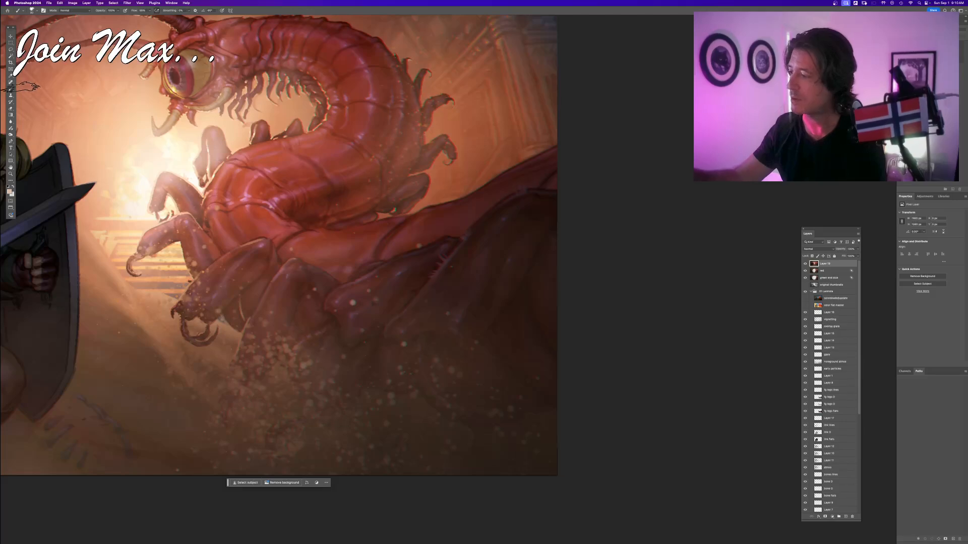
{"action": "left_click", "coordinate": [44, 10]}
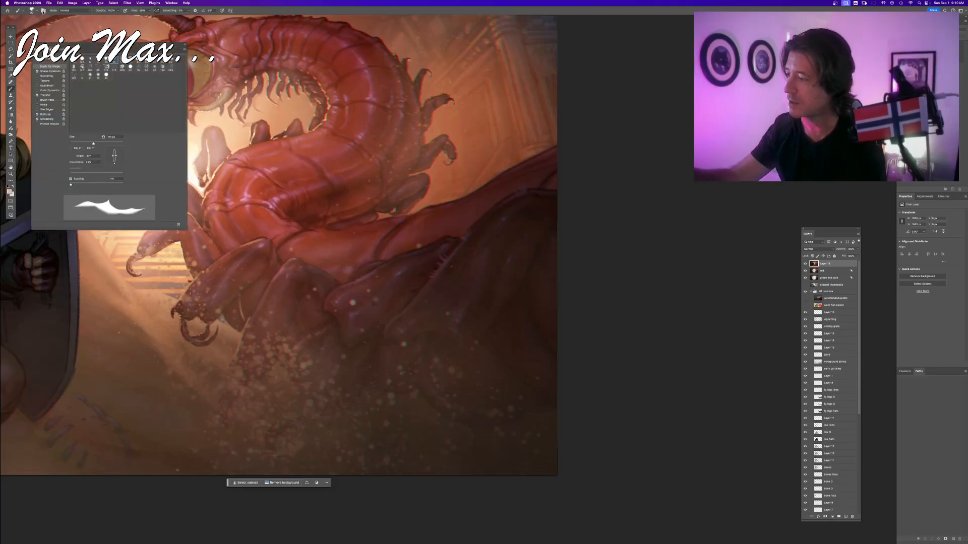
{"action": "left_click", "coordinate": [43, 11]}
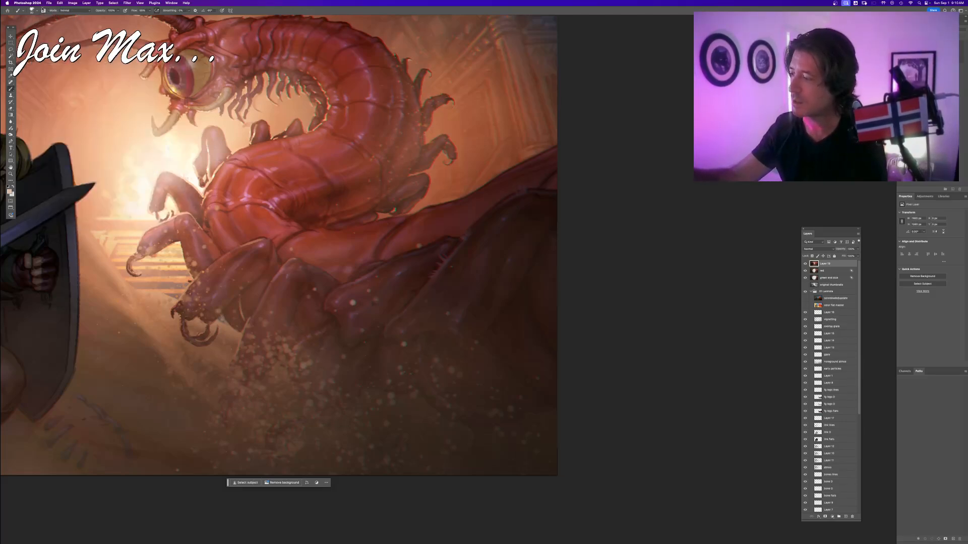
{"action": "mouse_move", "coordinate": [438, 431]}
{"action": "left_mouse_down"}
{"action": "mouse_move", "coordinate": [410, 389]}
{"action": "mouse_move", "coordinate": [241, 356]}
{"action": "left_mouse_up"}
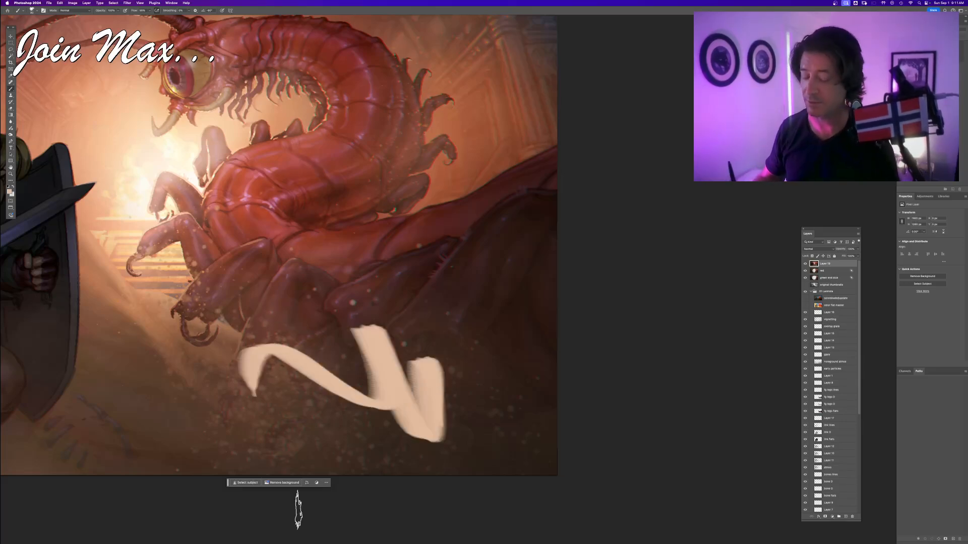
{"action": "key", "text": "super+z"}
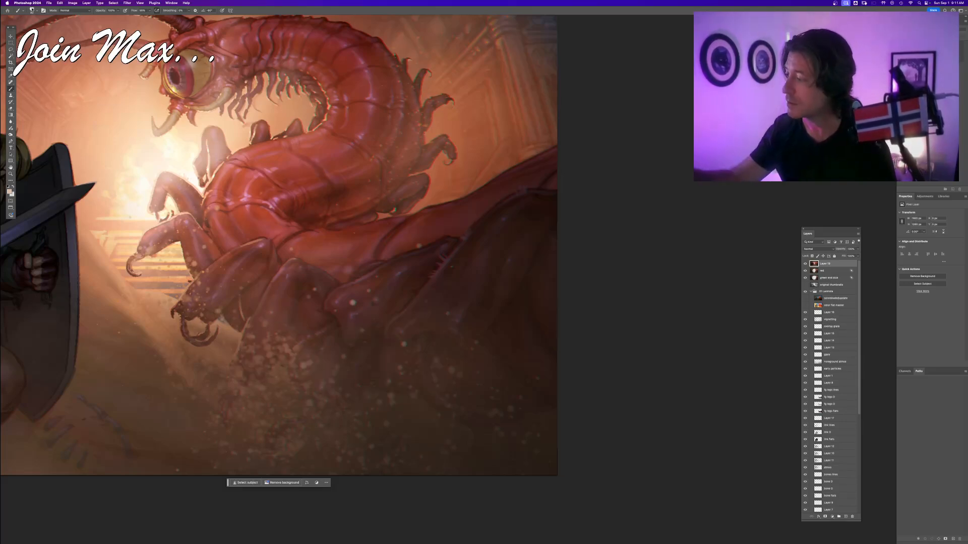
- Enlarge the brush picker and choose the Ultimate Inking Thick 'n Thin brush from Wet Media Brushes
{"action": "left_click", "coordinate": [32, 11]}
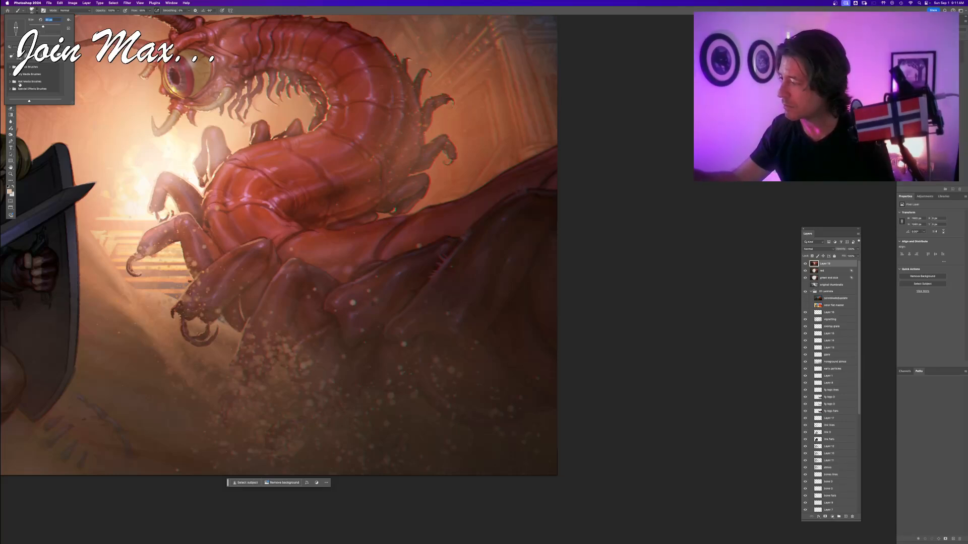
{"action": "left_click_drag", "start_coordinate": [71, 104], "coordinate": [144, 252]}
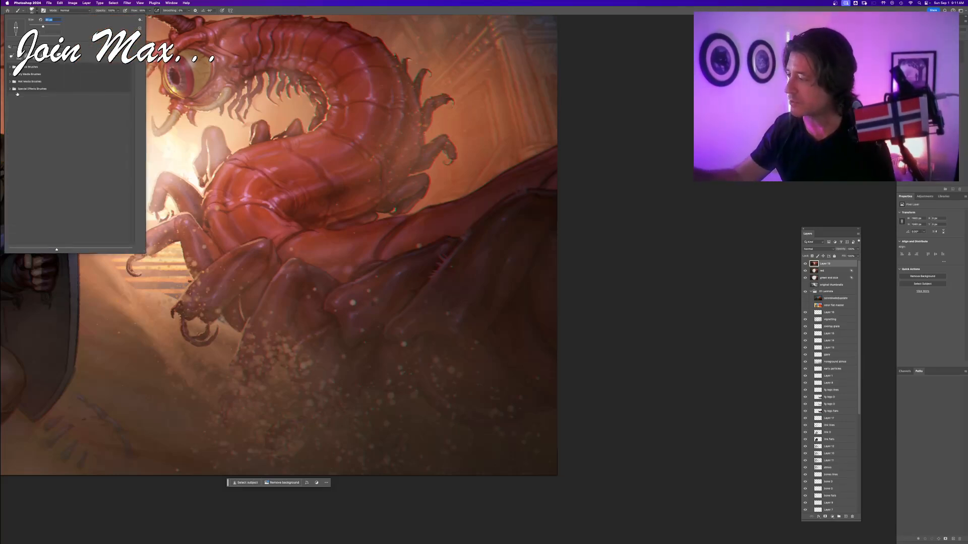
{"action": "left_click", "coordinate": [11, 89]}
{"action": "left_click", "coordinate": [11, 82]}
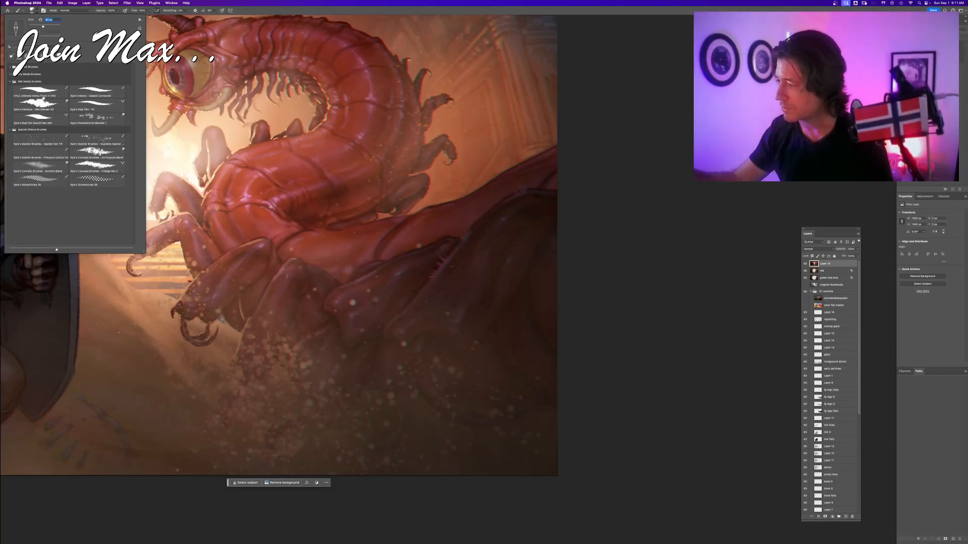
{"action": "left_click", "coordinate": [35, 90]}
- Test the inking brush with strokes over the centipede's lower legs and the dust, and undo them
{"action": "mouse_move", "coordinate": [383, 330]}
{"action": "left_mouse_down"}
{"action": "mouse_move", "coordinate": [342, 334]}
{"action": "mouse_move", "coordinate": [373, 419]}
{"action": "mouse_move", "coordinate": [253, 318]}
{"action": "left_mouse_up"}
{"action": "left_click_drag", "start_coordinate": [359, 406], "coordinate": [222, 416]}
{"action": "key", "text": "super+z"}
{"action": "key", "text": "super+z"}
{"action": "key", "text": "super+z"}
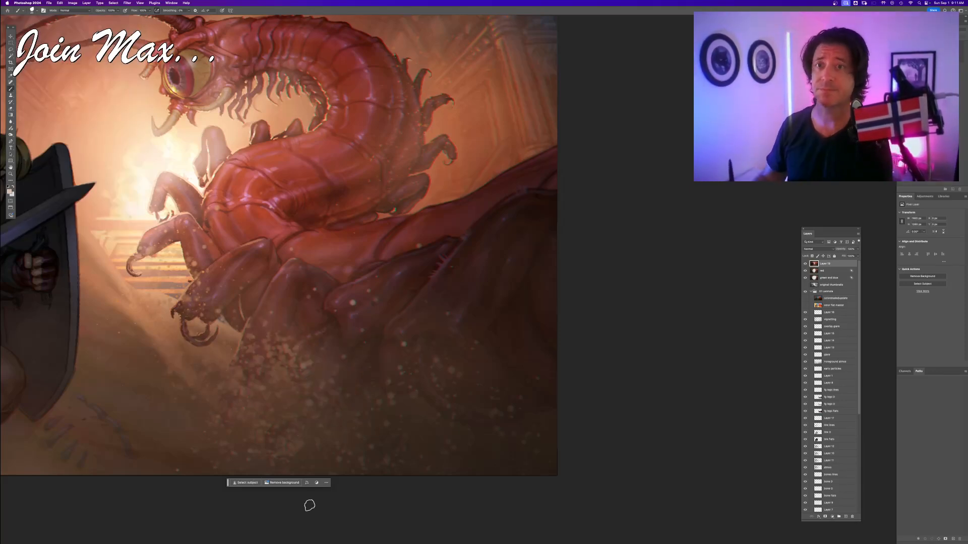
- Reduce the inking brush size and add a new empty layer at the top of the layer stack
{"action": "key", "text": "p"}
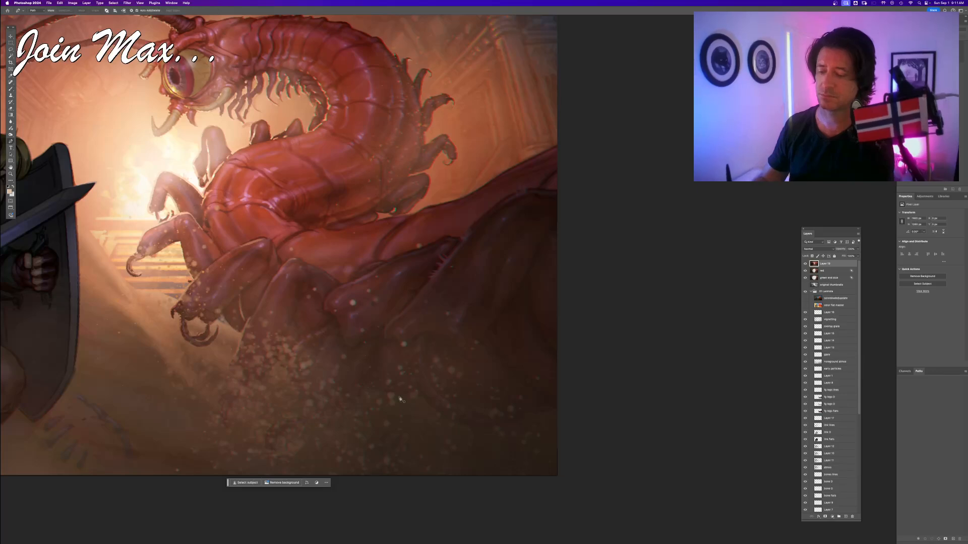
{"action": "key", "text": "b"}
{"action": "key", "text": "bracketleft"}
{"action": "key", "text": "bracketleft"}
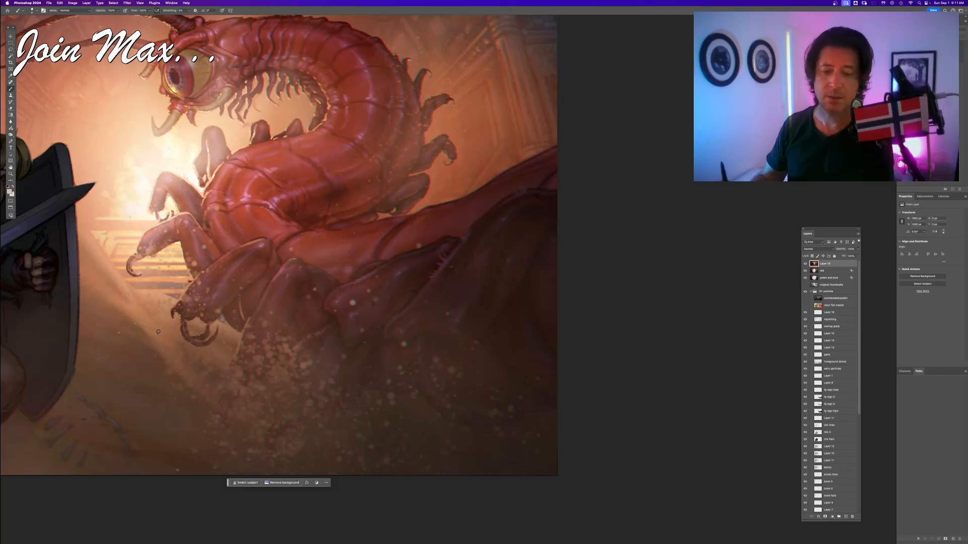
{"action": "left_click", "coordinate": [845, 518]}
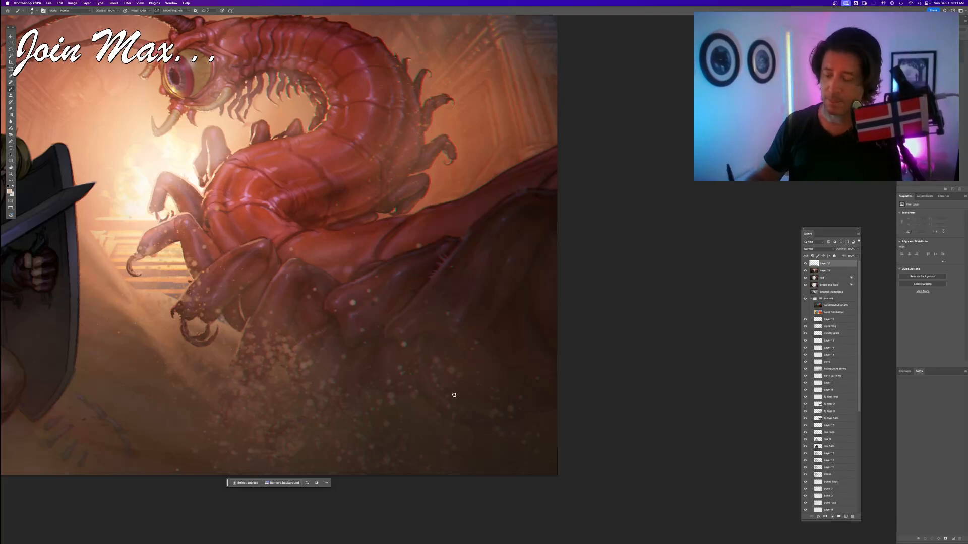
- Hand-letter the artist's two-line signature in cream near the painting's lower-right corner, undoing strokes that miss
{"action": "mouse_move", "coordinate": [425, 398]}
{"action": "left_mouse_down"}
{"action": "mouse_move", "coordinate": [431, 420]}
{"action": "mouse_move", "coordinate": [440, 415]}
{"action": "left_mouse_up"}
{"action": "key", "text": "super+z"}
{"action": "key", "text": "super+z"}
{"action": "mouse_move", "coordinate": [444, 396]}
{"action": "left_mouse_down"}
{"action": "mouse_move", "coordinate": [439, 417]}
{"action": "mouse_move", "coordinate": [450, 422]}
{"action": "left_mouse_up"}
{"action": "mouse_move", "coordinate": [457, 394]}
{"action": "left_mouse_down"}
{"action": "mouse_move", "coordinate": [465, 420]}
{"action": "mouse_move", "coordinate": [464, 406]}
{"action": "mouse_move", "coordinate": [480, 420]}
{"action": "mouse_move", "coordinate": [446, 426]}
{"action": "mouse_move", "coordinate": [433, 454]}
{"action": "mouse_move", "coordinate": [443, 438]}
{"action": "mouse_move", "coordinate": [447, 453]}
{"action": "left_mouse_up"}
{"action": "mouse_move", "coordinate": [449, 452]}
{"action": "left_mouse_down"}
{"action": "mouse_move", "coordinate": [467, 427]}
{"action": "mouse_move", "coordinate": [470, 453]}
{"action": "mouse_move", "coordinate": [467, 427]}
{"action": "left_mouse_up"}
{"action": "key", "text": "super+z"}
{"action": "key", "text": "super+z"}
{"action": "key", "text": "super+z"}
{"action": "key", "text": "super+z"}
{"action": "key", "text": "super+z"}
{"action": "key", "text": "super+z"}
{"action": "key", "text": "super+z"}
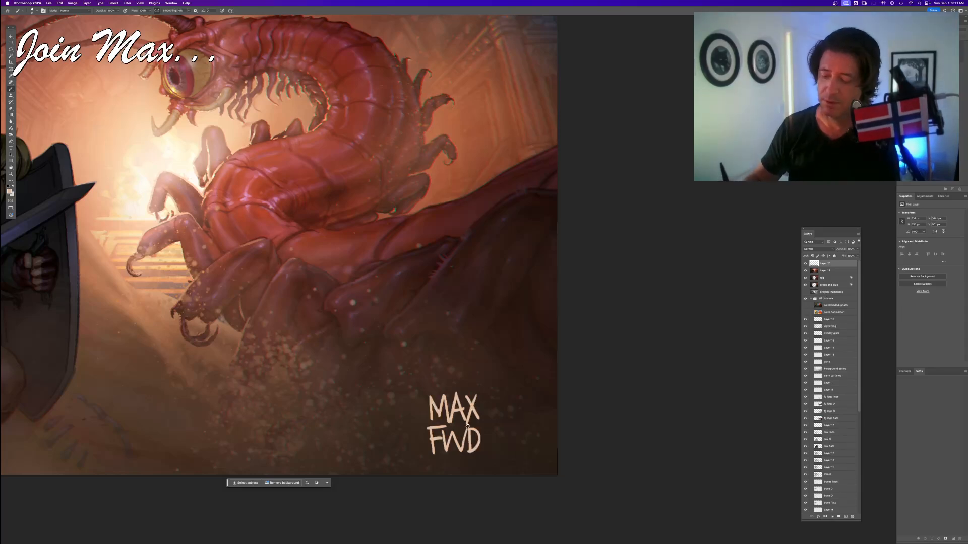
- Undo the second line of the signature and letter it again, slightly wider, under the first line
{"action": "key", "text": "super+z"}
{"action": "key", "text": "super+z"}
{"action": "key", "text": "super+z"}
{"action": "key", "text": "super+z"}
{"action": "key", "text": "super+z"}
{"action": "key", "text": "super+z"}
{"action": "key", "text": "super+z"}
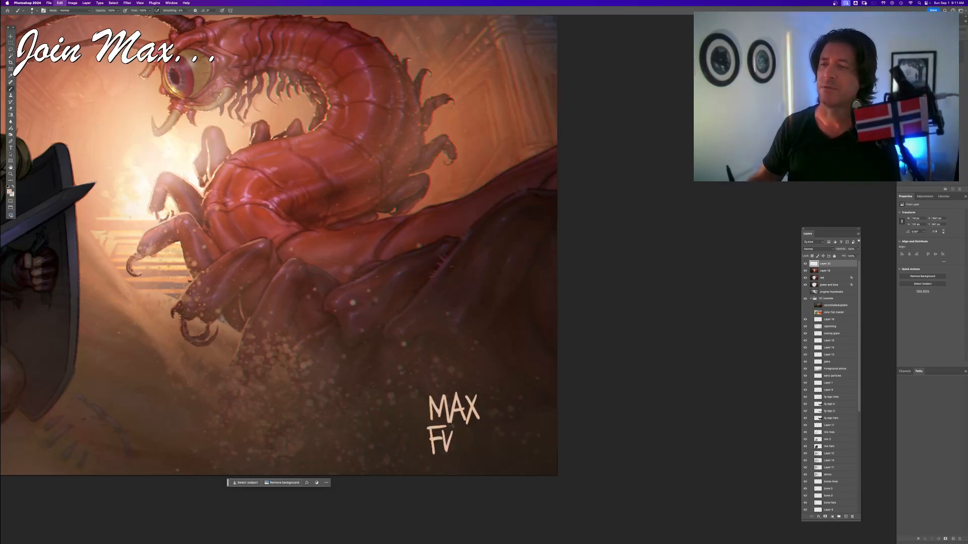
{"action": "key", "text": "super+z"}
{"action": "mouse_move", "coordinate": [429, 428]}
{"action": "left_mouse_down"}
{"action": "mouse_move", "coordinate": [432, 454]}
{"action": "mouse_move", "coordinate": [443, 428]}
{"action": "mouse_move", "coordinate": [448, 453]}
{"action": "mouse_move", "coordinate": [464, 431]}
{"action": "mouse_move", "coordinate": [471, 452]}
{"action": "left_mouse_up"}
{"action": "key", "text": "super+z"}
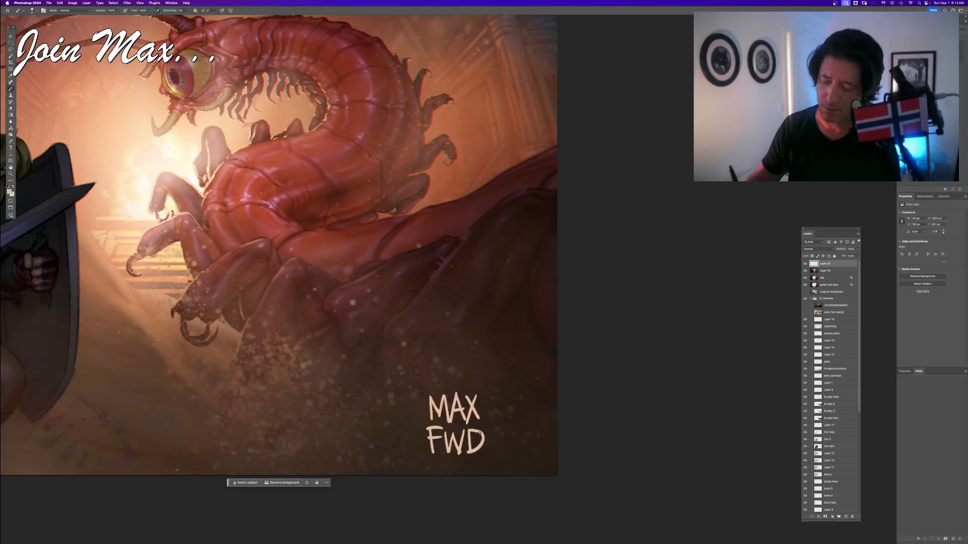
- Draw a square cream frame around the two-line signature, redoing the sides that miss
{"action": "left_click_drag", "start_coordinate": [421, 386], "coordinate": [423, 456]}
{"action": "key", "text": "super+z"}
{"action": "mouse_move", "coordinate": [421, 385]}
{"action": "left_mouse_down"}
{"action": "mouse_move", "coordinate": [419, 463]}
{"action": "mouse_move", "coordinate": [485, 459]}
{"action": "left_mouse_up"}
{"action": "key", "text": "super+z"}
{"action": "left_click_drag", "start_coordinate": [418, 458], "coordinate": [490, 459]}
{"action": "left_click_drag", "start_coordinate": [488, 388], "coordinate": [488, 457]}
{"action": "left_click_drag", "start_coordinate": [488, 388], "coordinate": [422, 386]}
- Scale the framed signature down and move it closer to the painting's lower-right corner
{"action": "scroll", "coordinate": [420, 387], "scroll_direction": "down", "scroll_amount": 5}
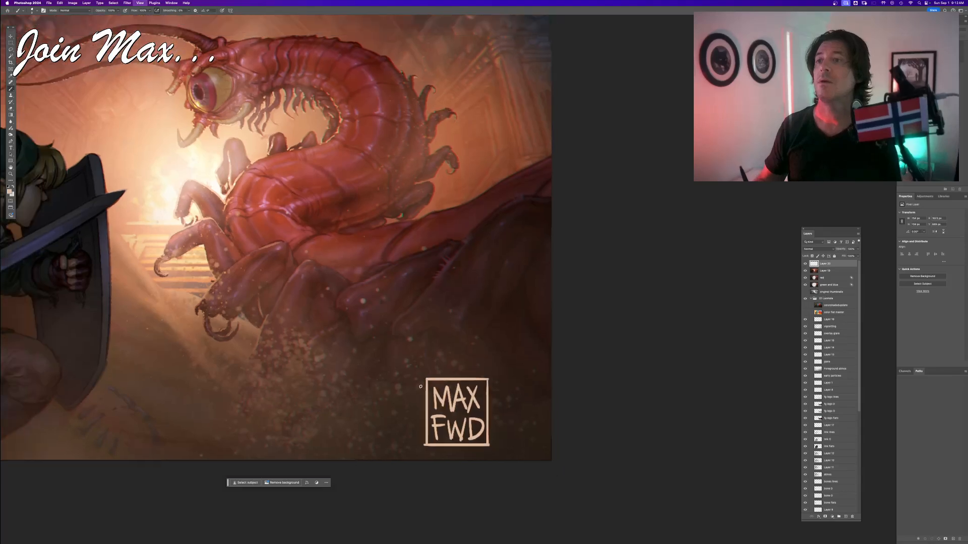
{"action": "scroll", "coordinate": [421, 387], "scroll_direction": "up", "scroll_amount": 5}
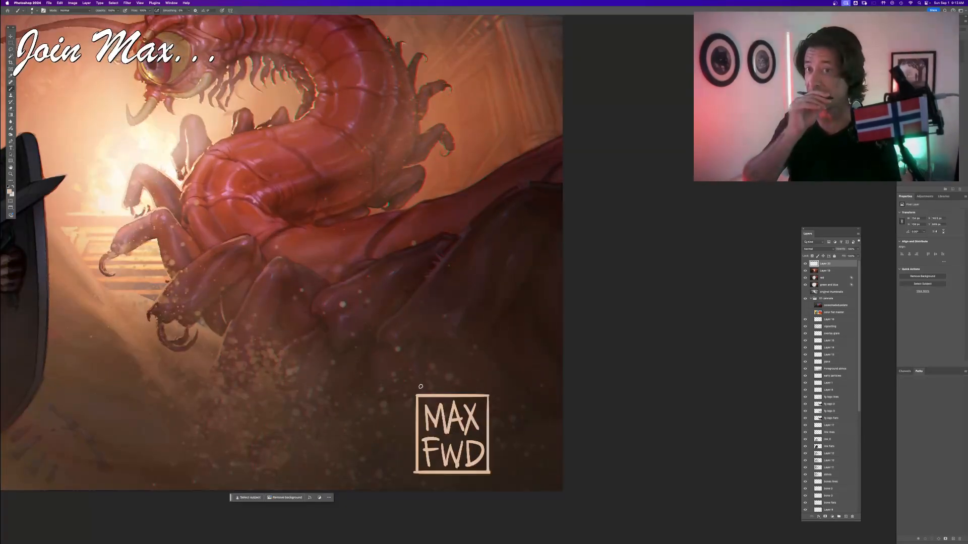
{"action": "key", "text": "v"}
{"action": "left_click", "coordinate": [413, 393]}
{"action": "left_click_drag", "start_coordinate": [413, 393], "coordinate": [524, 456]}
{"action": "scroll", "coordinate": [443, 336], "scroll_direction": "down", "scroll_amount": 3}
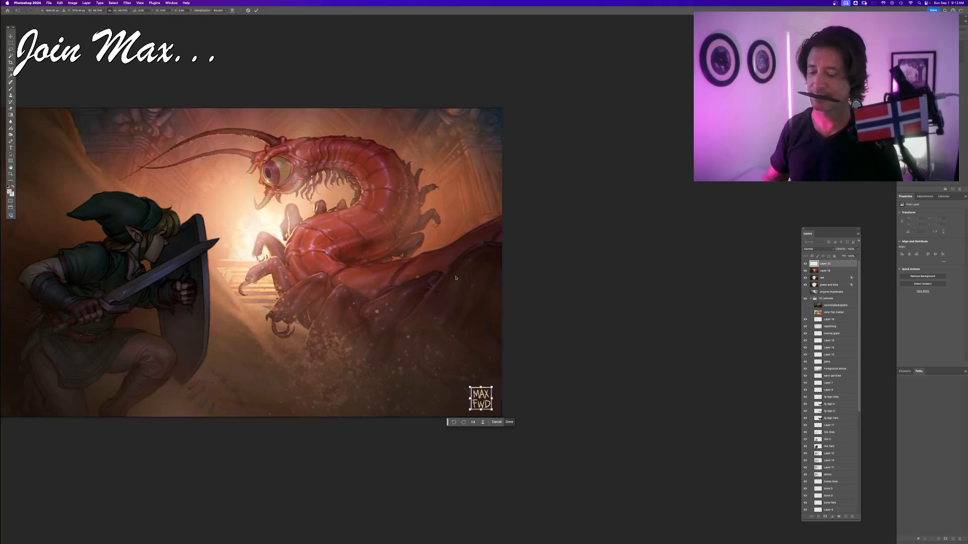
- Try the Multiply blend mode on the signature layer and set it back to Normal
{"action": "left_click", "coordinate": [812, 247]}
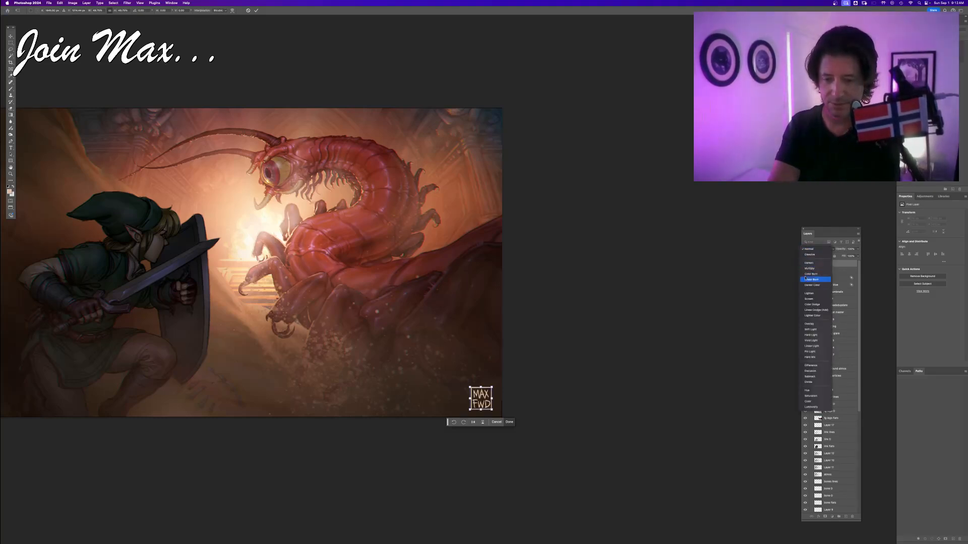
{"action": "left_click", "coordinate": [807, 268]}
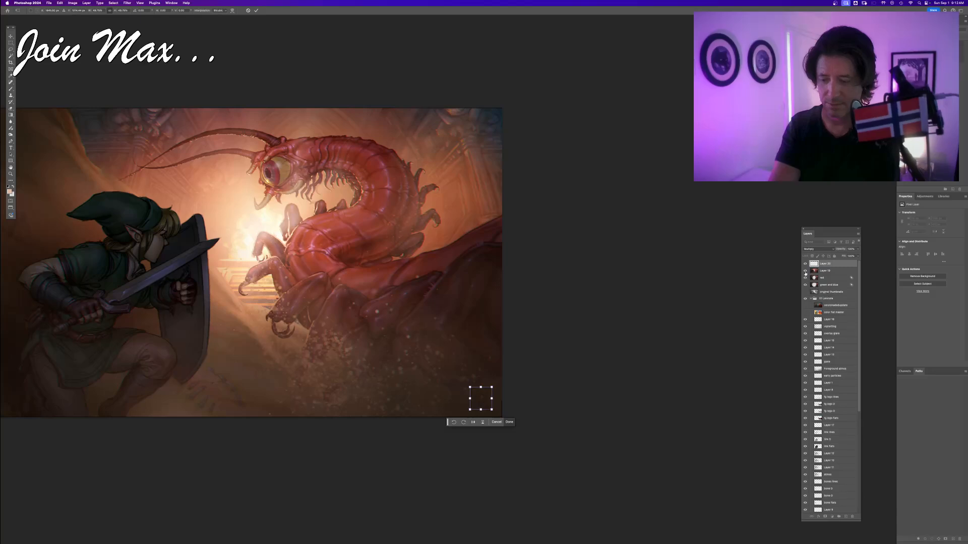
{"action": "left_click", "coordinate": [806, 250]}
{"action": "key", "text": "Up"}
{"action": "key", "text": "Up"}
{"action": "key", "text": "Up"}
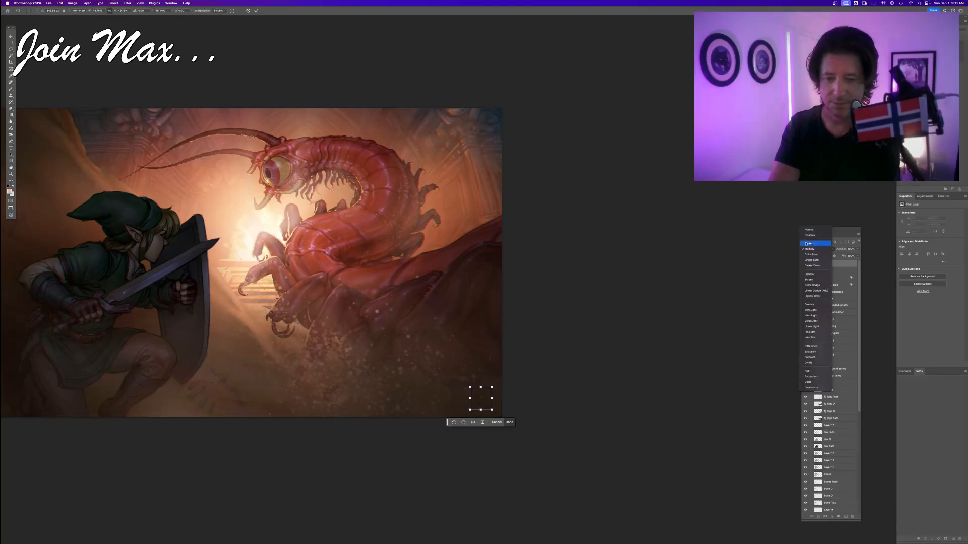
{"action": "key", "text": "Return"}
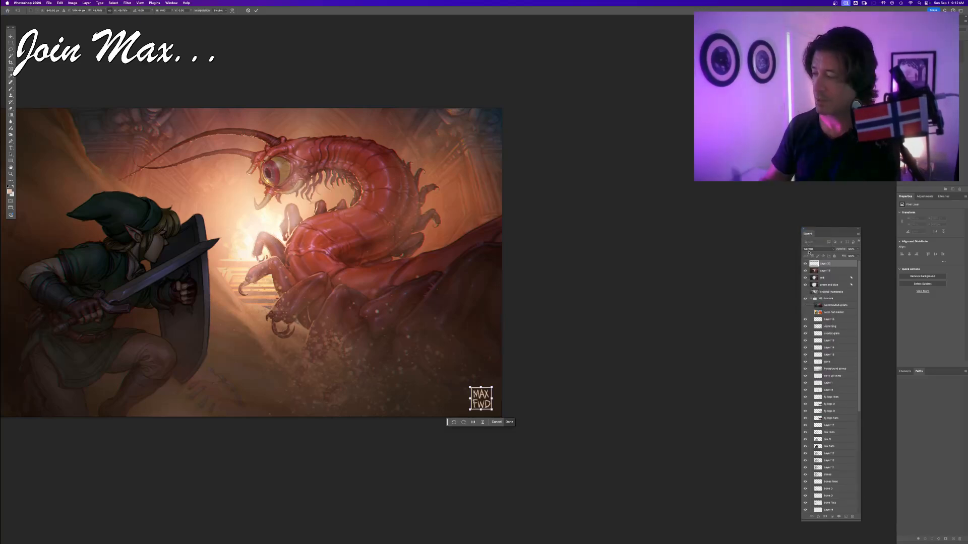
- Commit the signature's transform, lock its layer's transparency, and fill the signature with a muted red sampled from the painting
{"action": "key", "text": "Return"}
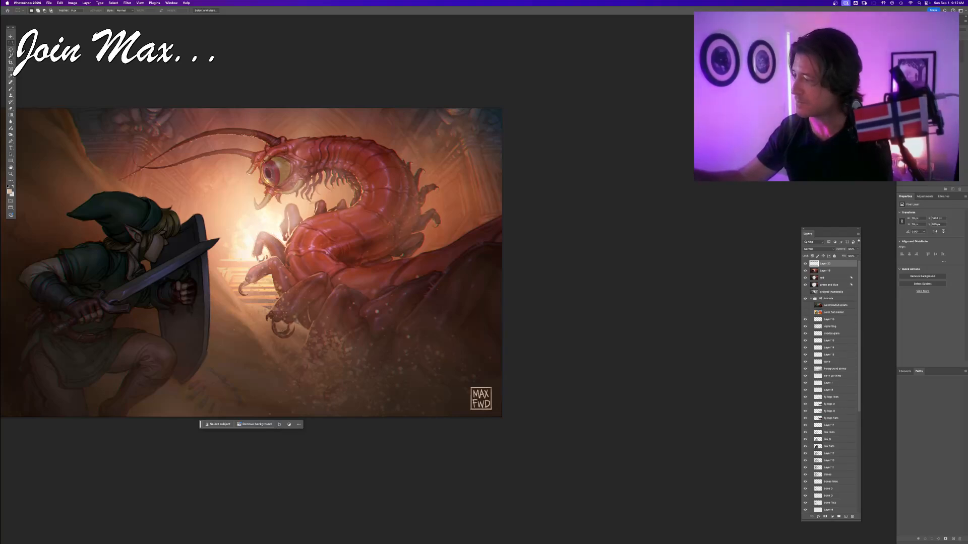
{"action": "left_click", "coordinate": [11, 75]}
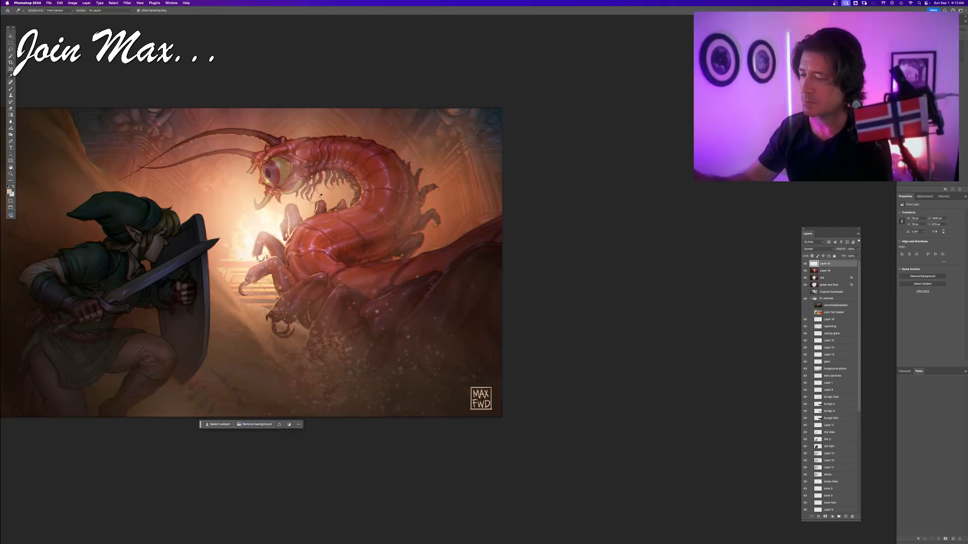
{"action": "left_click", "coordinate": [453, 224]}
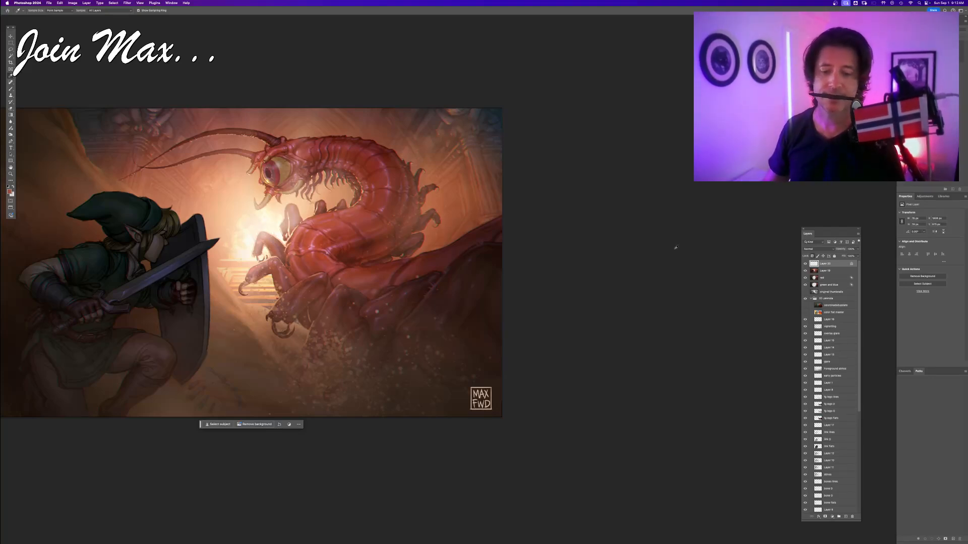
{"action": "left_click", "coordinate": [59, 2]}
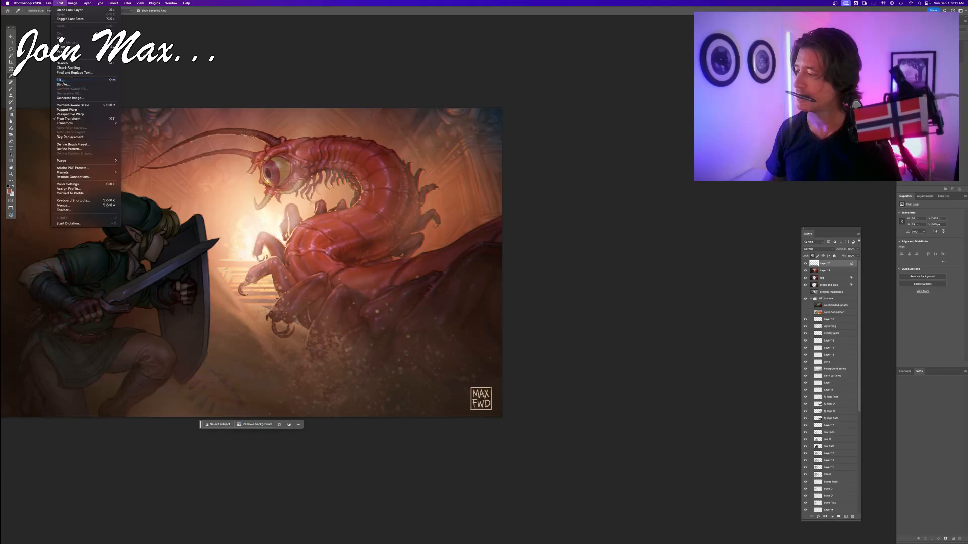
{"action": "left_click", "coordinate": [61, 80]}
{"action": "key", "text": "Return"}
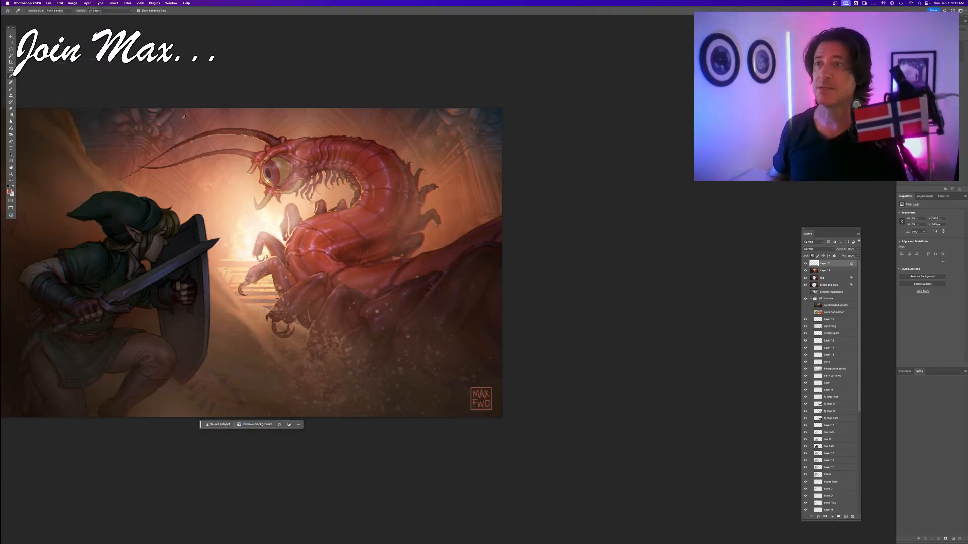
- Lower the signature layer's opacity so the mark blends into the dark ground, and check it against the whole painting
{"action": "scroll", "coordinate": [239, 120], "scroll_direction": "left", "scroll_amount": 5}
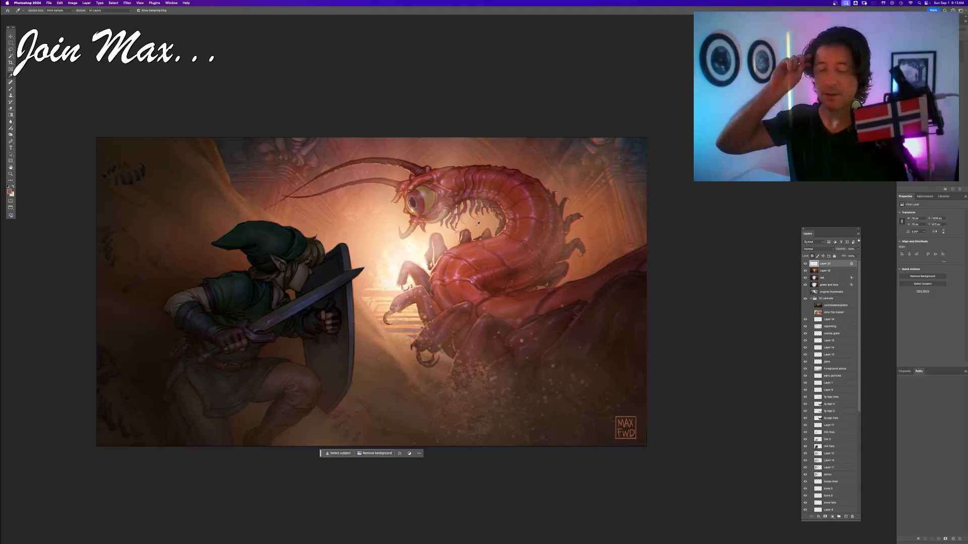
{"action": "left_click_drag", "start_coordinate": [841, 249], "coordinate": [837, 249]}
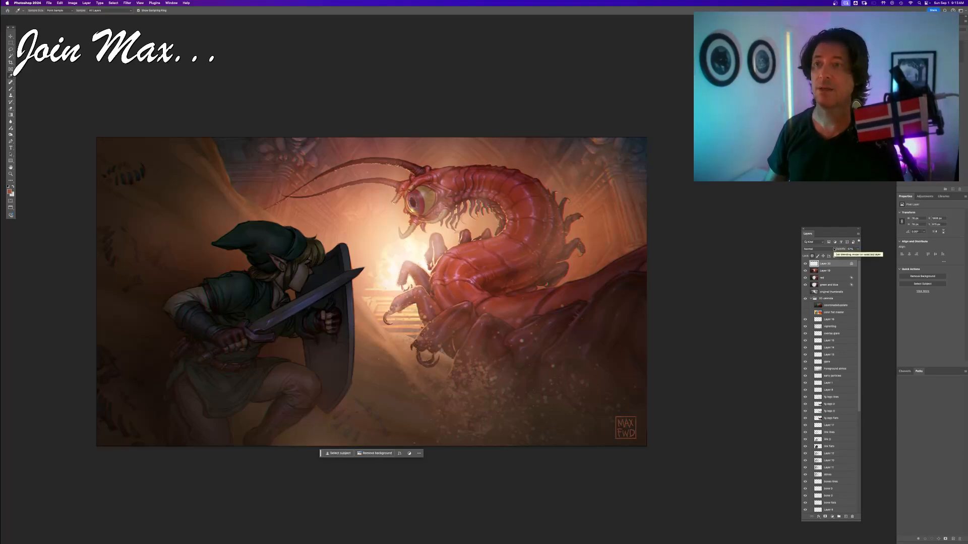
{"action": "left_click_drag", "start_coordinate": [834, 249], "coordinate": [836, 252]}
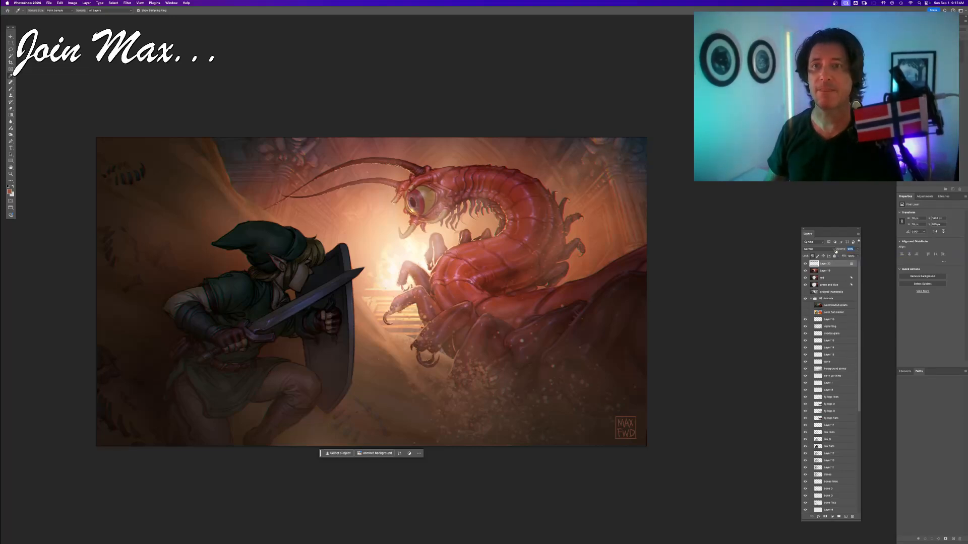
{"action": "left_click_drag", "start_coordinate": [639, 349], "coordinate": [663, 349]}
{"action": "left_click_drag", "start_coordinate": [497, 323], "coordinate": [577, 330]}
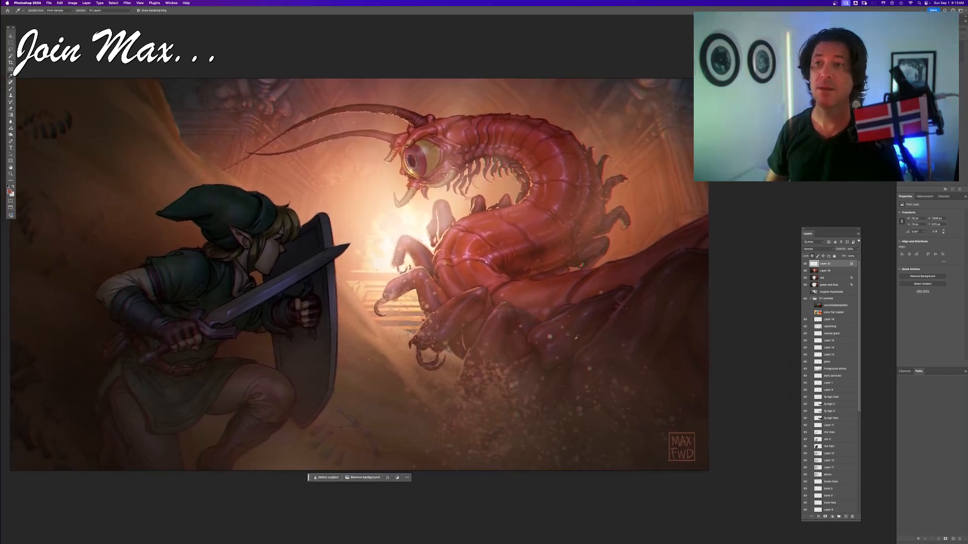
{"action": "left_click_drag", "start_coordinate": [487, 282], "coordinate": [497, 287]}
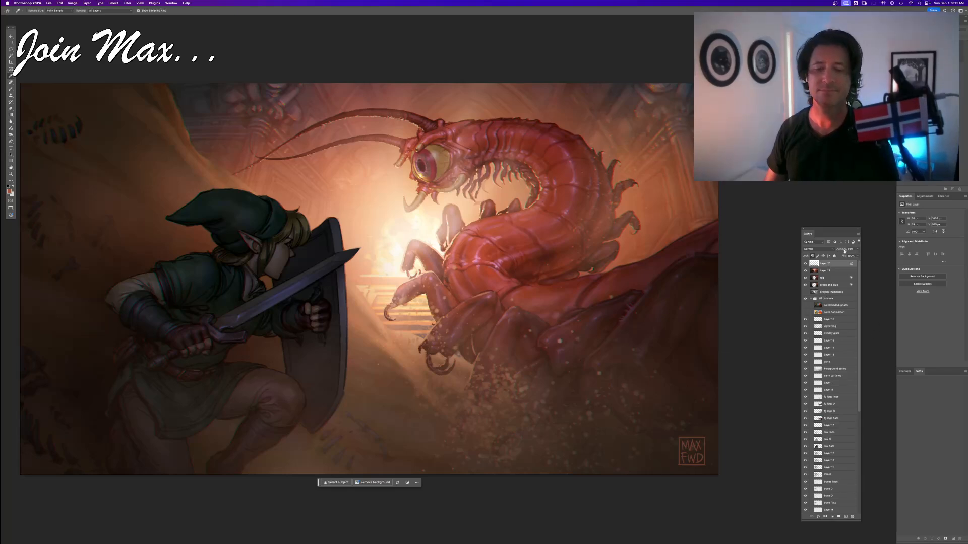
- Reduce the signature layer's opacity further to a faint mark and check its visibility against the whole painting
{"action": "left_click_drag", "start_coordinate": [834, 252], "coordinate": [842, 249]}
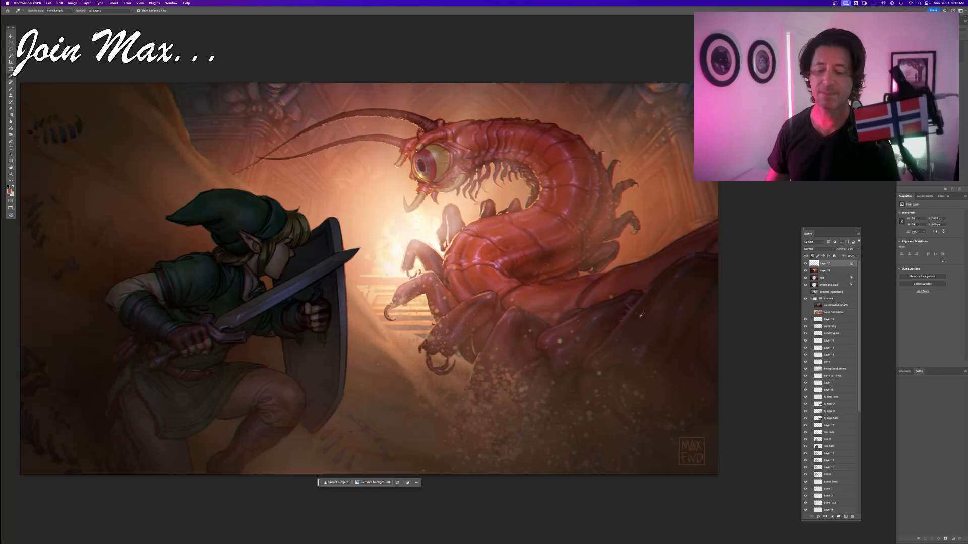
{"action": "scroll", "coordinate": [538, 298], "scroll_direction": "down", "scroll_amount": 3}
{"action": "scroll", "coordinate": [537, 297], "scroll_direction": "up", "scroll_amount": 1}
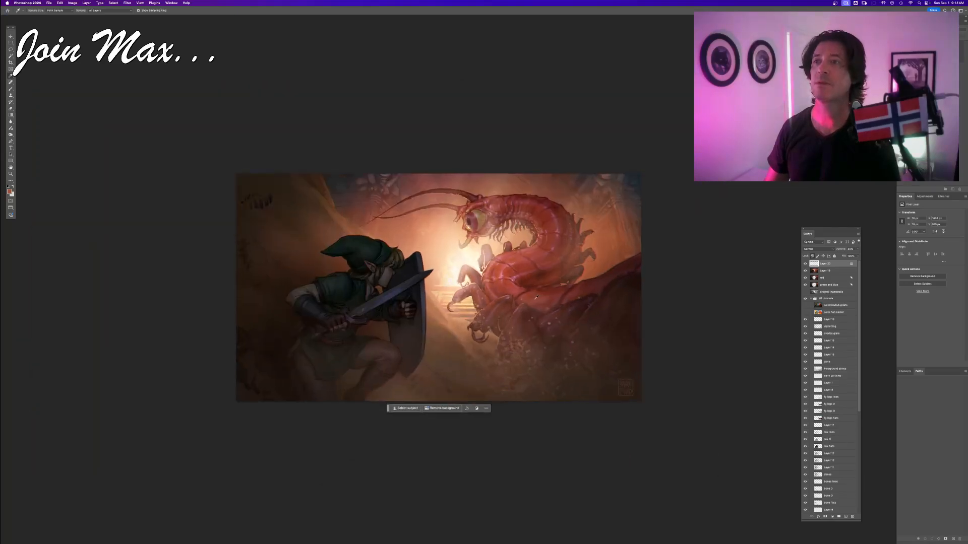
{"action": "scroll", "coordinate": [539, 290], "scroll_direction": "down", "scroll_amount": 1}
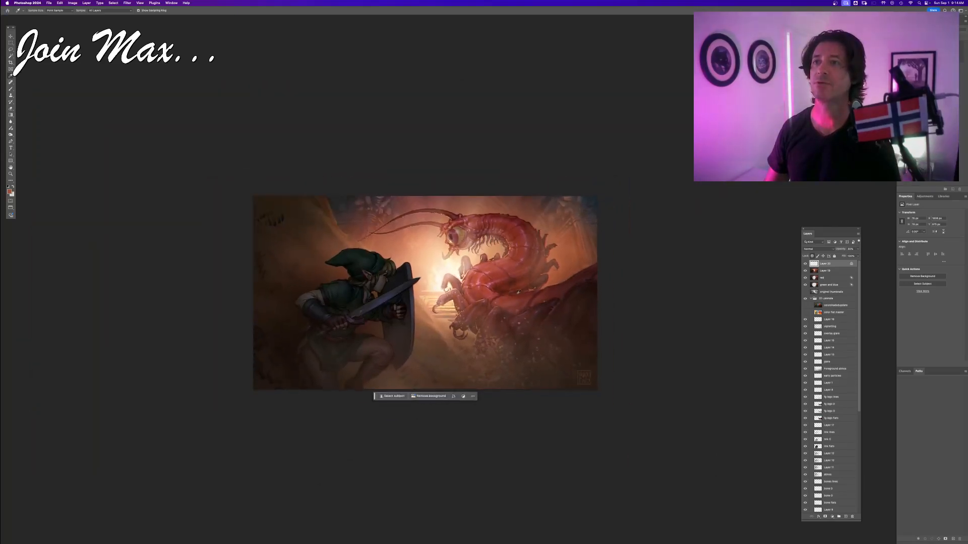
{"action": "scroll", "coordinate": [518, 292], "scroll_direction": "up", "scroll_amount": 3}
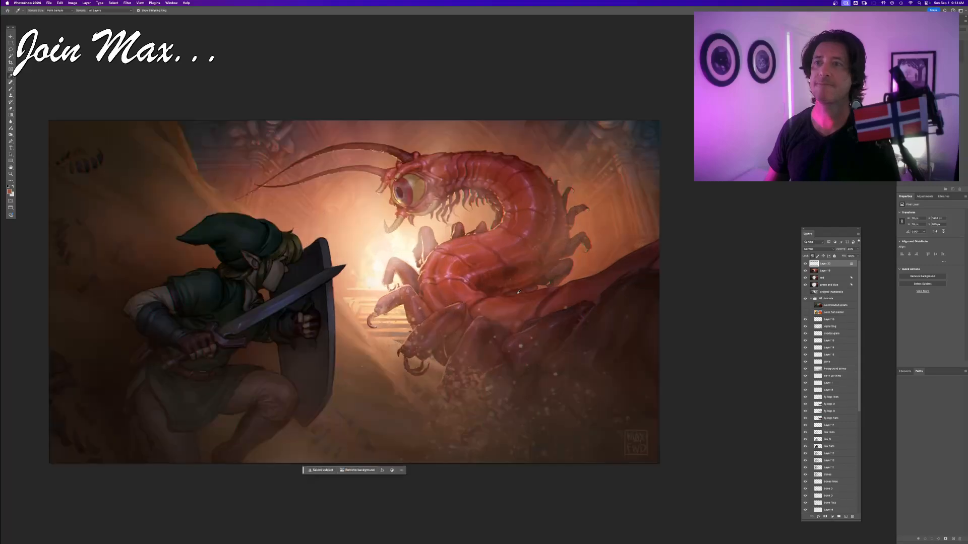
{"action": "scroll", "coordinate": [518, 291], "scroll_direction": "up", "scroll_amount": 1}
{"action": "left_click_drag", "start_coordinate": [518, 291], "coordinate": [580, 284]}
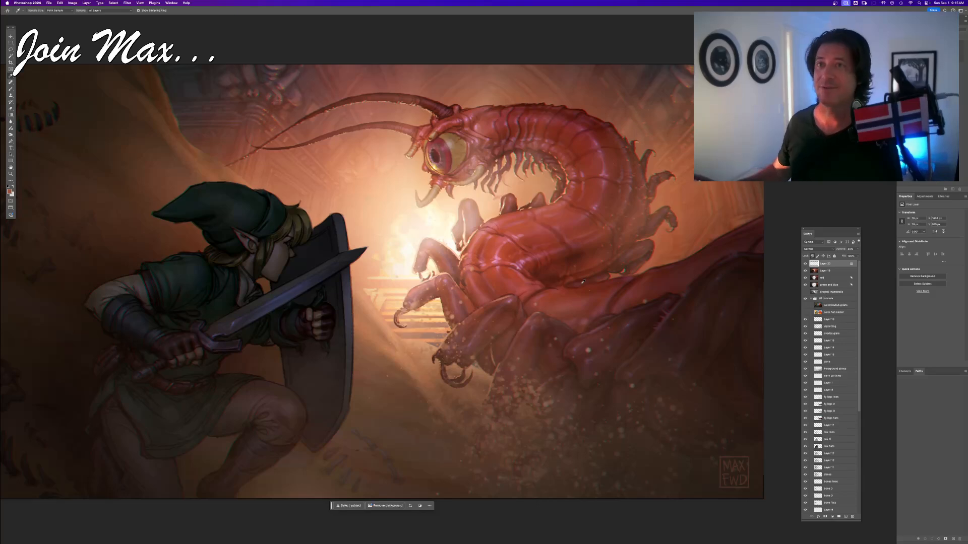
- Examine the finished painting at reduced and enlarged sizes, judging the overall composition, lighting and the signature's subtlety
{"action": "scroll", "coordinate": [550, 247], "scroll_direction": "down", "scroll_amount": 1}
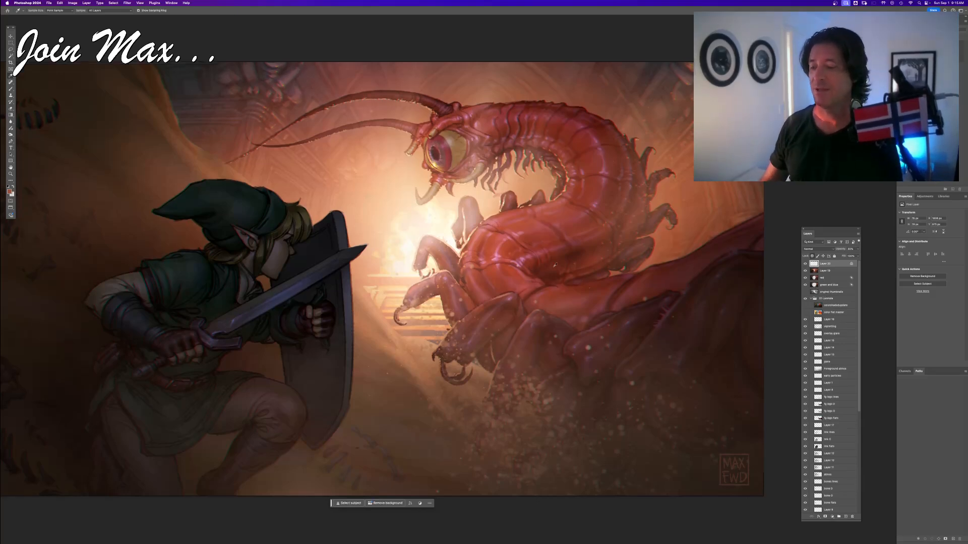
{"action": "scroll", "coordinate": [554, 268], "scroll_direction": "down", "scroll_amount": 5}
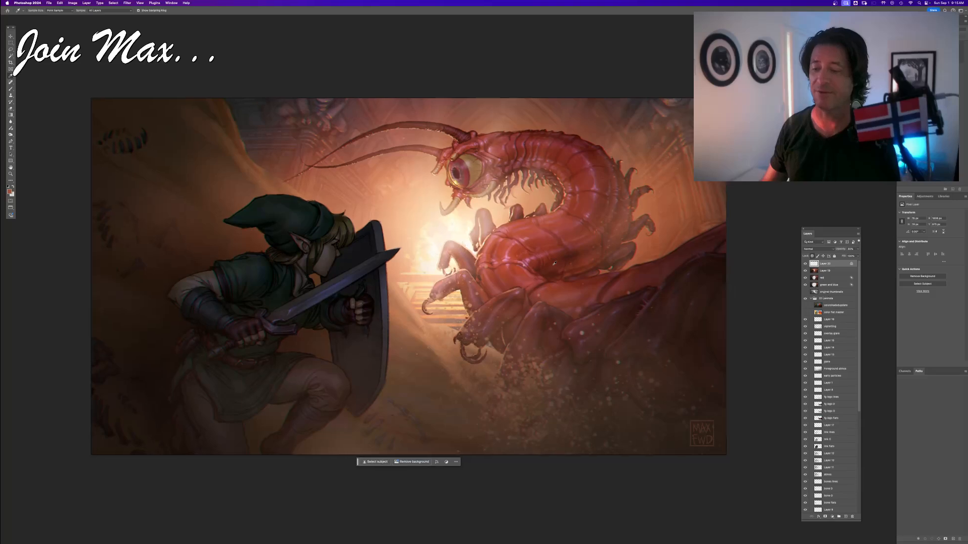
{"action": "scroll", "coordinate": [554, 263], "scroll_direction": "down", "scroll_amount": 3}
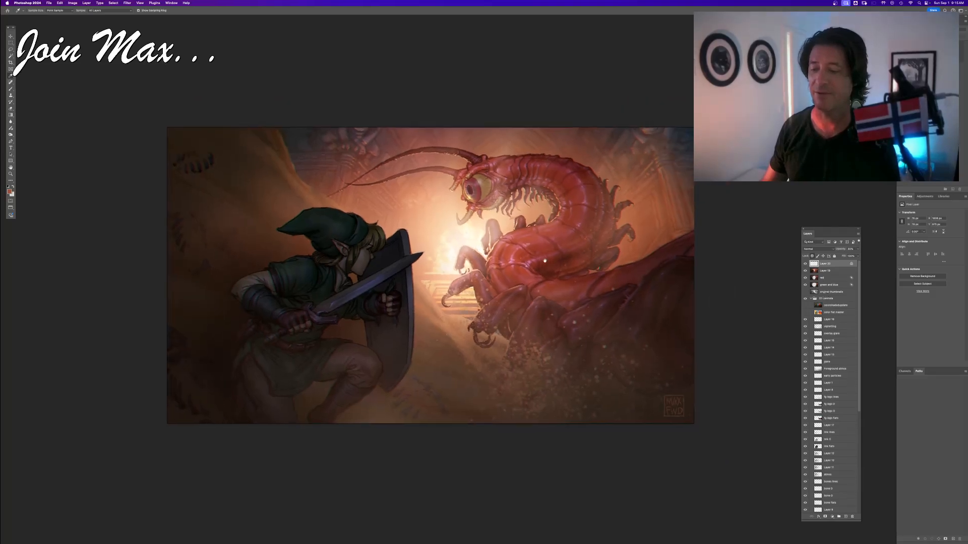
{"action": "scroll", "coordinate": [554, 263], "scroll_direction": "right", "scroll_amount": 5}
{"action": "scroll", "coordinate": [506, 259], "scroll_direction": "up", "scroll_amount": 2}
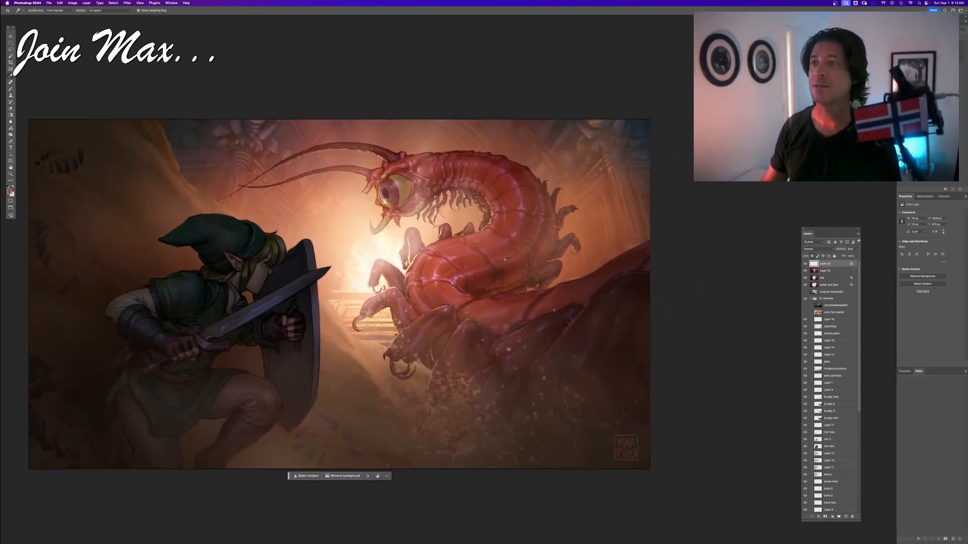
{"action": "scroll", "coordinate": [496, 271], "scroll_direction": "up", "scroll_amount": 2}
{"action": "left_click", "coordinate": [517, 243]}
{"action": "scroll", "coordinate": [522, 244], "scroll_direction": "left", "scroll_amount": 4}
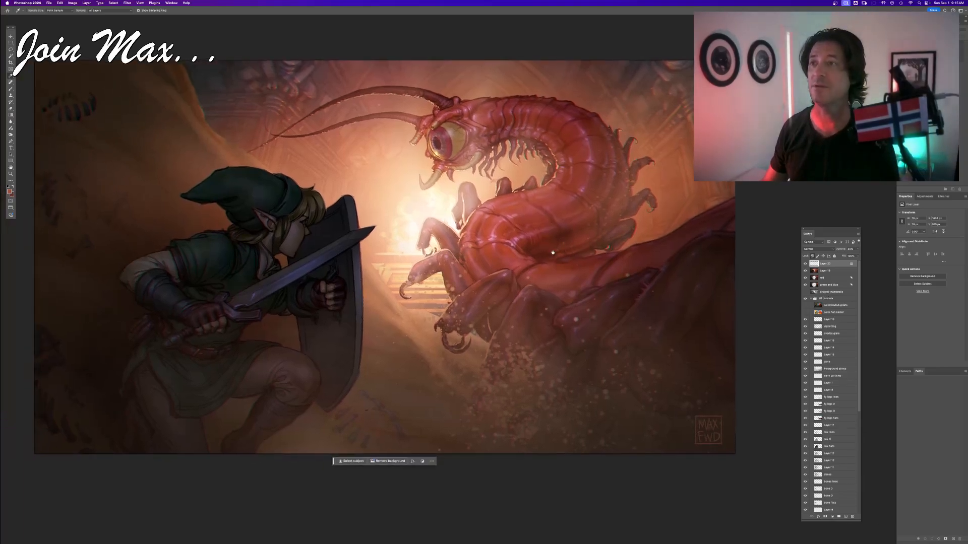
{"action": "left_click_drag", "start_coordinate": [552, 253], "coordinate": [557, 286]}
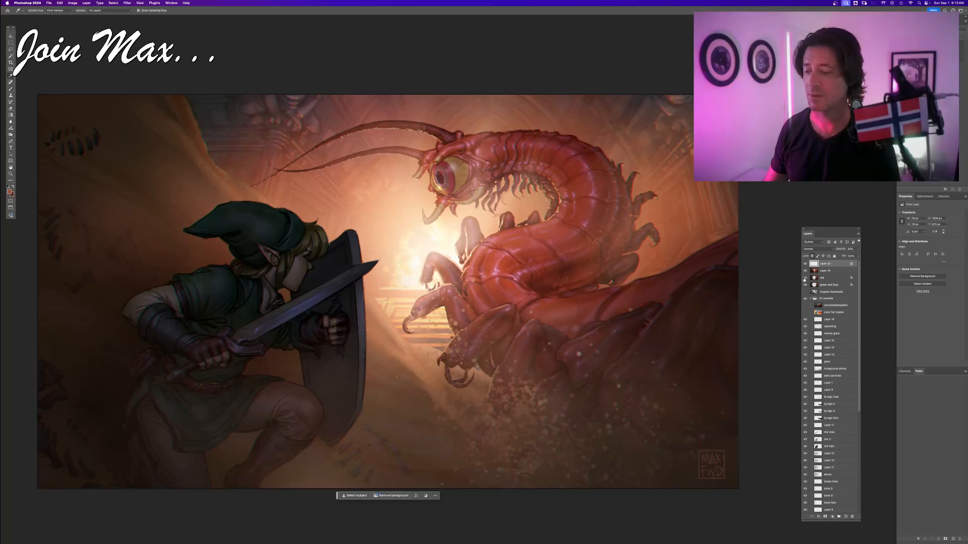
{"action": "key", "text": "super+minus"}
{"action": "key", "text": "super+minus"}
{"action": "key", "text": "super+minus"}
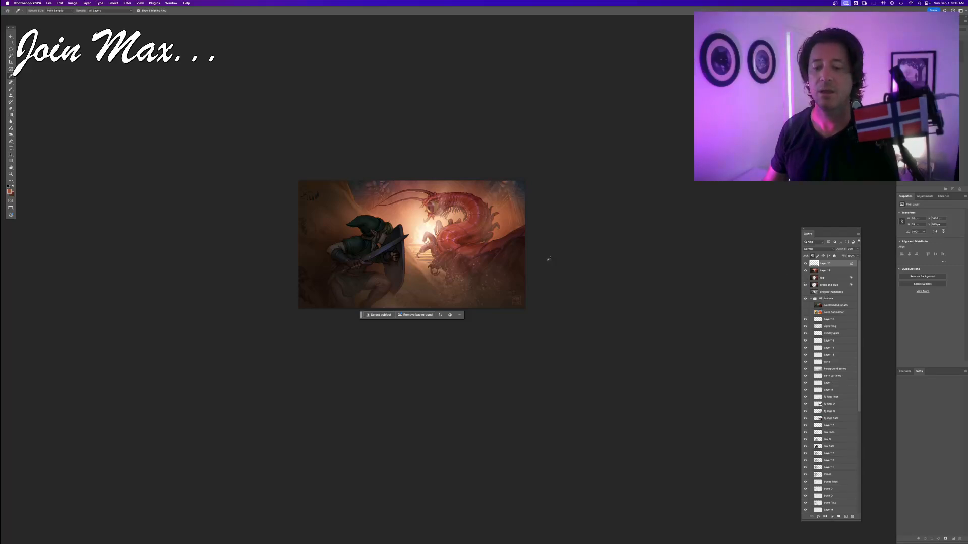
{"action": "scroll", "coordinate": [549, 259], "scroll_direction": "up", "scroll_amount": 5}
{"action": "left_click_drag", "start_coordinate": [416, 231], "coordinate": [534, 321]}
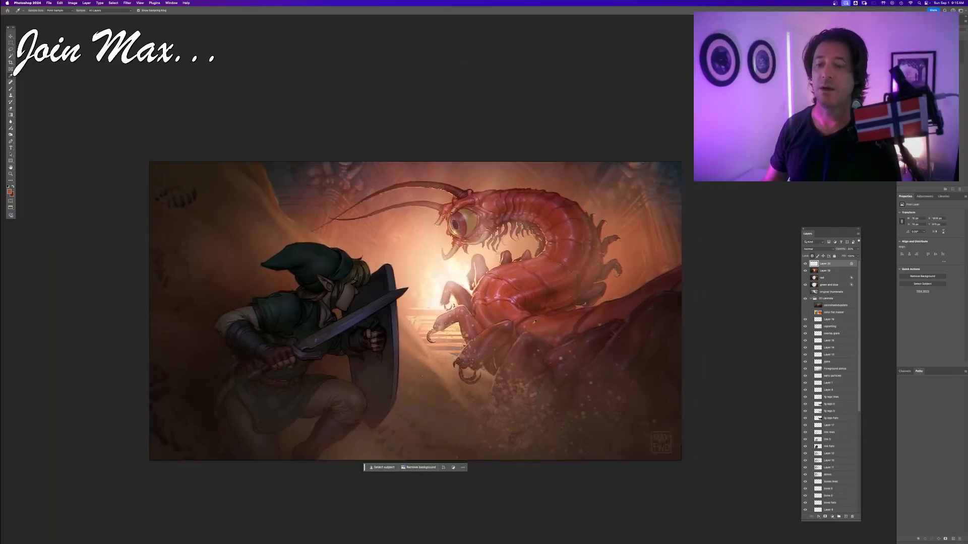
{"action": "scroll", "coordinate": [535, 321], "scroll_direction": "up", "scroll_amount": 3}
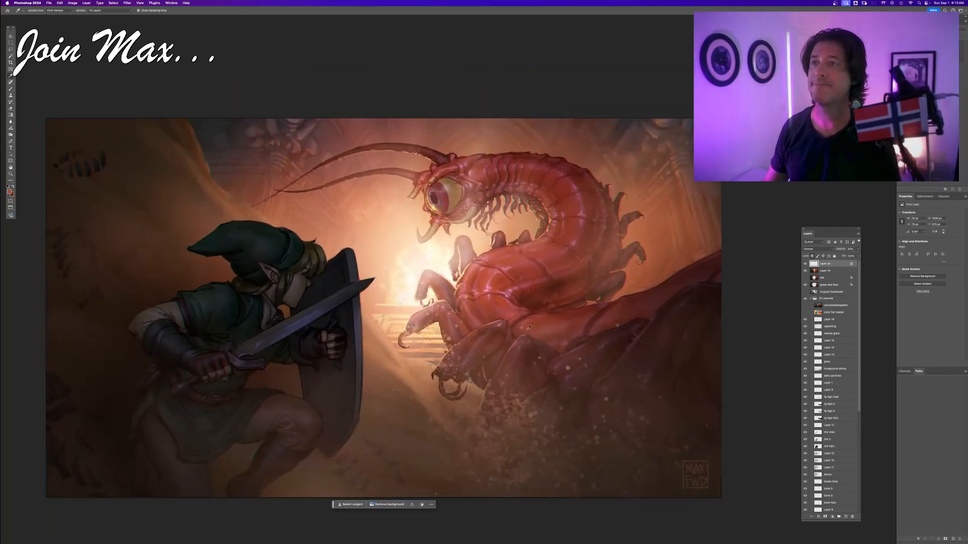
{"action": "left_click_drag", "start_coordinate": [529, 327], "coordinate": [526, 304]}
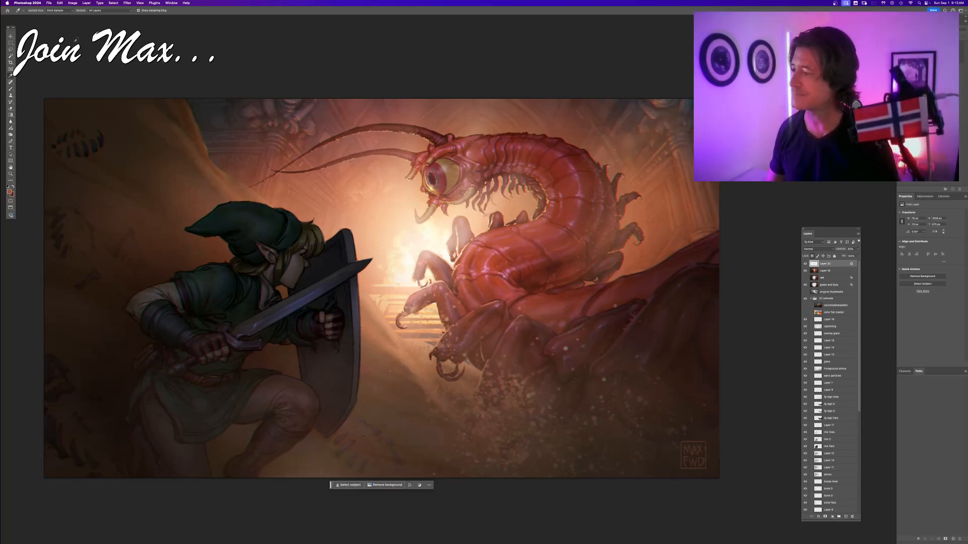
{"action": "left_click", "coordinate": [50, 3]}
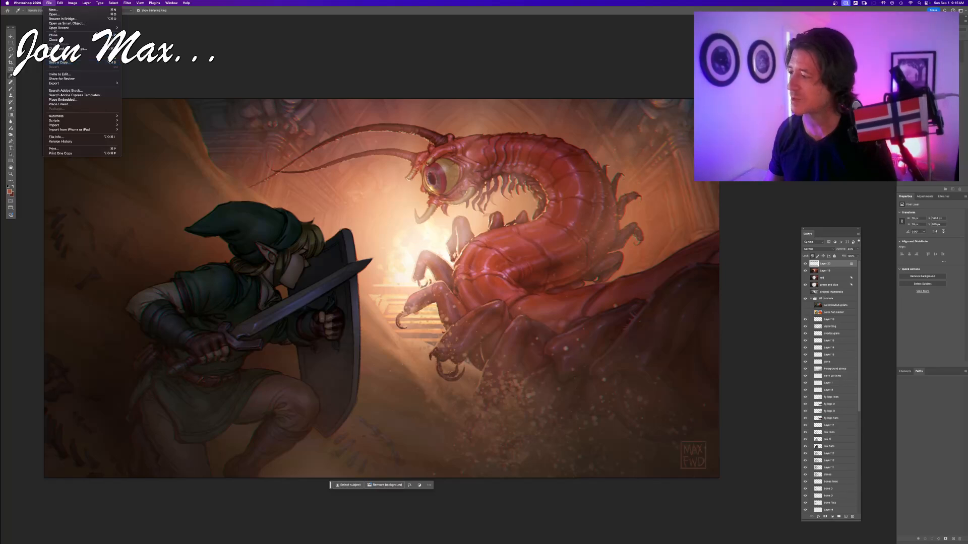
{"action": "left_click", "coordinate": [49, 3]}
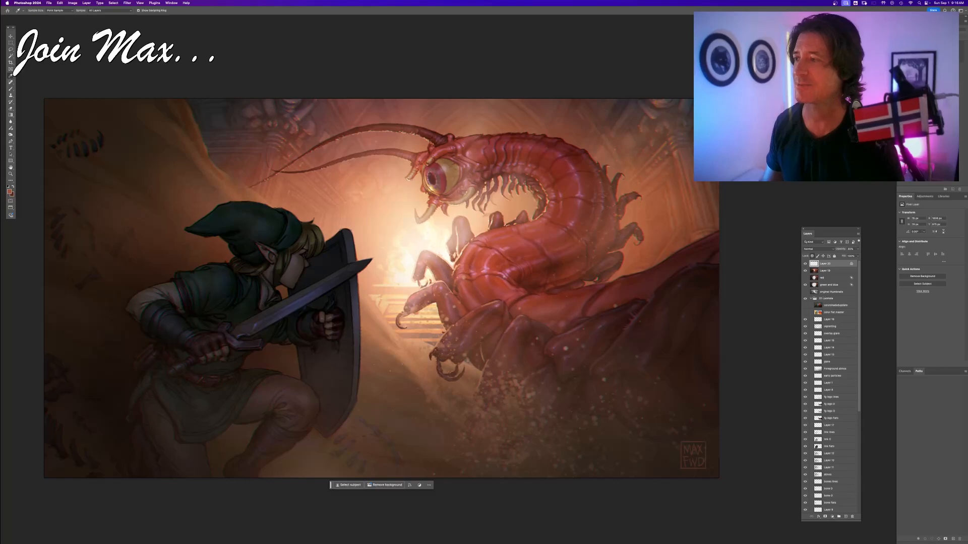
- Hide all interface panels and view the finished painting on the empty workspace
{"action": "key", "text": "Tab"}
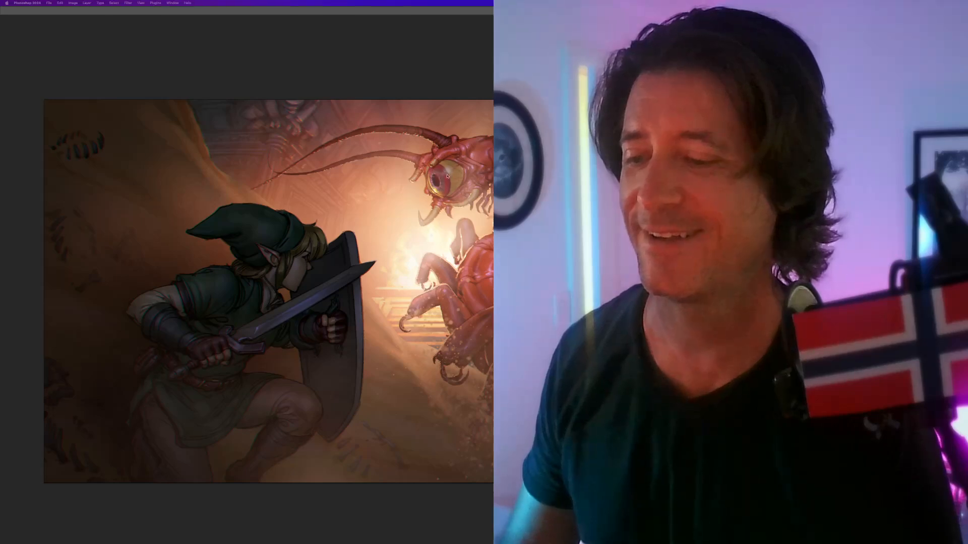
{"action": "key", "text": "Tab"}
{"action": "left_click_drag", "start_coordinate": [475, 146], "coordinate": [360, 129]}
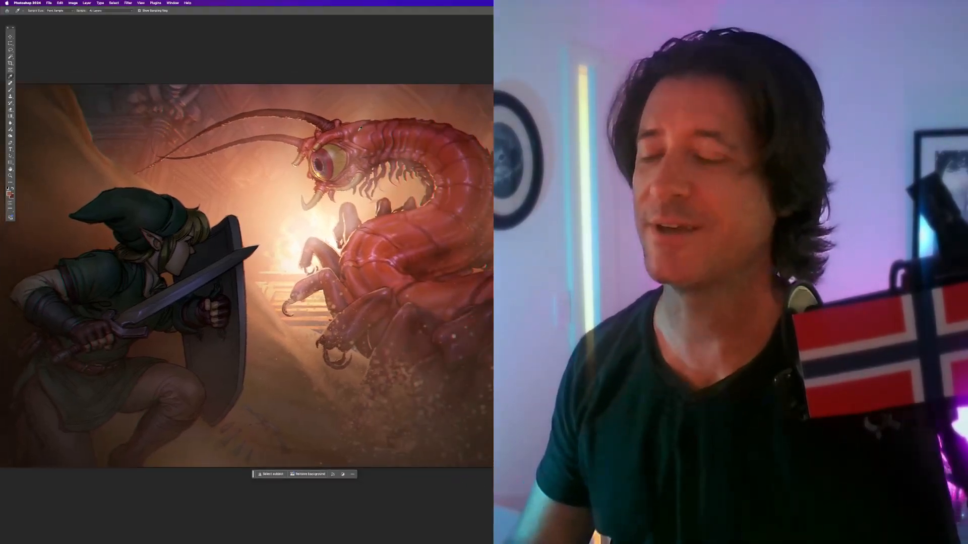
{"action": "key", "text": "Tab"}
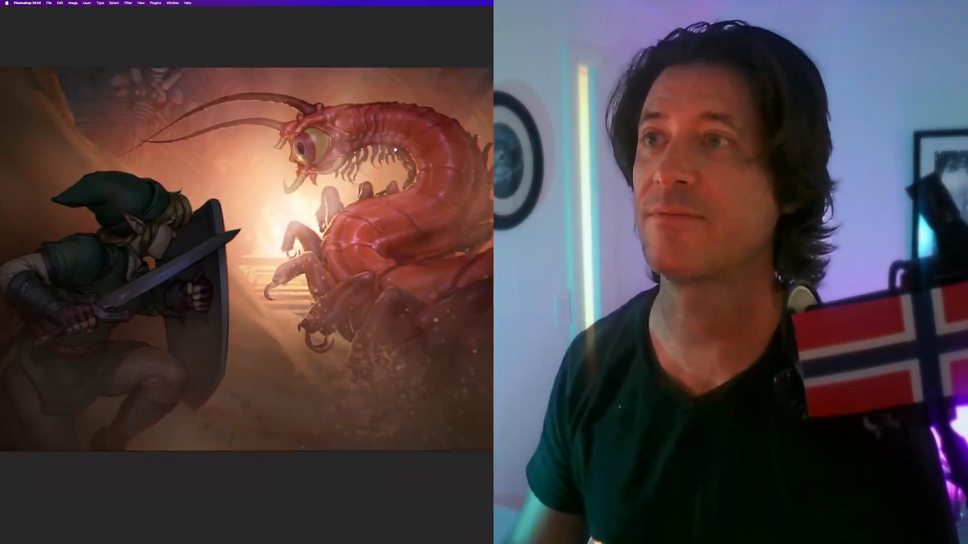
{"action": "left_click_drag", "start_coordinate": [395, 150], "coordinate": [369, 163]}
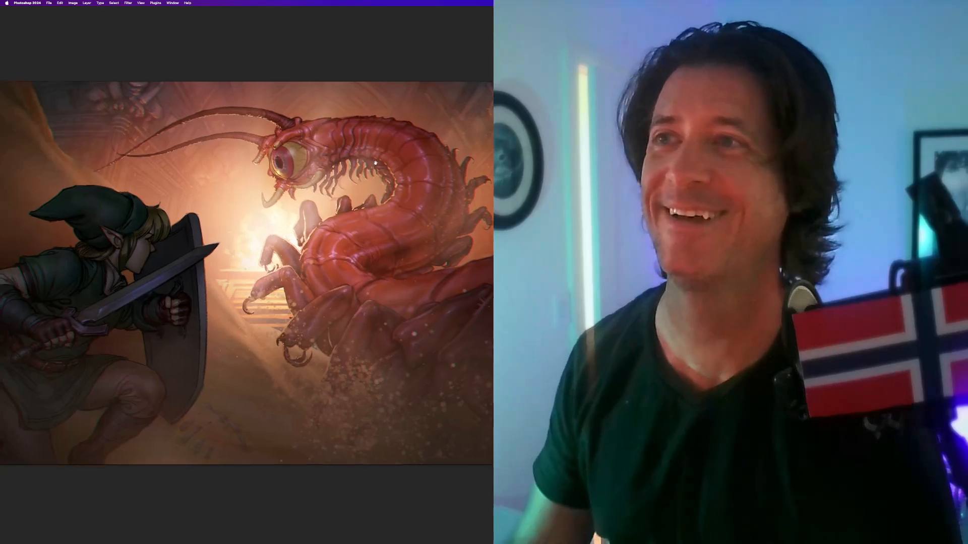